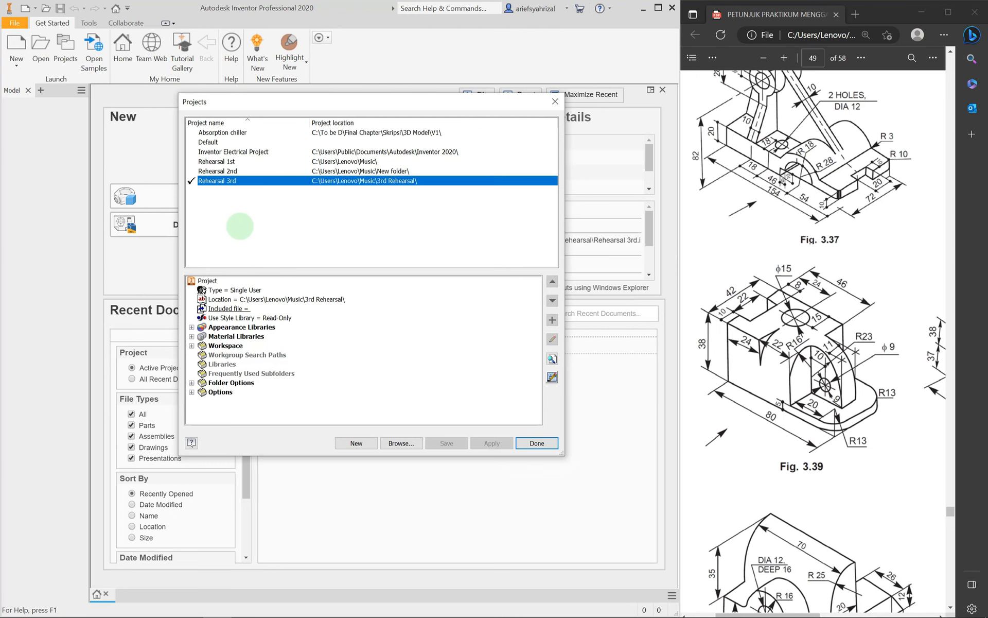
click(360, 442)
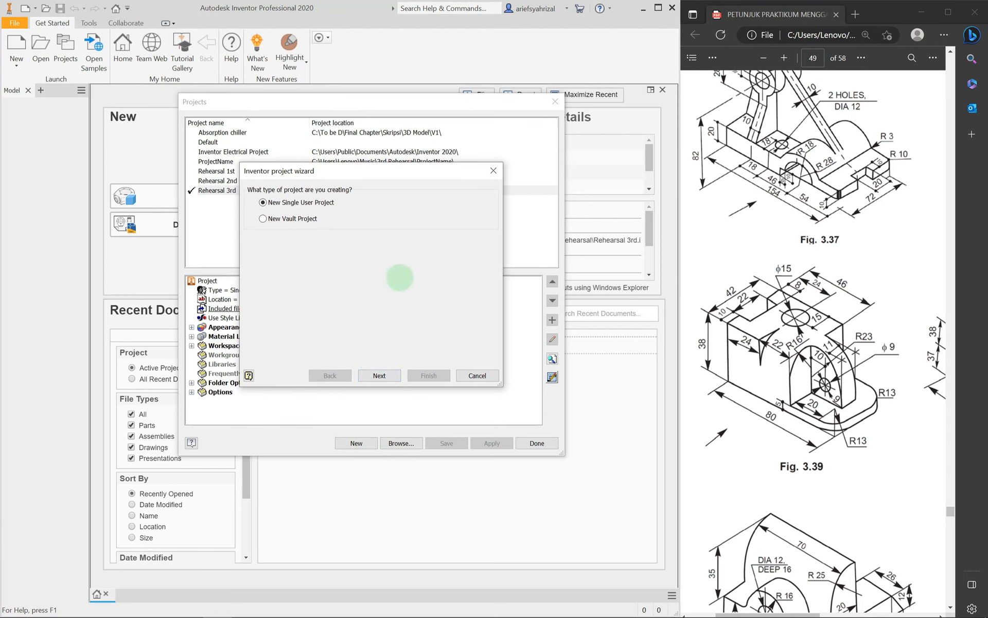
click(479, 375)
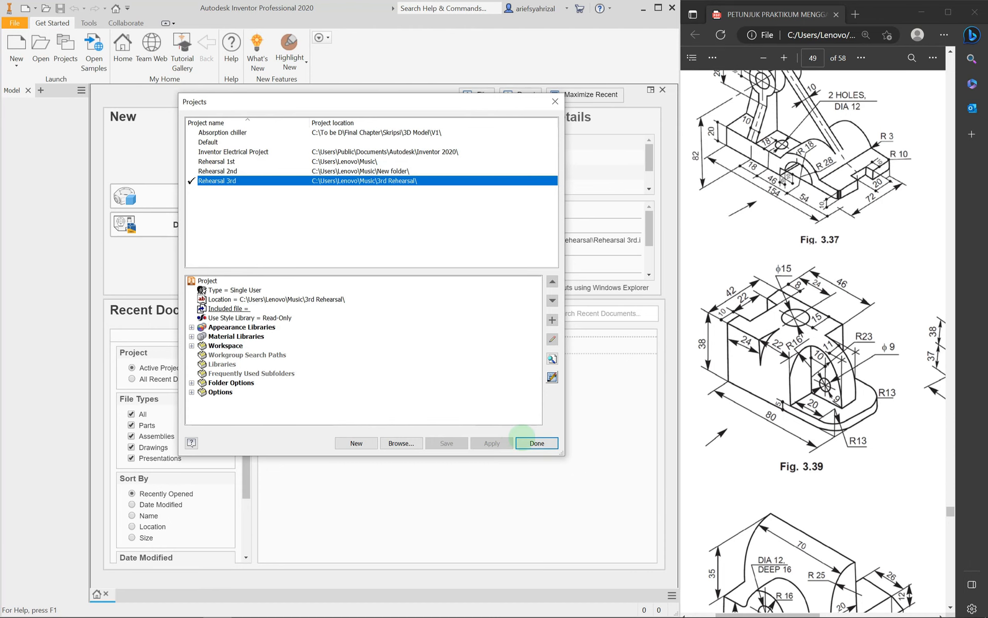
click(537, 443)
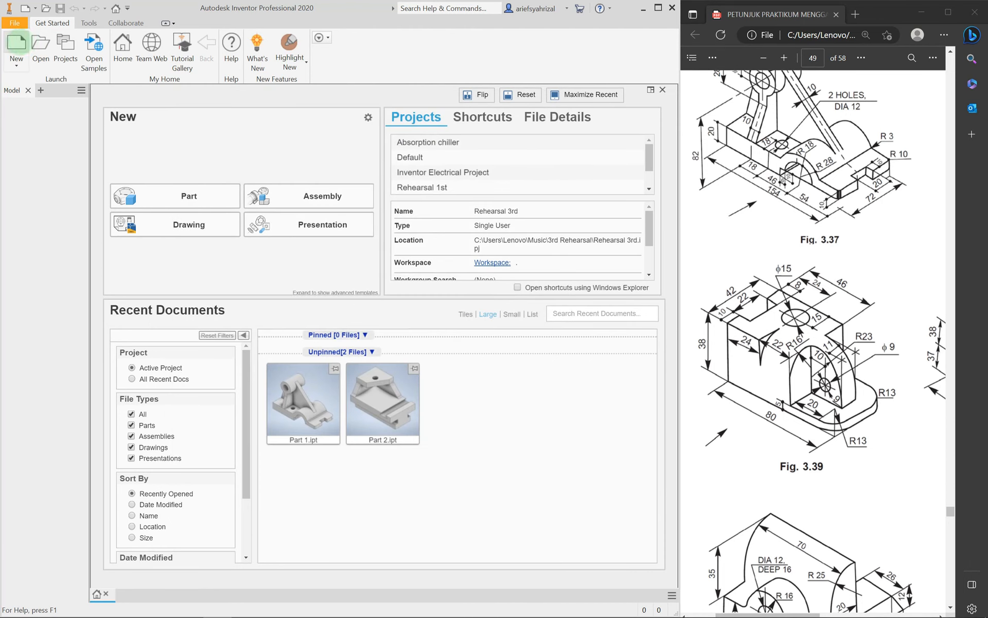
Step: Create a new part from the metric Standard (mm).ipt template and start a sketch on the front XY plane
click(16, 42)
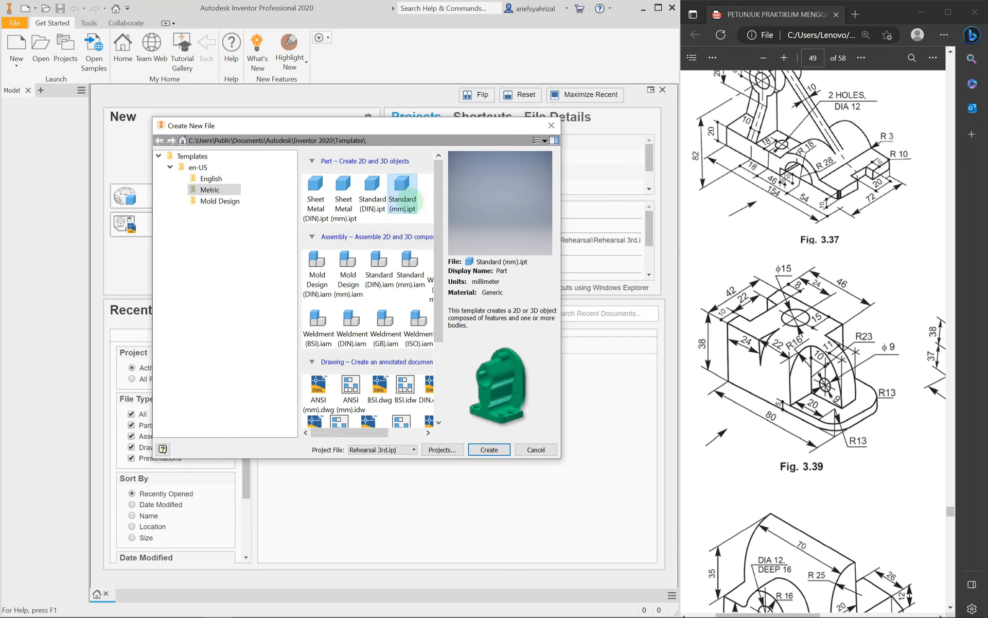
click(487, 450)
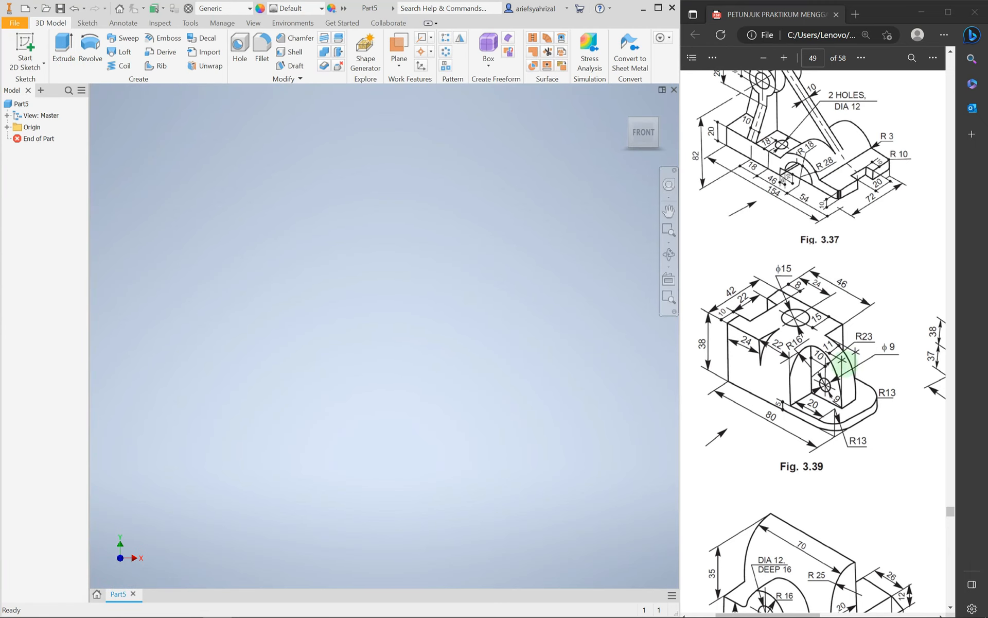
ctrl+scroll(816, 372, up, 1)
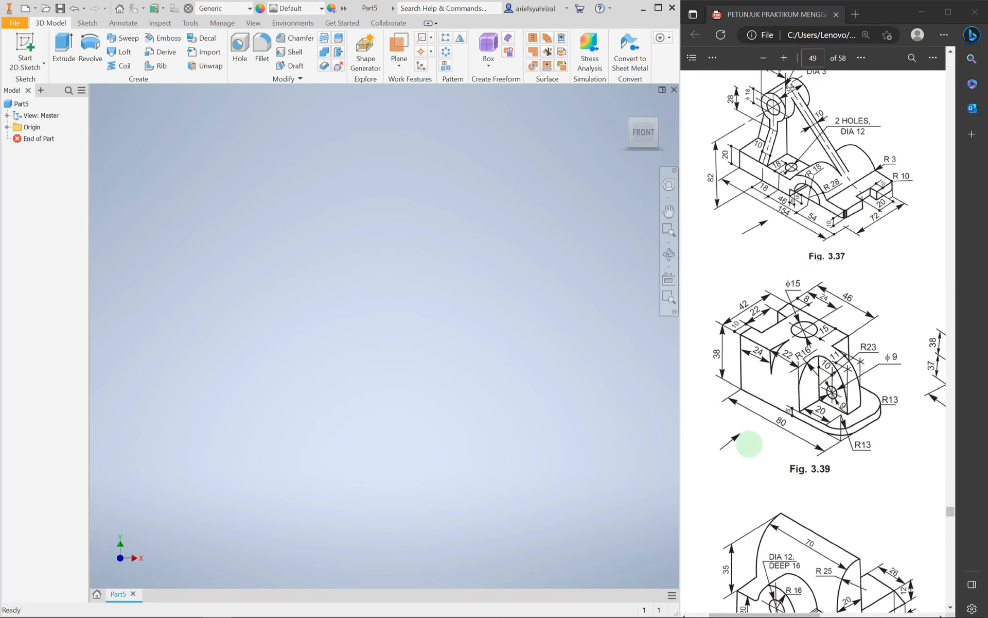
click(25, 47)
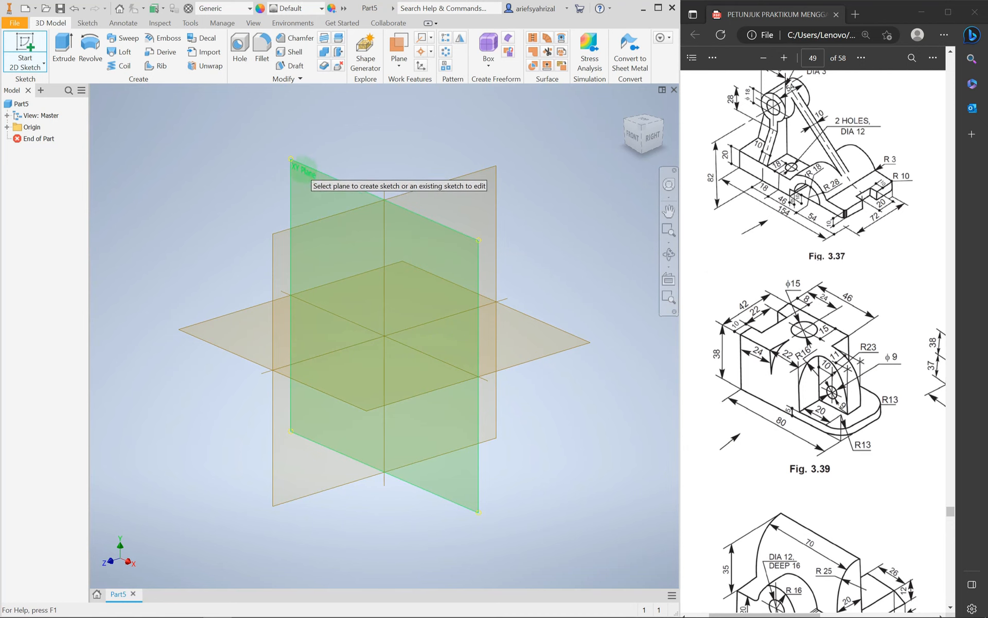
click(443, 234)
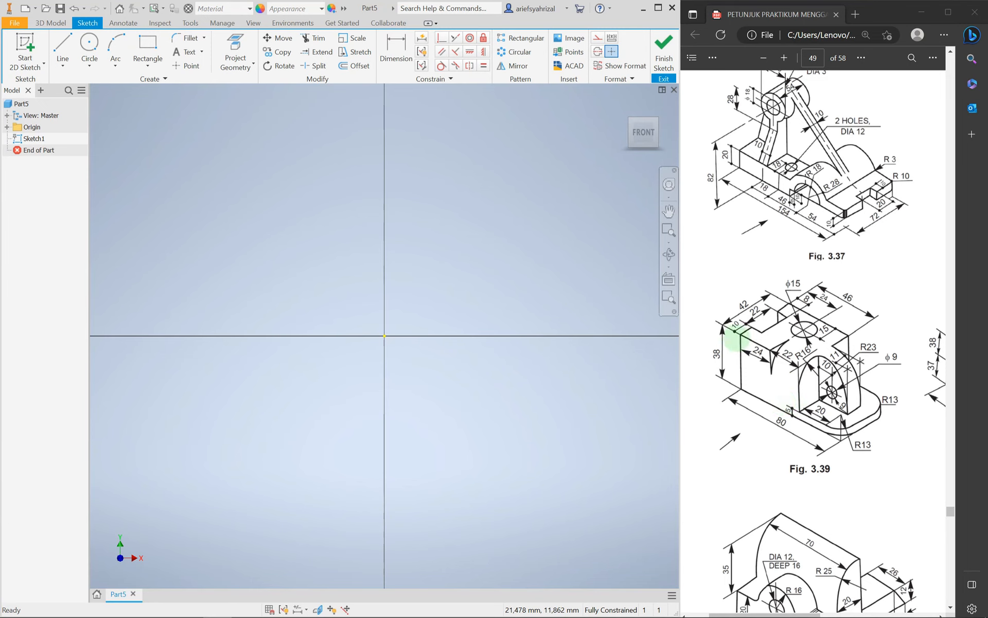
Step: Sketch a two-point rectangle about 27 mm wide around the origin for the main block's profile
click(148, 47)
click(161, 144)
click(560, 493)
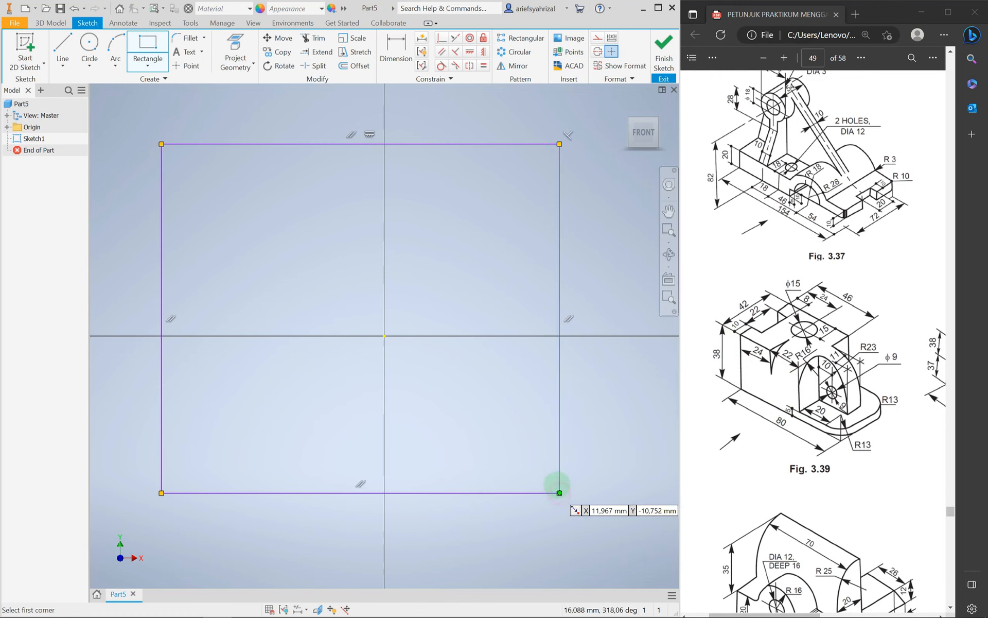
Step: Dimension the rectangle to 46 mm wide and 38 mm high
key(d)
click(351, 146)
click(288, 115)
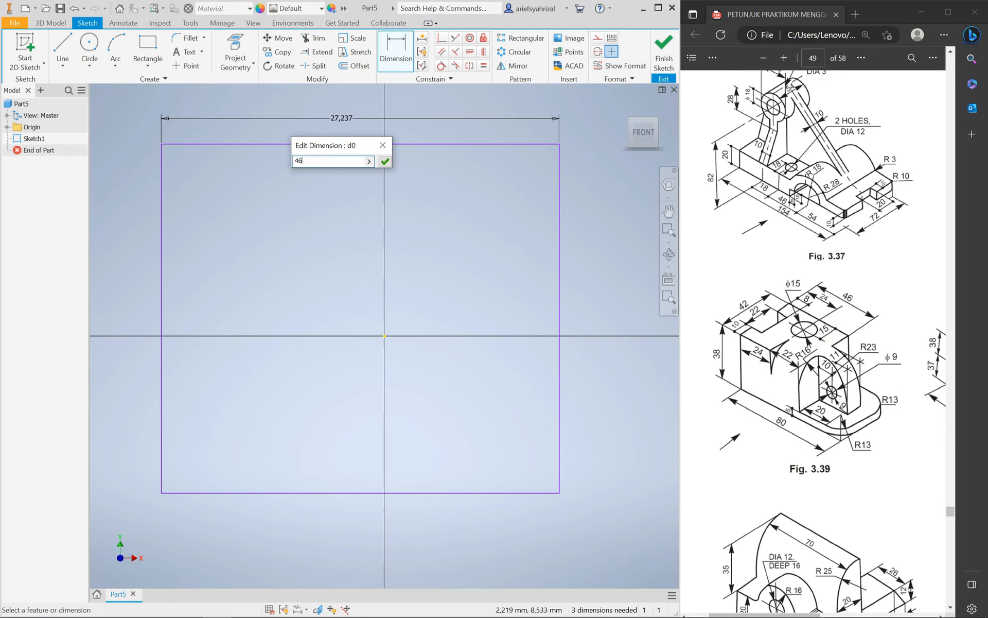
click(417, 211)
scroll(447, 289, up, 5)
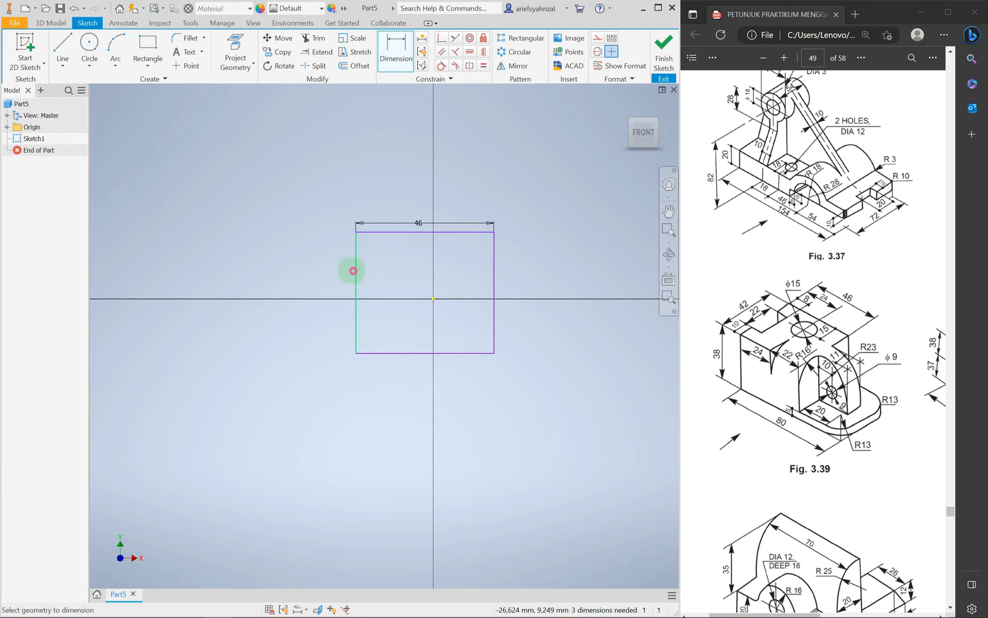
click(353, 271)
click(337, 288)
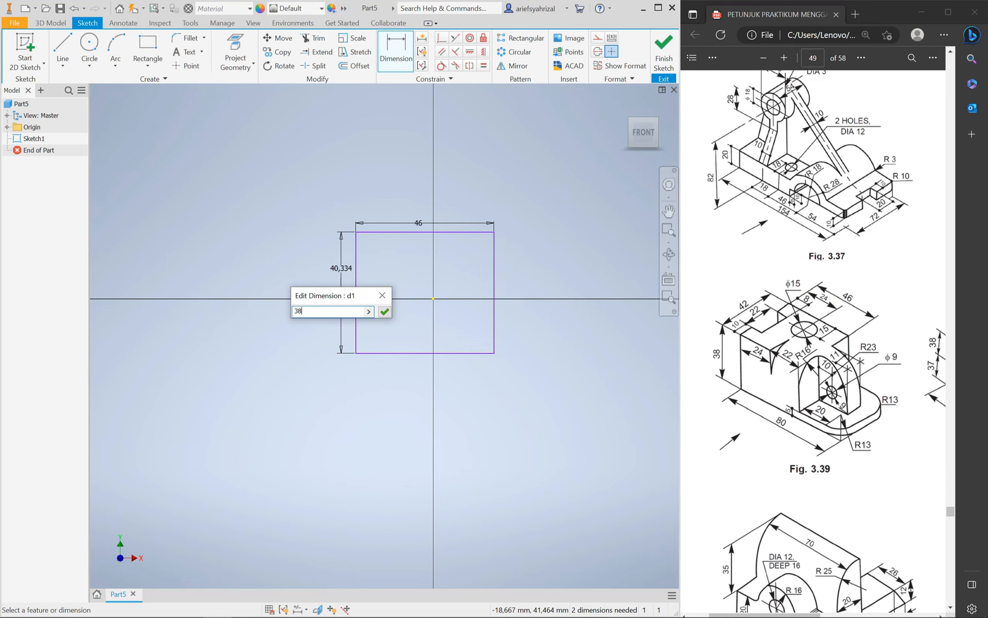
click(378, 175)
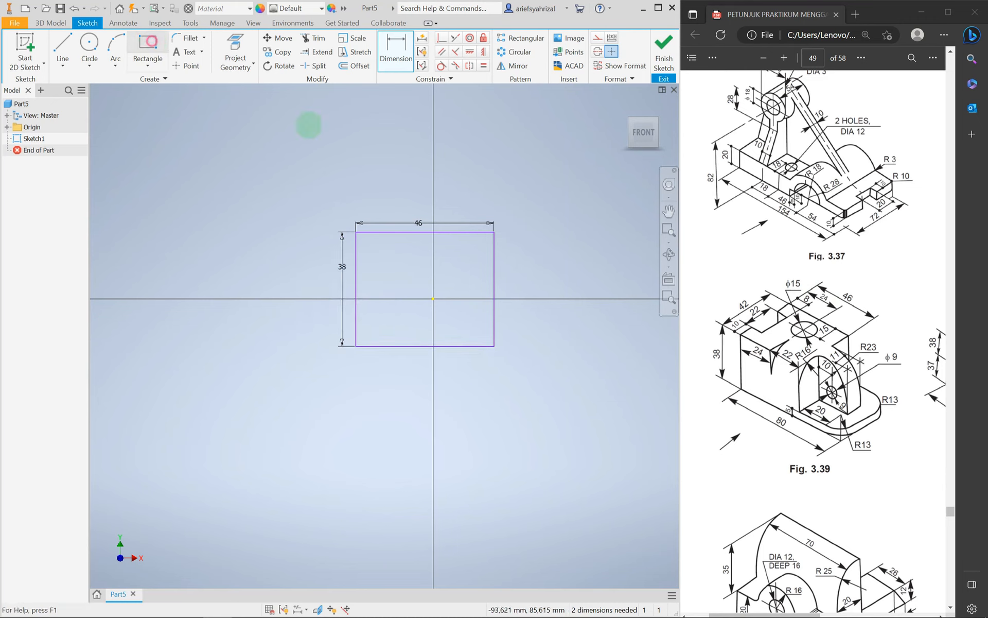
Step: Add a rectangle about 7 mm high extending from the block's lower-right corner and set the profile's overall length to 80 mm
click(494, 346)
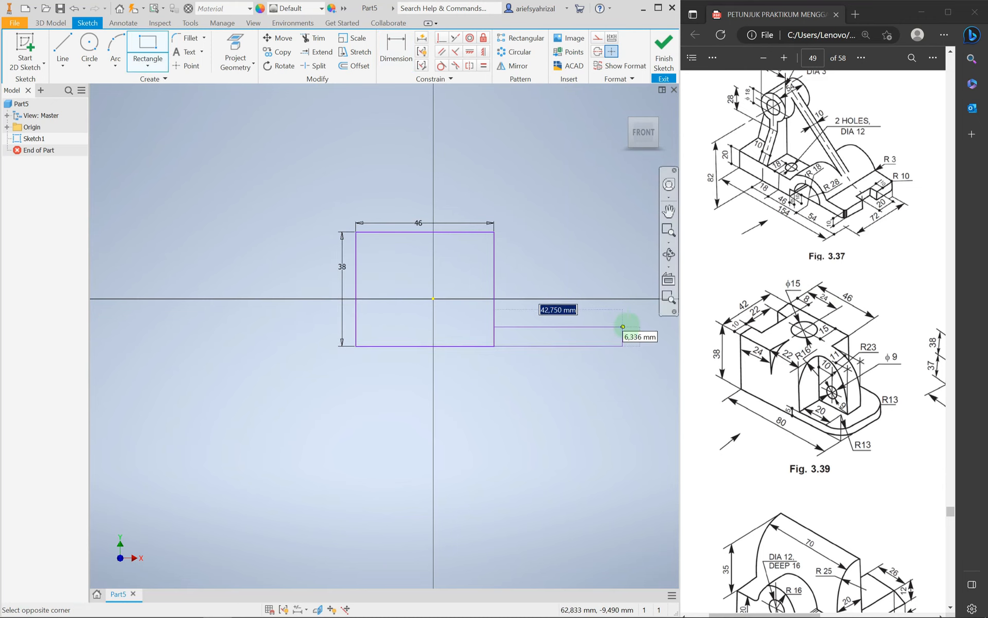
click(632, 325)
click(396, 50)
click(632, 335)
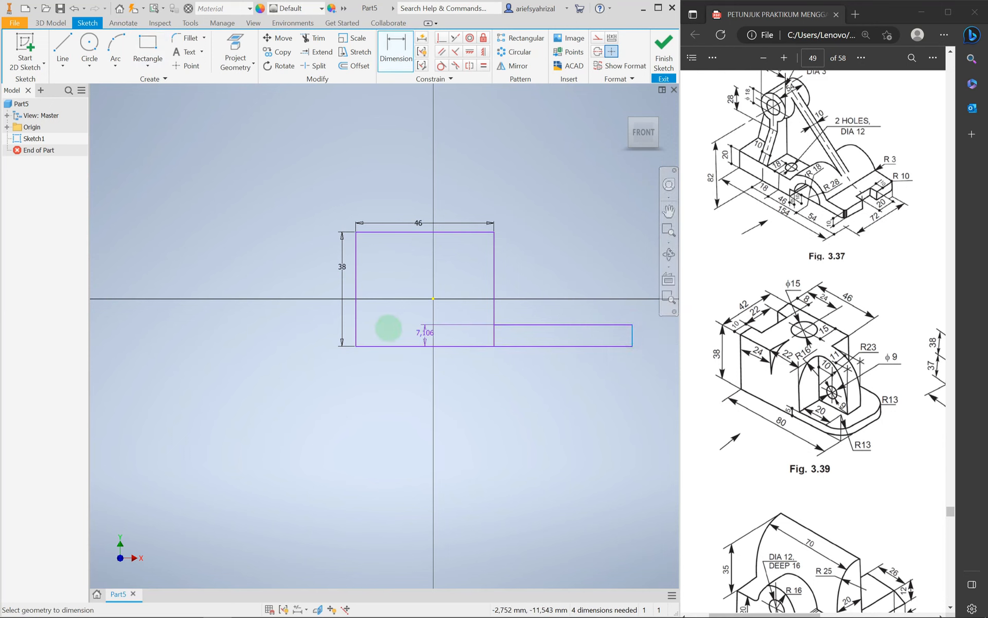
click(356, 324)
click(486, 395)
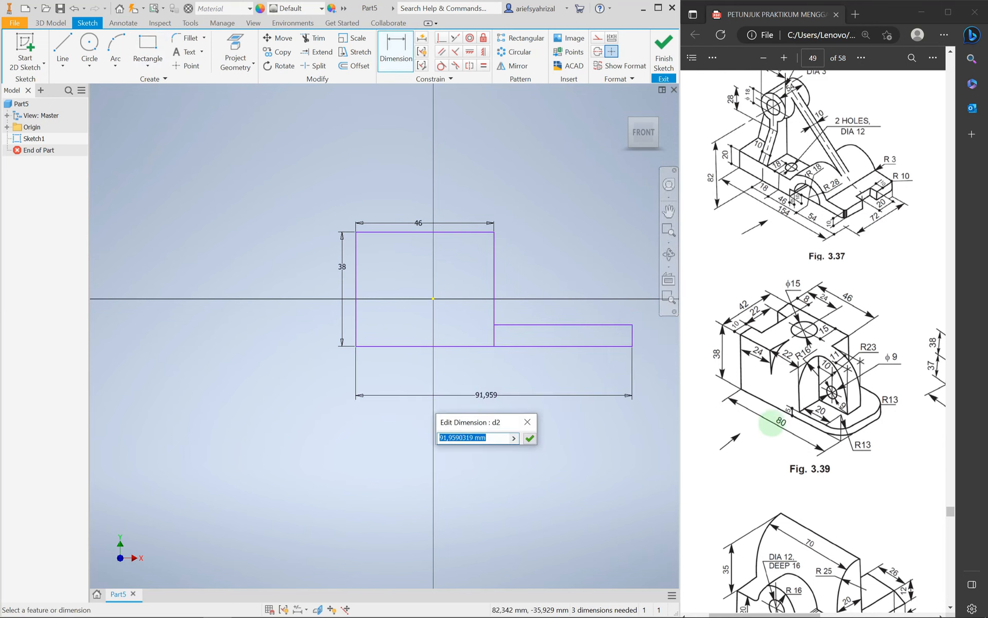
text(80)
key(Return)
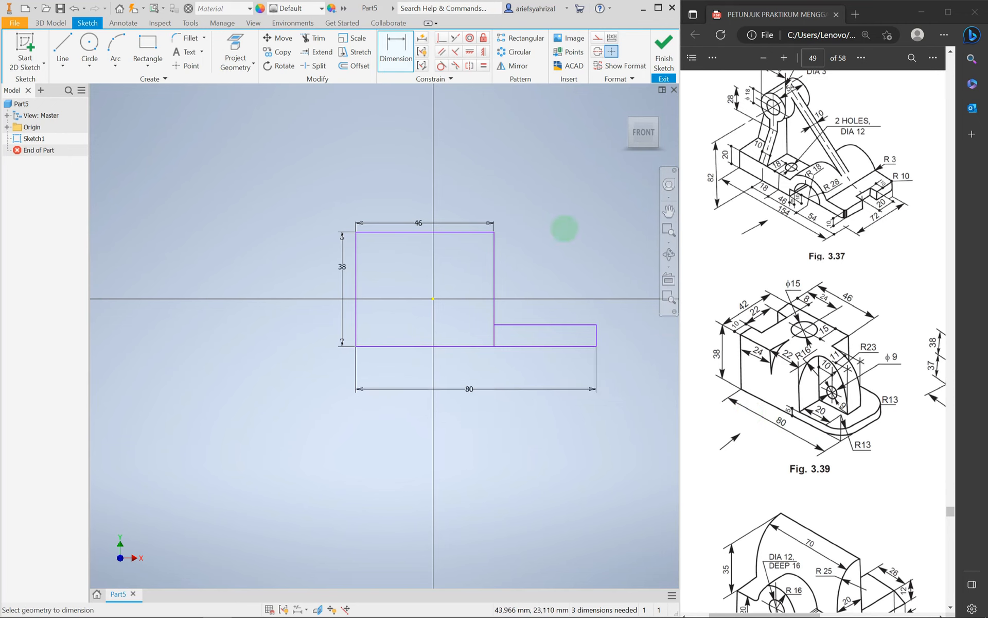
Step: Set the height of the low base rectangle to 5 mm
click(599, 338)
click(634, 331)
text(5)
key(Return)
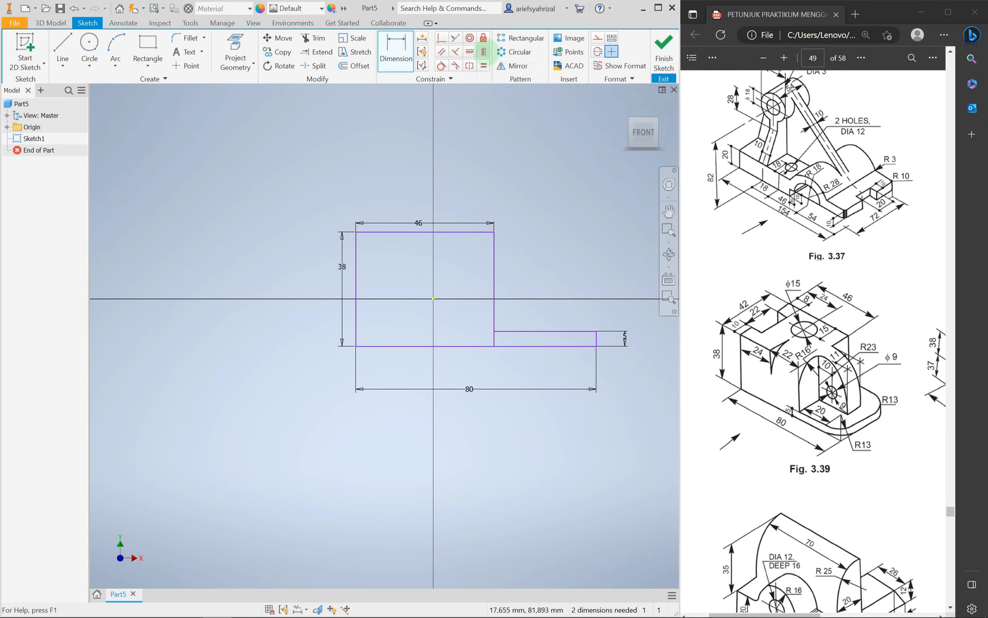
Step: Centre the 46 by 38 mm rectangle on the origin with vertical and horizontal constraints on its edge midpoints
click(484, 52)
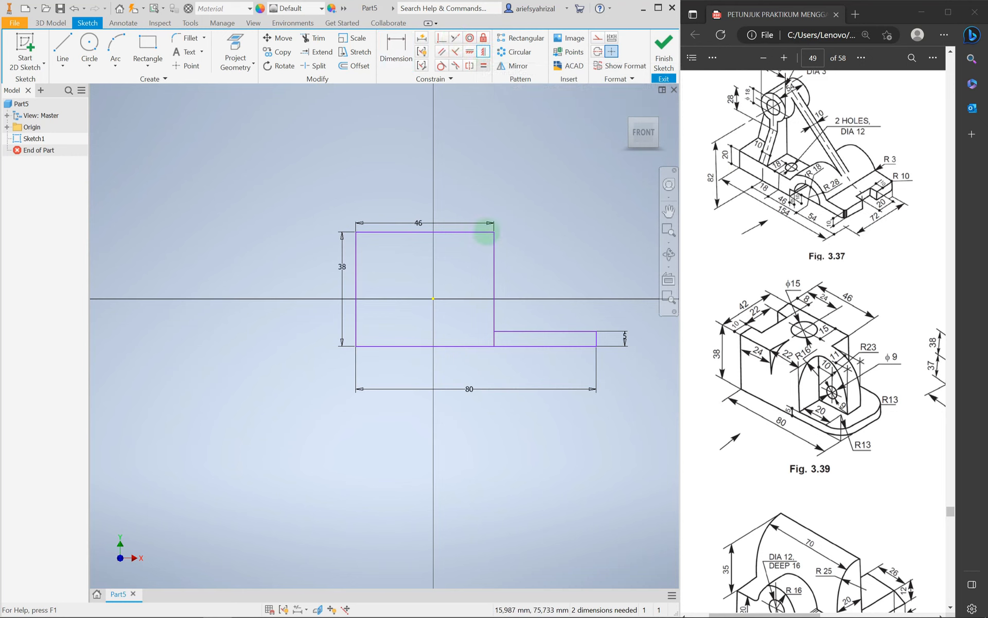
click(423, 232)
click(434, 299)
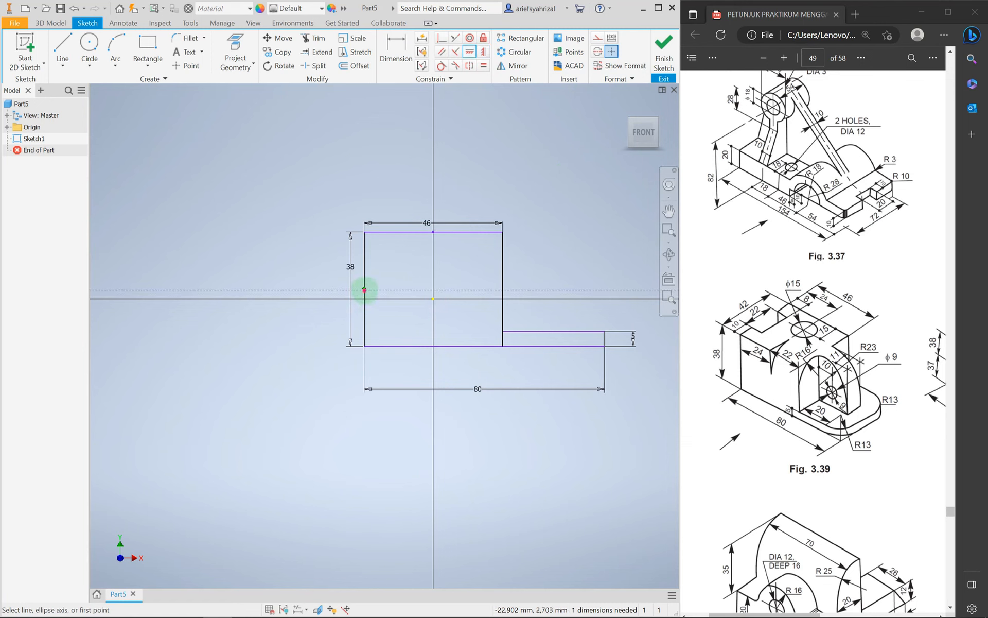
click(364, 290)
click(433, 299)
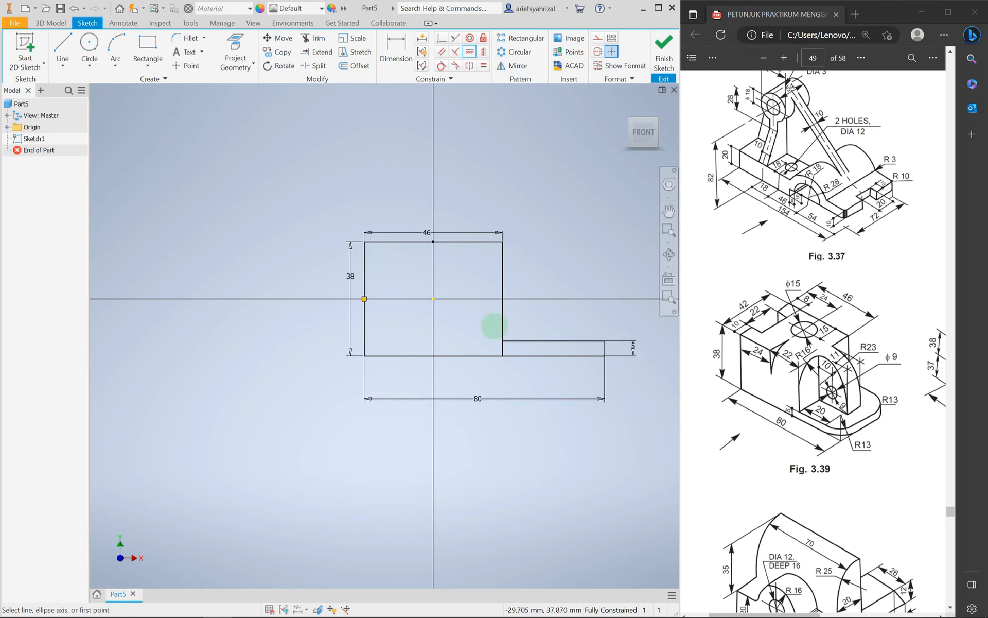
Step: Extrude both the block and base profiles symmetrically about the sketch plane to a total depth of 42 mm
click(50, 23)
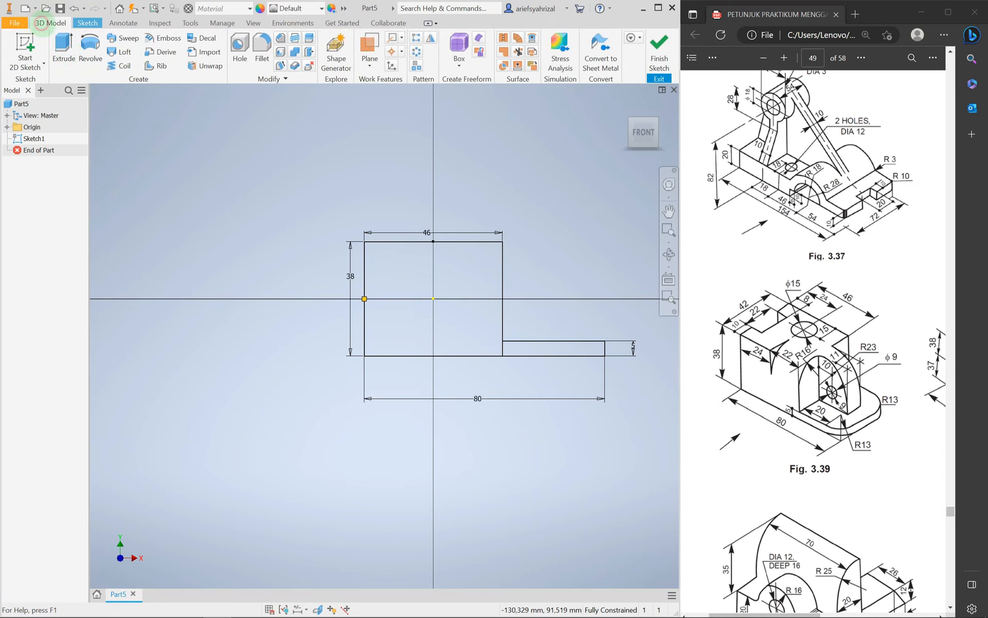
click(64, 49)
click(335, 314)
click(360, 349)
scroll(309, 331, up, 3)
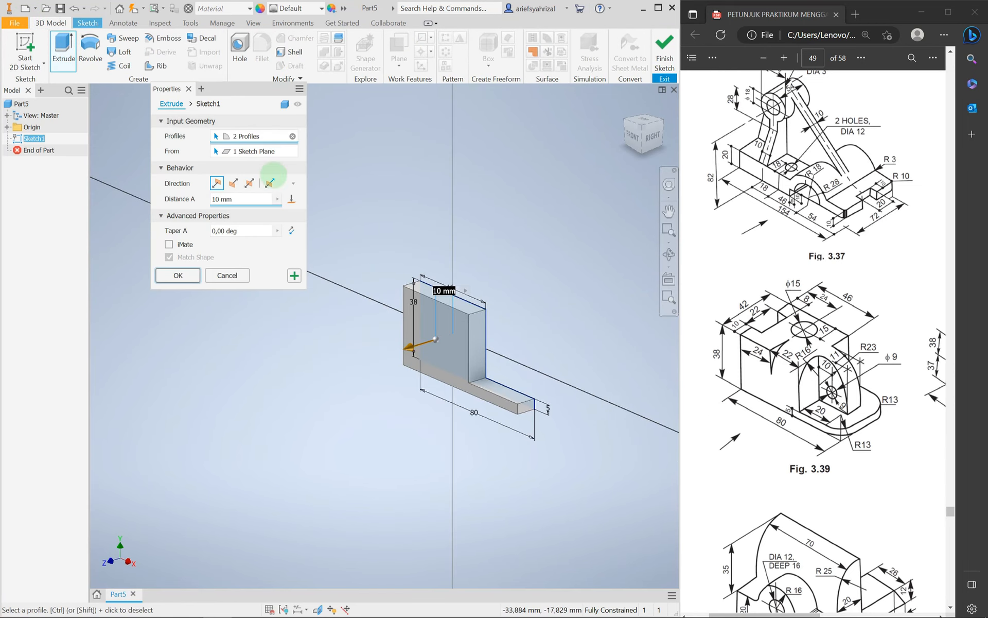
click(249, 183)
click(242, 200)
drag(242, 200, 170, 198)
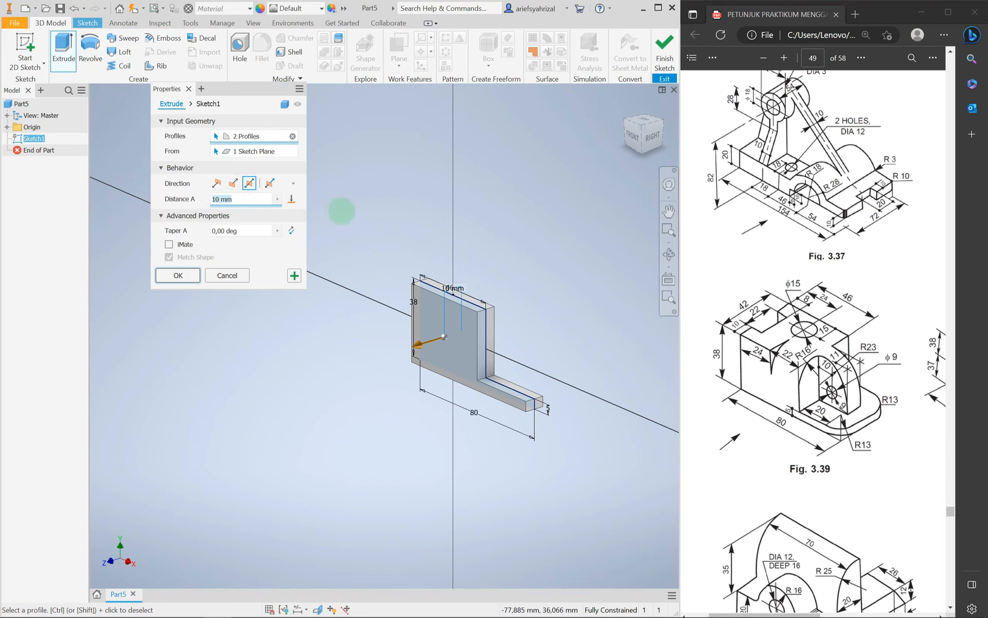
click(178, 275)
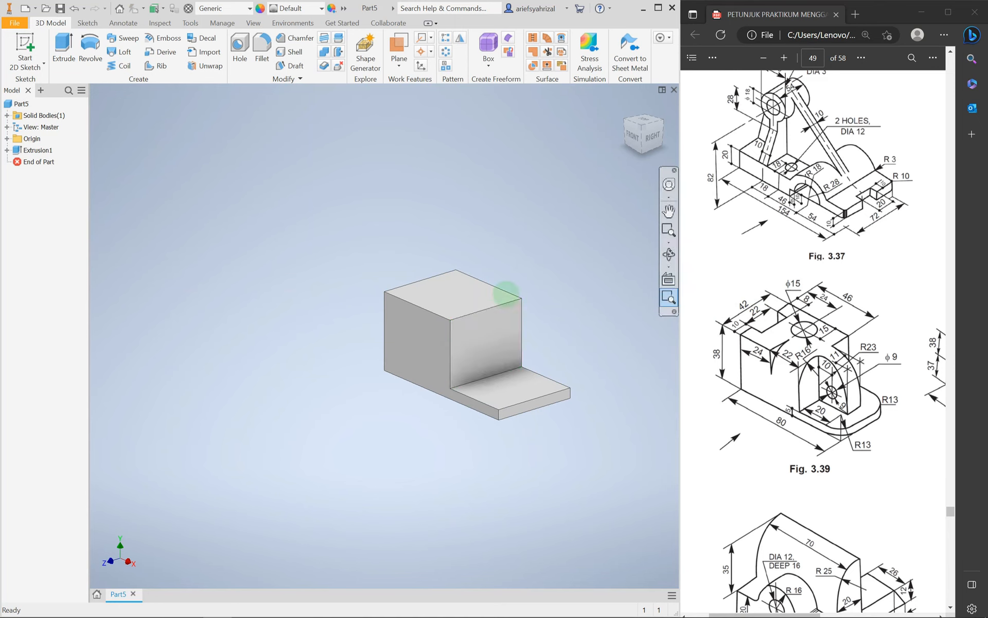
Step: Start a sketch on the block's top face and project the face's outline into it
click(445, 295)
click(360, 209)
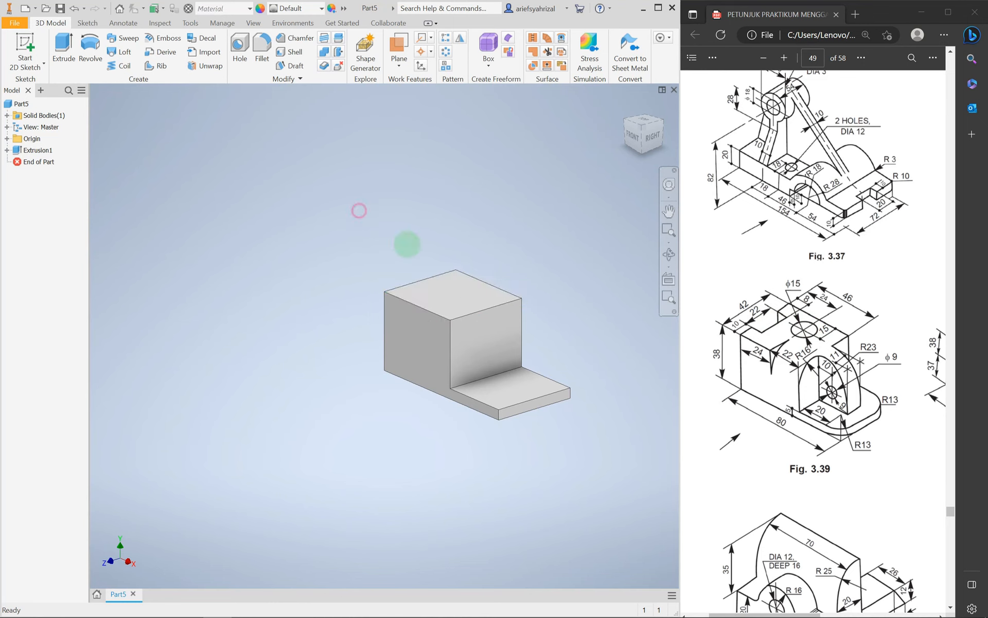
click(448, 289)
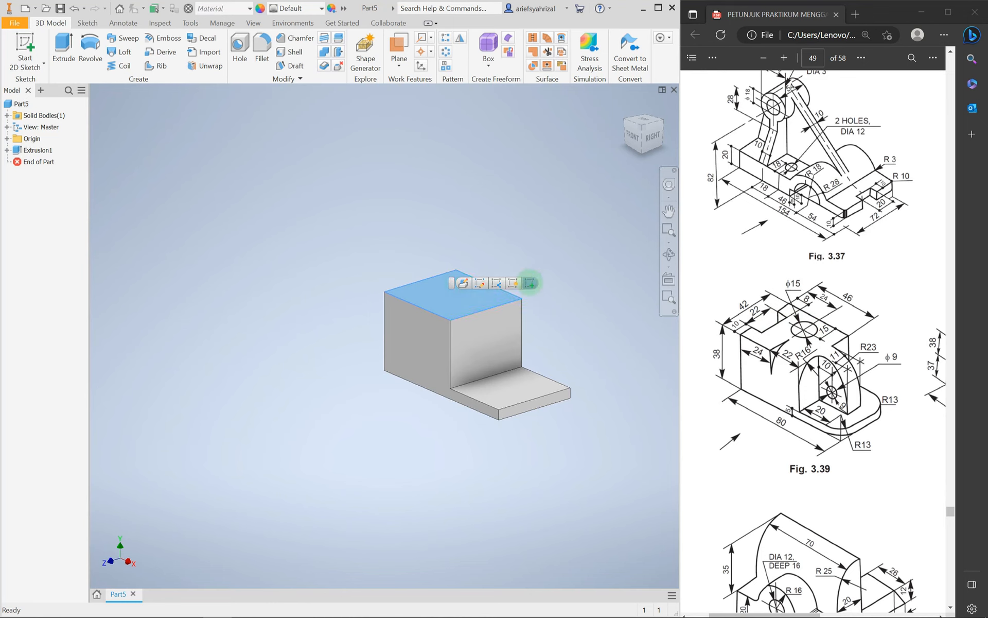
click(530, 283)
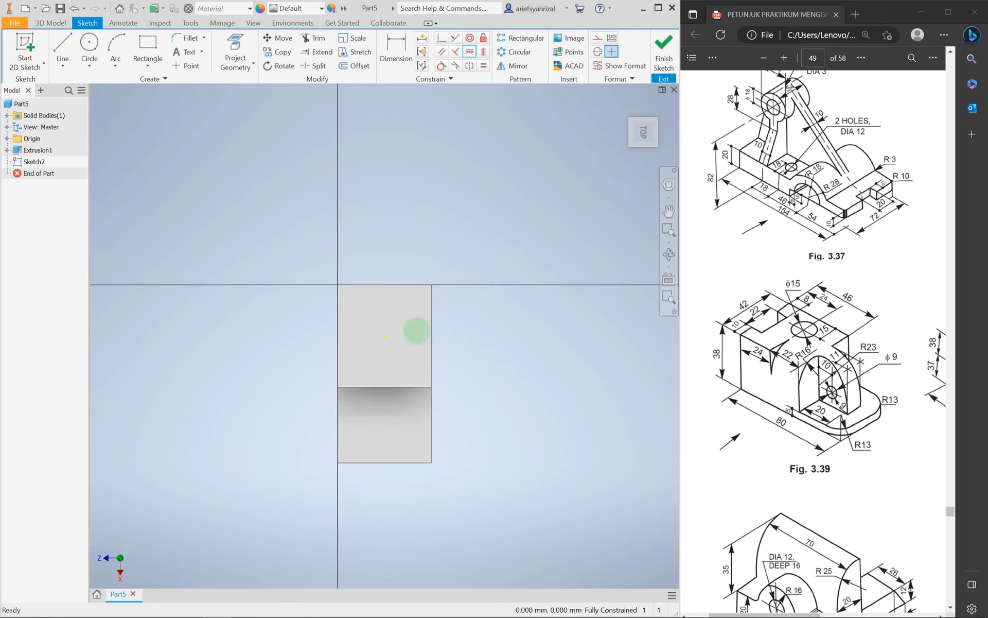
click(235, 52)
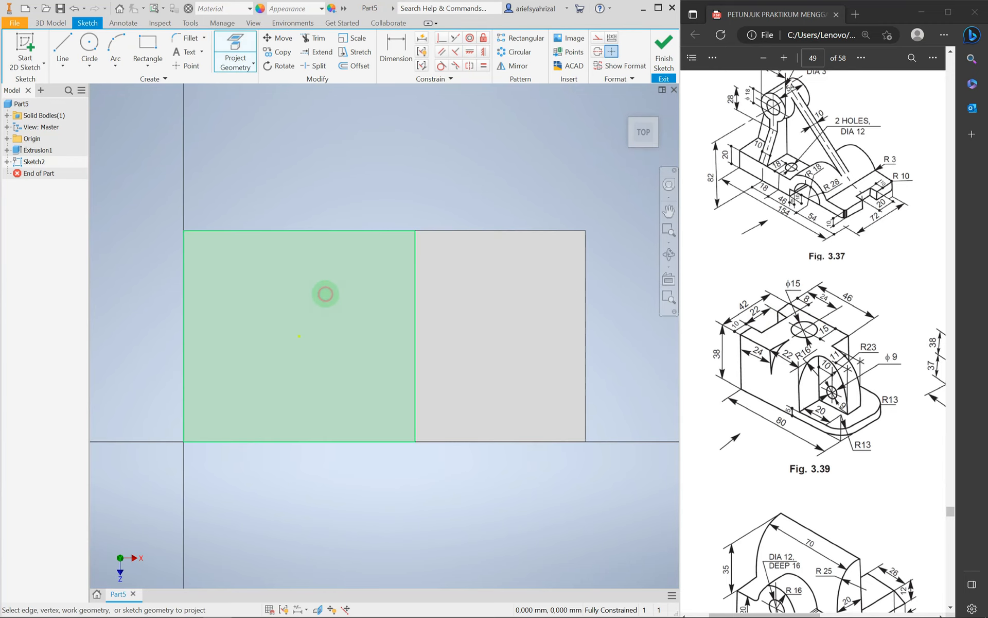
click(325, 294)
Step: Sketch a circle about 19 mm in diameter on the top face and a narrow notch rectangle against its left edge
click(89, 45)
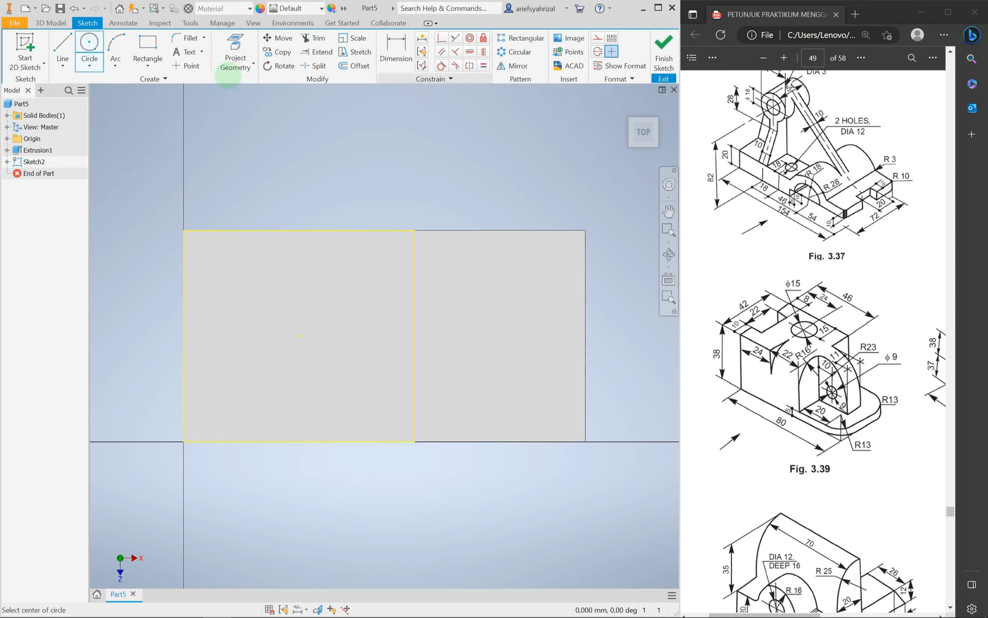
click(290, 289)
click(333, 270)
click(148, 44)
click(184, 295)
click(221, 397)
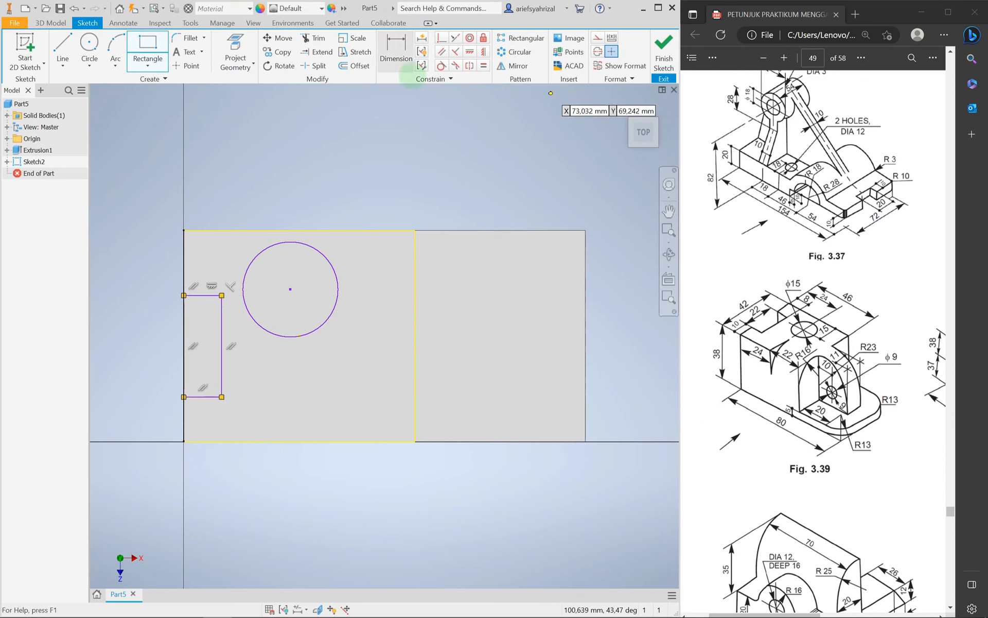
Step: Set the diameter of the circle on the top face to 15 mm
click(397, 51)
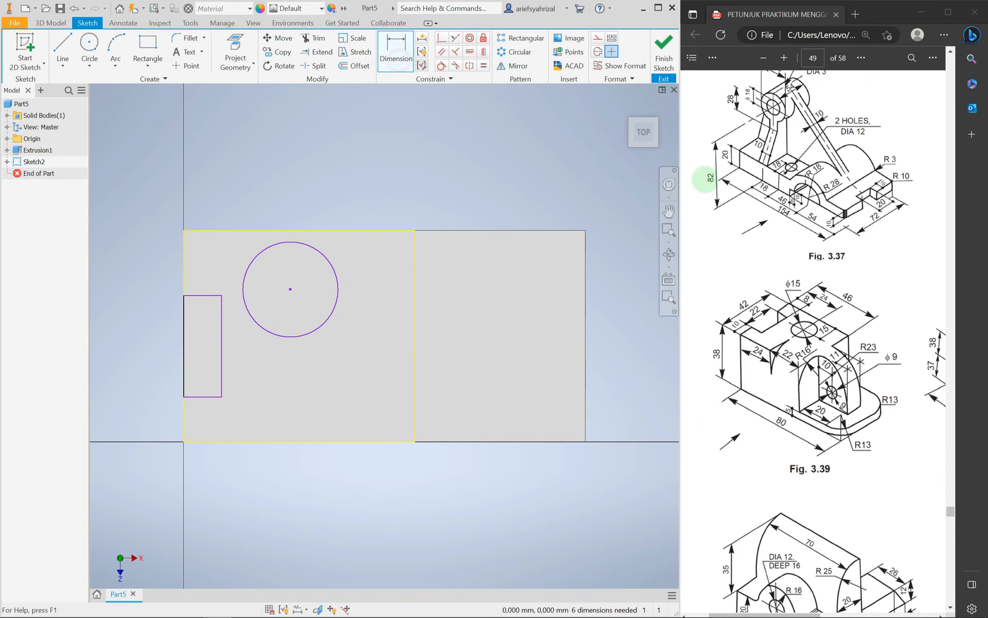
click(312, 247)
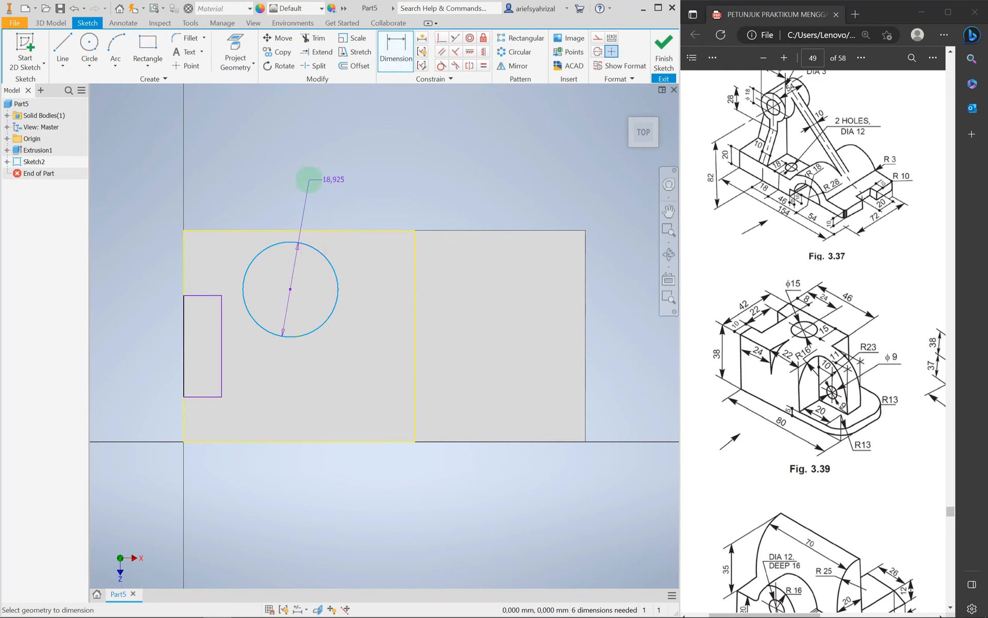
click(309, 179)
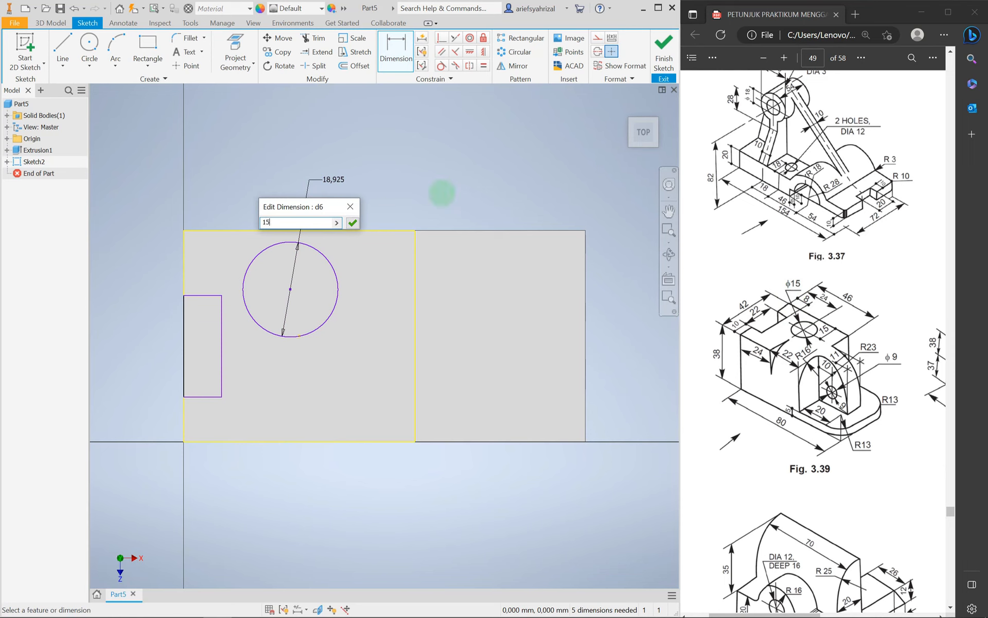
click(353, 223)
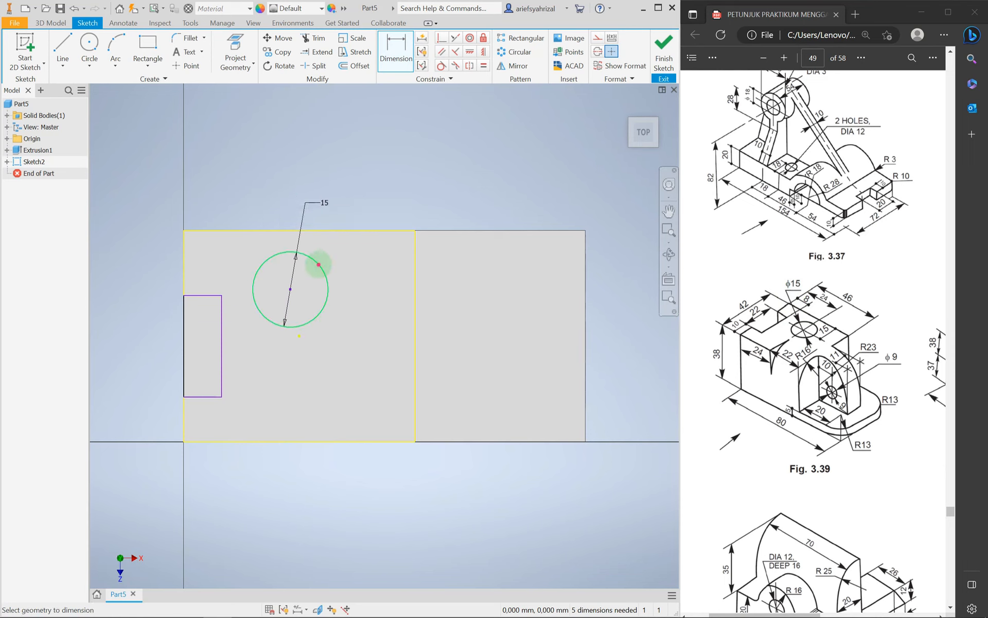
Step: Dimension the circle's centre 15 mm from the face's upper edge and 24 mm from its left edge
click(320, 265)
click(334, 230)
click(149, 258)
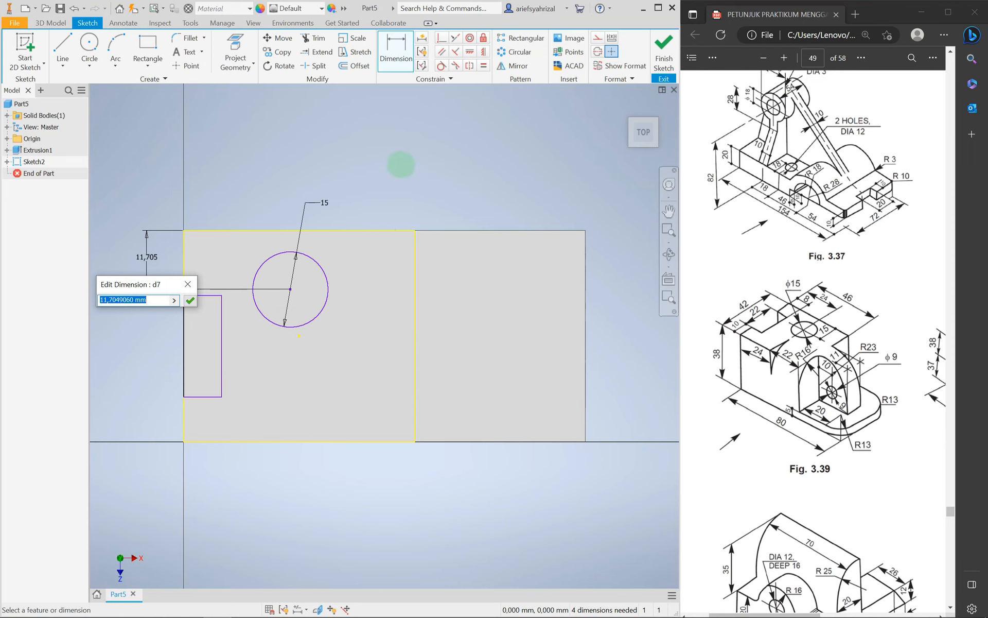
key(Return)
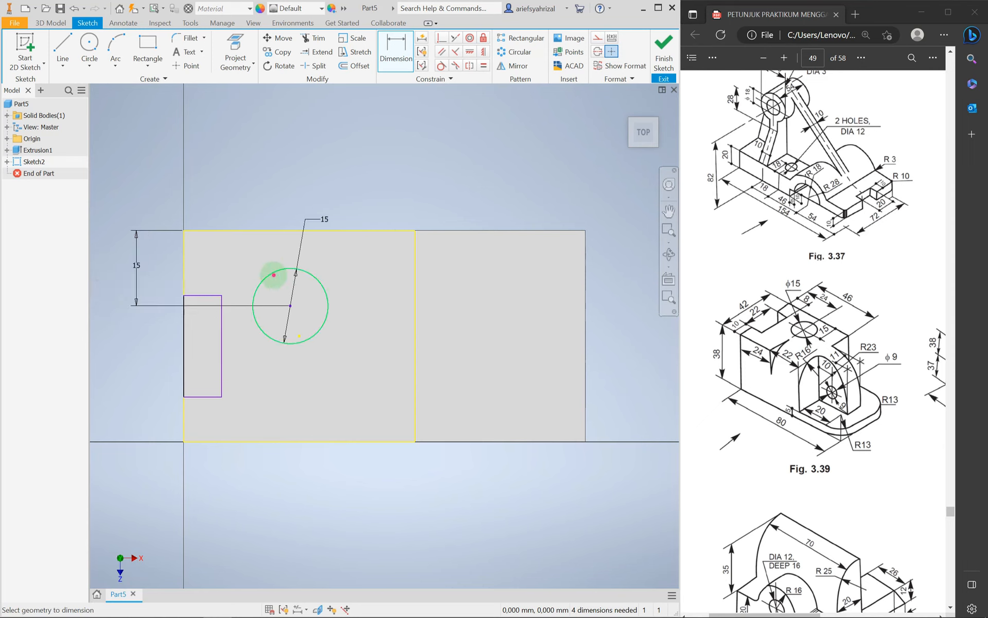
click(273, 275)
click(185, 245)
click(206, 198)
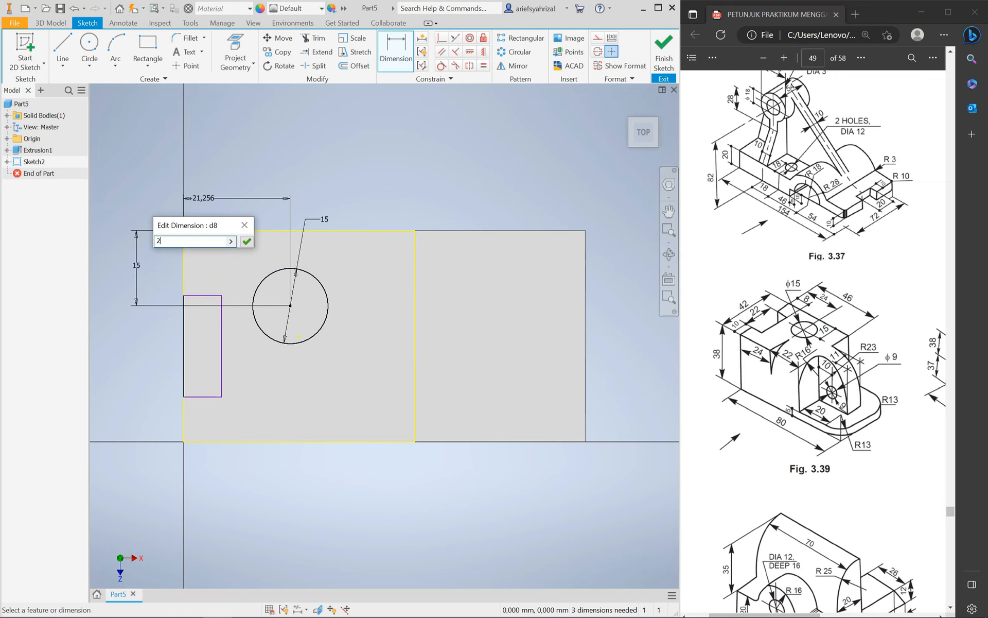
key(Return)
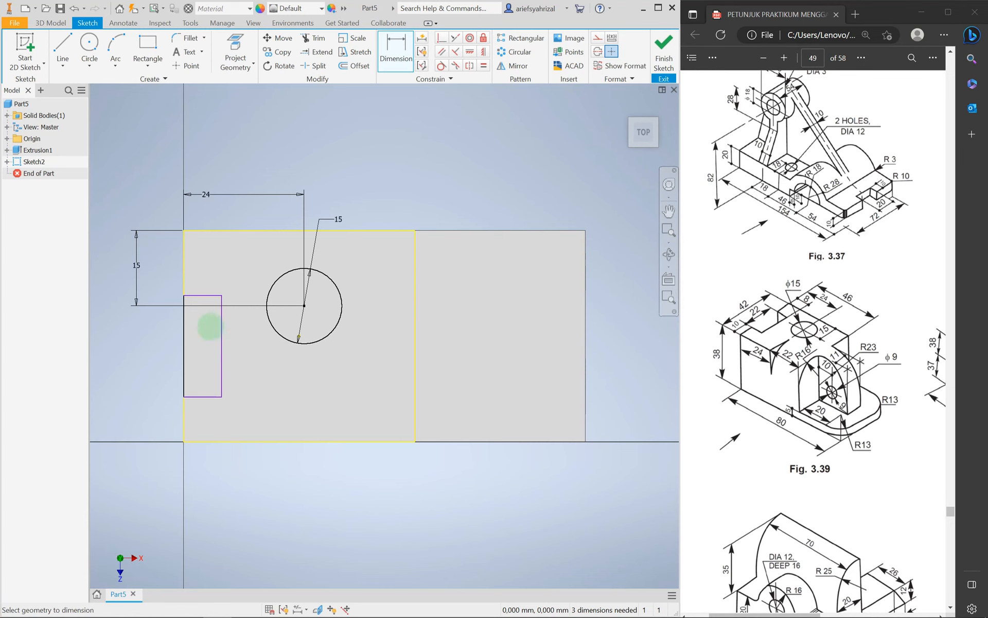
Step: Set the notch rectangle's length along the left edge to 22 mm and its width to 8 mm
click(222, 341)
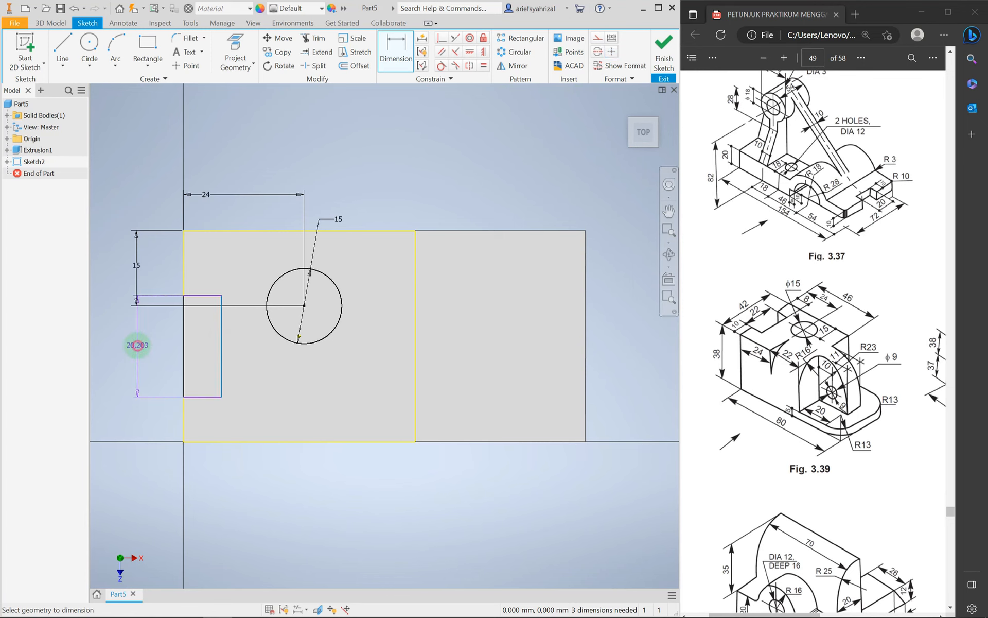
click(137, 345)
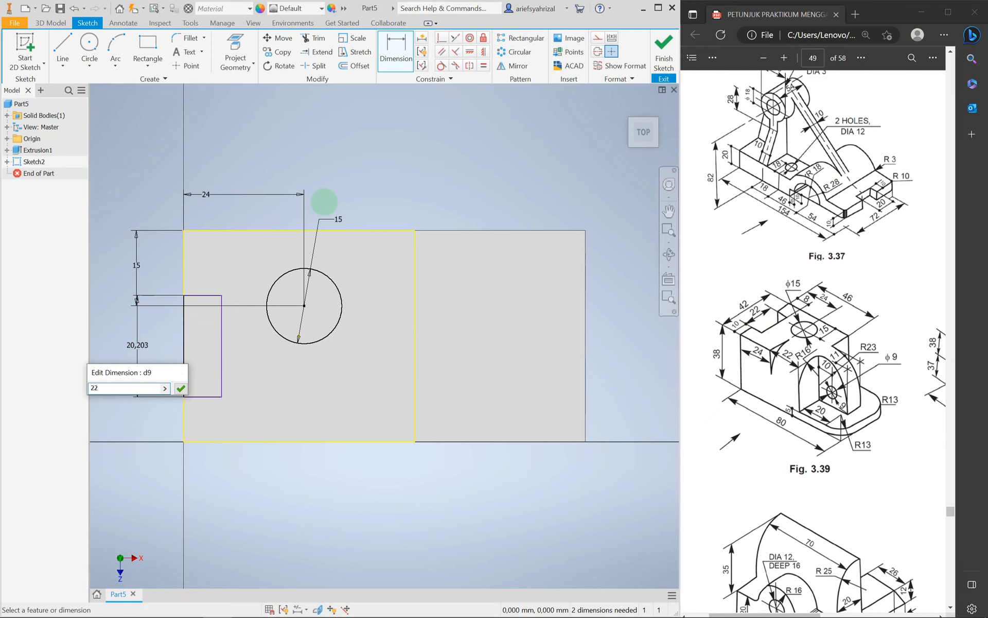
key(Return)
click(205, 396)
click(203, 472)
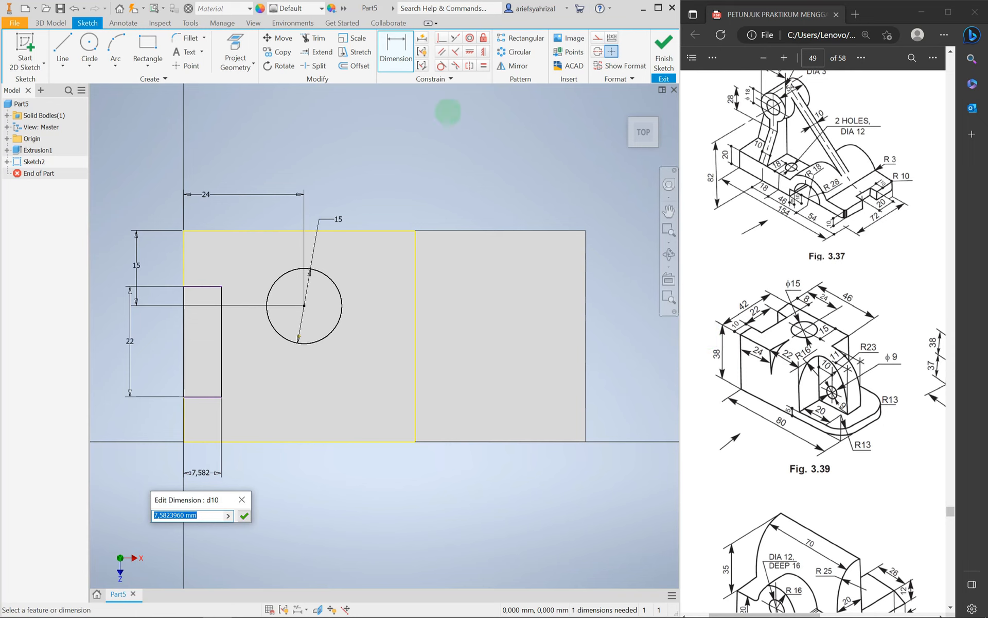
key(Return)
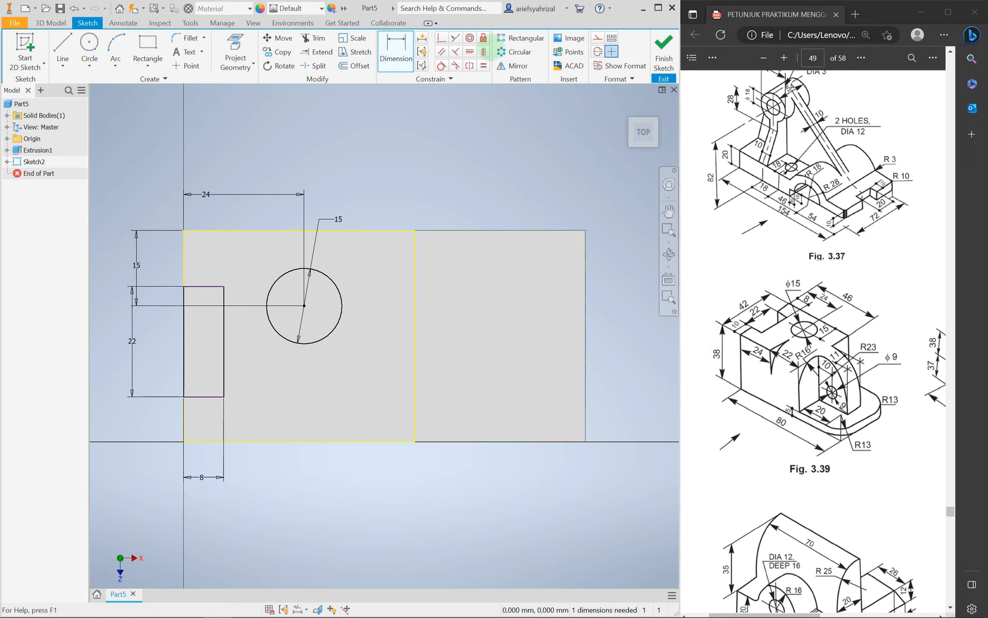
Step: Constrain the midpoint of the notch's inner edge to be horizontally aligned with the top face's centre point
click(469, 51)
click(223, 341)
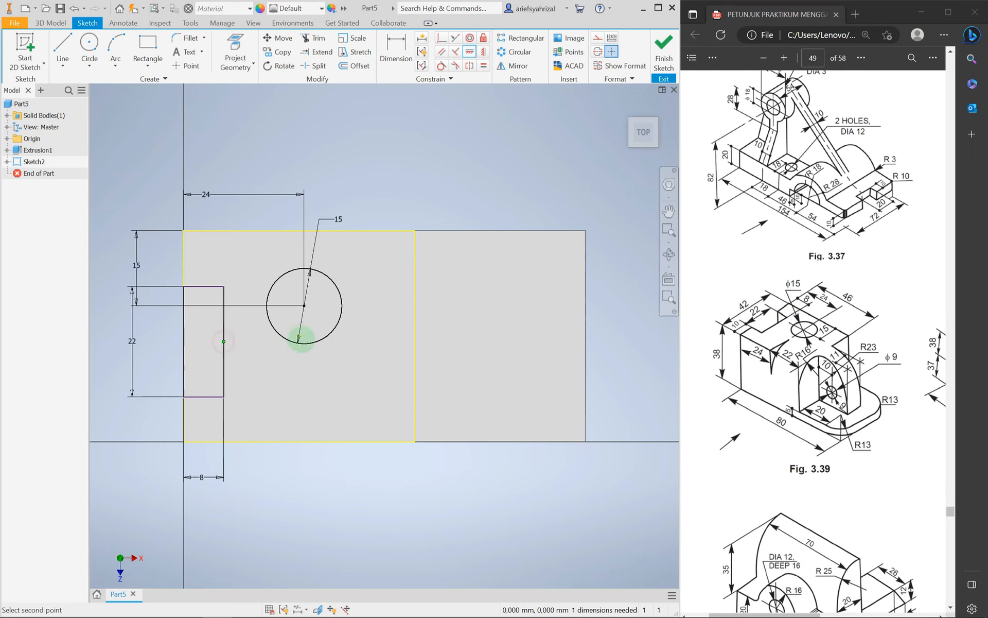
click(298, 337)
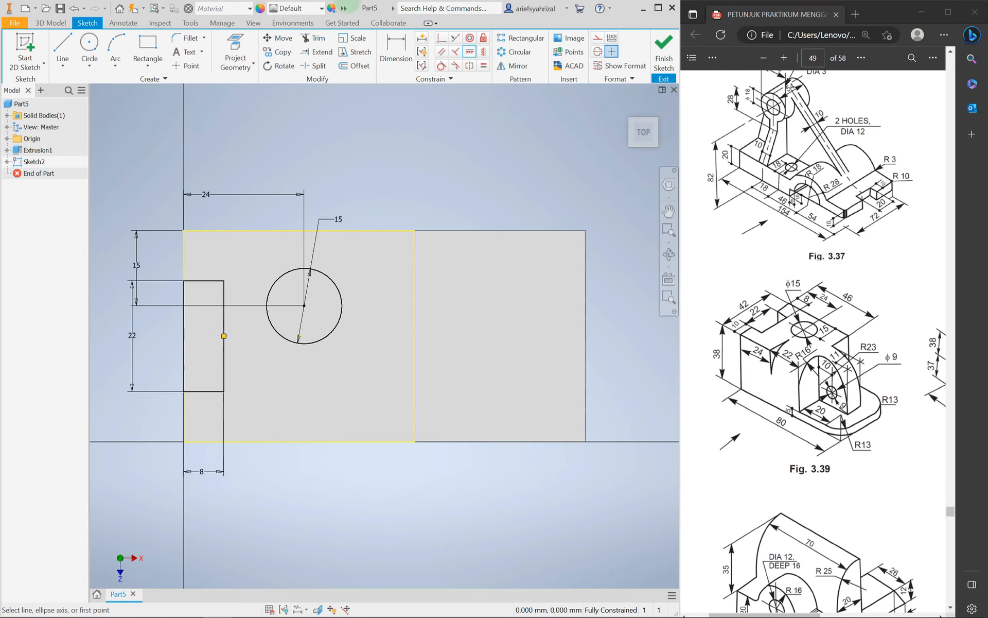
Step: Extrude the circle and notch profiles downward as a cut through all of the block
click(50, 23)
click(63, 47)
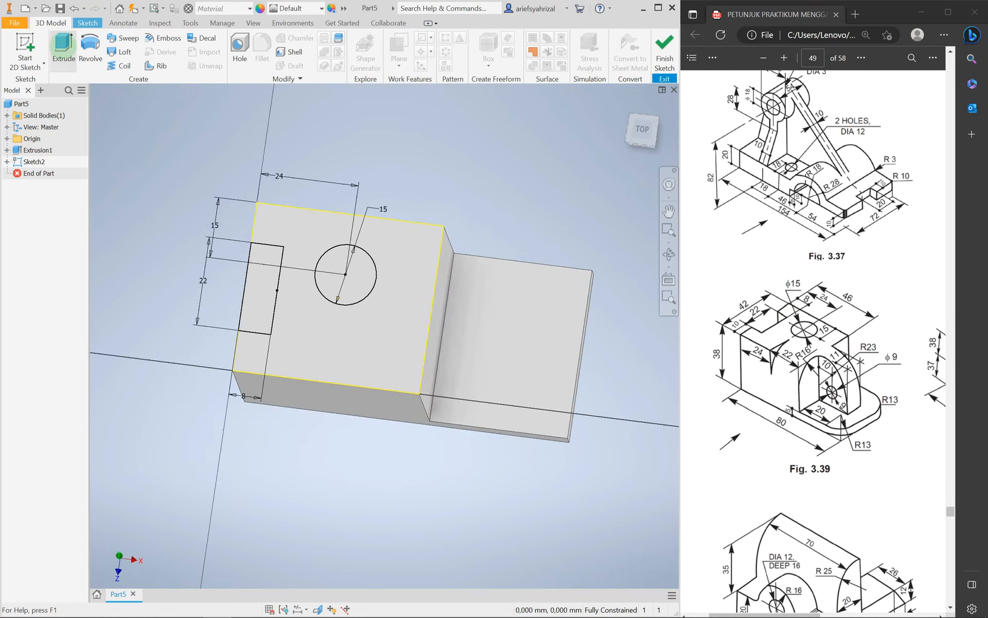
click(465, 292)
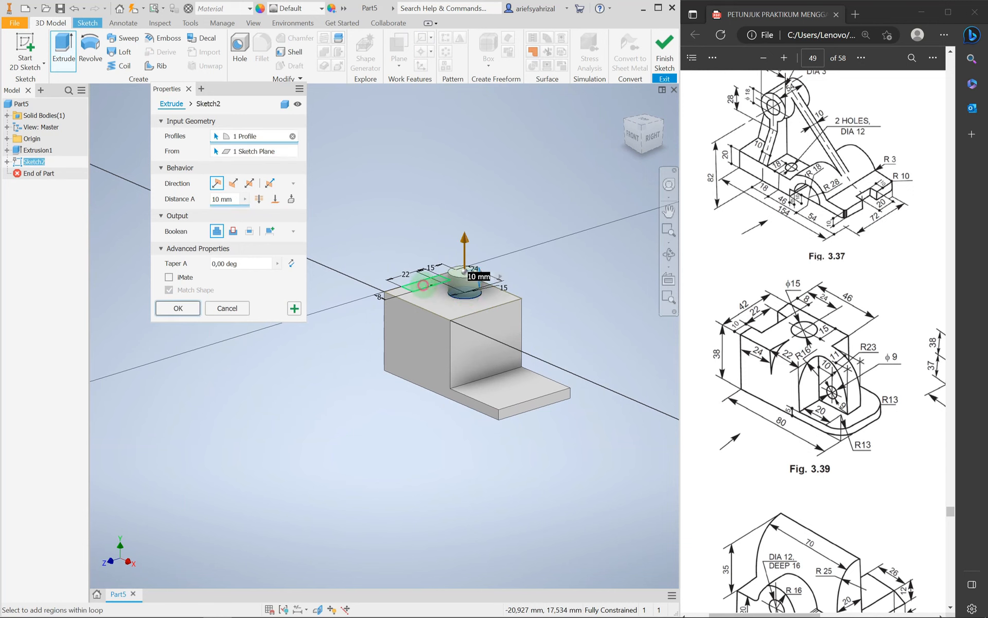
click(422, 284)
click(232, 183)
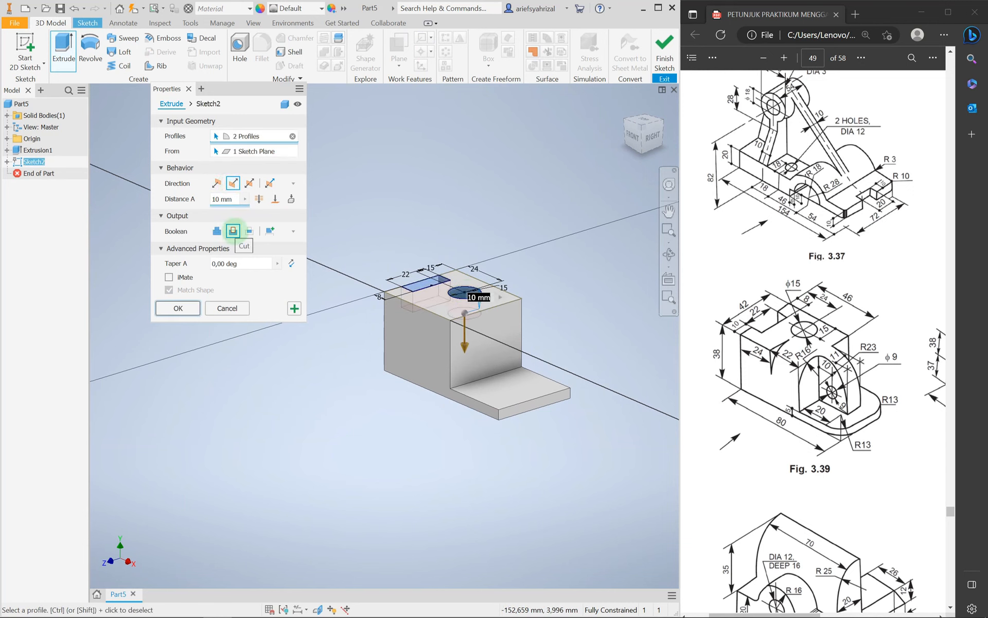
click(259, 199)
shift+middle_drag(369, 384, 421, 389)
click(178, 309)
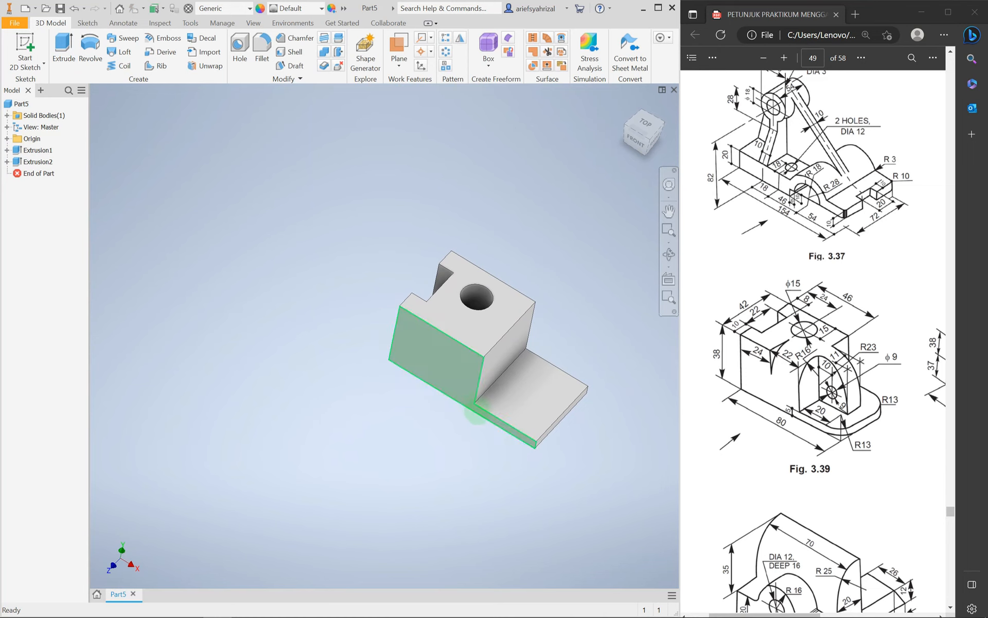
Step: Start a sketch on the block's vertical face above the base plate and project the face's outline into it
shift+middle_drag(487, 399, 488, 400)
shift+middle_drag(598, 321, 578, 322)
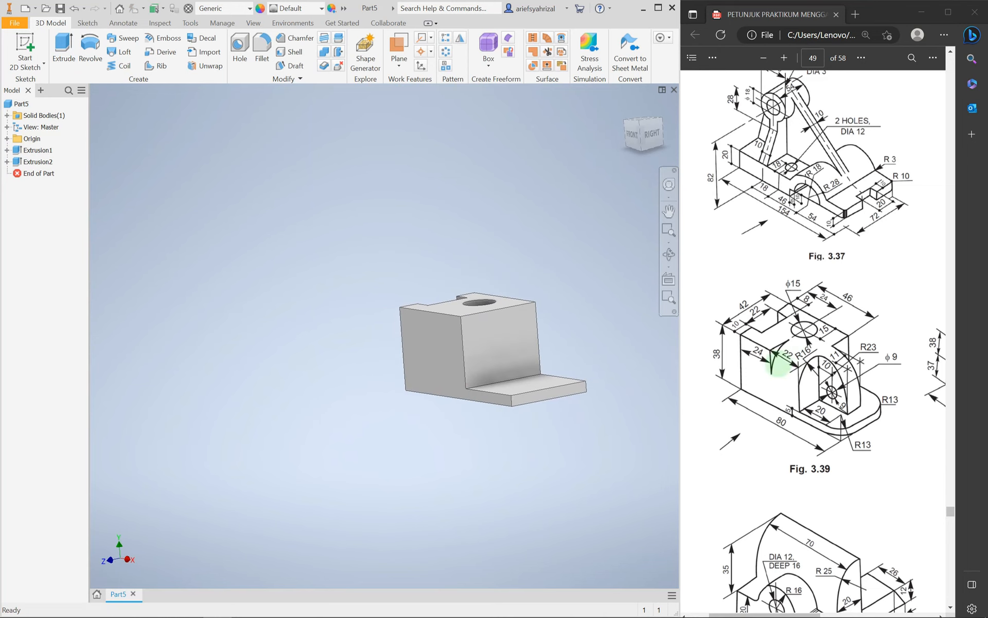
mouse_move(462, 469)
shift+middle_down()
mouse_move(497, 479)
mouse_move(470, 472)
shift+middle_up()
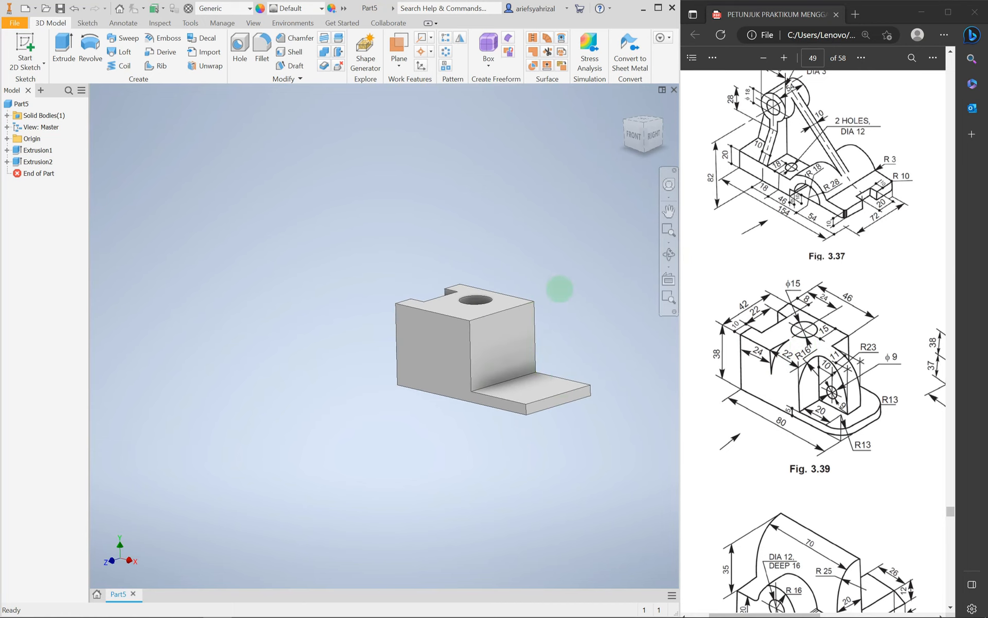
click(502, 337)
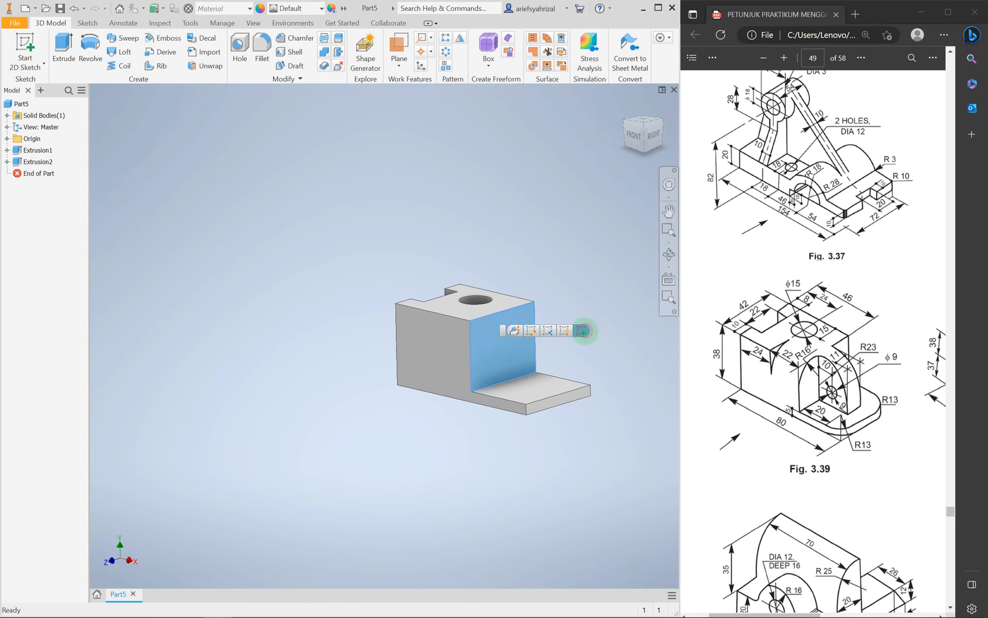
click(581, 331)
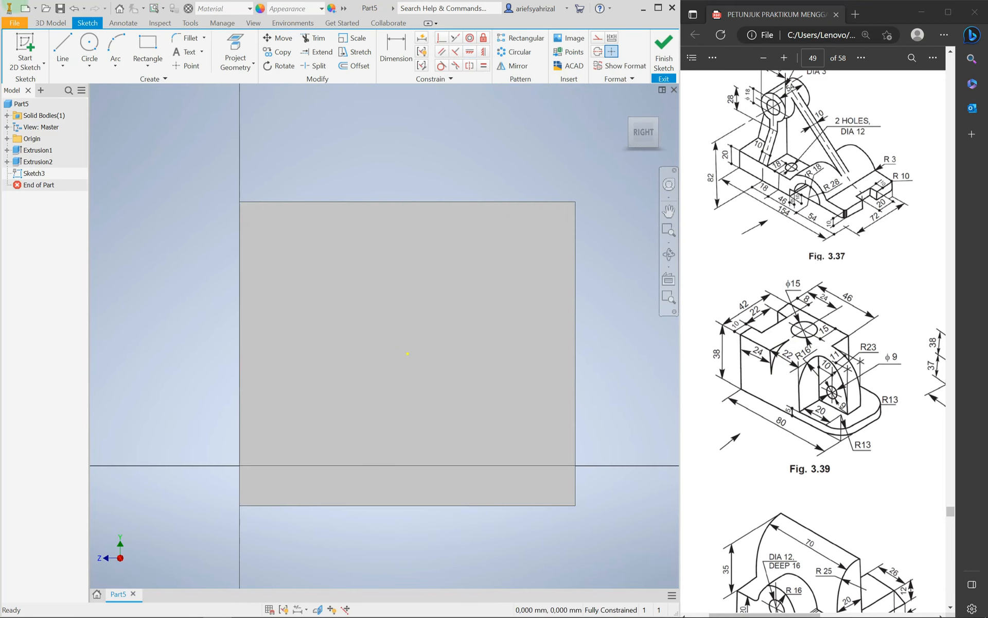
click(235, 49)
click(348, 304)
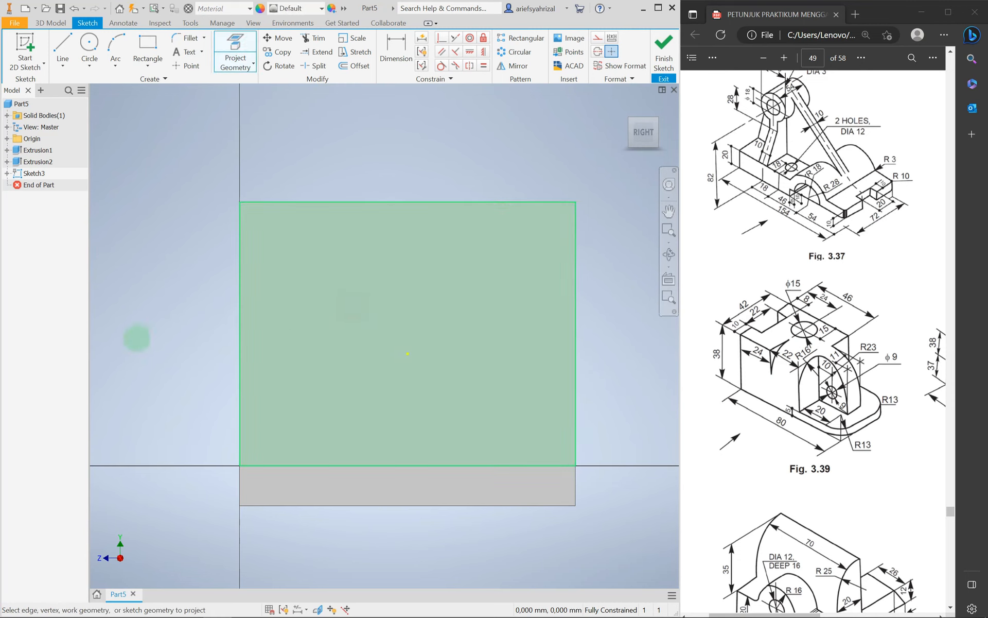
Step: Draw a 15.5 mm line along the face's upper edge, starting at its upper-left corner
click(63, 49)
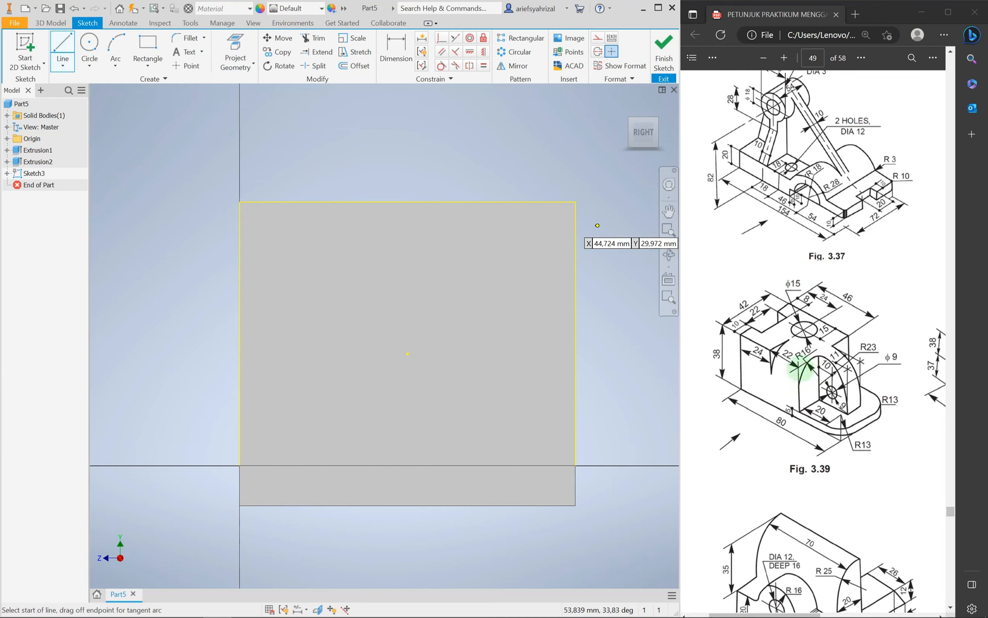
ctrl+scroll(812, 363, up, 2)
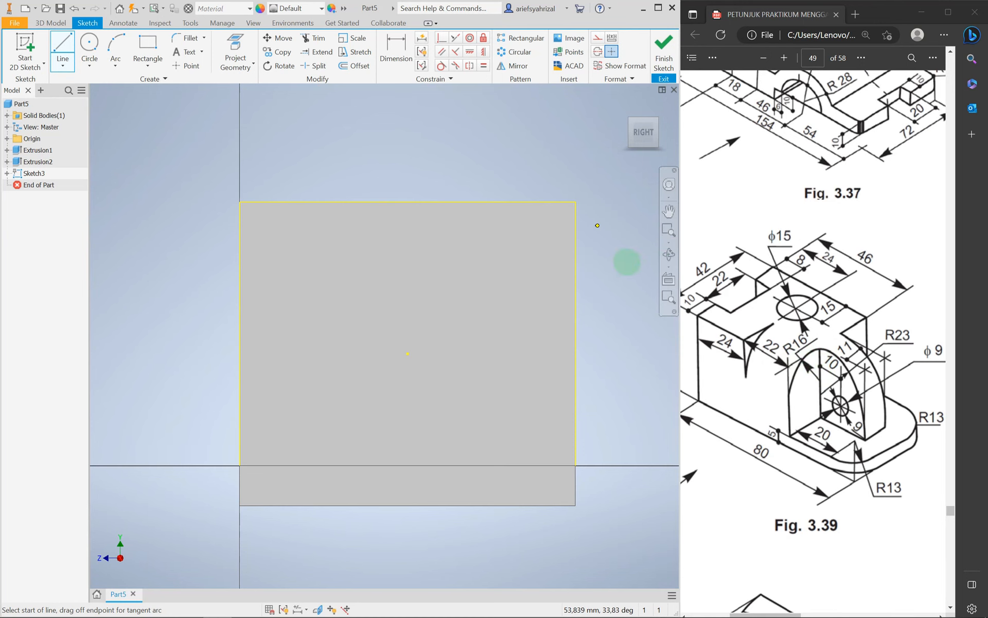
click(240, 201)
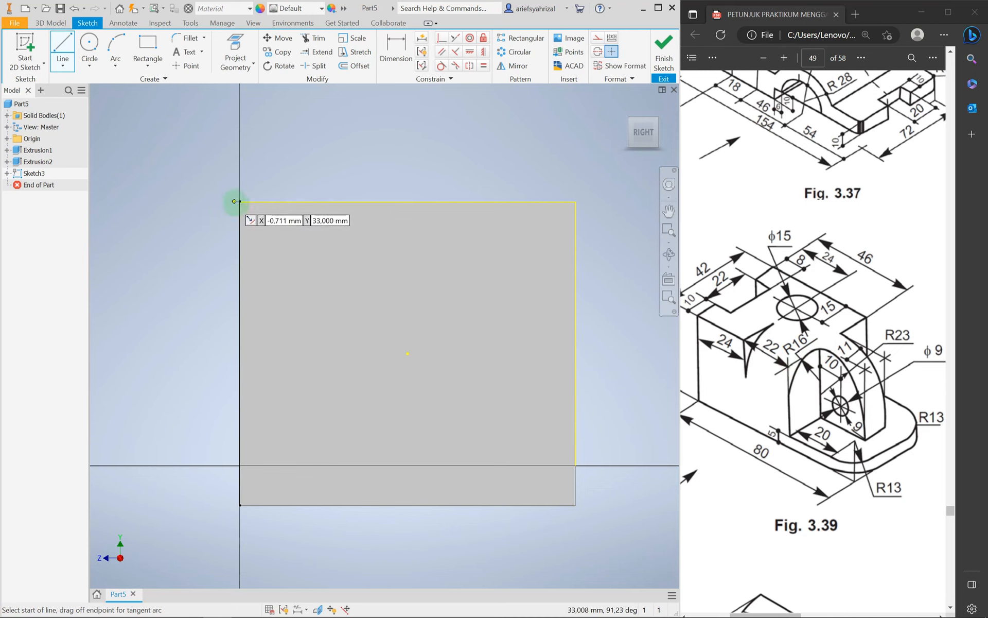
click(240, 202)
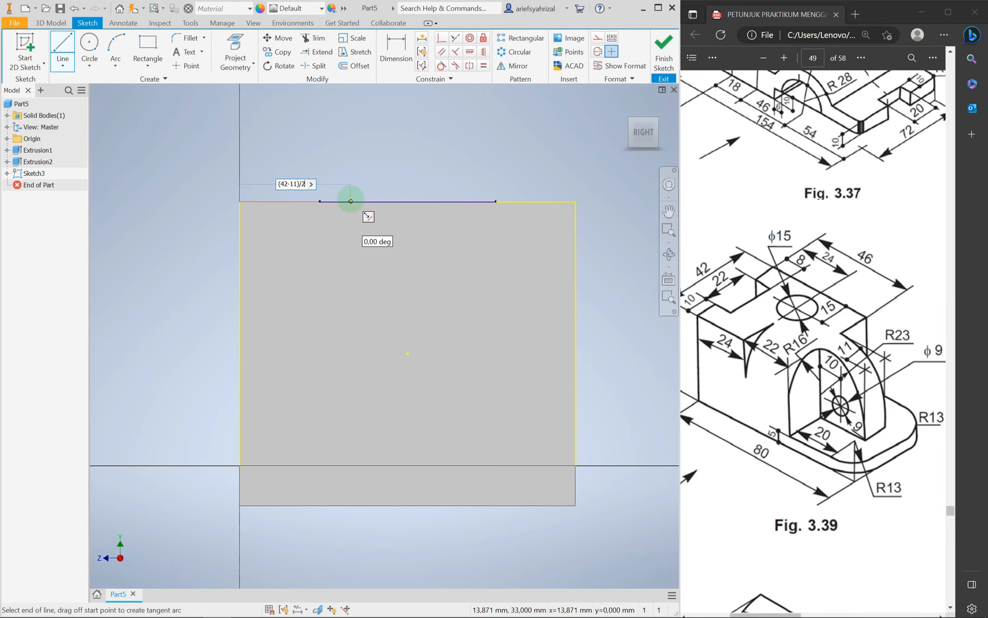
text(15,5)
key(Return)
key(Escape)
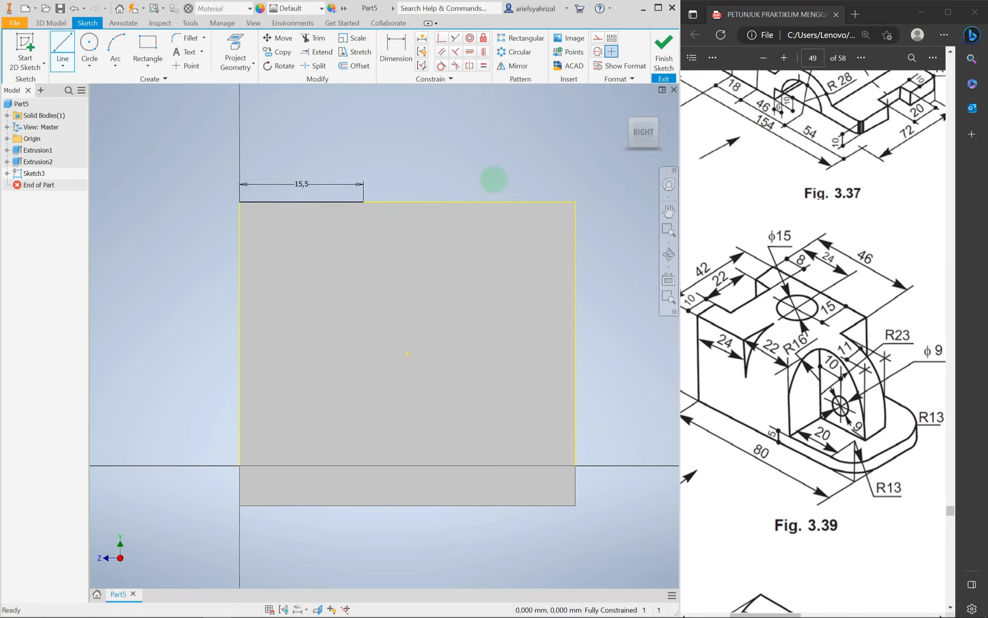
Step: Draw a 15.5 mm line down the face's left edge from the same upper-left corner
click(62, 51)
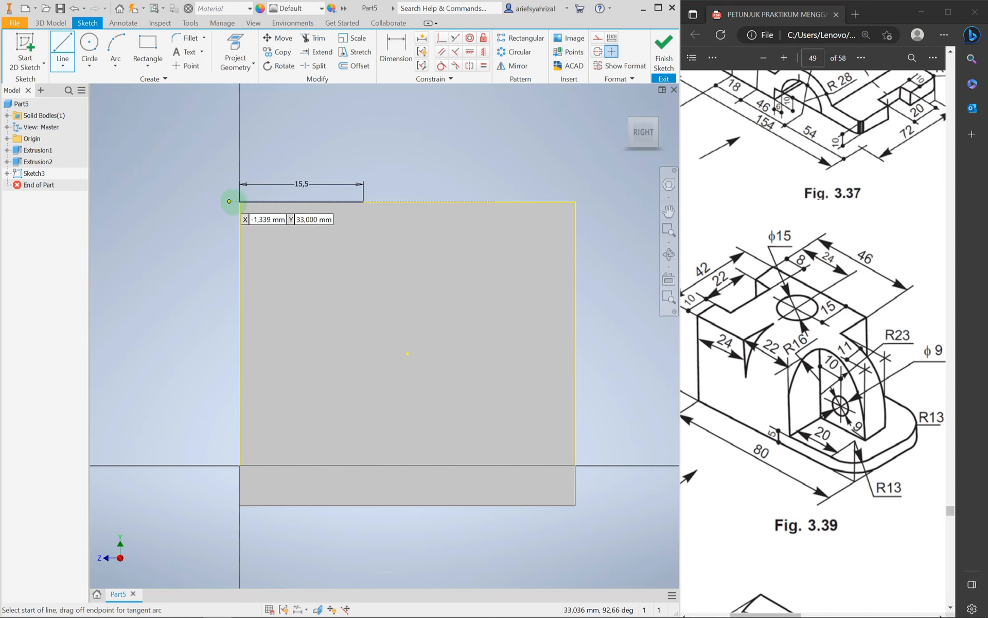
click(240, 201)
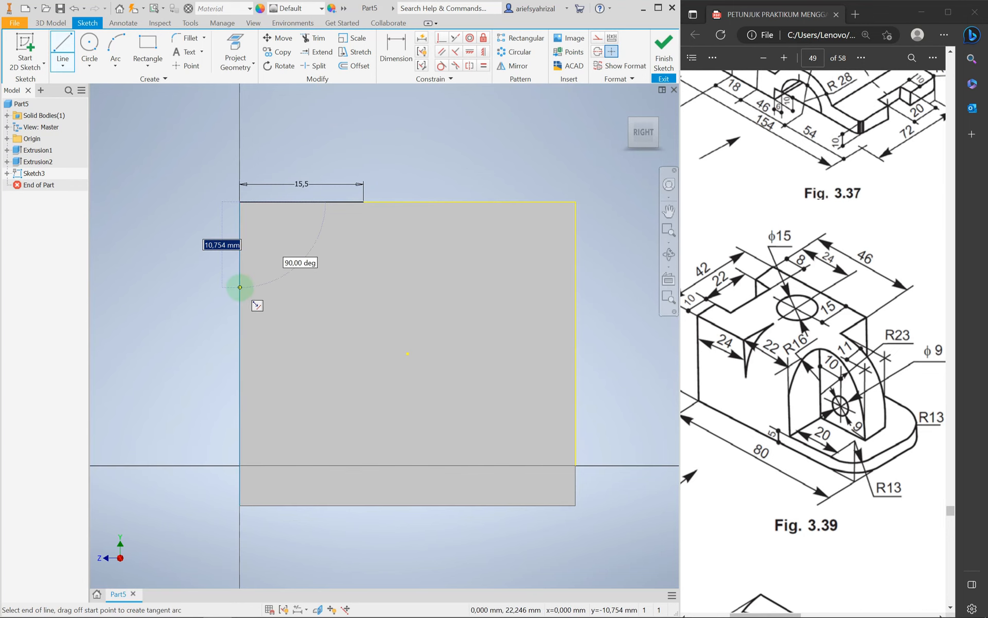
text(15.5)
key(Return)
key(Escape)
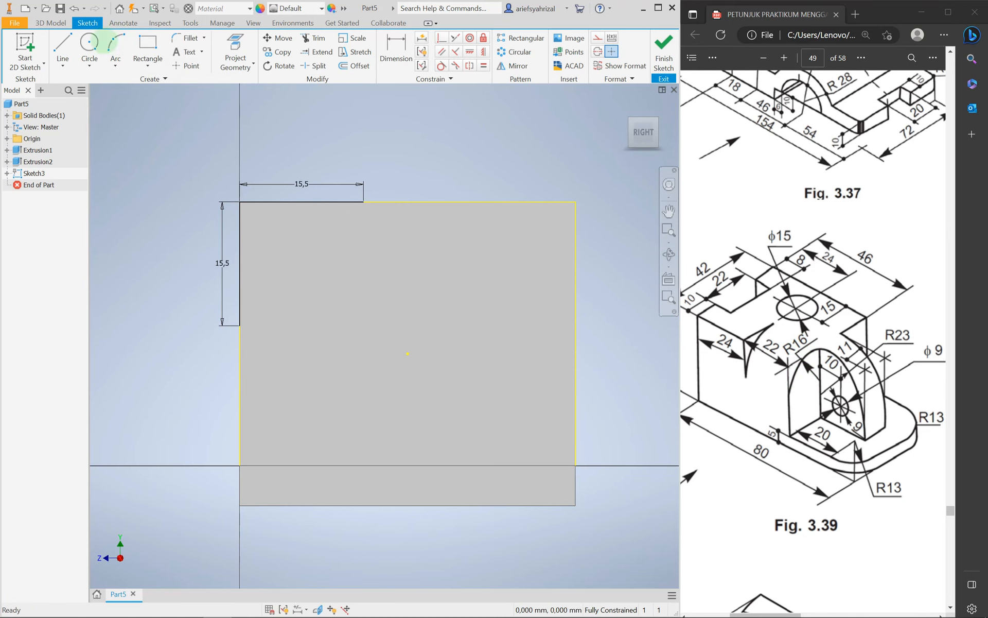
Step: Join the free ends of the two 15.5 mm lines with a three-point arc of 16 mm radius bulging towards the corner
click(116, 65)
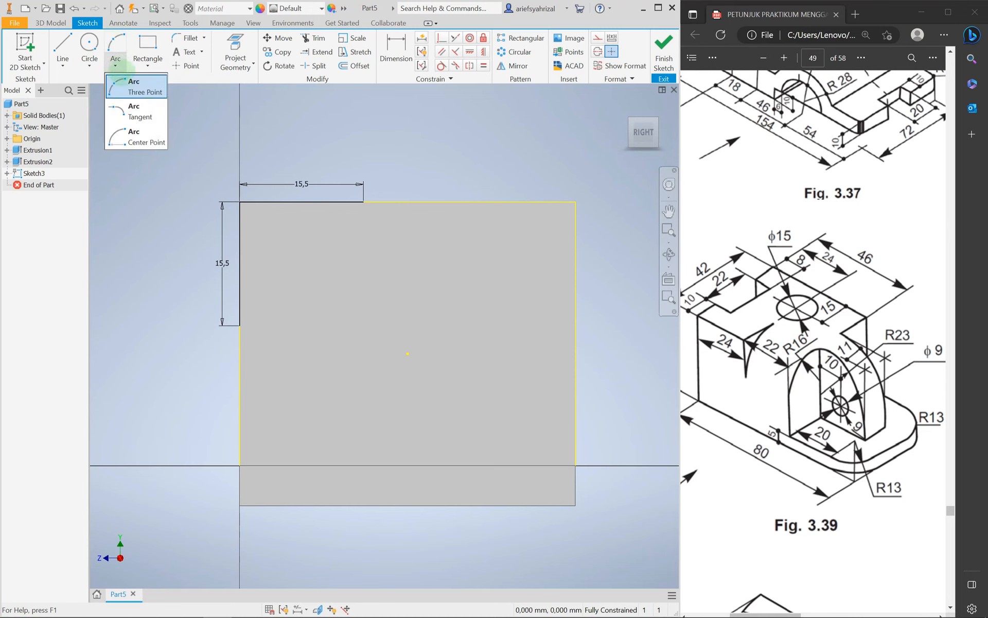
click(144, 117)
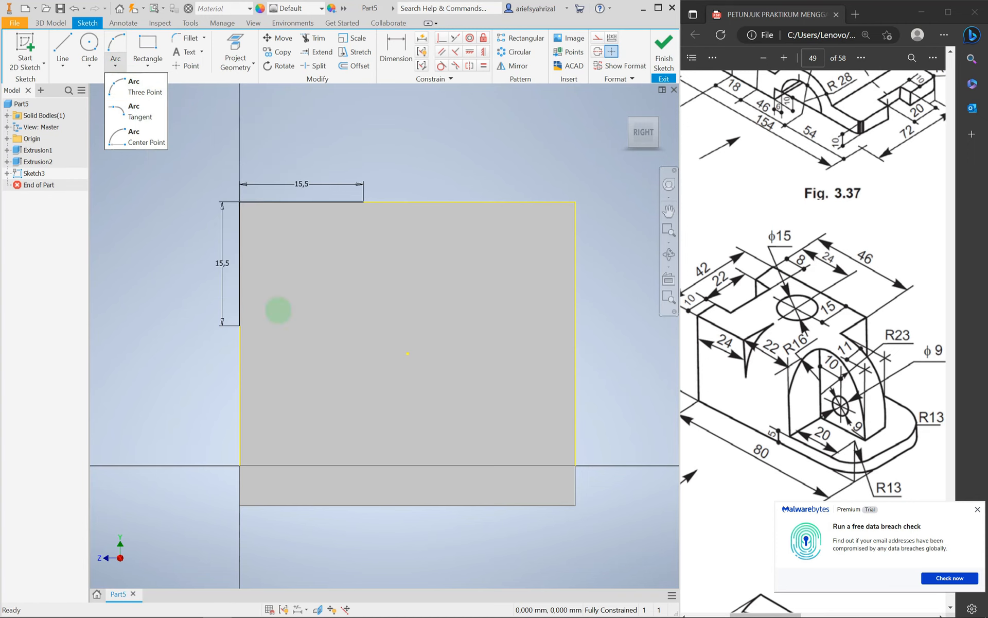
click(115, 44)
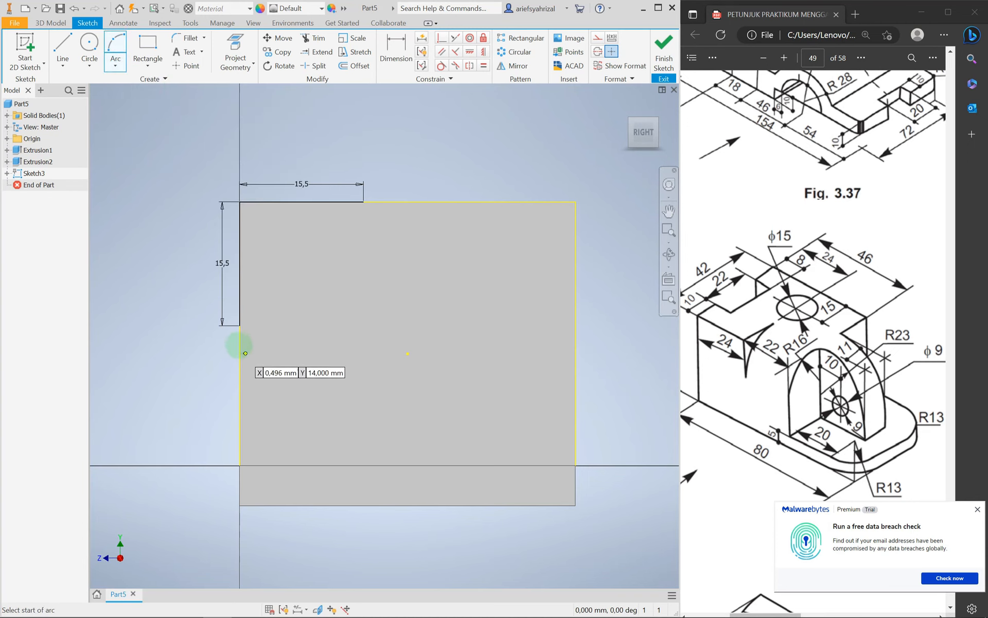
click(240, 325)
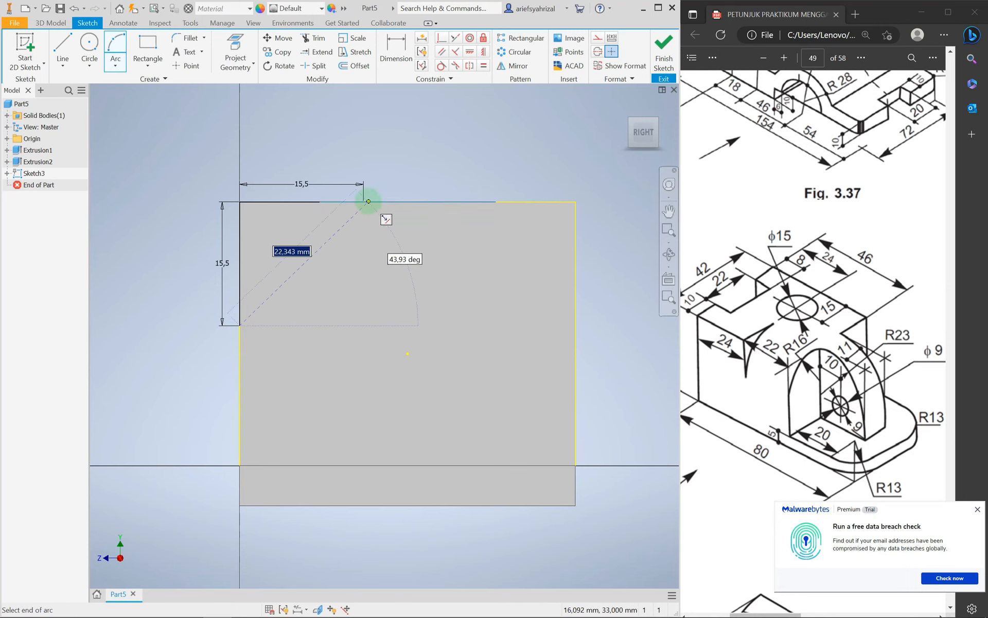
click(363, 201)
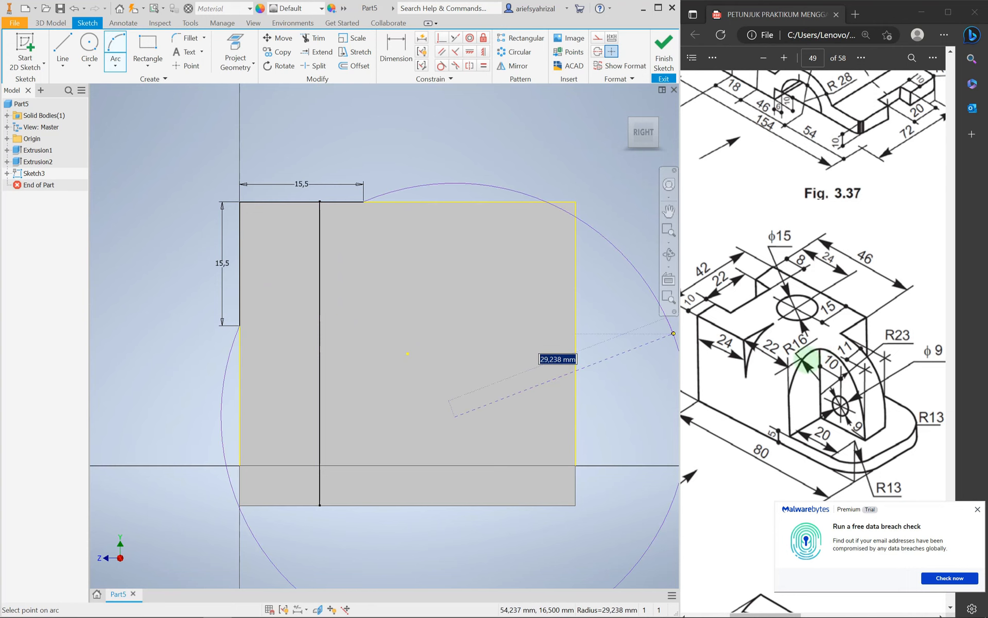
click(977, 509)
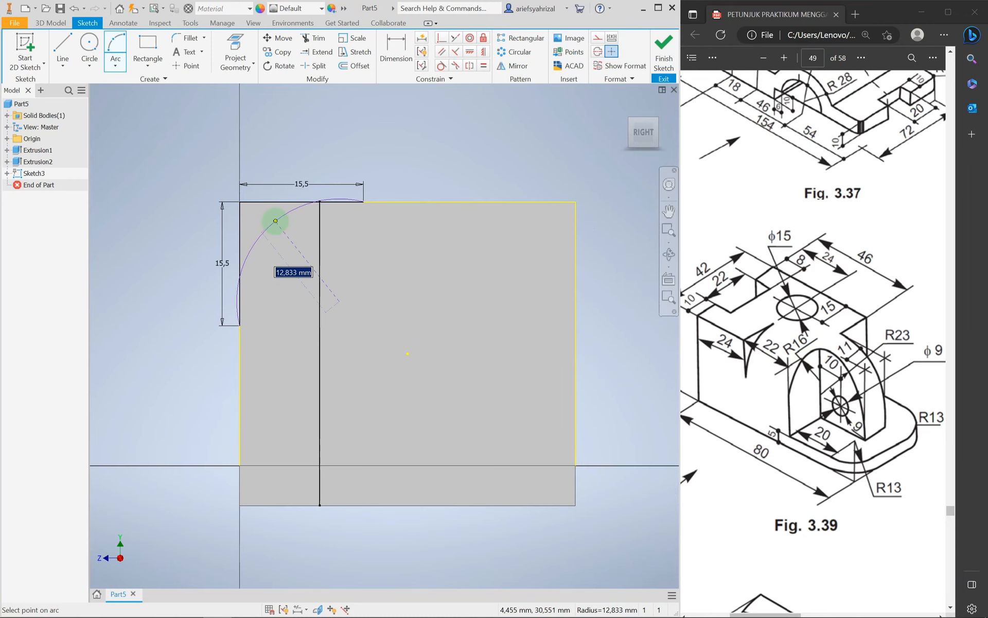
click(276, 220)
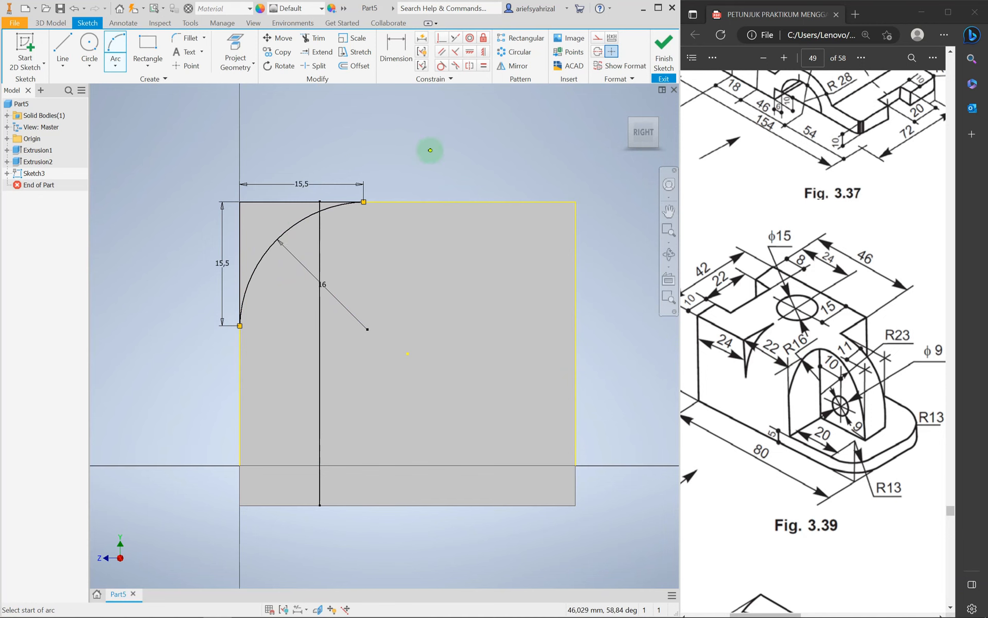
key(Escape)
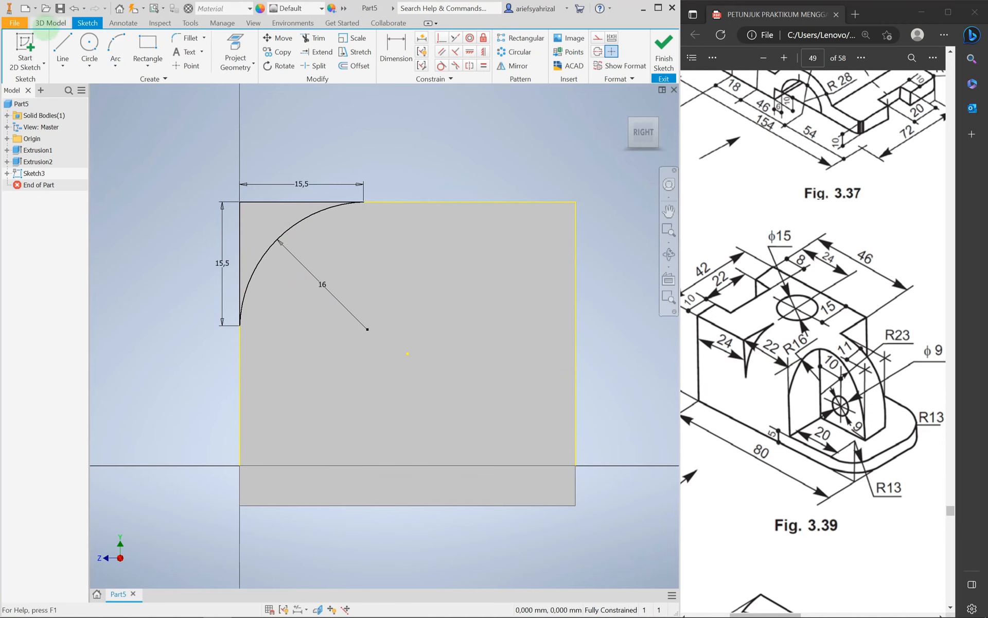
Step: Extrude the corner profile between the two lines and the arc as a 22 mm deep cut back into the block
click(50, 23)
click(62, 49)
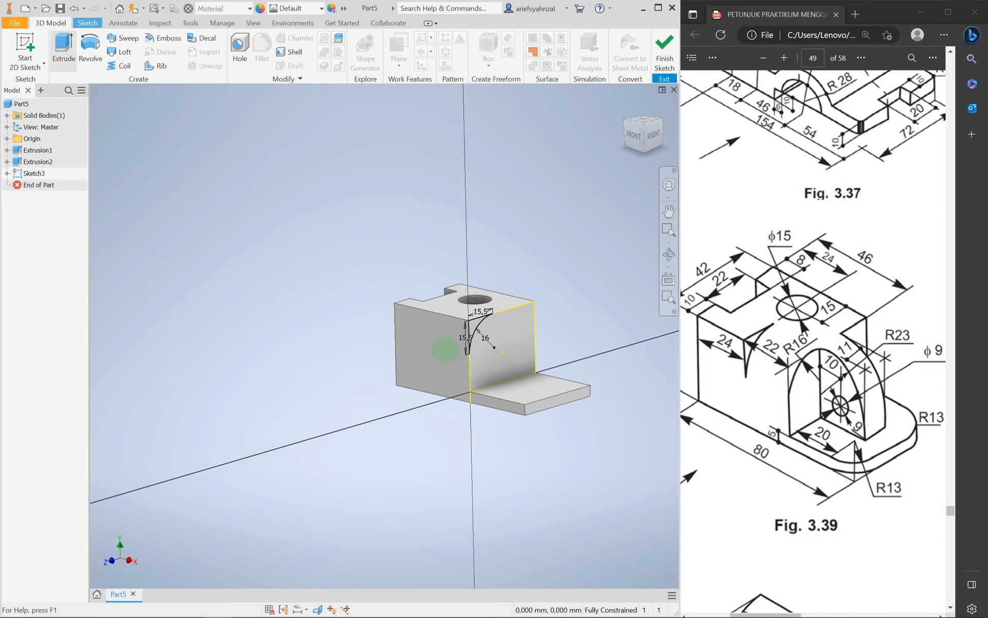
click(476, 332)
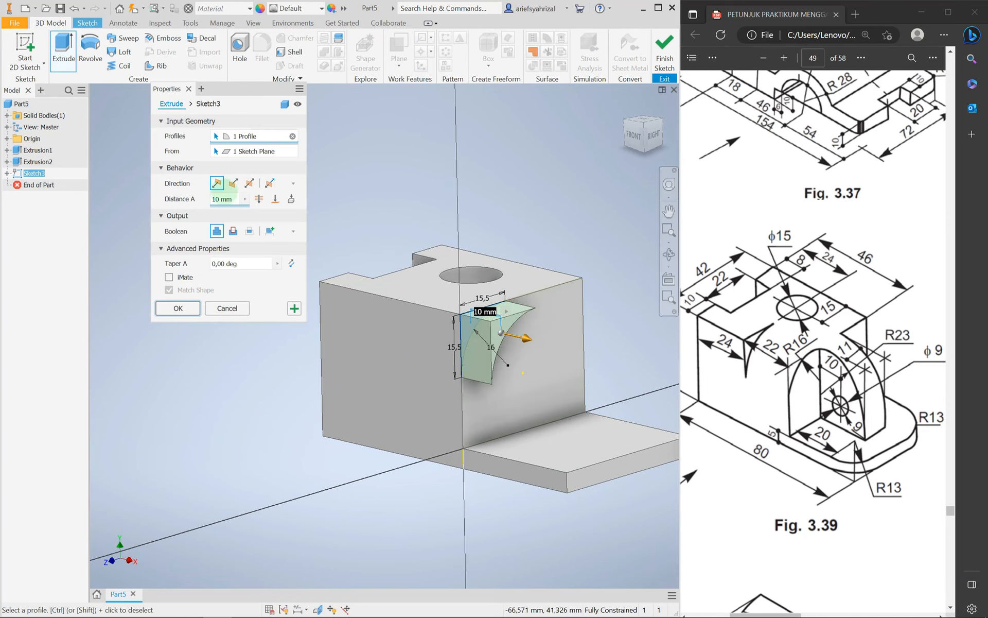
click(233, 183)
click(230, 200)
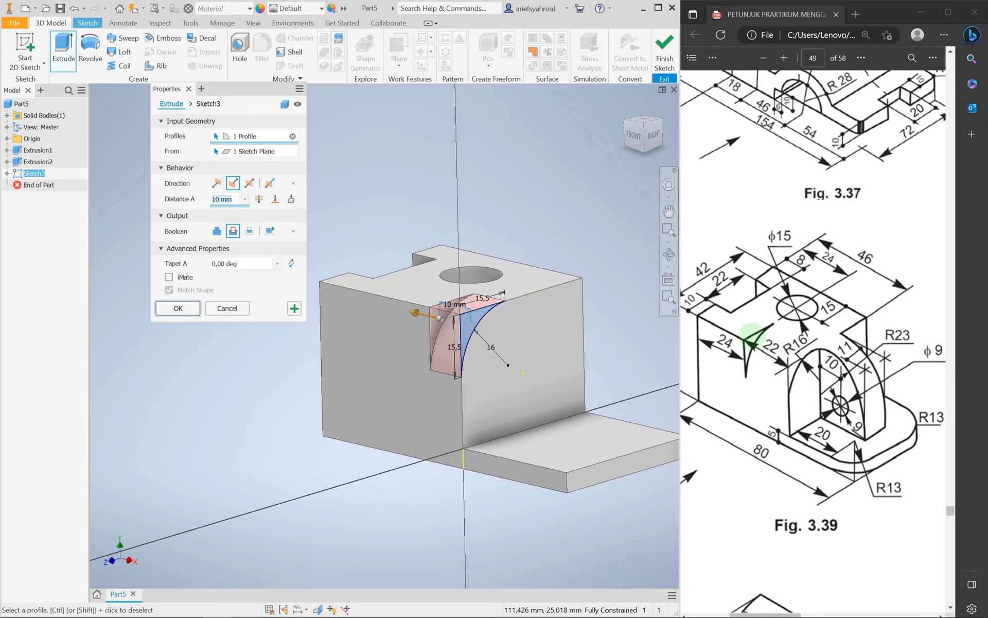
scroll(516, 415, up, 5)
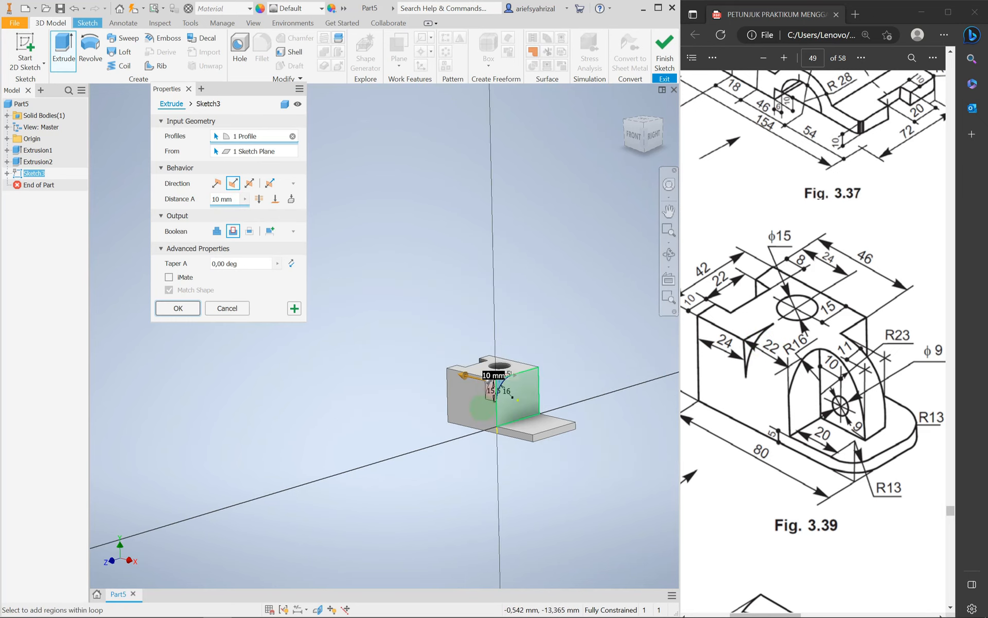
scroll(493, 386, down, 6)
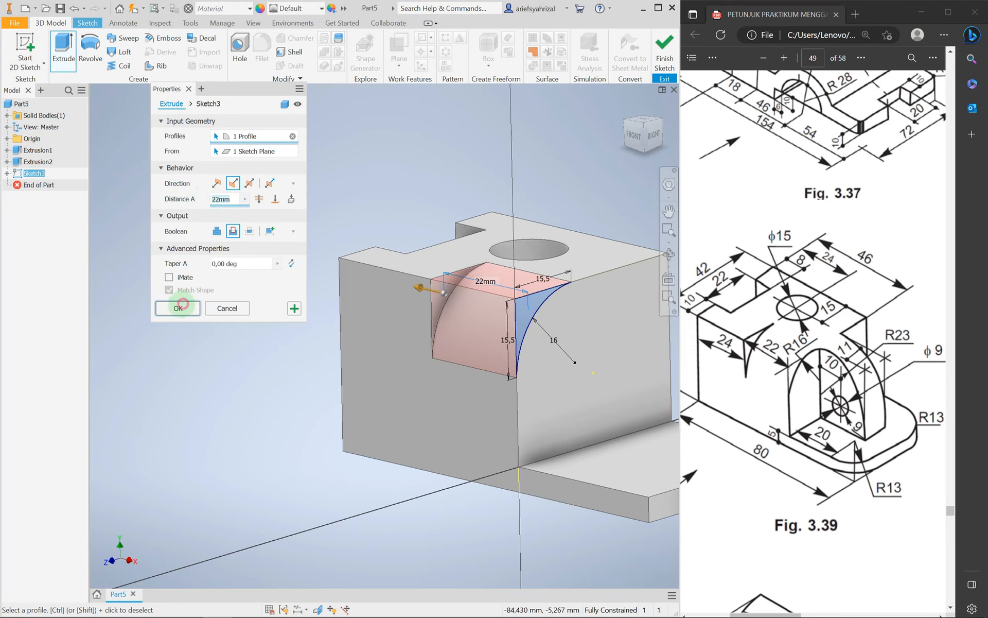
click(177, 308)
Step: Start a sketch on the XY plane, slice the model at the sketch plane, and project the section's outline into it
shift+middle_drag(267, 389, 220, 445)
scroll(239, 342, down, 5)
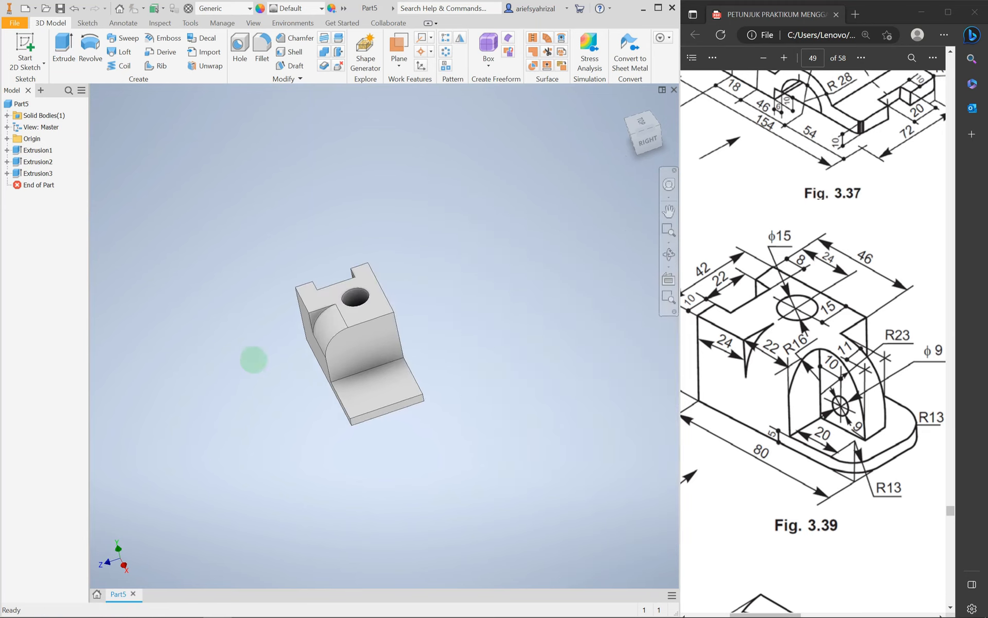
scroll(256, 365, up, 3)
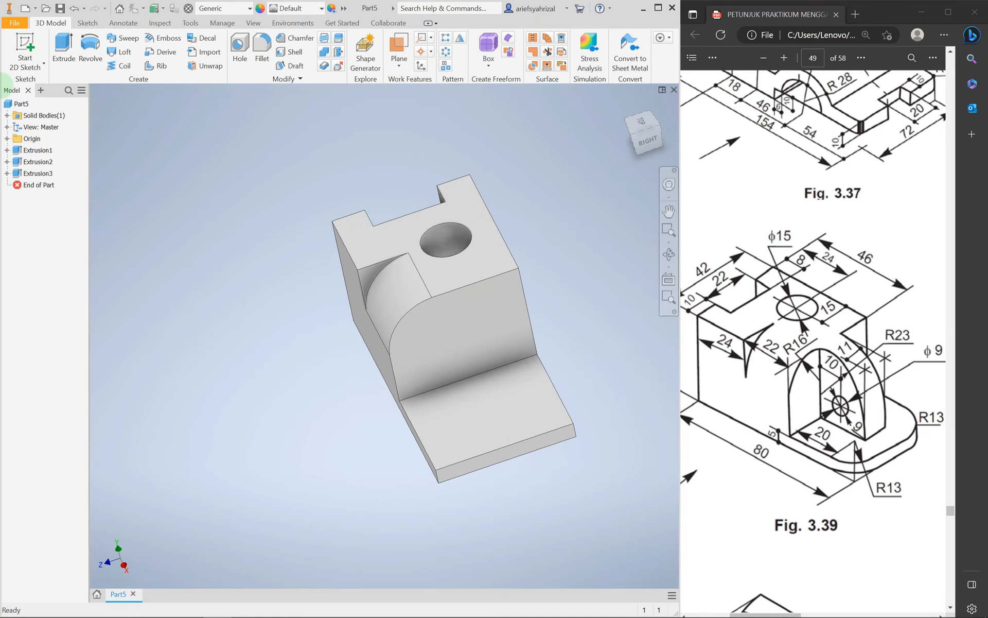
click(7, 138)
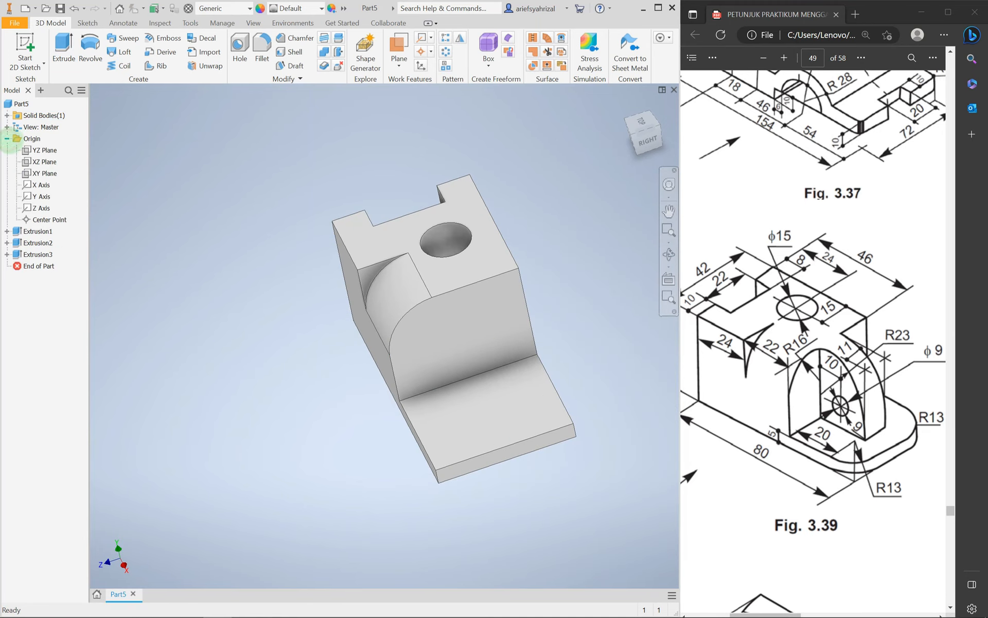
click(38, 173)
shift+middle_drag(248, 370, 342, 338)
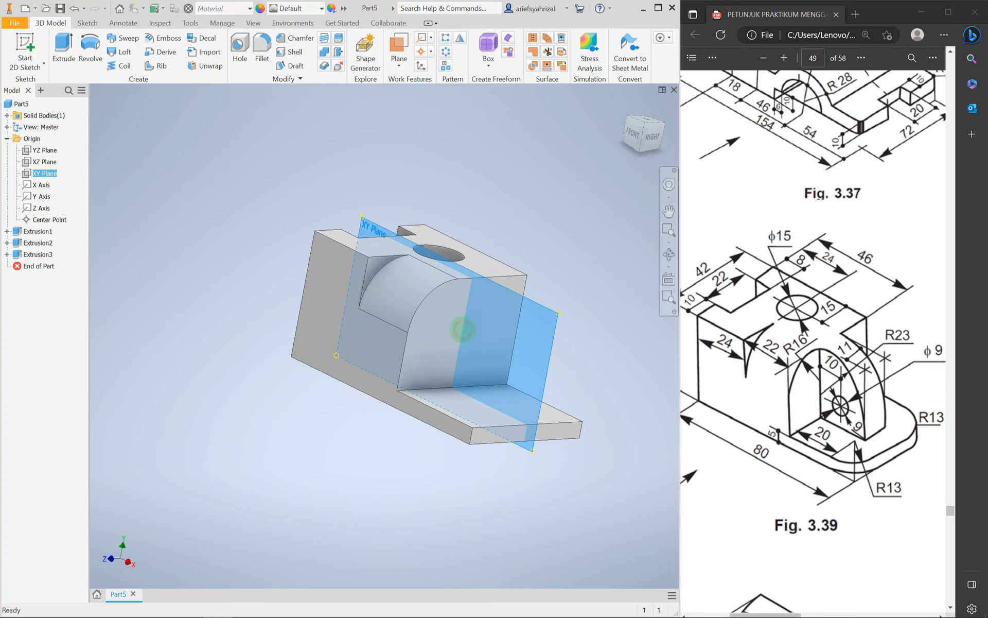
key(s)
key(F7)
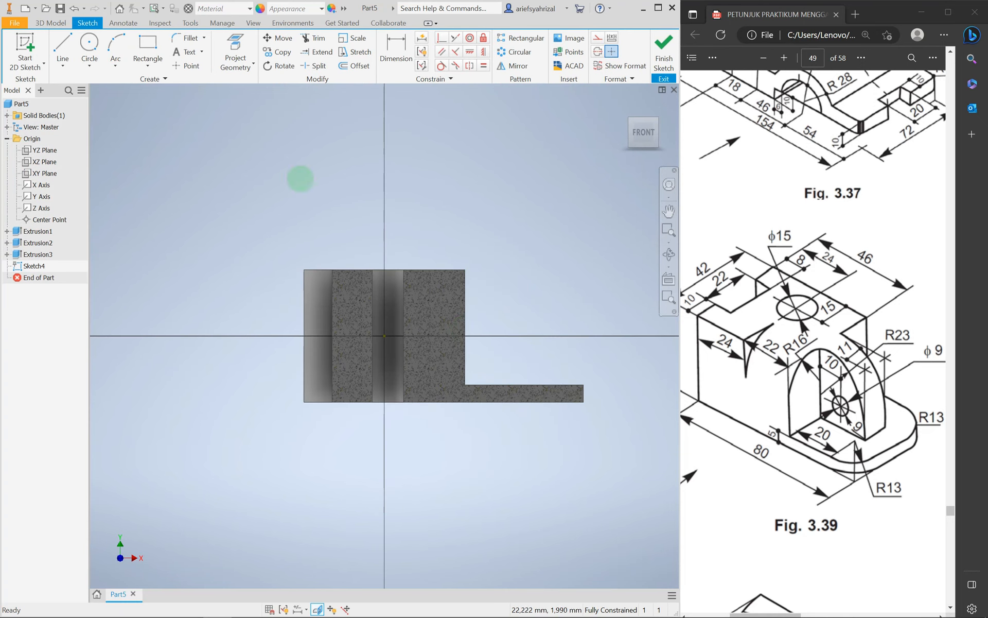
click(237, 44)
click(431, 320)
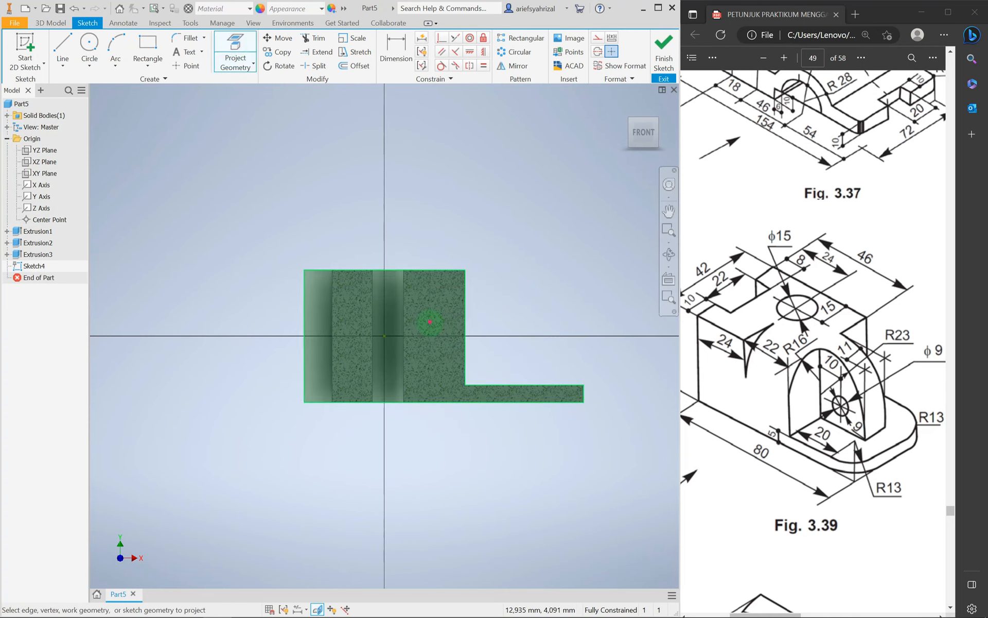
Step: Draw a horizontal line outward from the block's upper corner above the base plate and dimension it to 20 mm
click(63, 49)
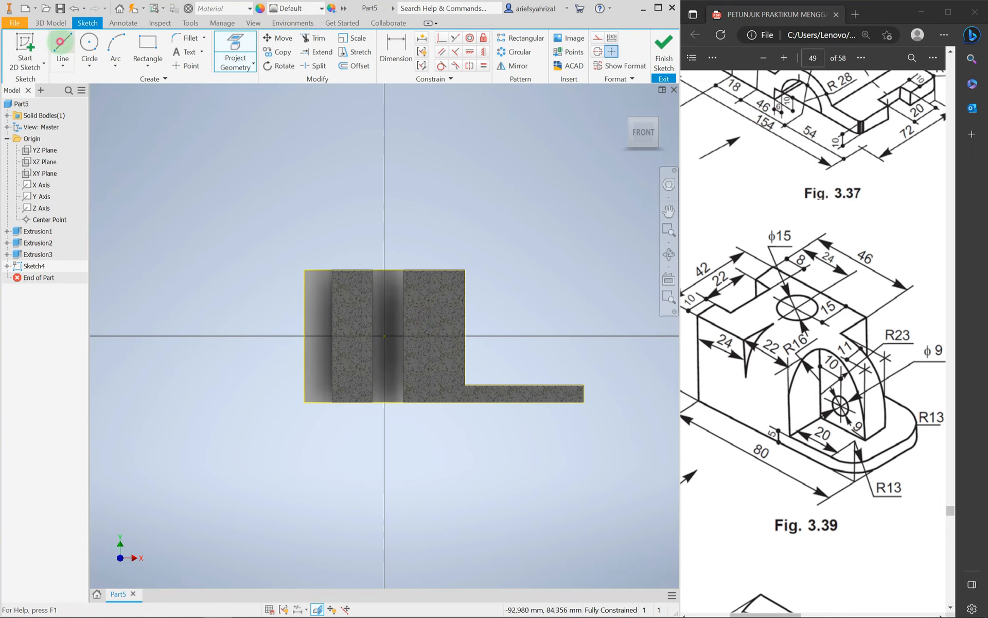
scroll(427, 314, down, 3)
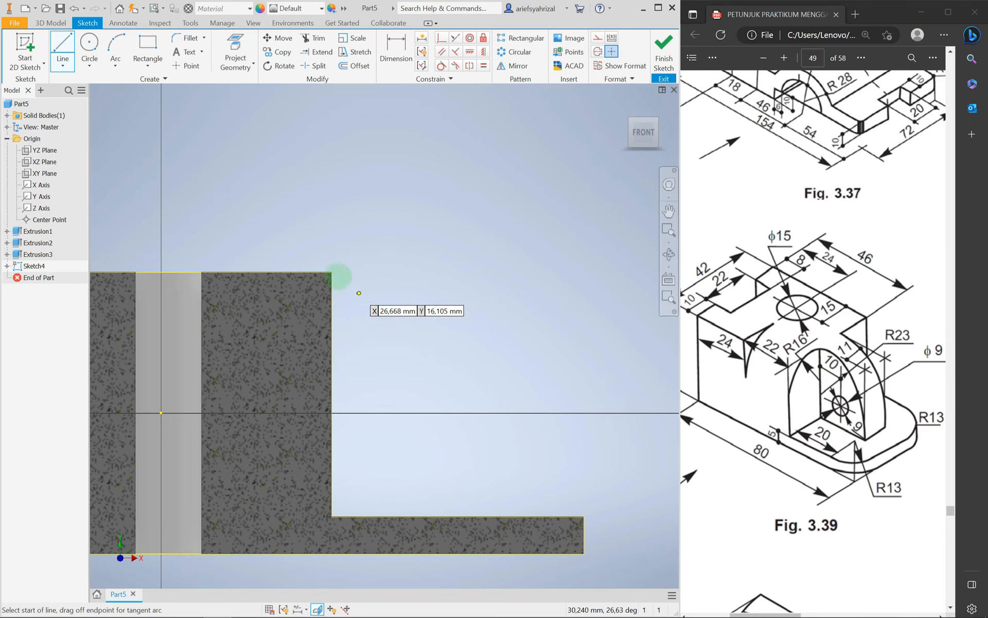
click(331, 272)
click(467, 271)
key(Escape)
click(395, 52)
click(375, 272)
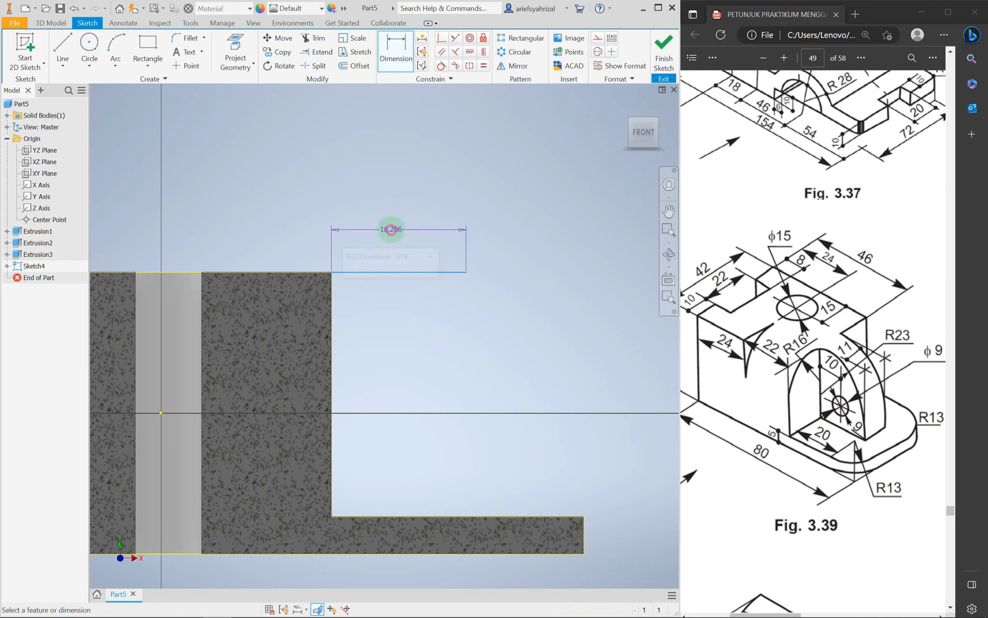
click(389, 230)
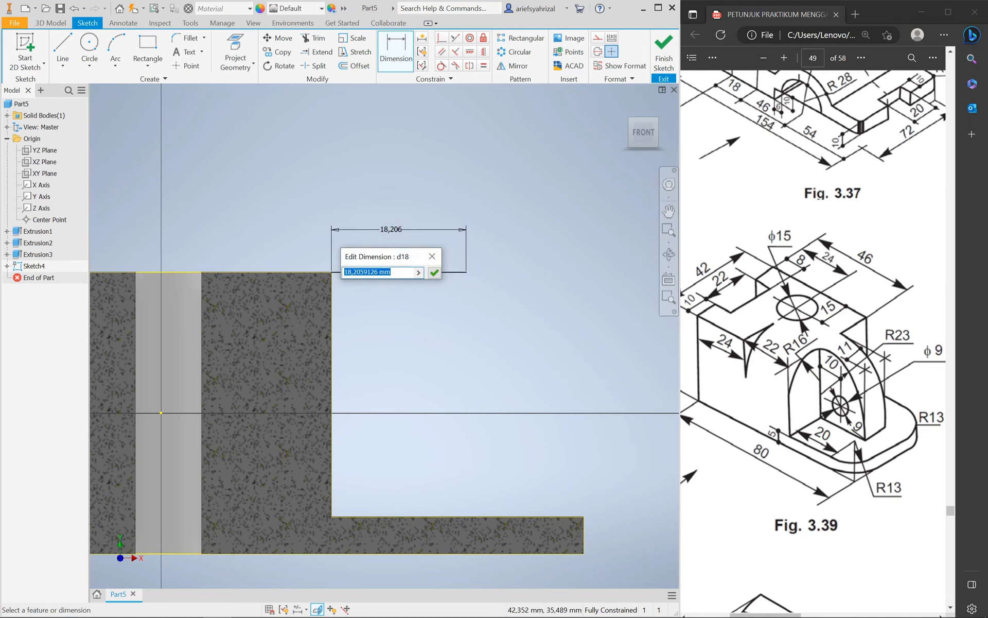
key(Return)
Step: Draw a 20 mm vertical line downward from the free end of the horizontal line
key(l)
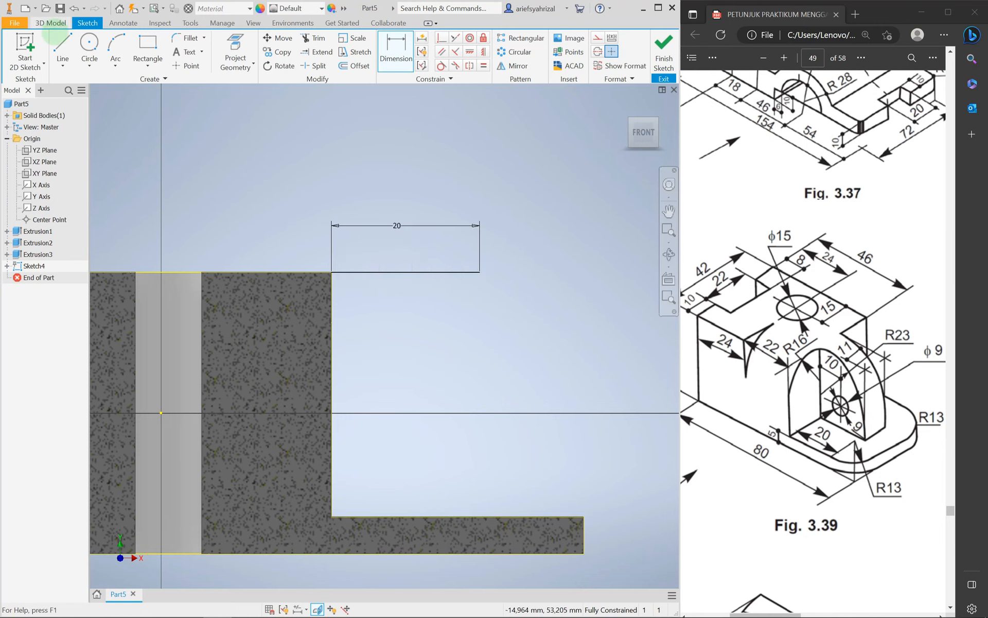
click(475, 274)
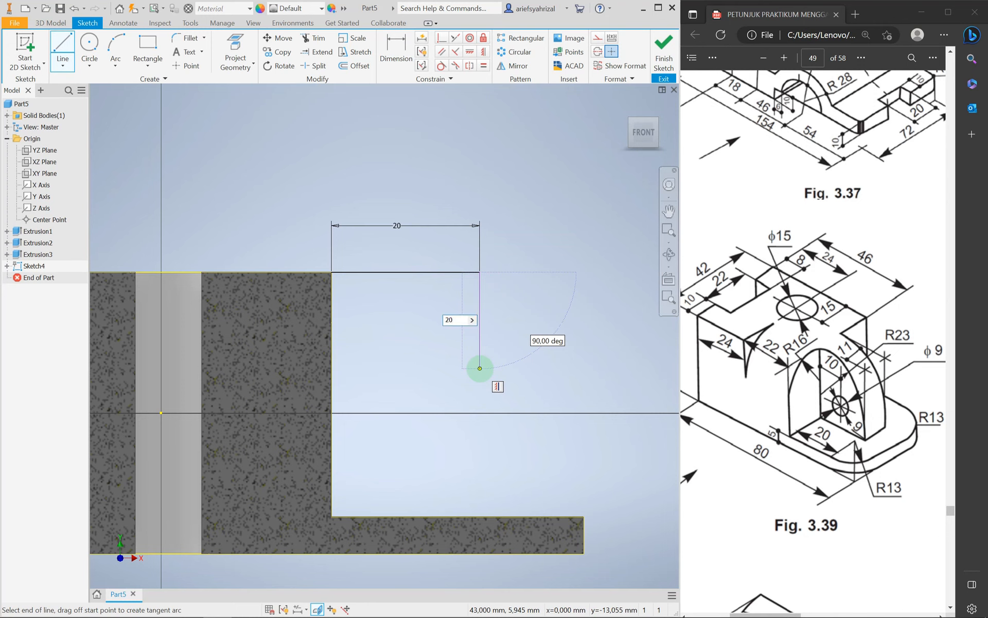
key(Return)
key(Escape)
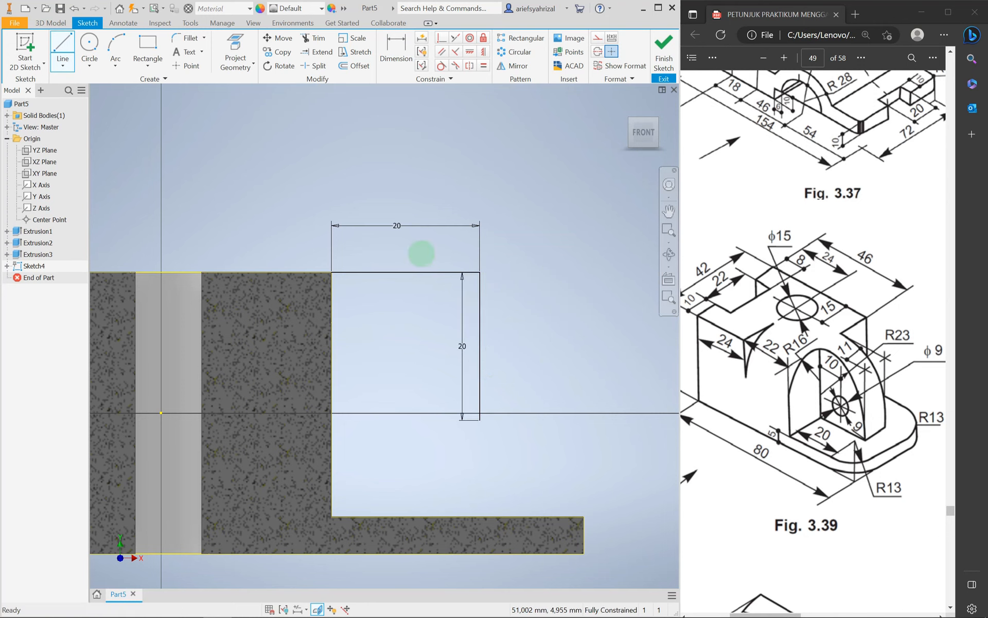
Step: Join the block's upper corner to the vertical line's lower end with a three-point arc of 23 mm radius bulging outward
click(116, 41)
click(335, 272)
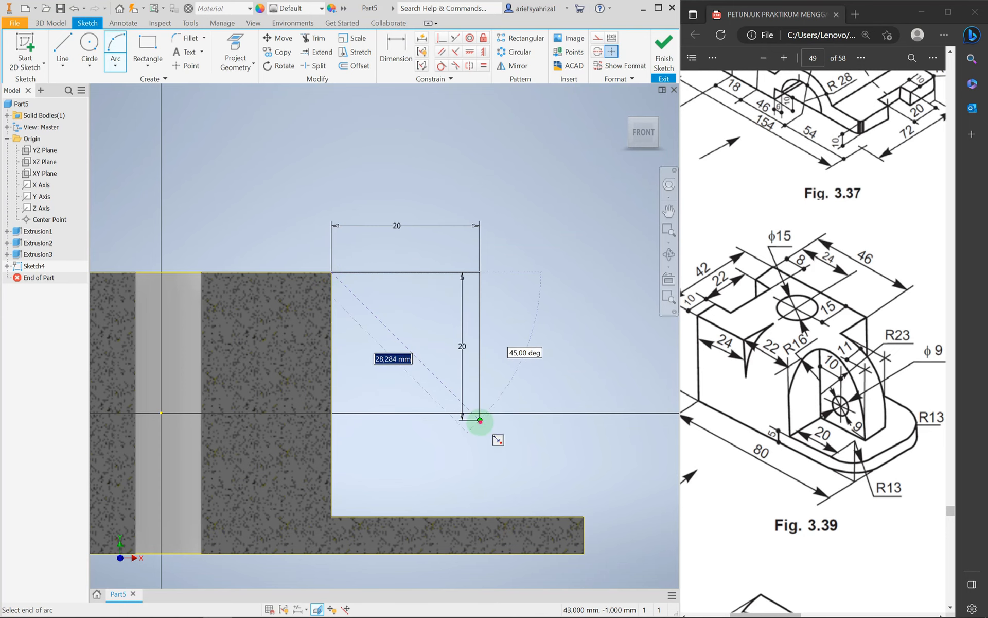
click(480, 420)
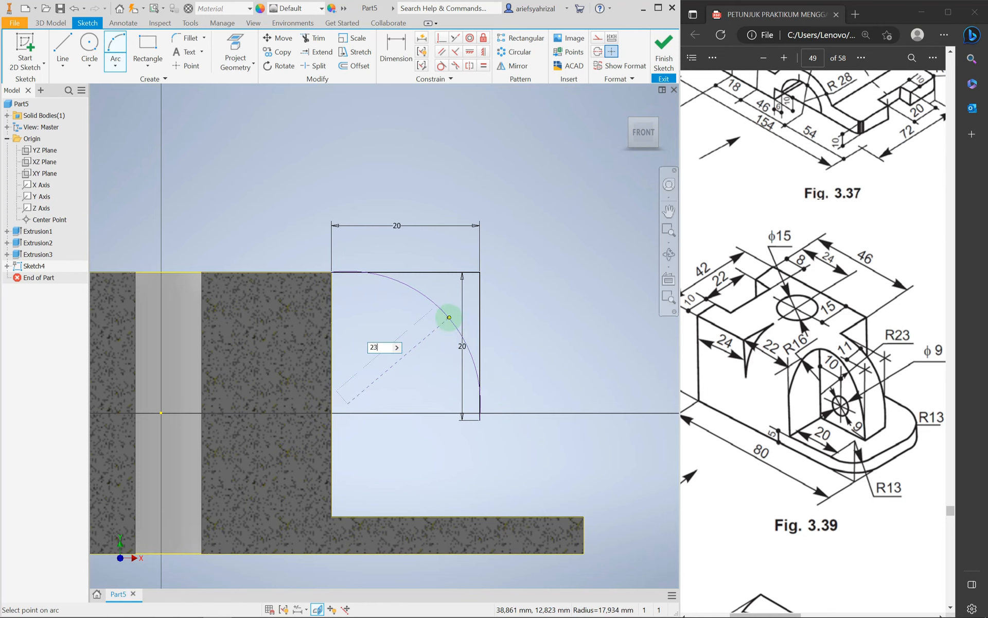
key(Return)
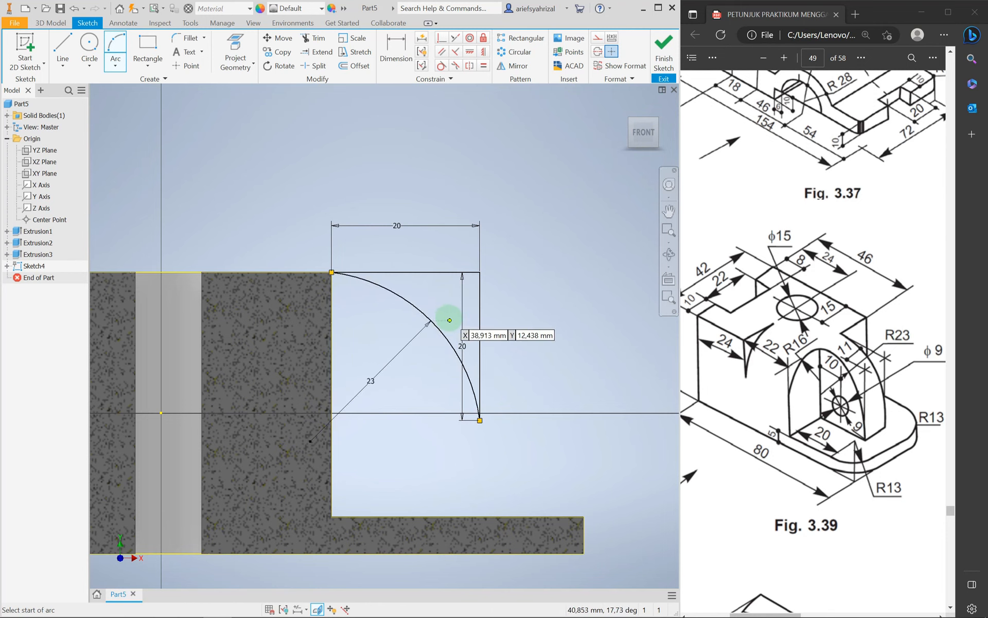
key(Escape)
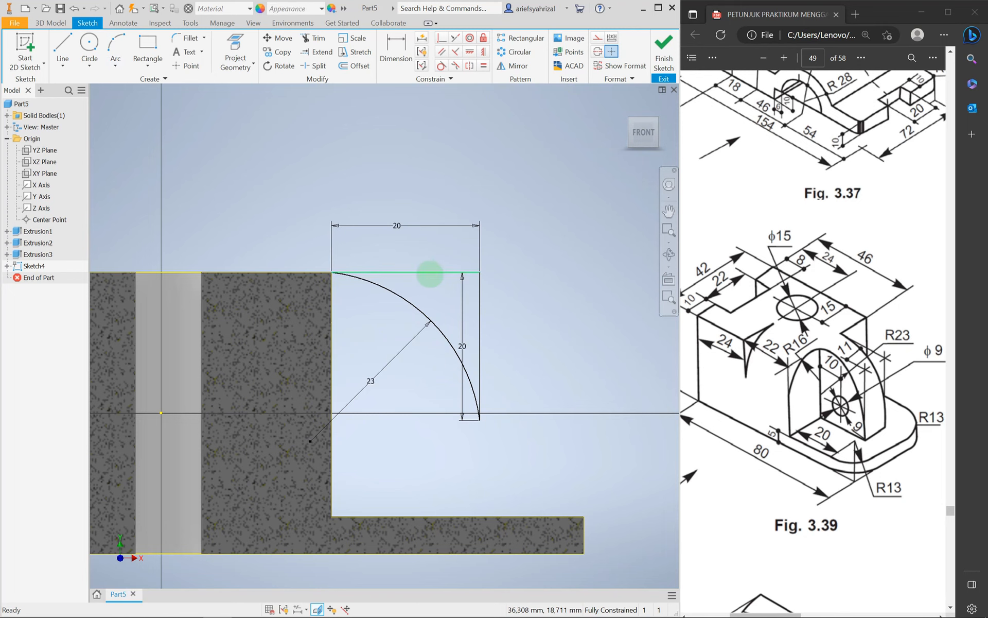
Step: Convert the two 20 mm lines outside the arc to construction geometry
click(569, 236)
click(430, 272)
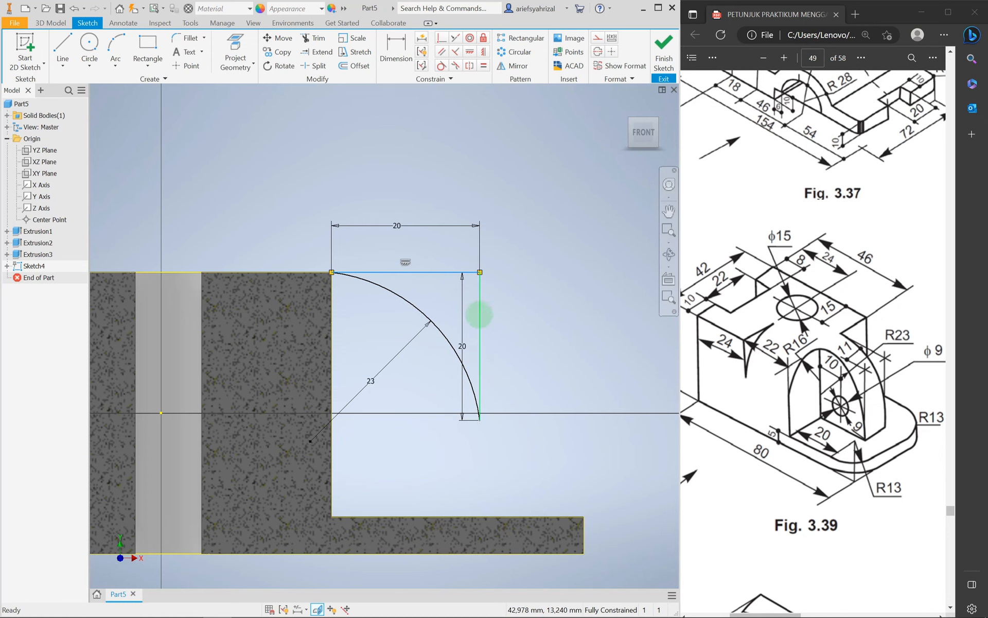
ctrl+click(479, 314)
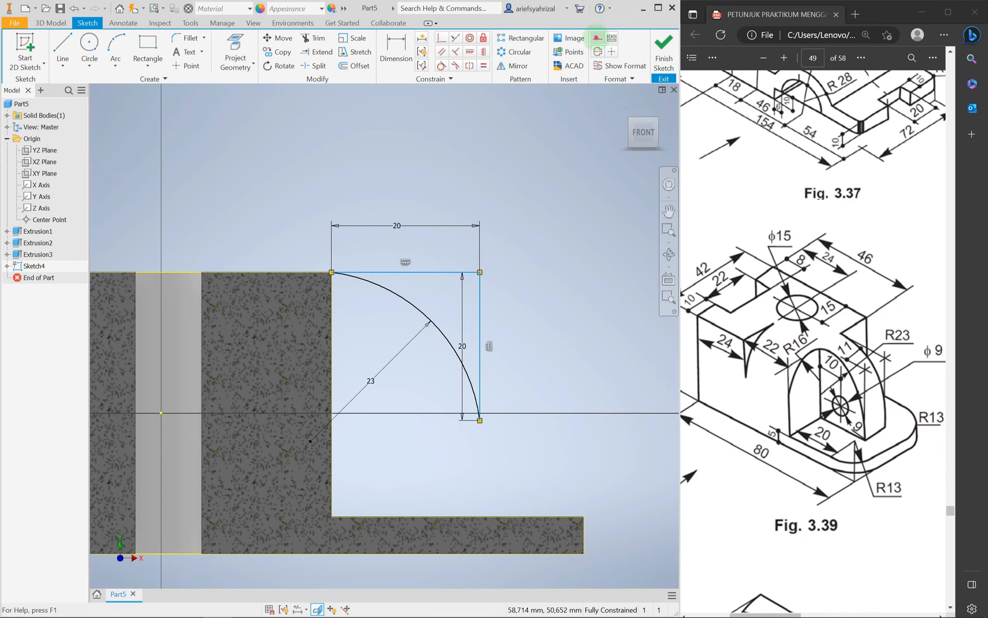
click(597, 36)
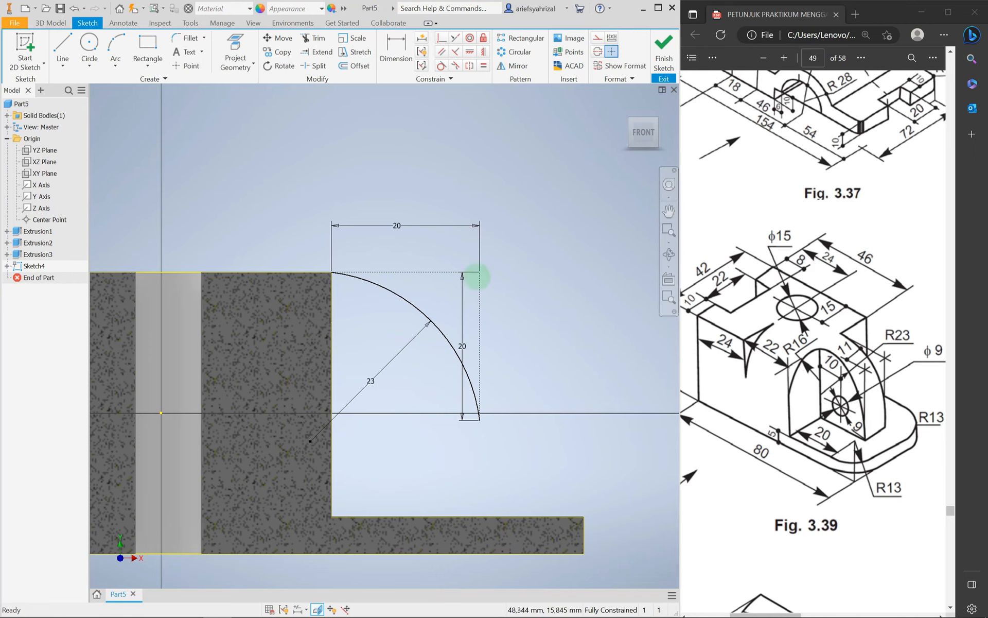
Step: Draw a vertical line from the arc's lower end down to the base plate's upper edge
click(63, 52)
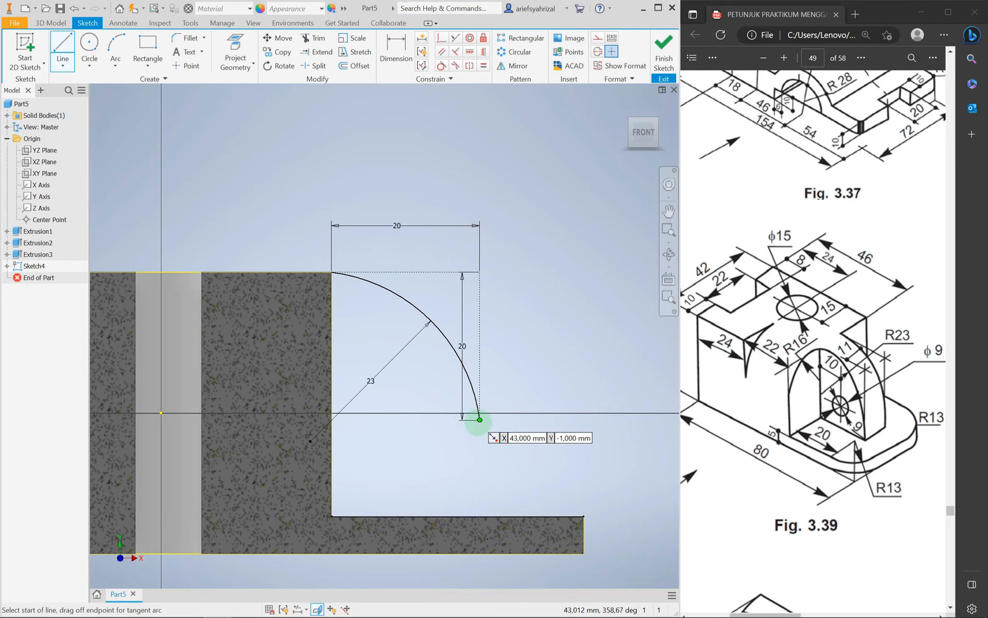
click(479, 419)
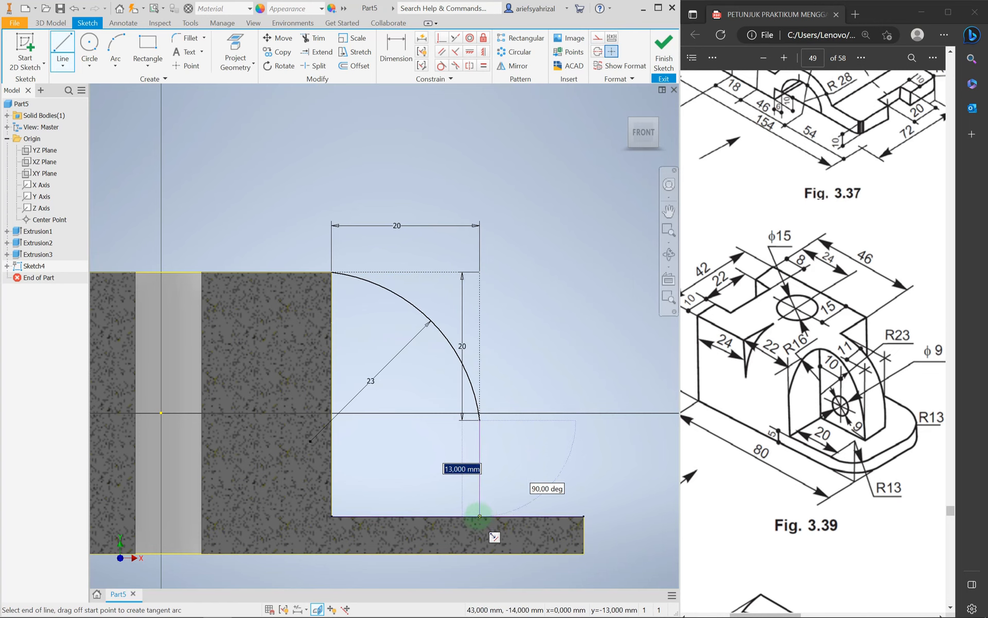
click(480, 517)
key(Escape)
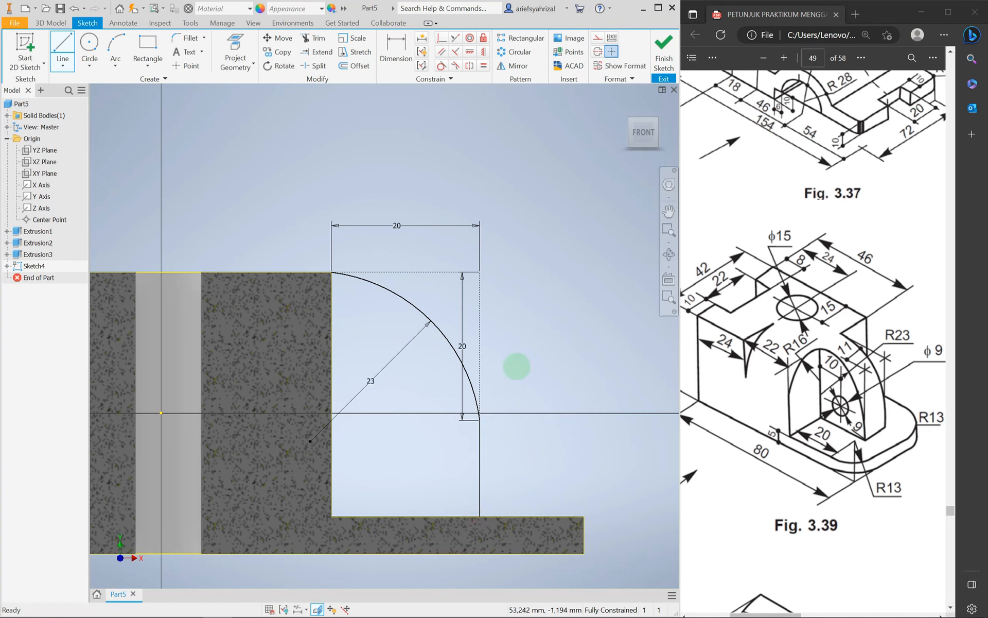
Step: Draw a circle inside the arched profile, just above the base plate, and dimension its diameter to 9 mm
click(91, 43)
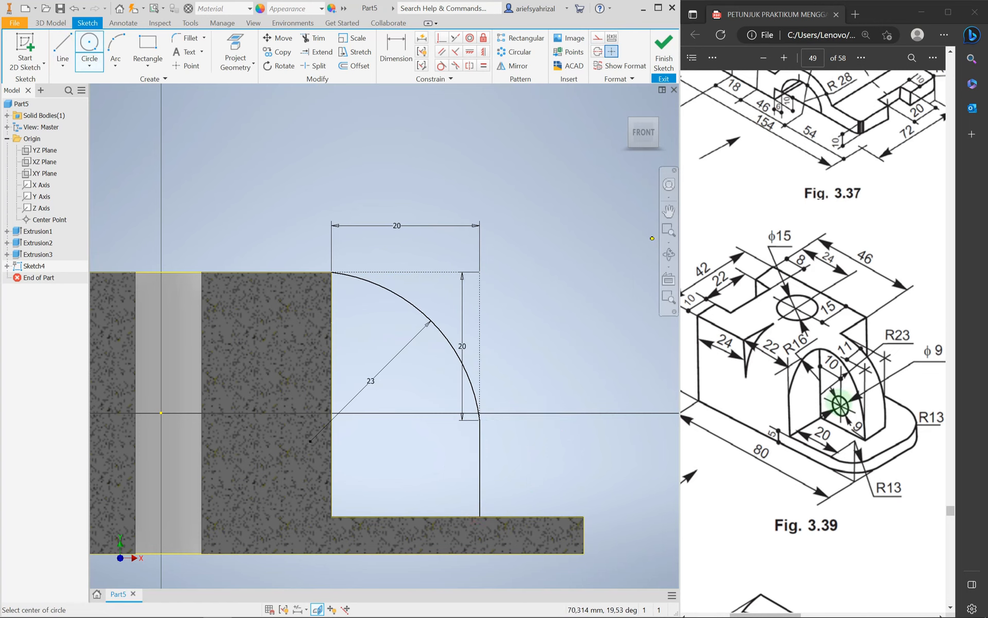
click(398, 474)
click(411, 439)
key(d)
click(408, 436)
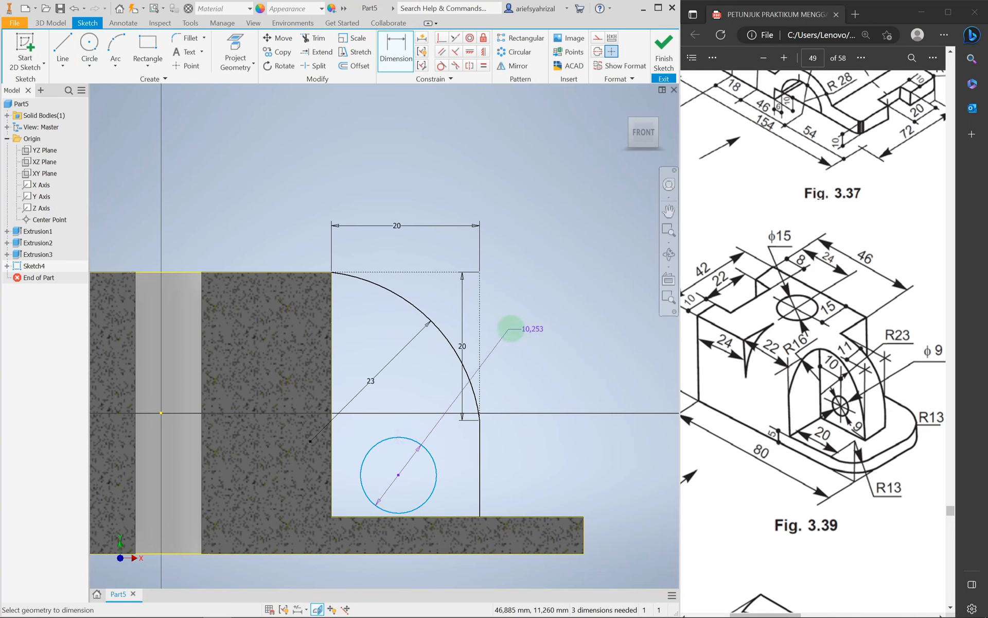
click(513, 327)
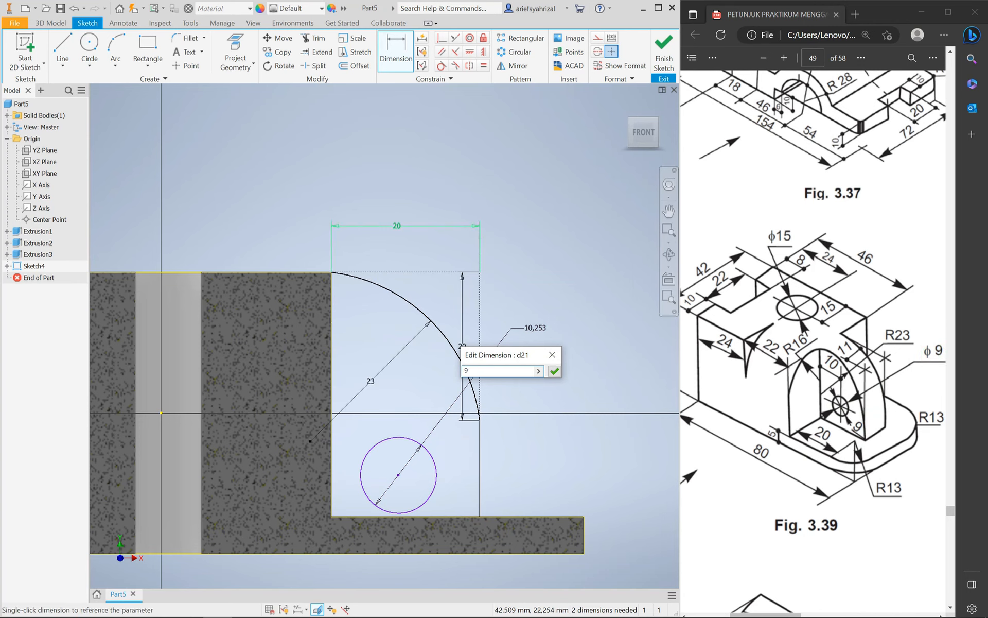
key(Return)
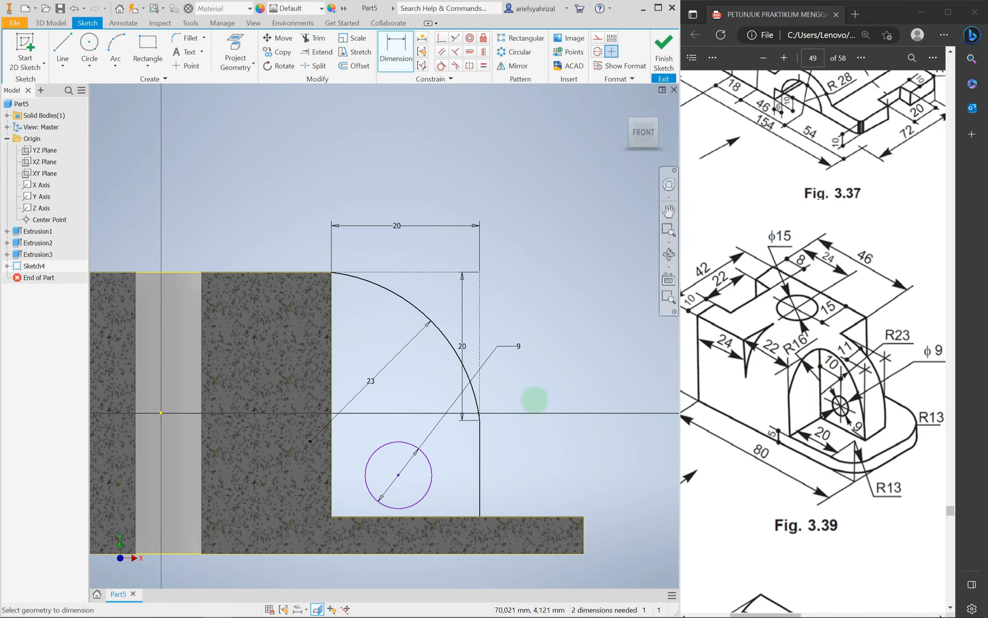
Step: Position the 9 mm circle's centre 10 mm from the block's vertical face and 10 mm above the base plate's upper edge
click(402, 441)
click(331, 426)
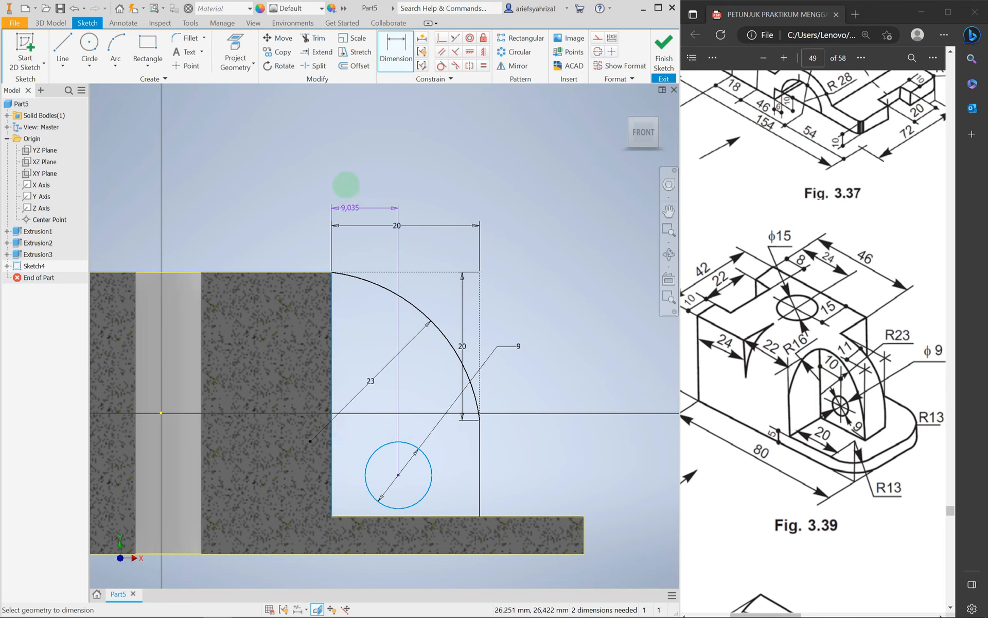
click(346, 183)
key(Return)
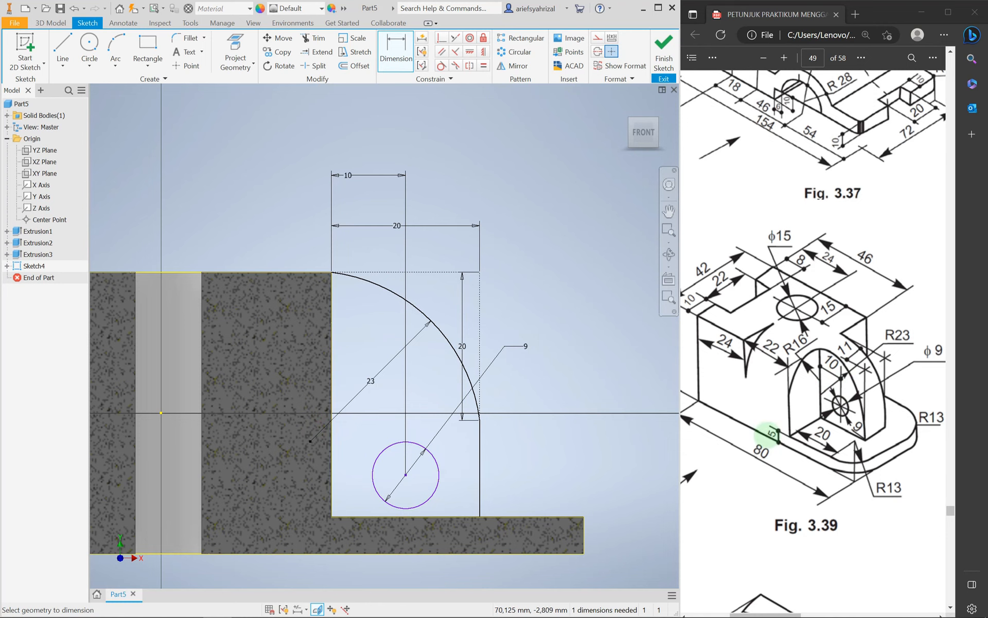
click(438, 472)
click(472, 515)
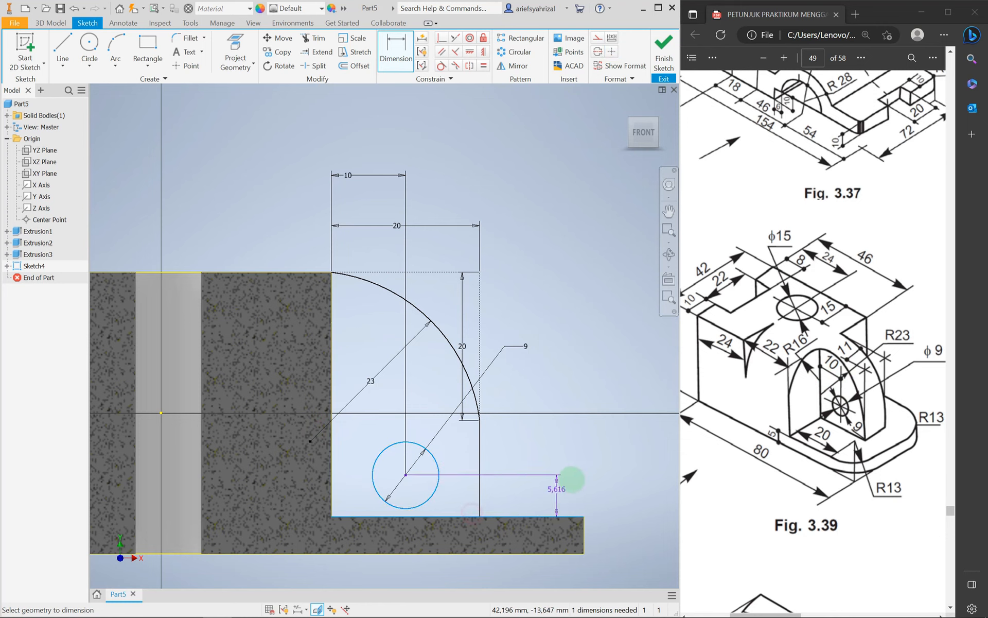
click(575, 494)
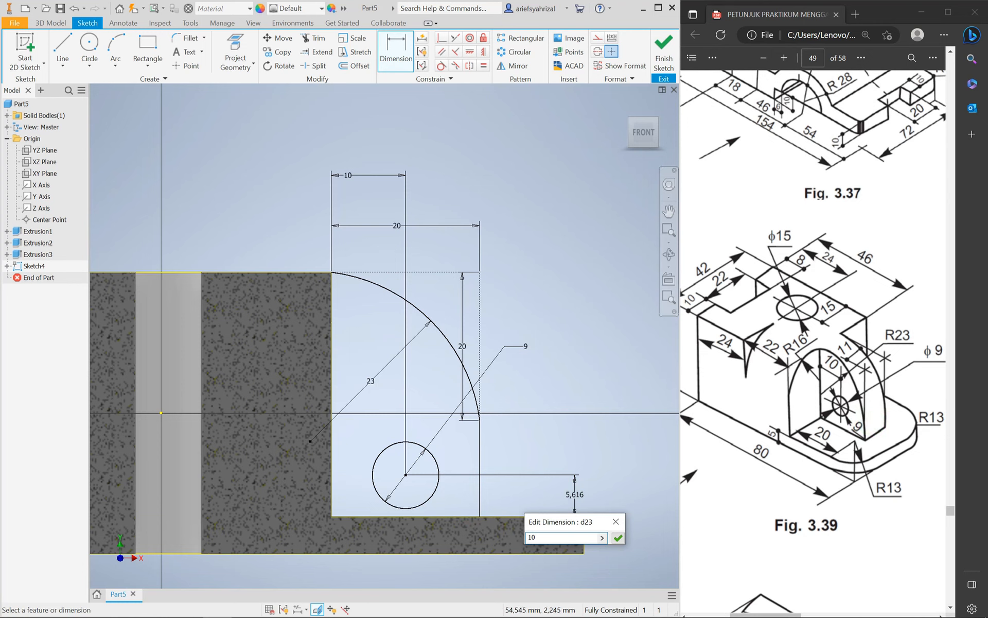
click(618, 537)
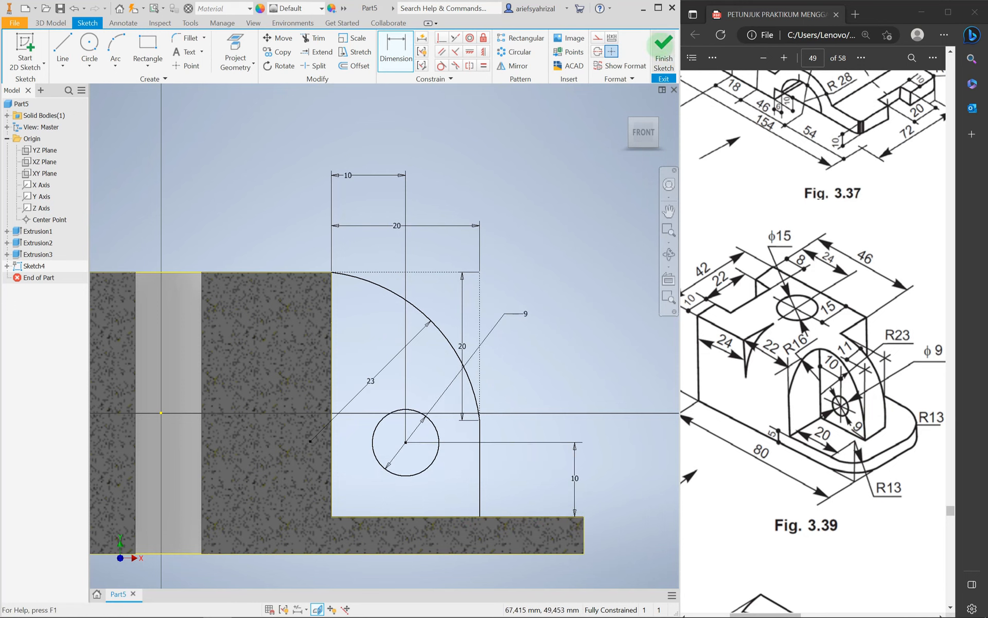
Step: Extrude the arched rib profile without its hole symmetrically about the sketch plane, 11 mm in total, joined to the body
click(50, 23)
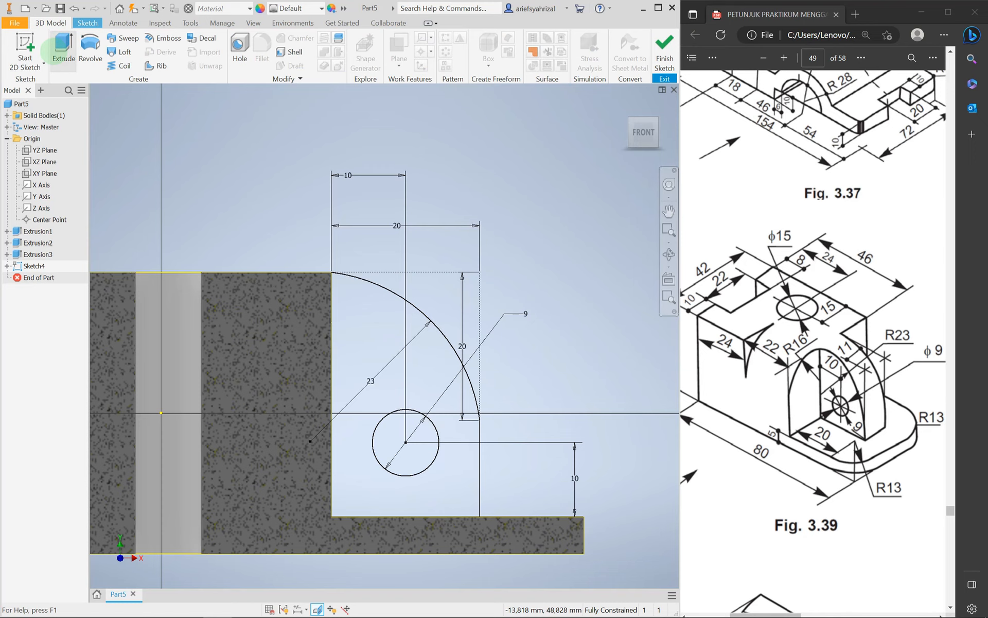
click(58, 50)
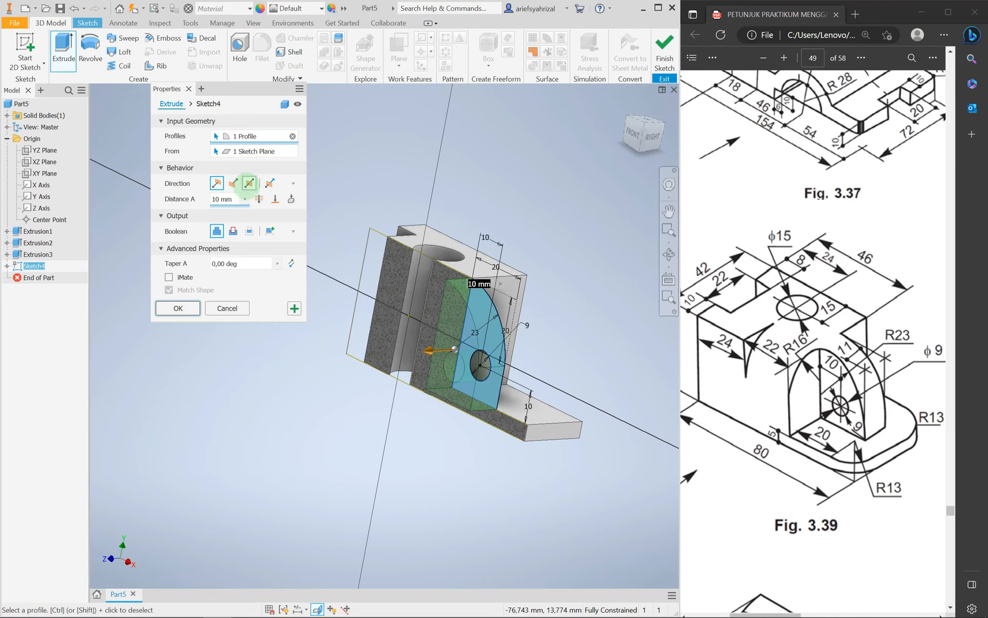
click(249, 183)
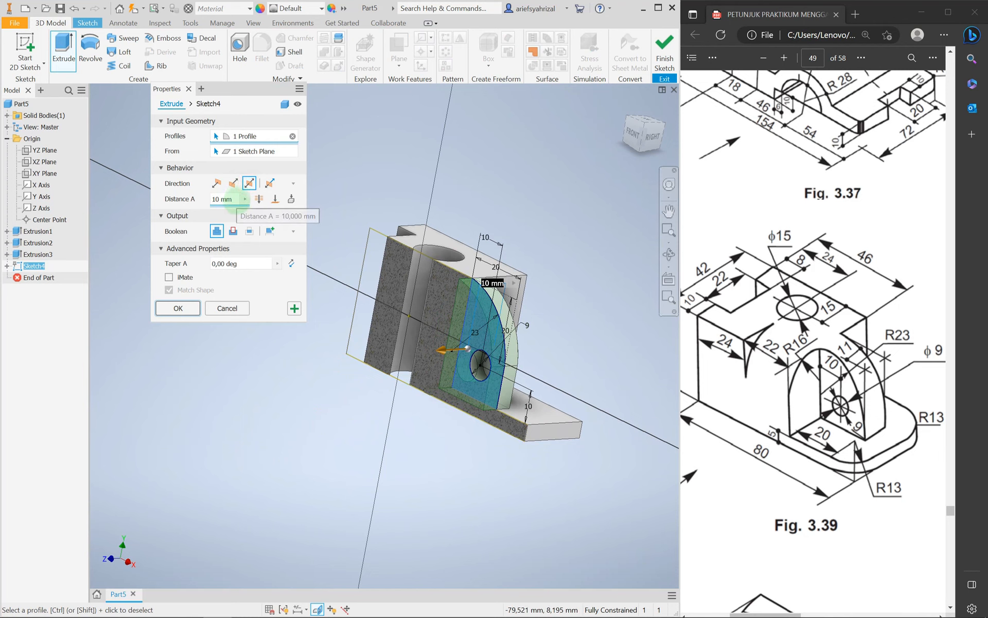
click(225, 199)
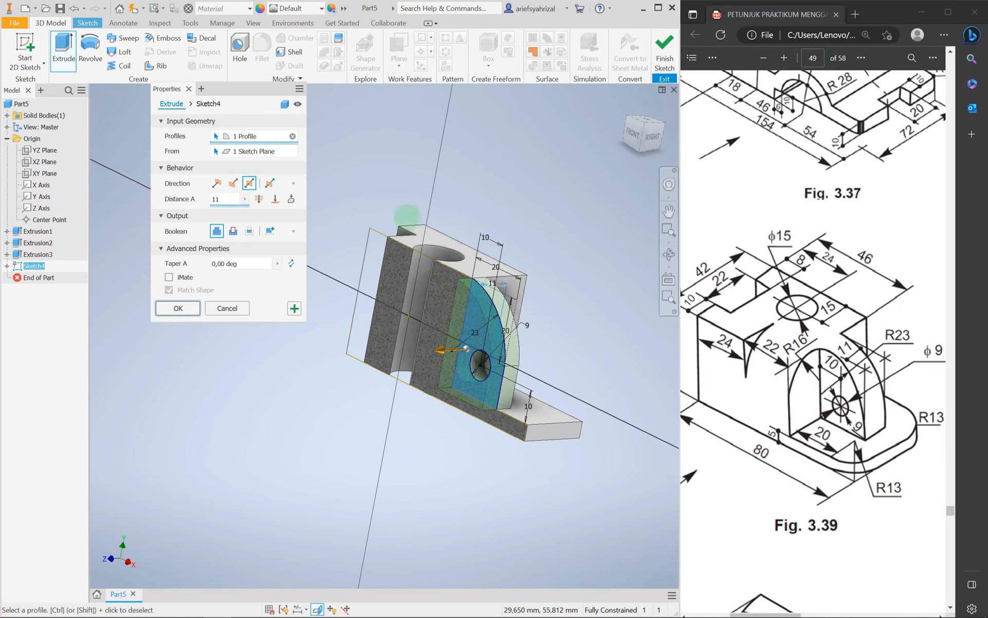
click(178, 308)
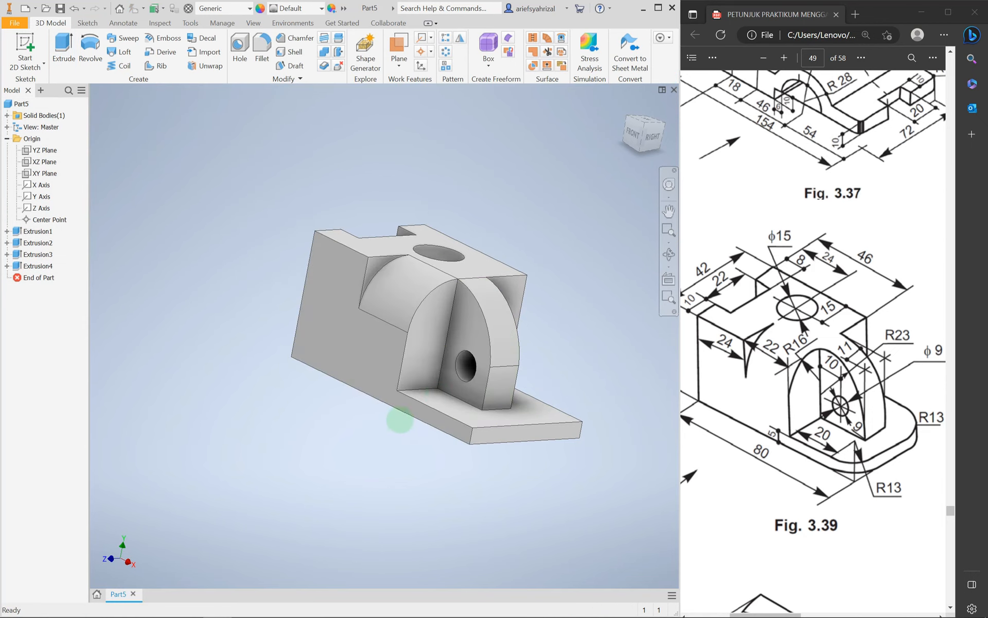
Step: Fillet the two outer vertical corners of the base plate's free end with a 13 mm radius
key(F6)
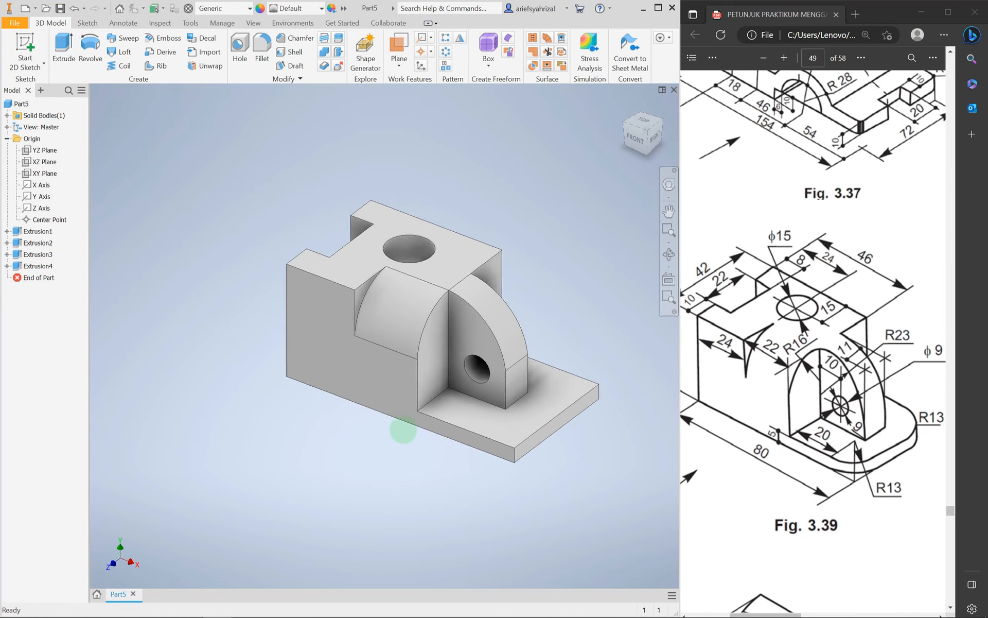
scroll(403, 430, down, 2)
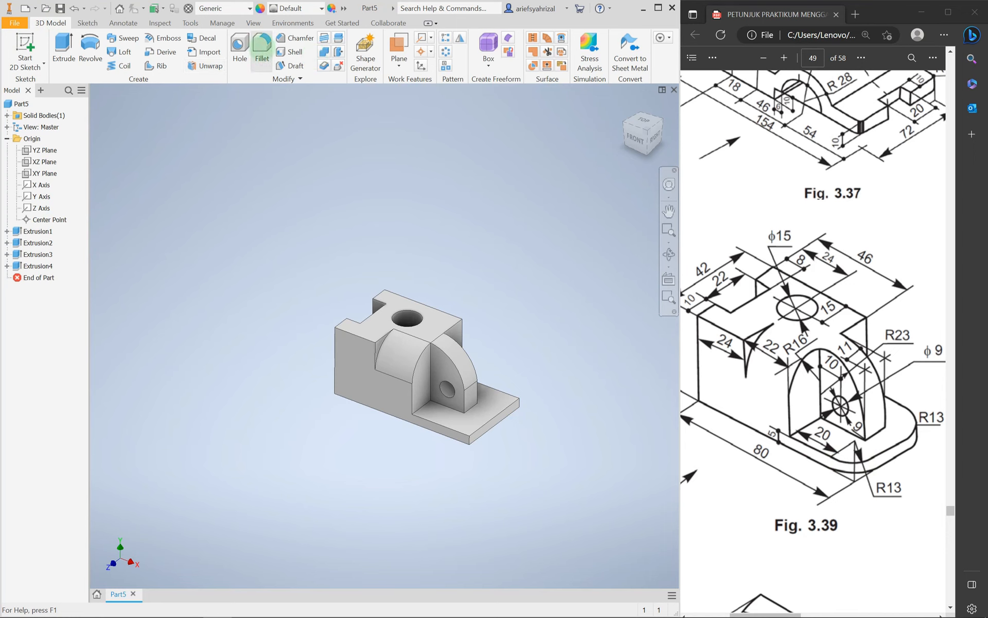
click(262, 47)
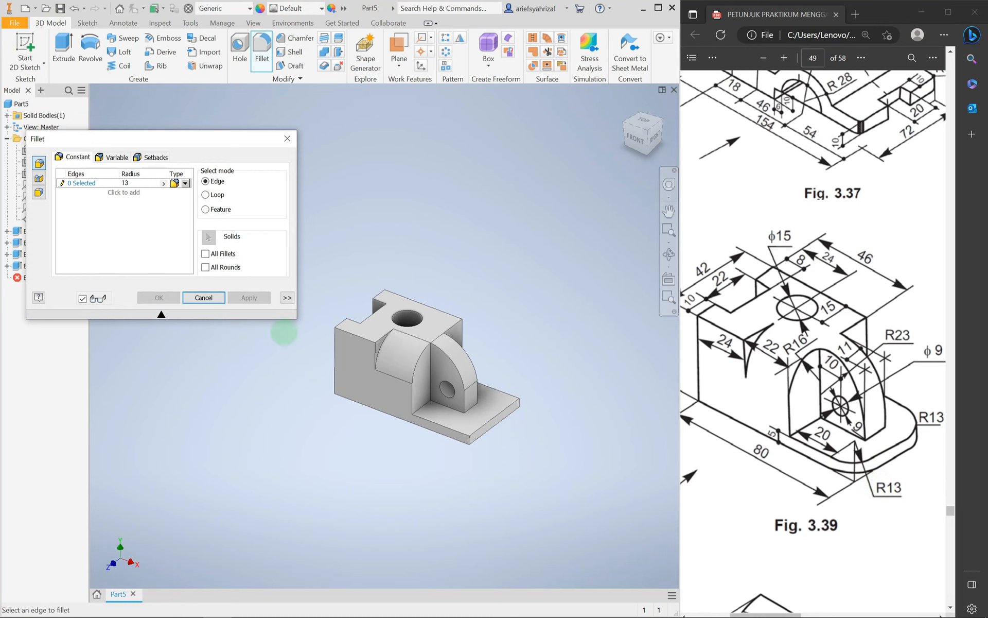
click(469, 443)
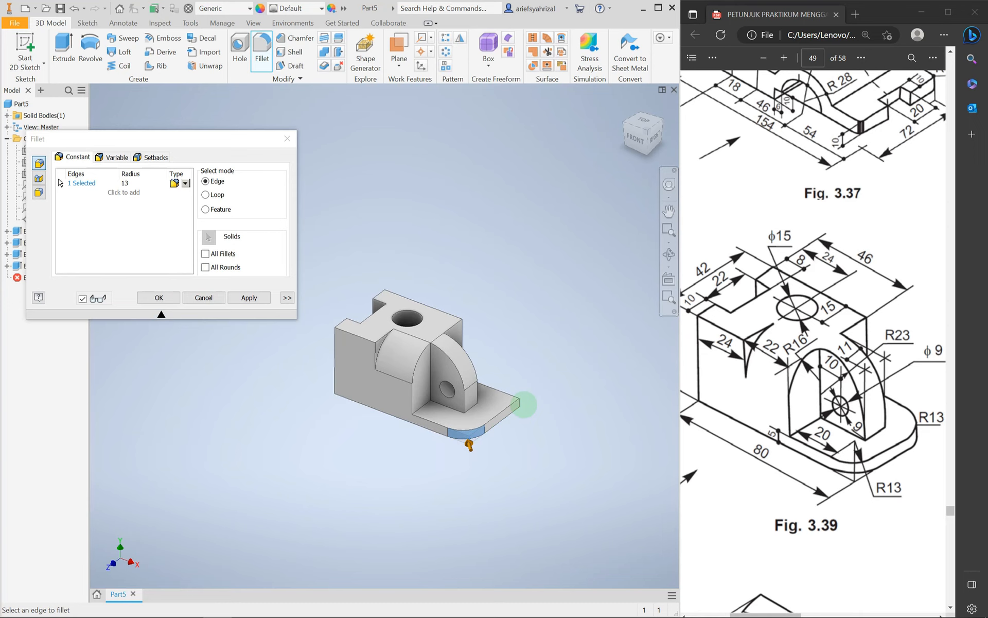
click(250, 298)
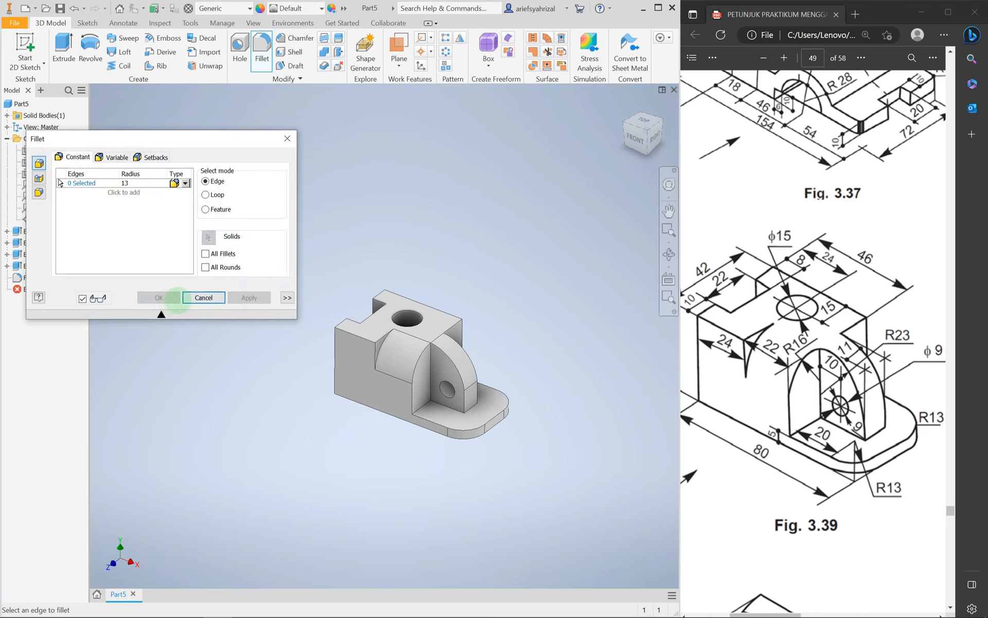
click(191, 298)
Step: Save the finished bracket as Part 3 in the 3rd Rehearsal folder
scroll(441, 463, up, 3)
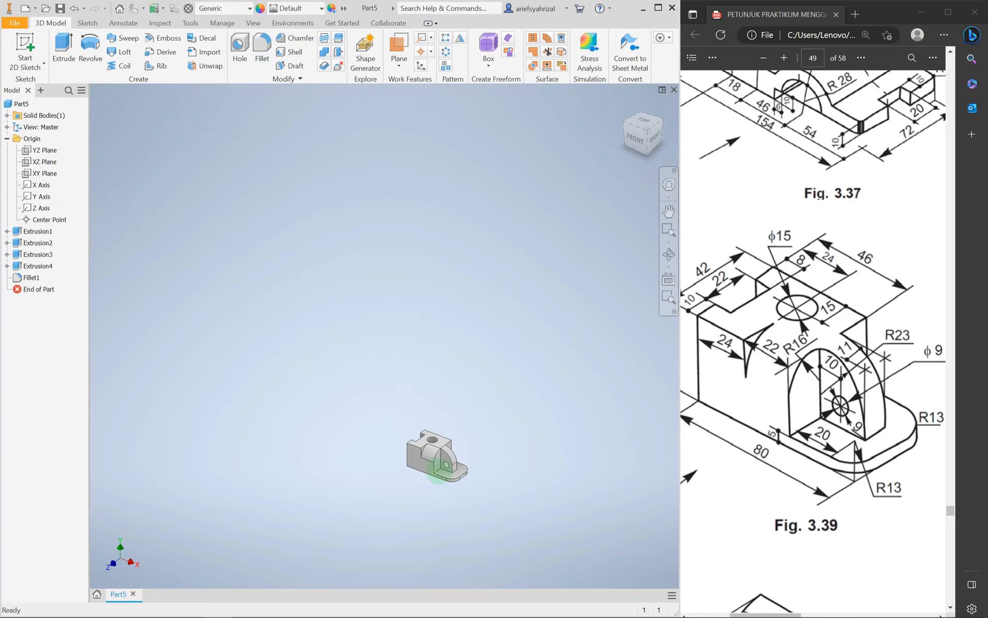
scroll(440, 471, down, 5)
shift+middle_drag(494, 471, 425, 462)
key(ctrl+s)
text(par)
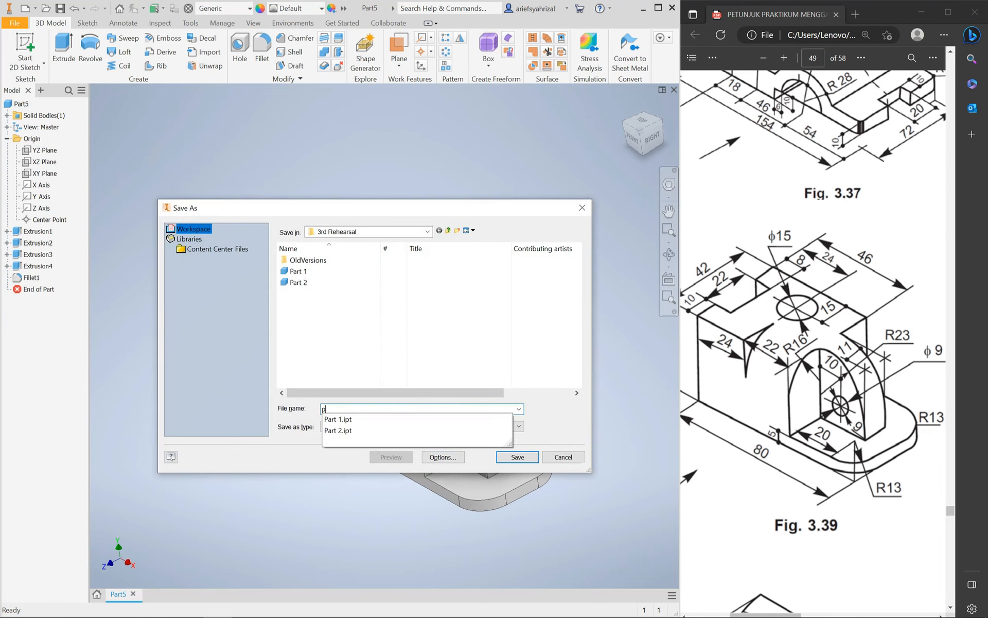
key(BackSpace)
key(BackSpace)
text(Part 3)
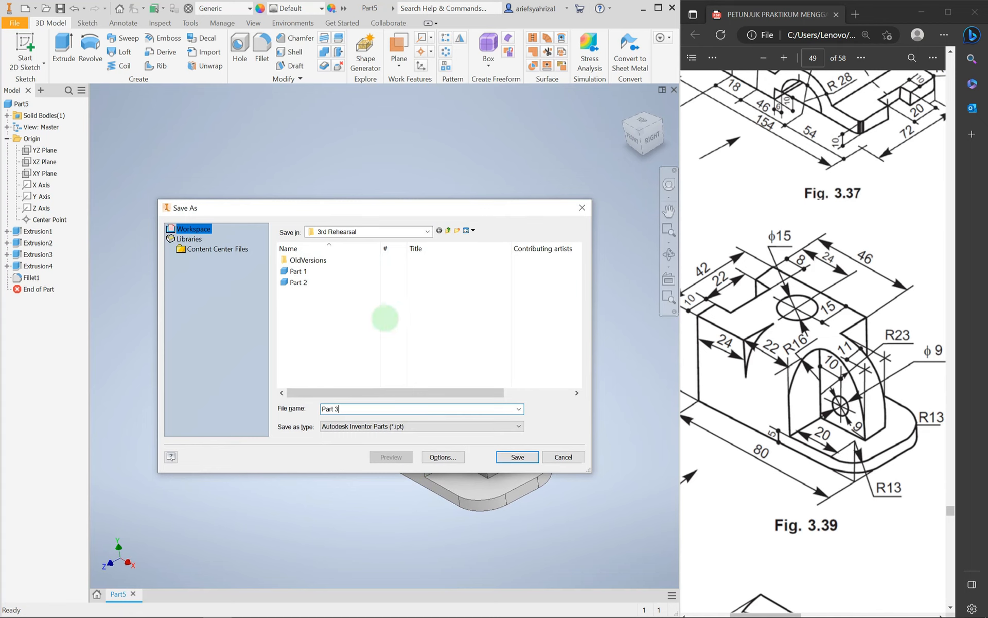
click(518, 456)
Step: Bring Fig. 3.40 into view in the reference PDF and examine its shape and dimensions
scroll(343, 379, down, 3)
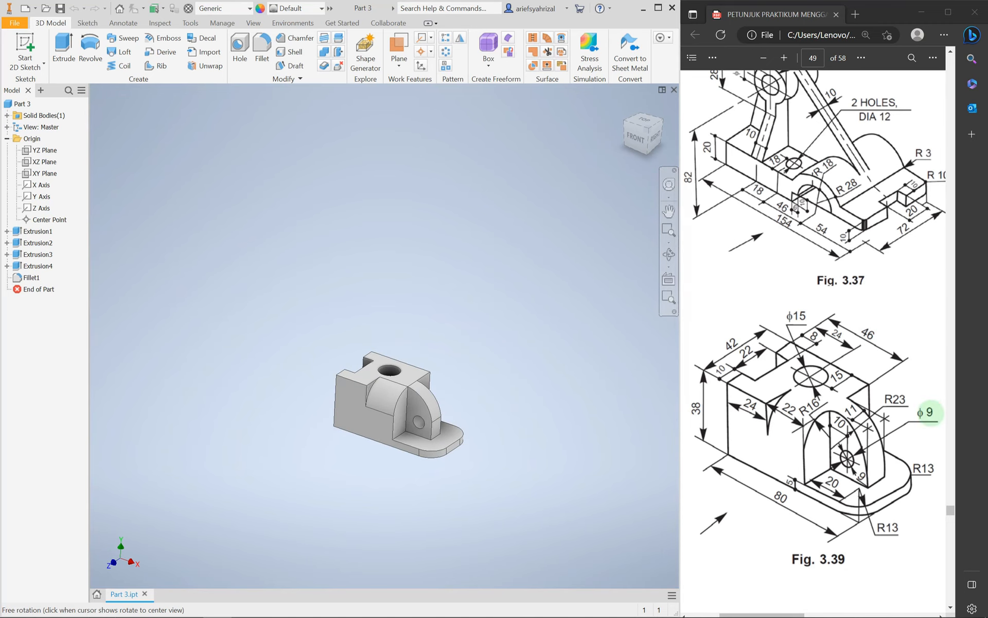
click(825, 420)
scroll(827, 419, right, 4)
scroll(893, 423, right, 3)
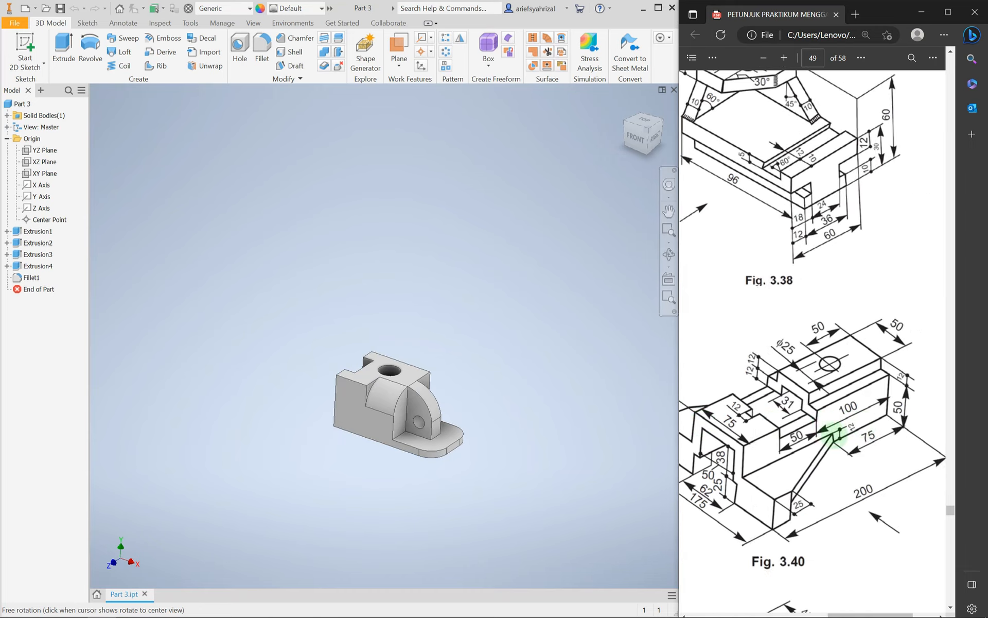
ctrl+scroll(854, 445, down, 3)
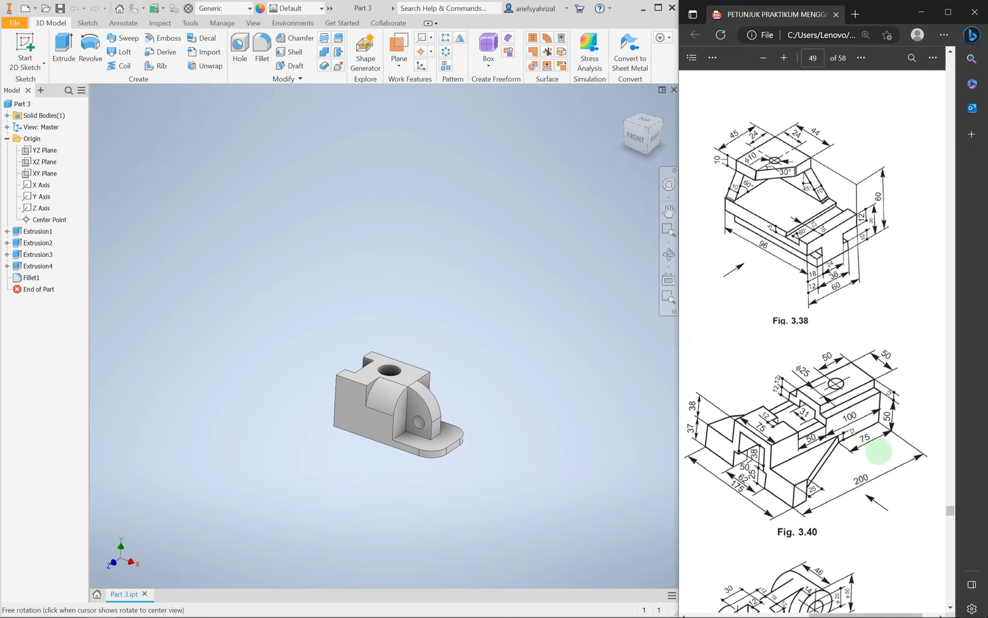
scroll(883, 457, right, 2)
ctrl+scroll(780, 470, down, 2)
scroll(790, 484, up, 2)
ctrl+scroll(793, 484, up, 2)
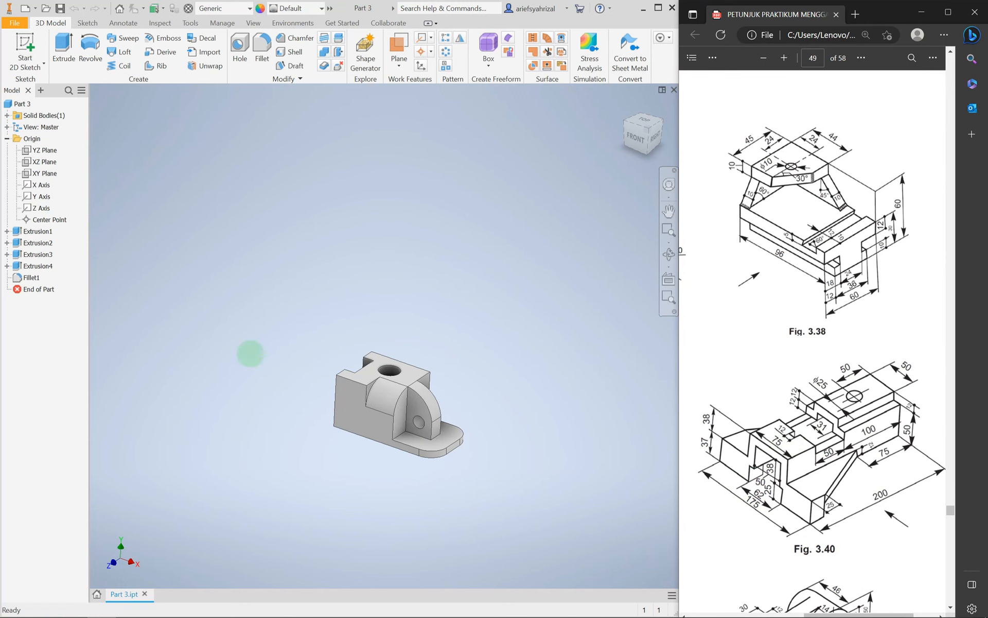
Step: Create a new part from the metric Standard (mm).ipt template and start a 2D sketch on the XY plane
click(256, 297)
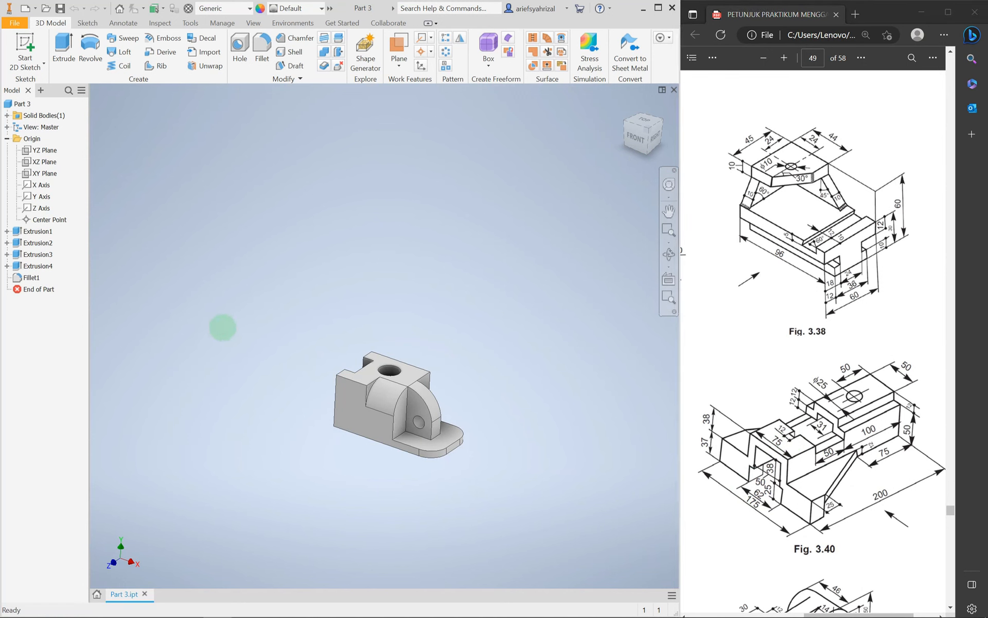
key(ctrl+n)
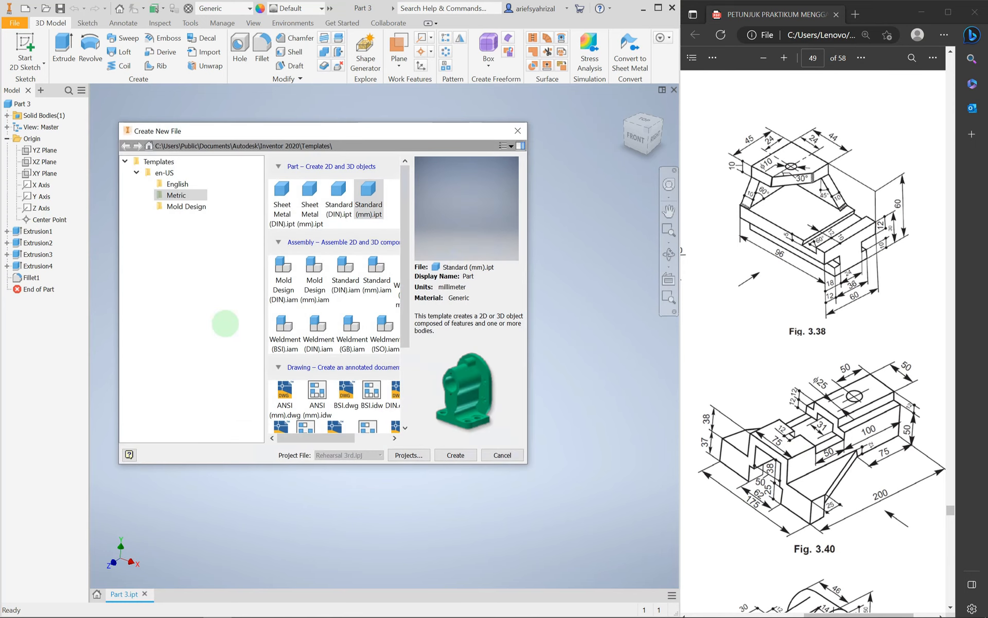
drag(263, 129, 366, 140)
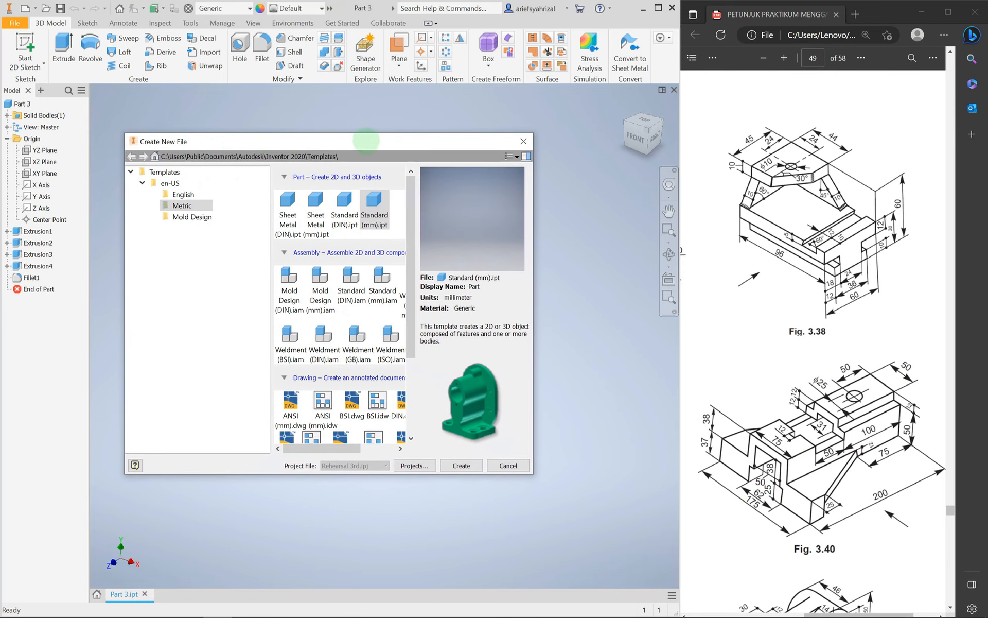
drag(257, 141, 260, 149)
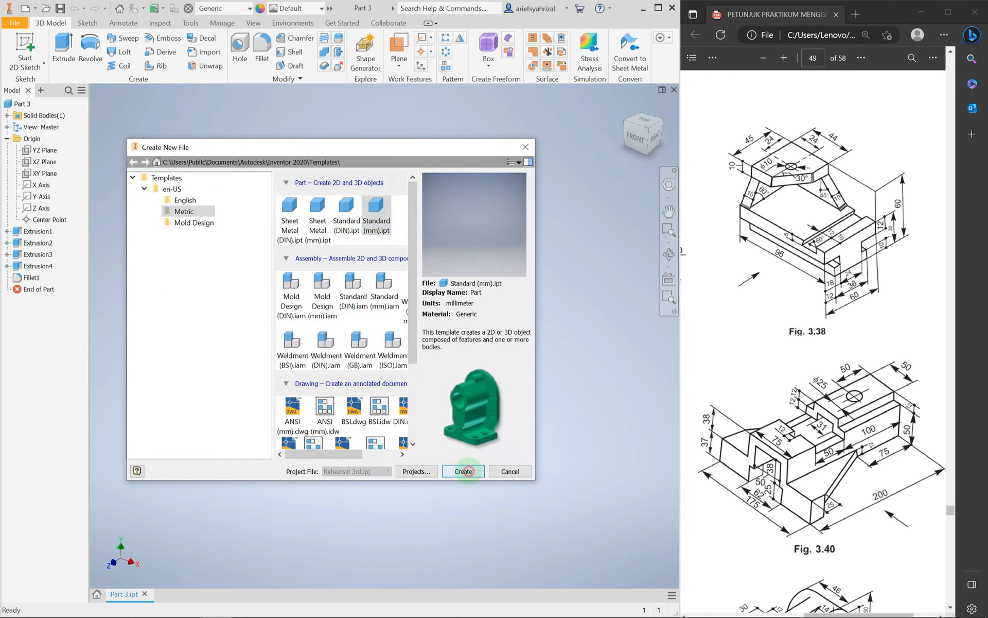
click(465, 471)
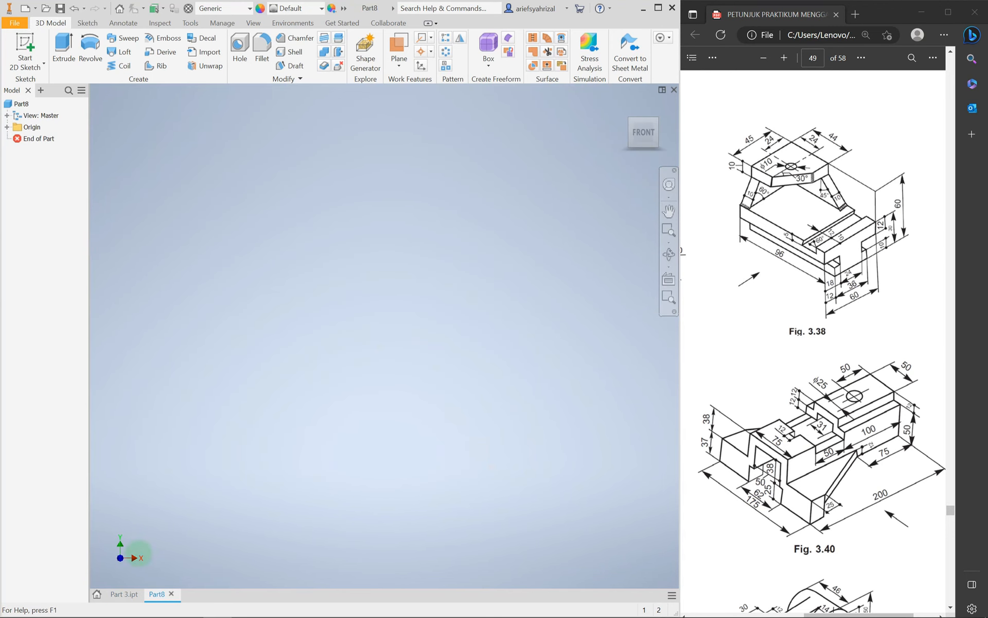
click(24, 41)
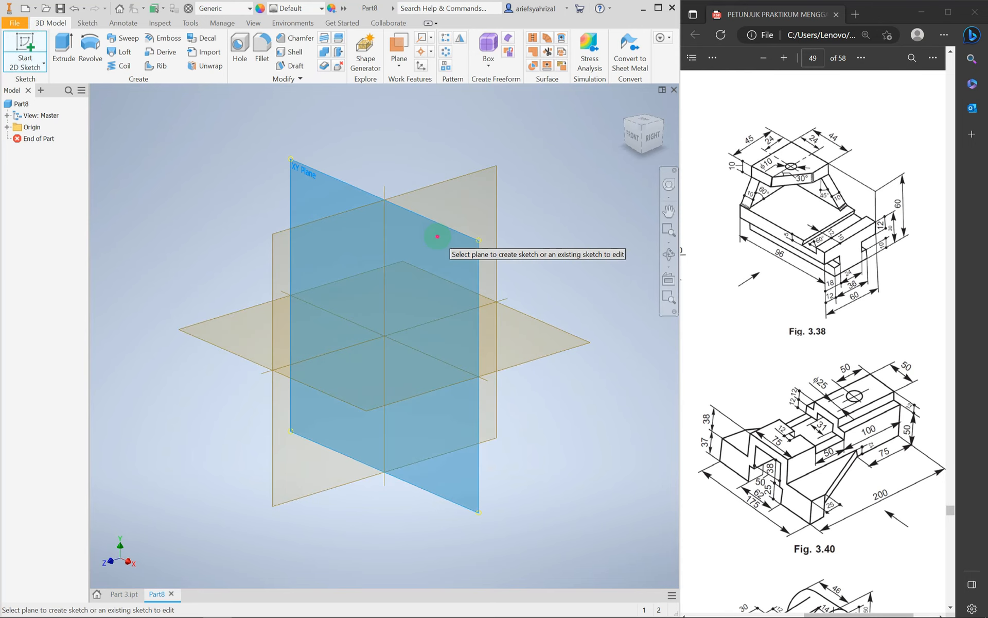
click(437, 236)
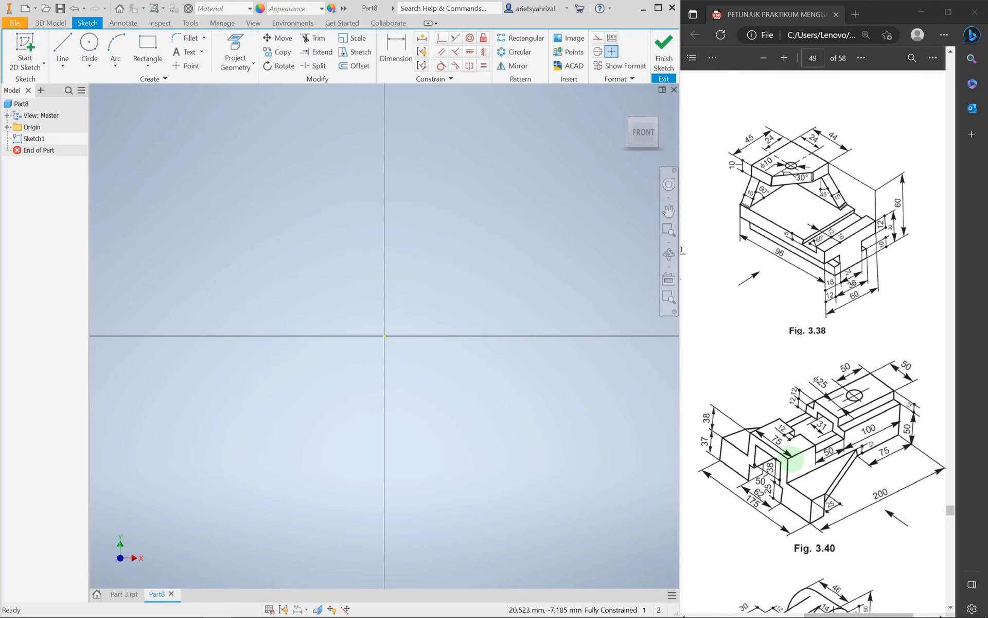
Step: Draw a two-point rectangle about 126 mm wide enclosing the sketch origin, after checking Fig. 3.40
scroll(792, 459, down, 3)
ctrl+scroll(809, 463, up, 2)
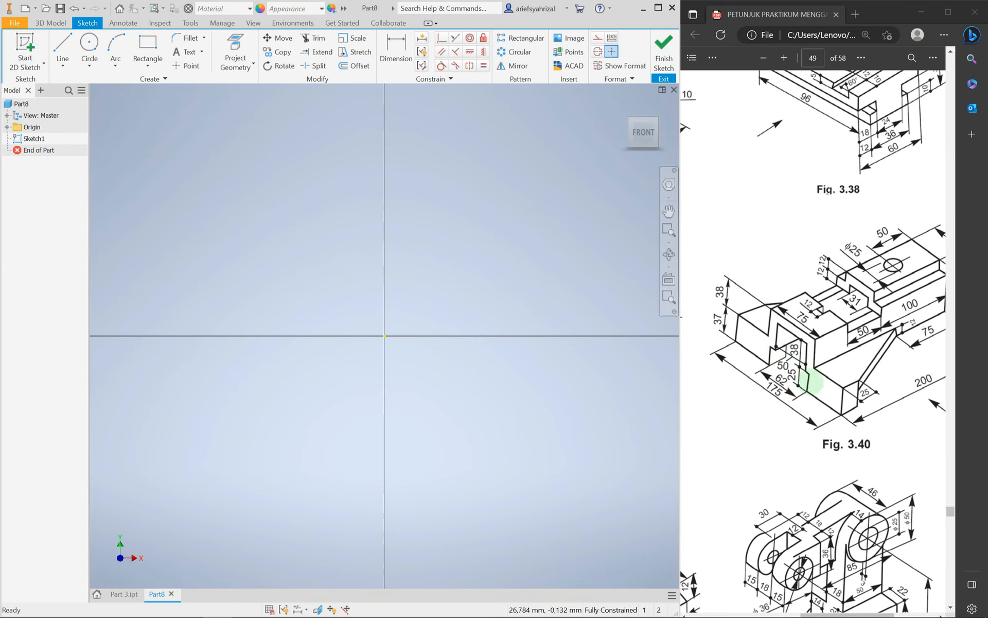
ctrl+scroll(765, 409, down, 1)
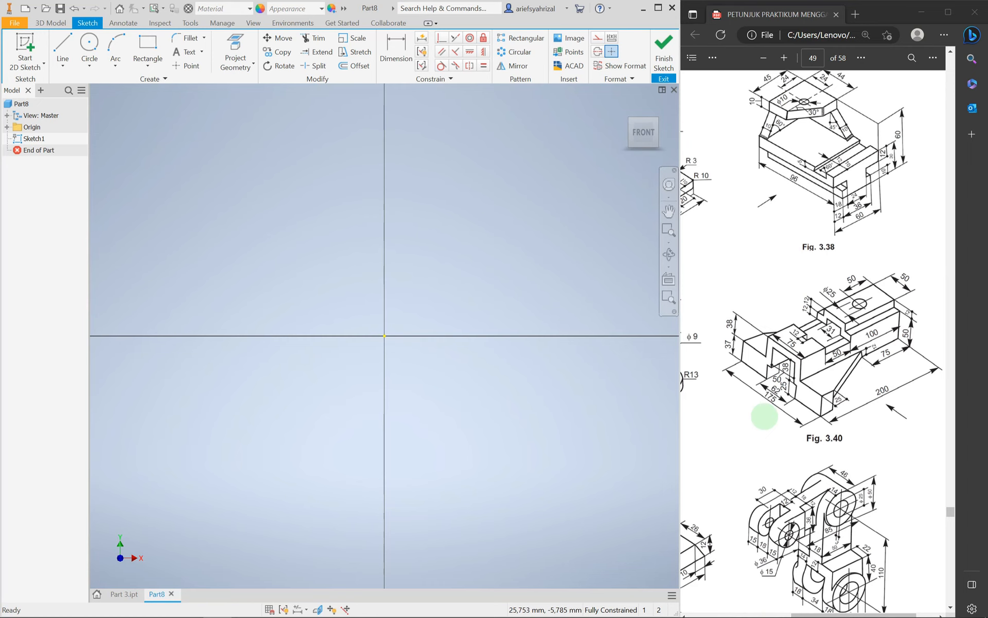
ctrl+scroll(746, 355, up, 3)
ctrl+scroll(728, 378, down, 2)
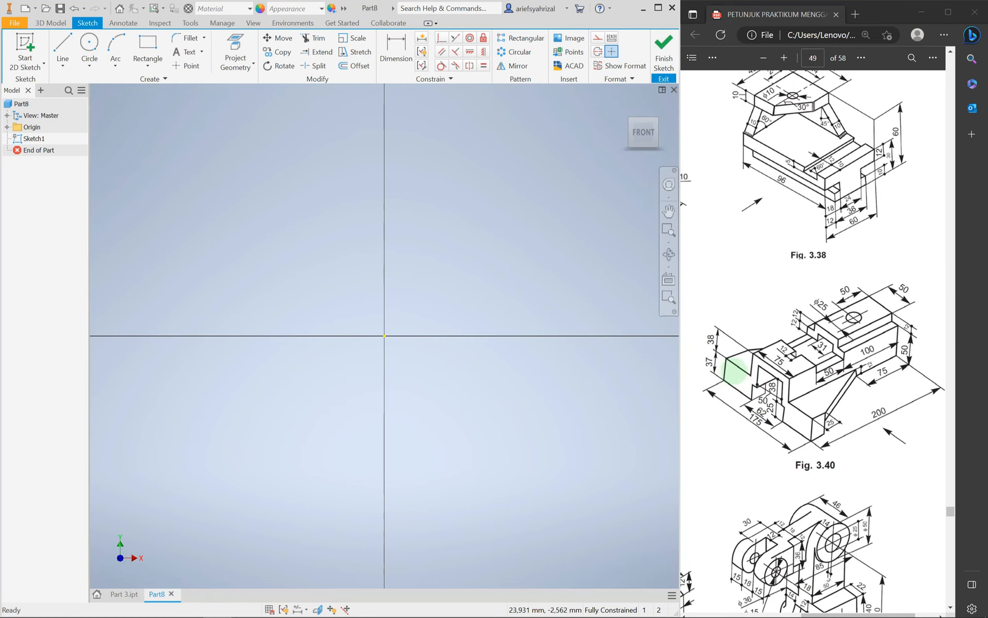
click(140, 46)
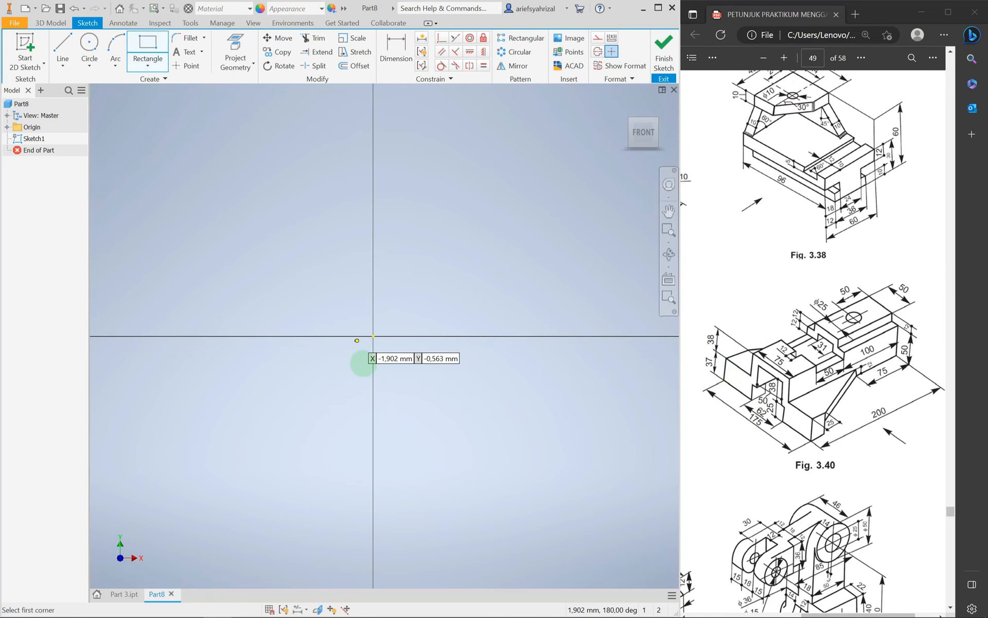
click(168, 197)
click(547, 438)
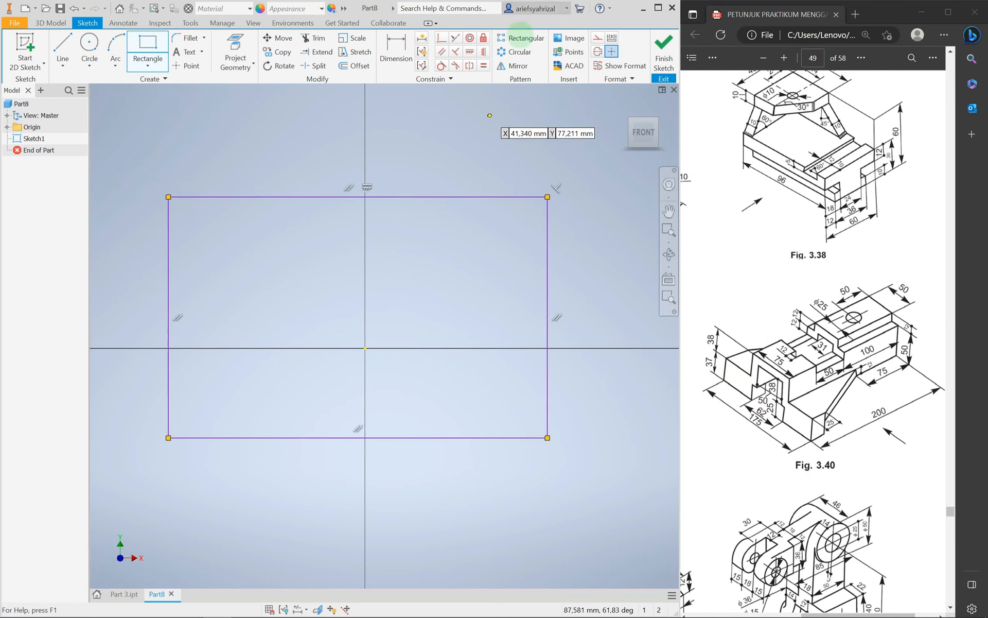
Step: Dimension the rectangle to 175 mm wide and 75 mm high
click(396, 49)
click(407, 198)
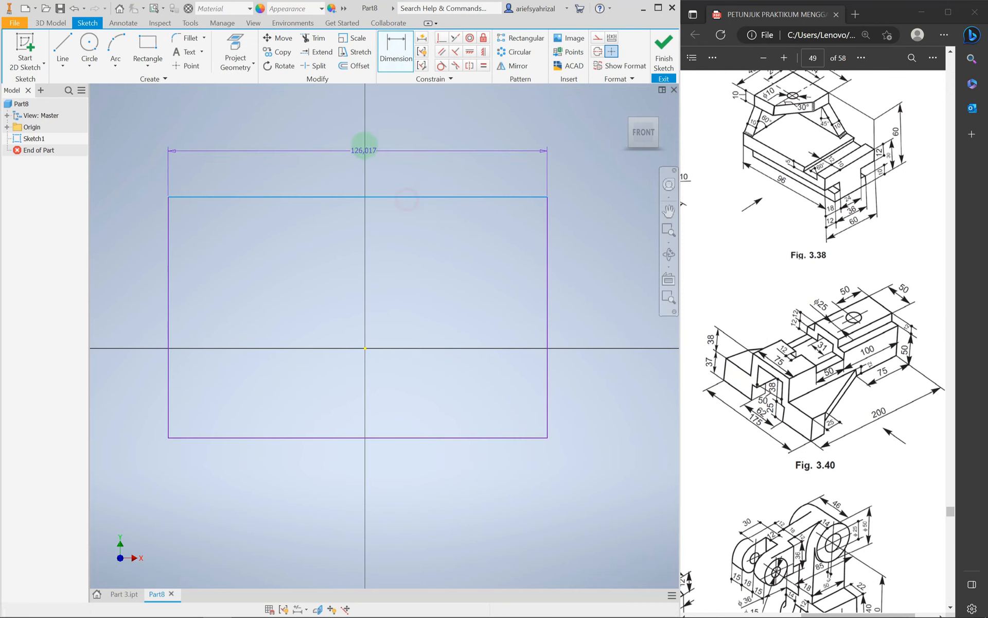
click(331, 147)
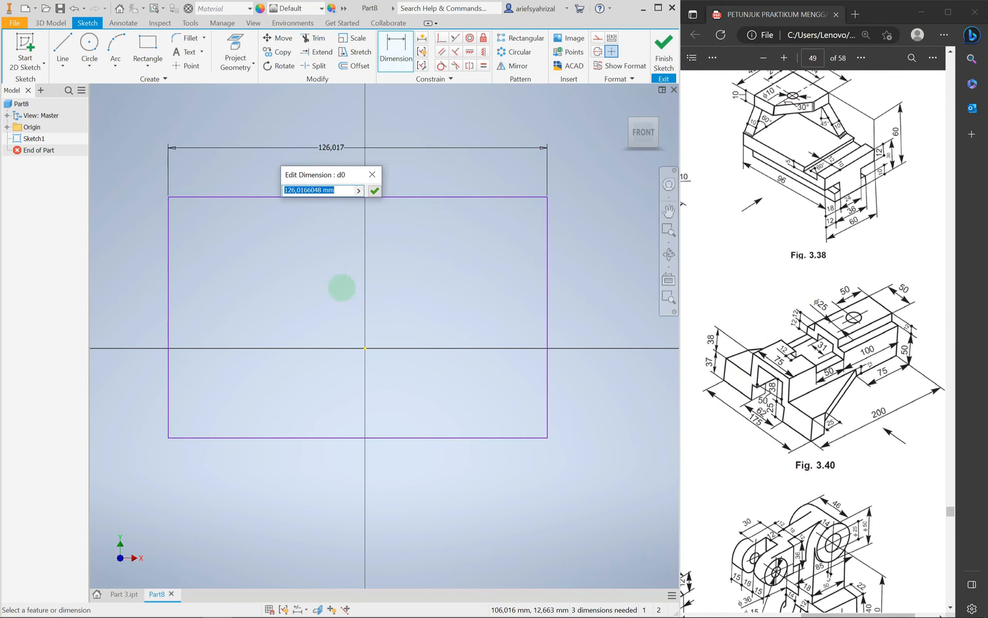
text(175)
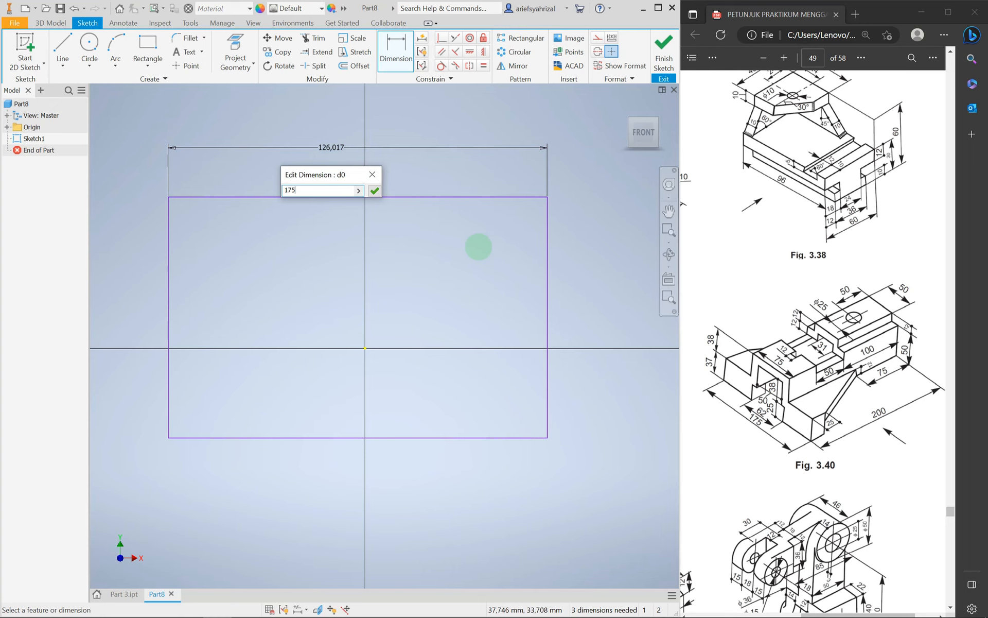
key(Return)
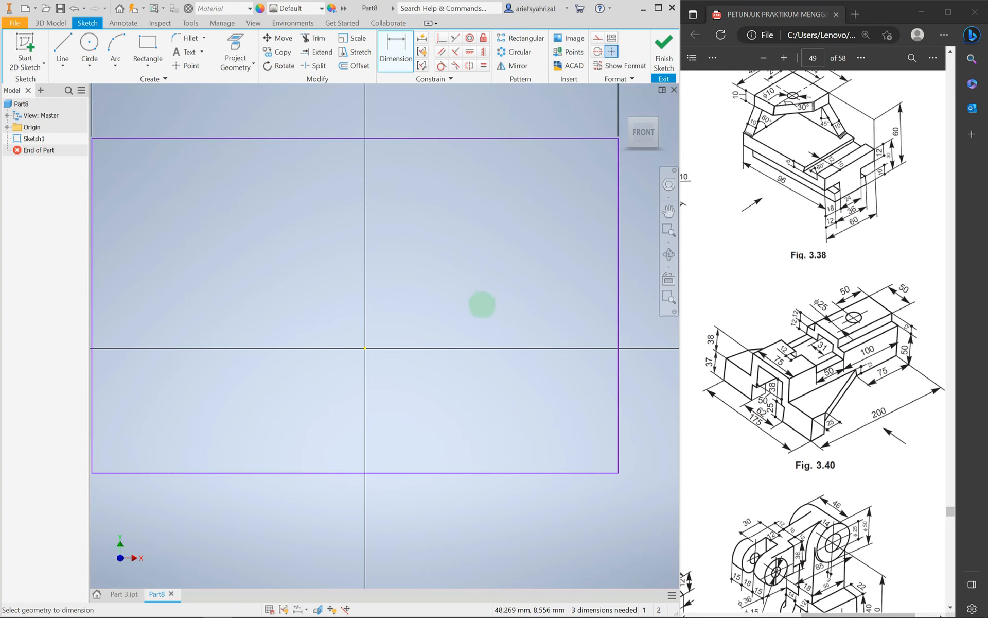
scroll(509, 294, down, 3)
click(530, 290)
click(567, 293)
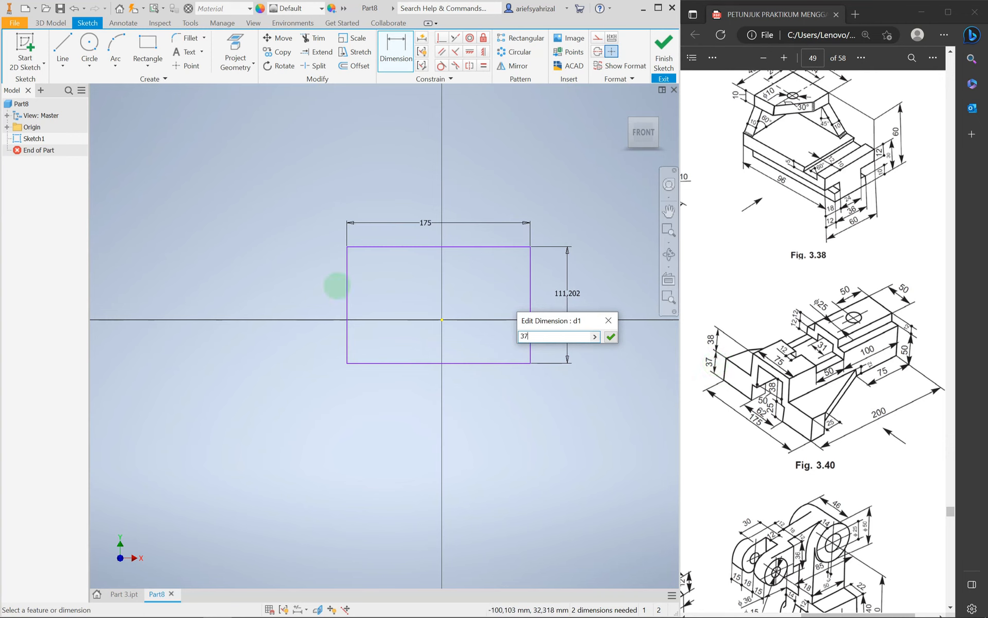
key(Return)
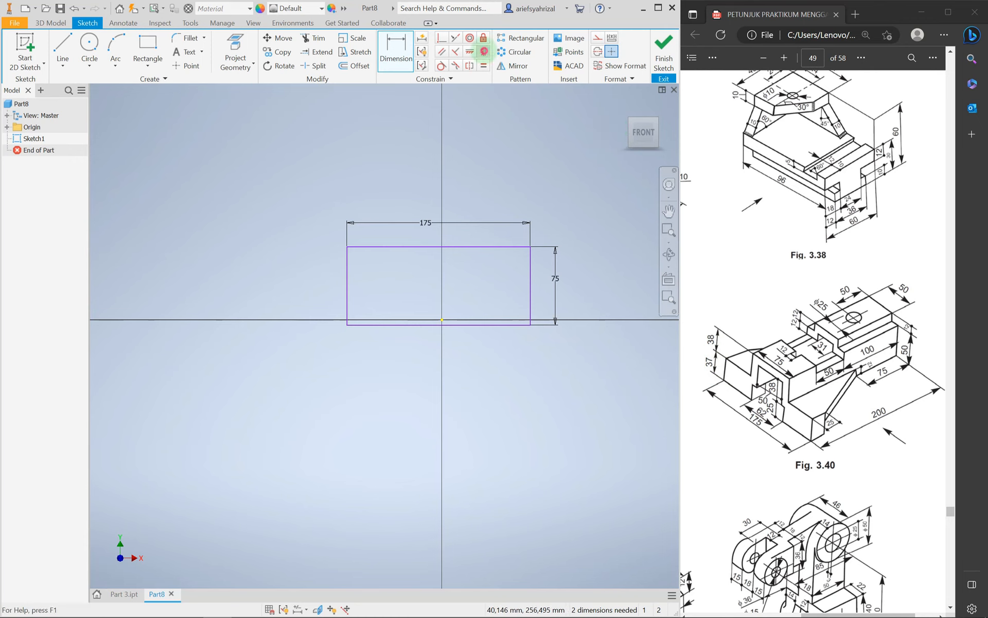
Step: Centre the rectangle on the sketch origin by constraining its top-edge midpoint vertically and its left-edge midpoint horizontally to the origin
click(439, 247)
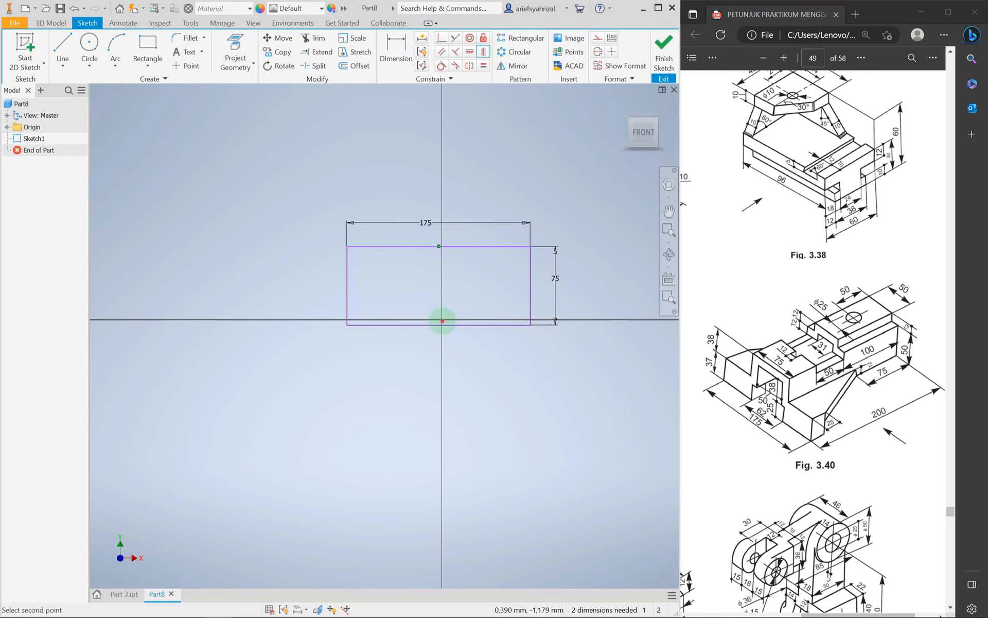
click(442, 320)
click(351, 283)
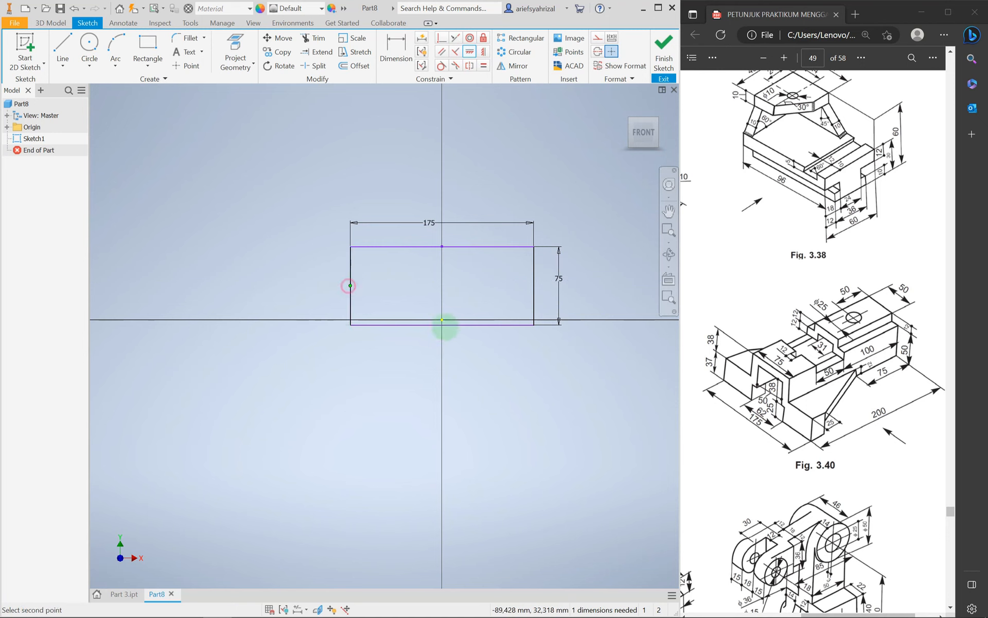
click(442, 319)
Step: Convert the whole 175 by 75 mm rectangle to construction geometry
drag(284, 192, 572, 402)
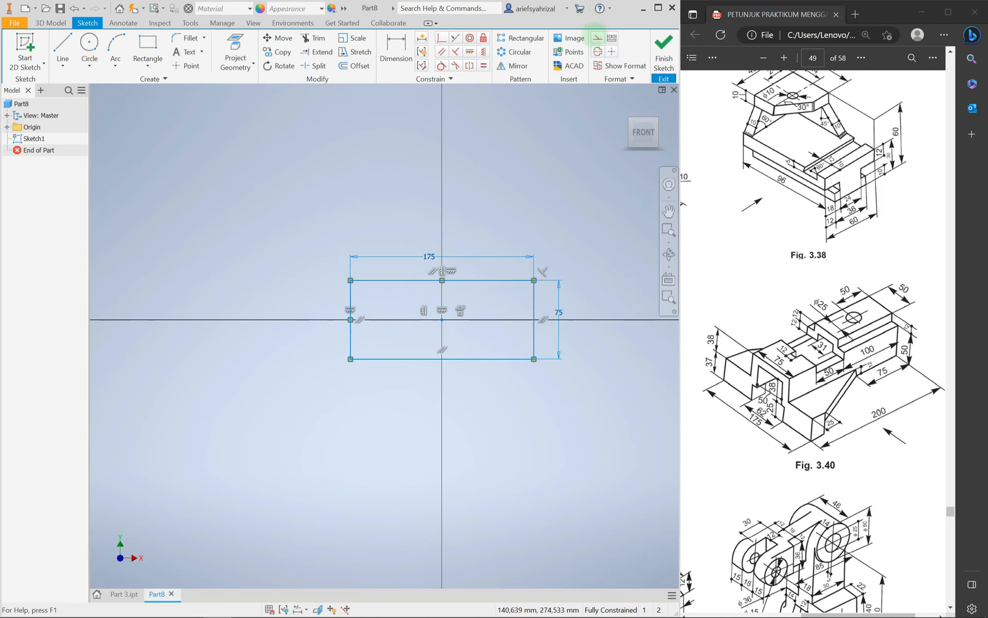
click(602, 37)
click(503, 329)
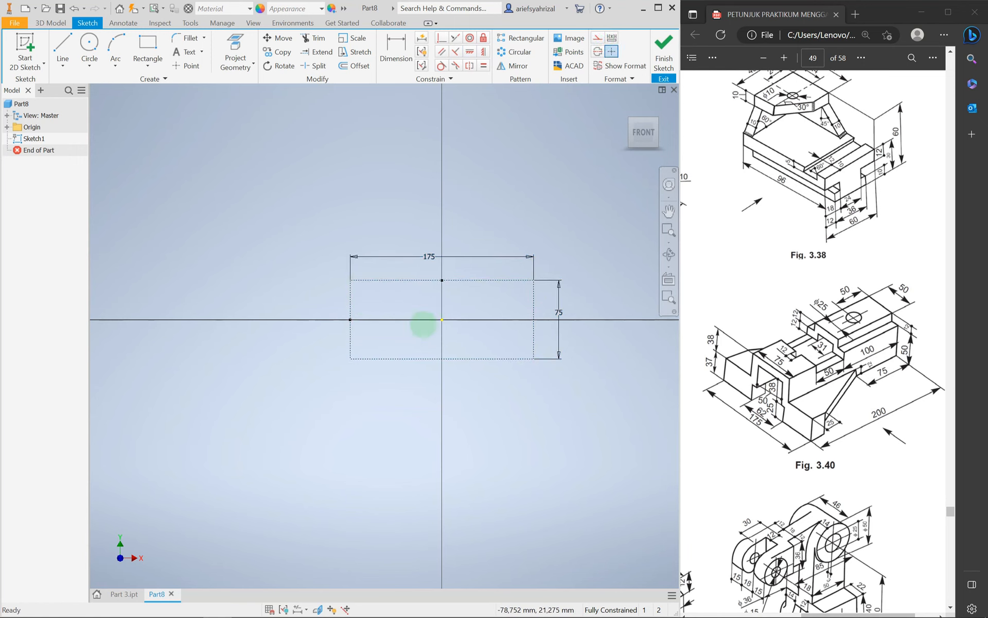
Step: Draw a horizontal line about 83 mm long along the construction rectangle's top edge, spanning its midpoint
scroll(422, 346, up, 3)
scroll(360, 371, down, 3)
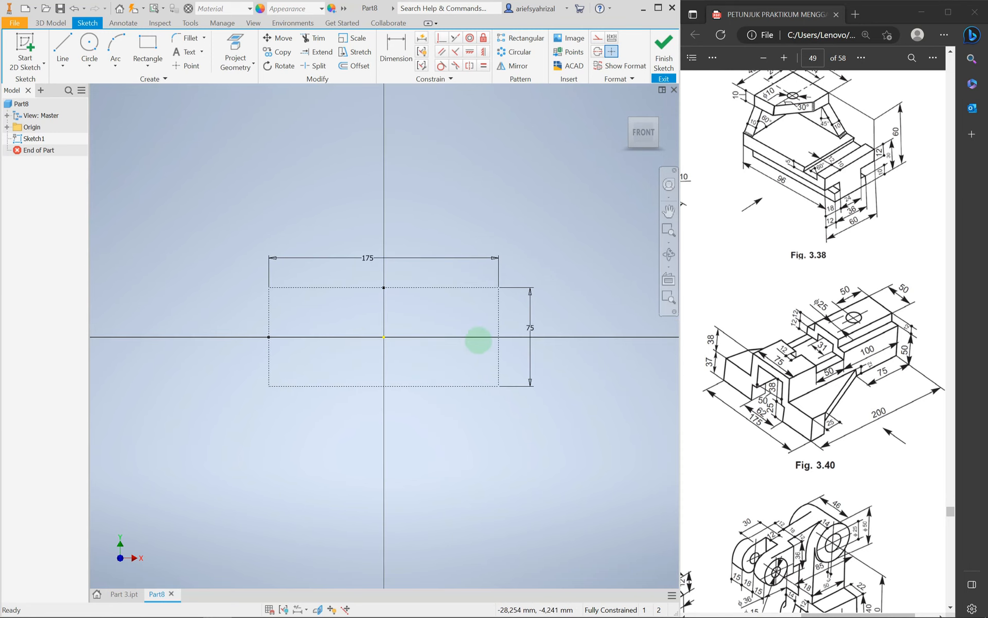
key(l)
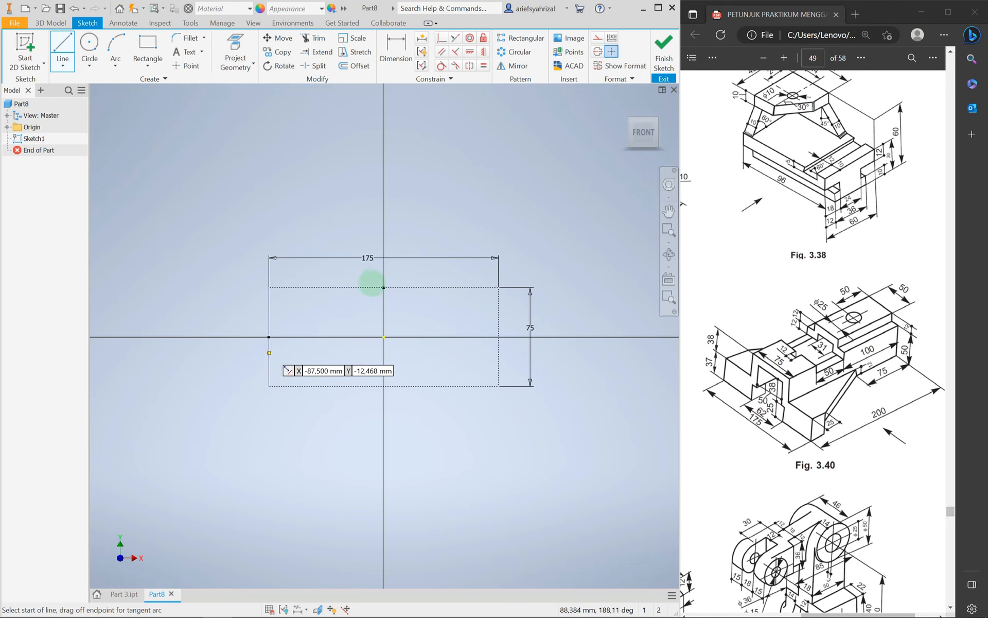
click(332, 287)
double_click(441, 287)
Step: Set the top line's length to 75 mm and constrain its midpoint vertically in line with the sketch origin
click(396, 43)
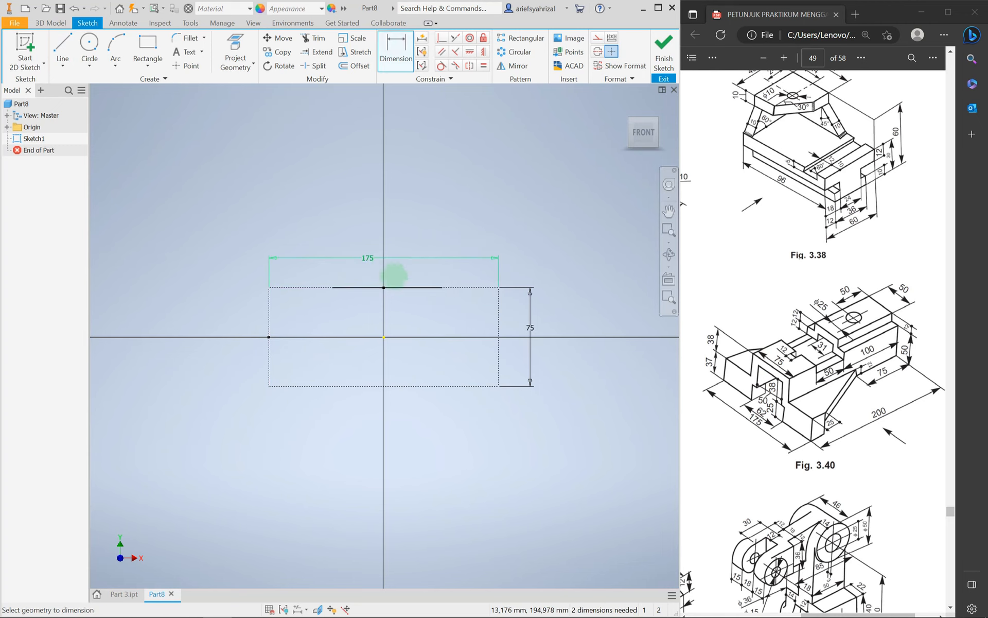
click(366, 287)
key(Escape)
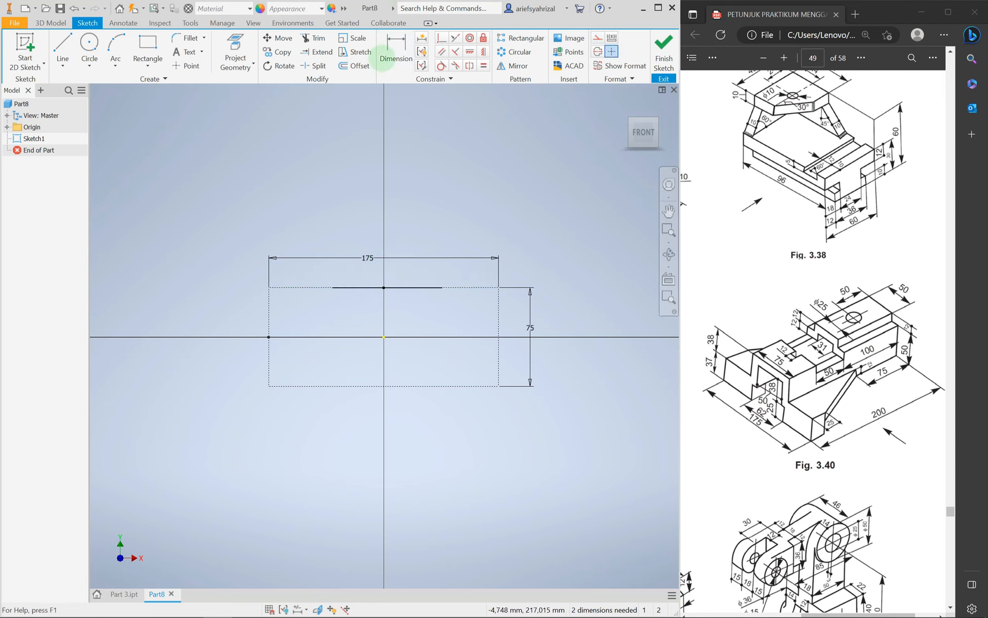
click(334, 287)
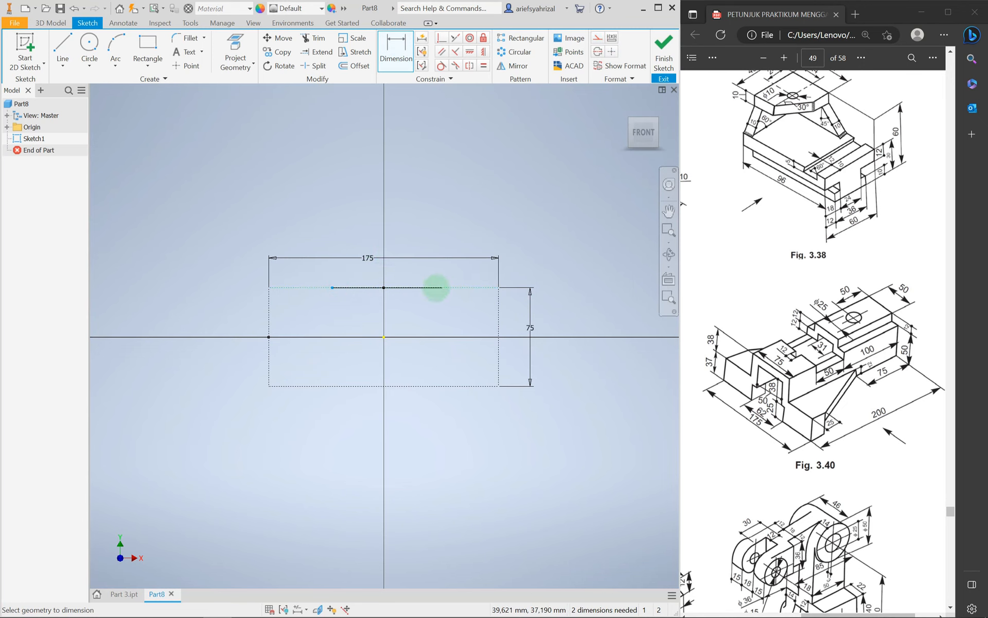
click(441, 287)
click(388, 224)
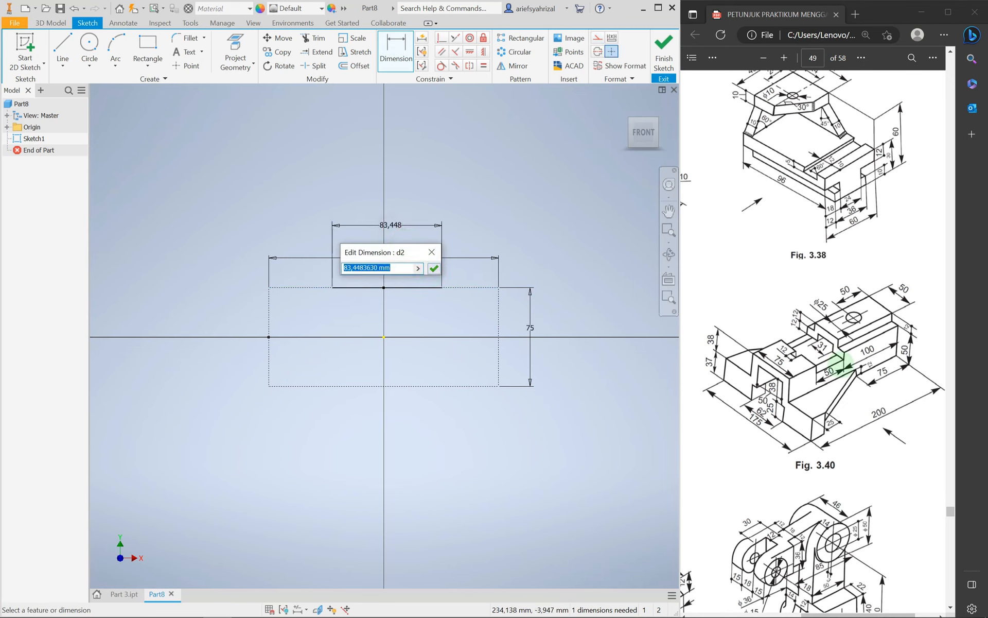
key(Return)
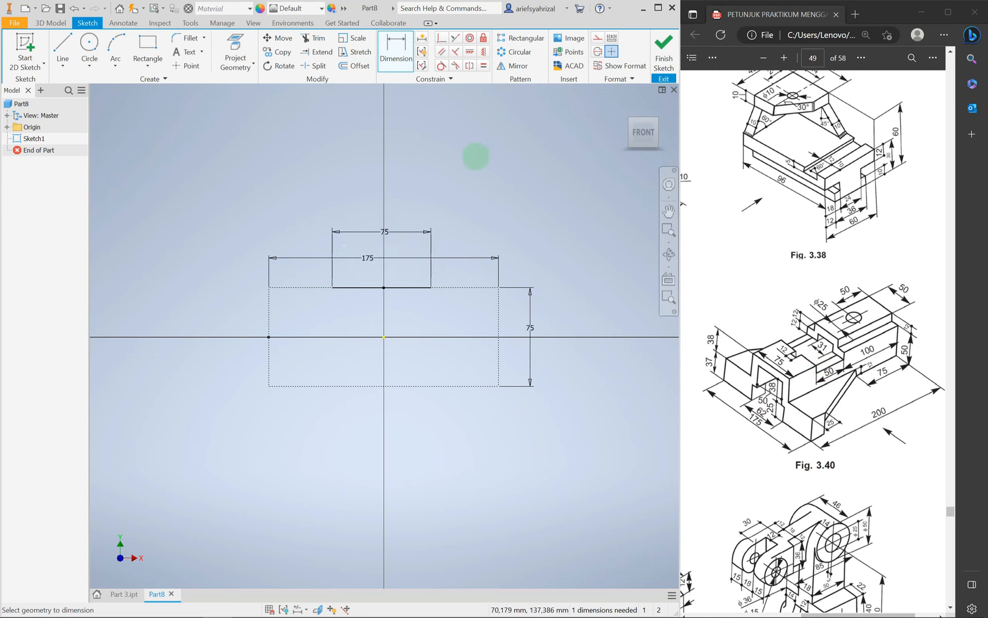
click(483, 52)
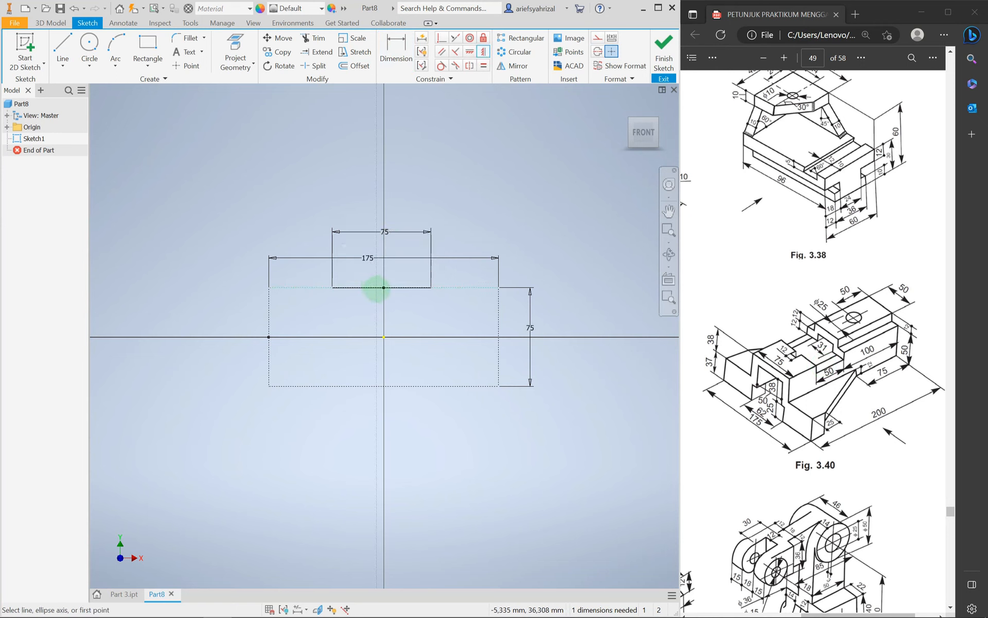
click(383, 337)
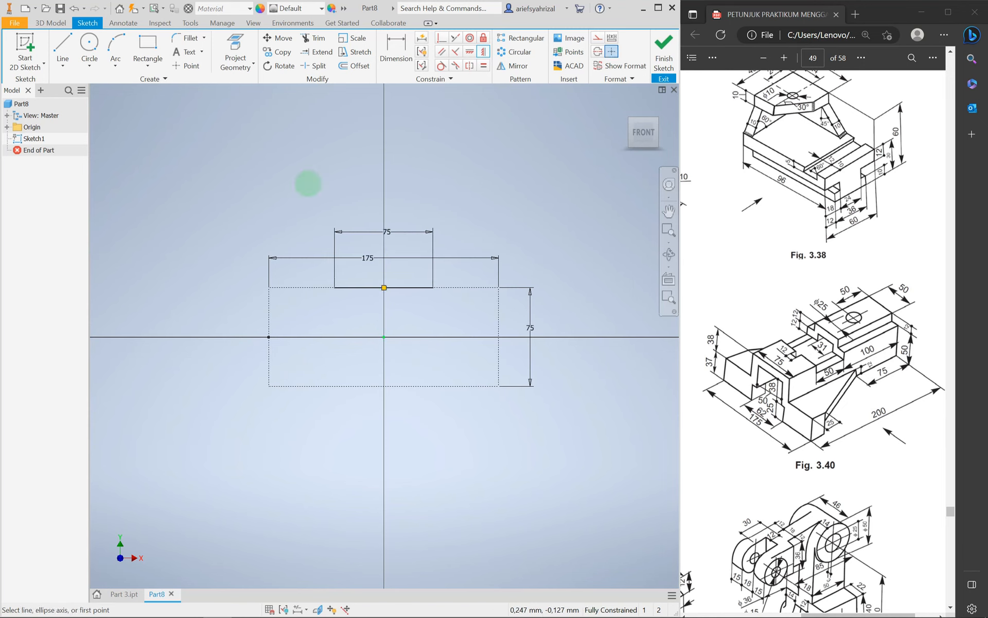
Step: Draw the left outer step from the top line's left end, about 44 mm down and across to the construction rectangle's left edge
click(62, 49)
click(335, 287)
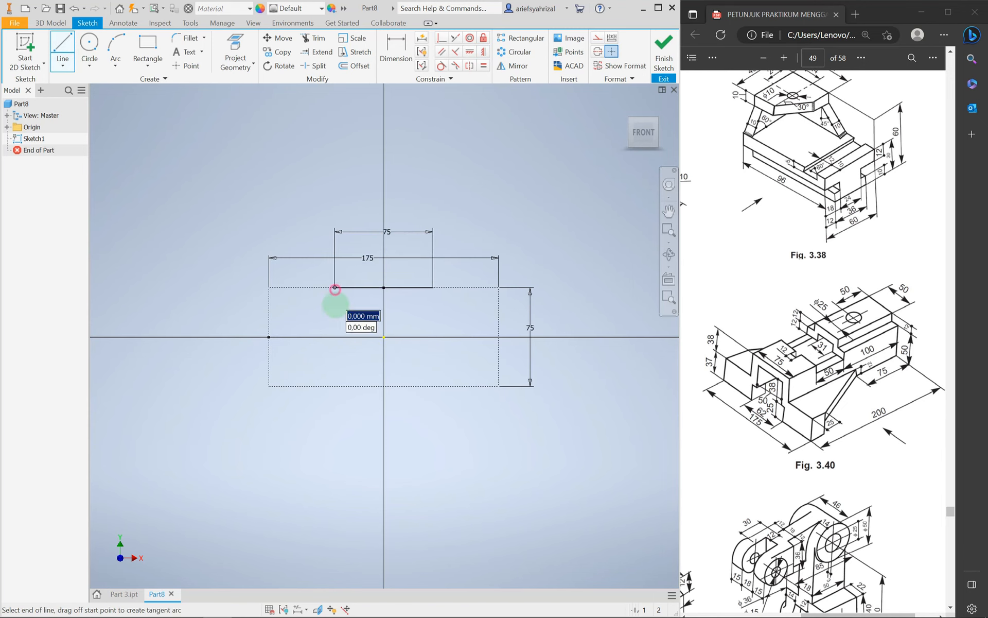
click(334, 345)
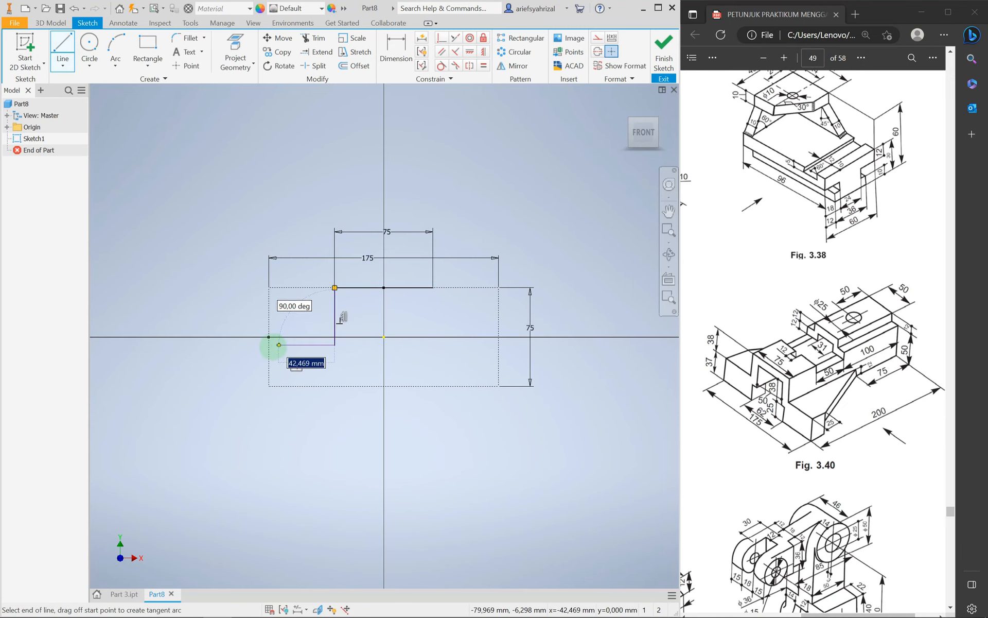
click(269, 345)
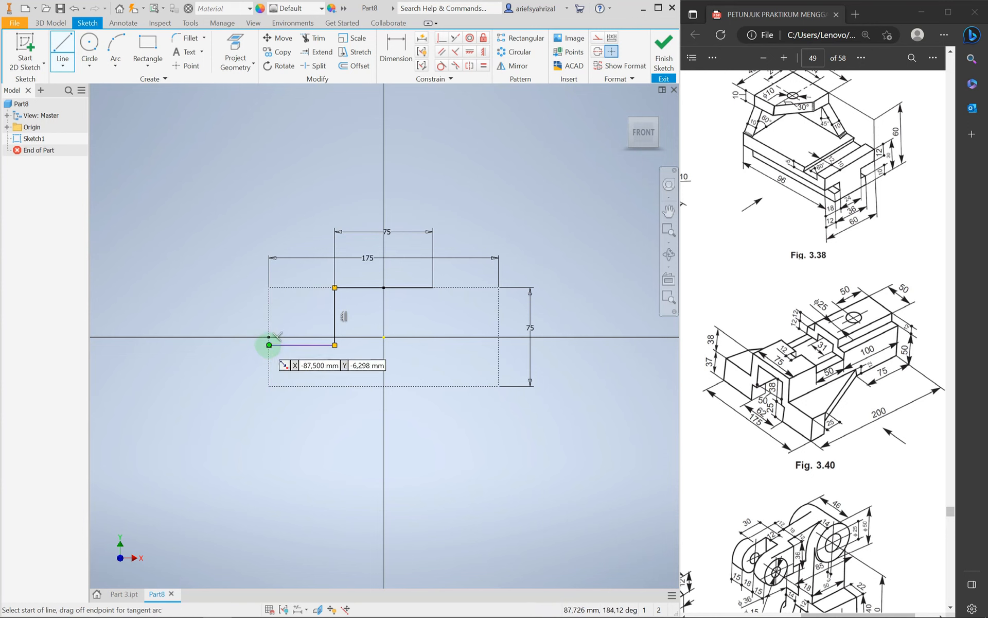
Step: Draw the left end about 13 mm down and continue the underside across, around an inner slot about 53 mm wide, to the rectangle's right edge
click(269, 345)
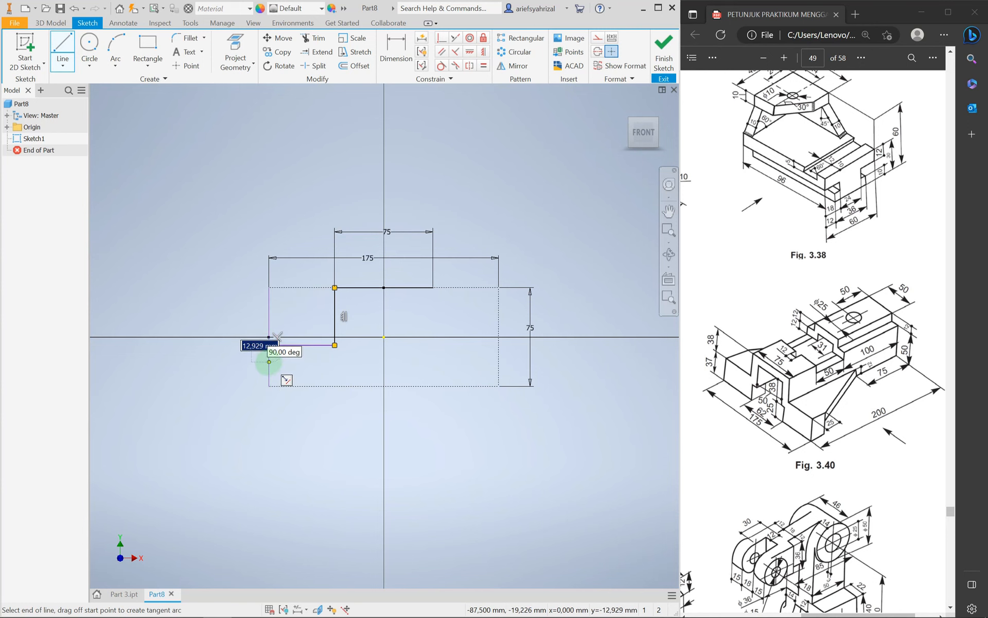
click(269, 363)
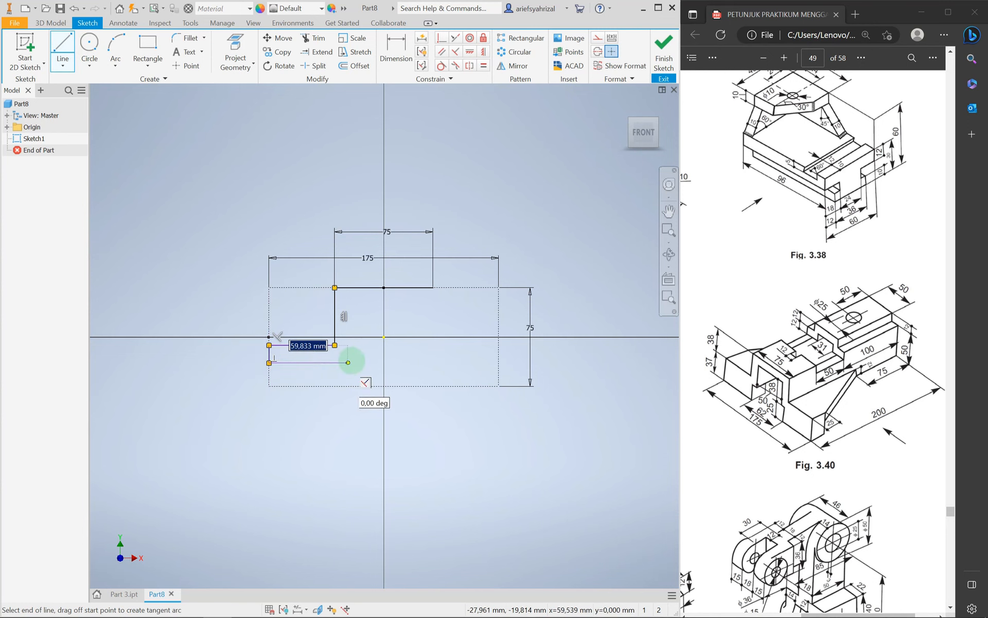
click(352, 362)
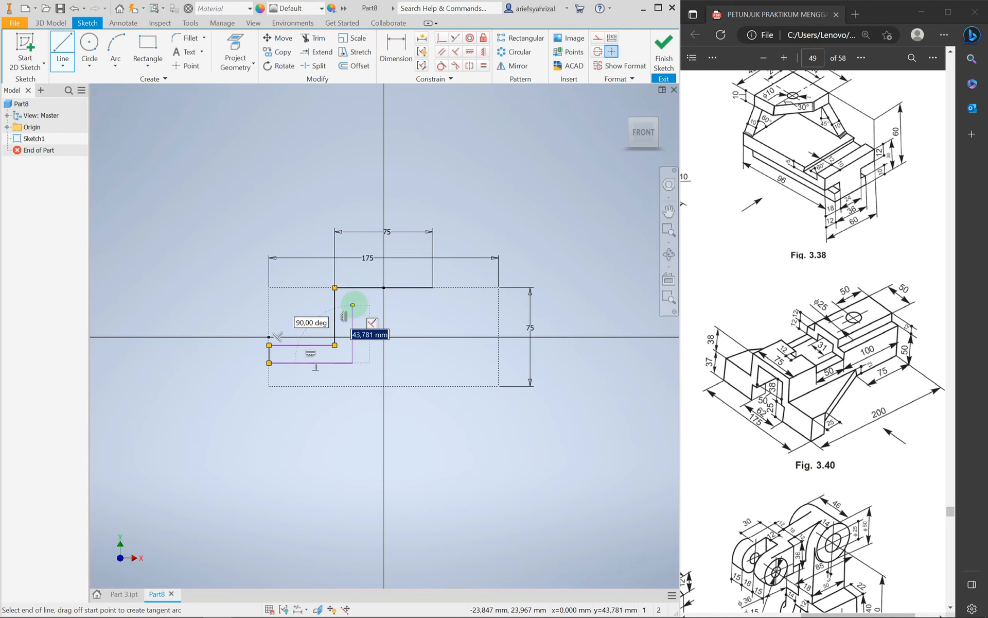
click(353, 305)
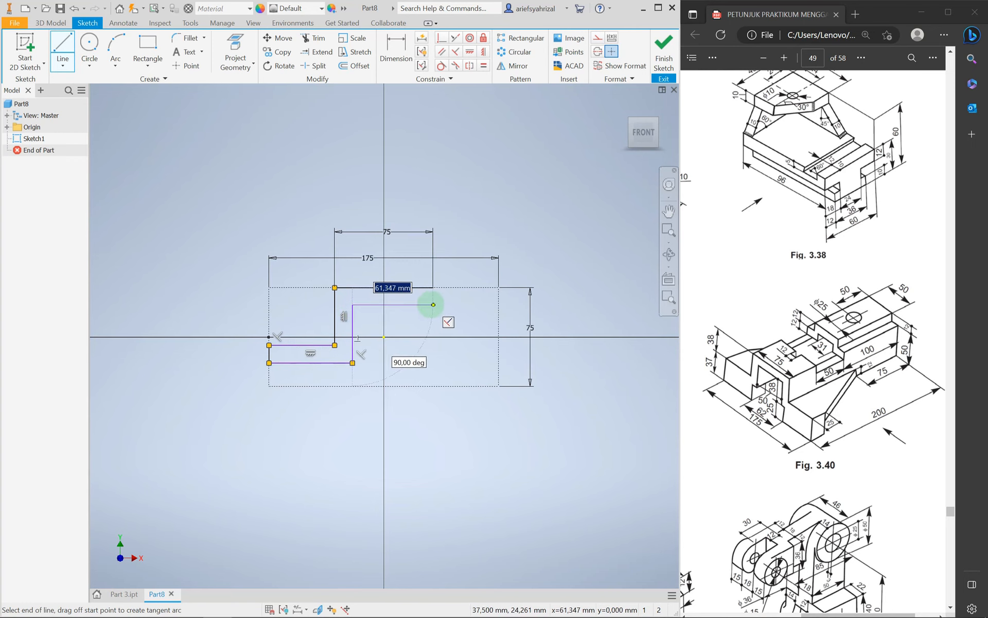
click(422, 305)
click(421, 363)
double_click(498, 362)
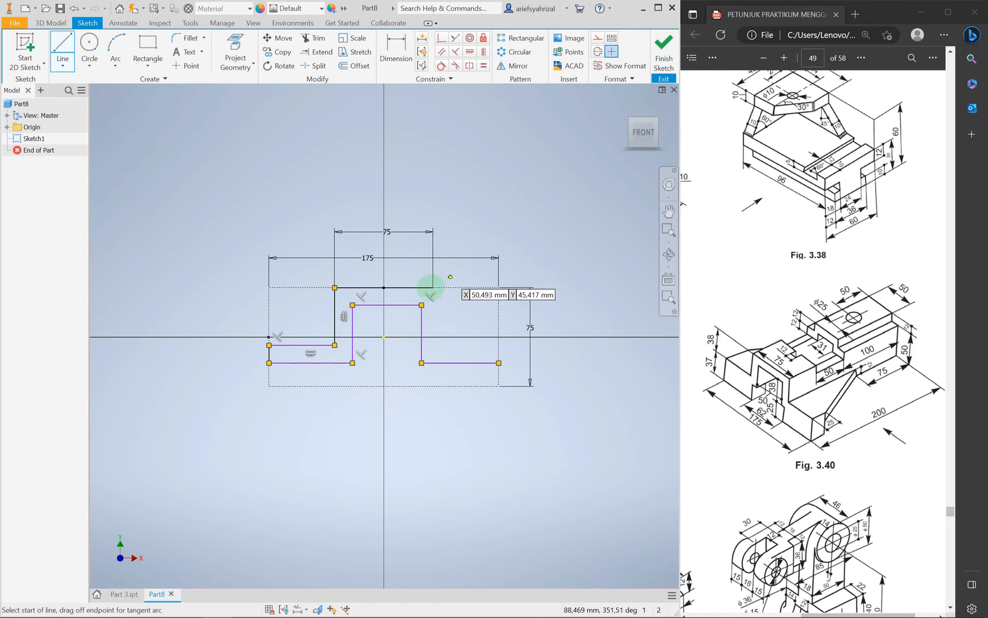
click(432, 287)
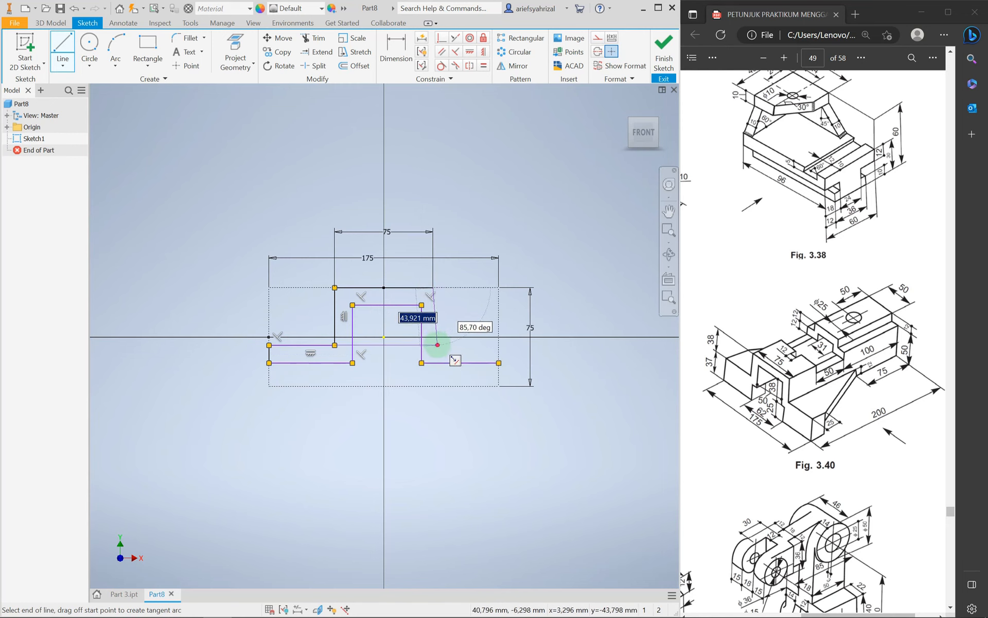
click(438, 345)
key(Escape)
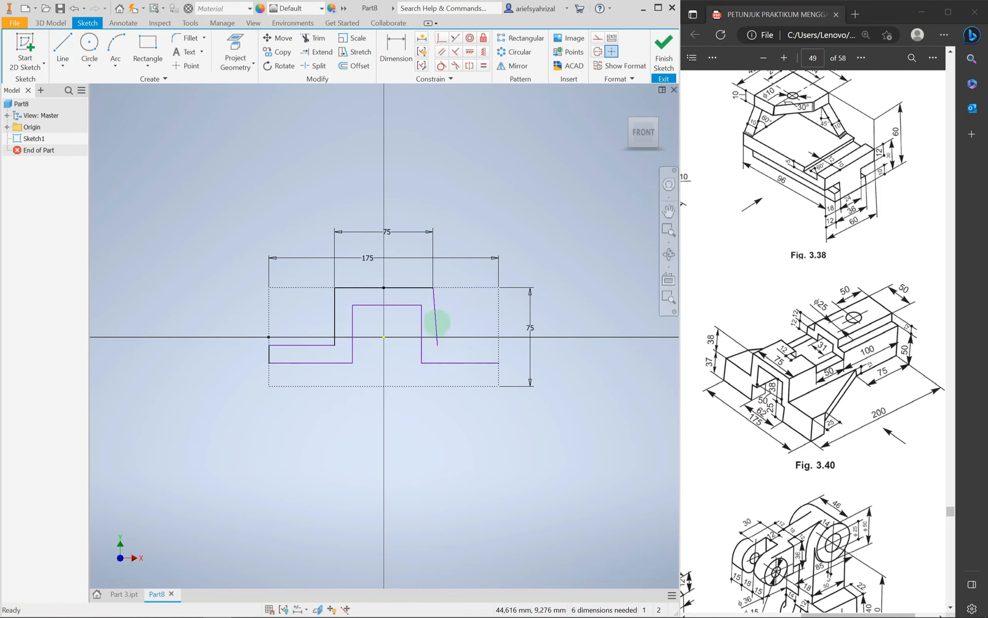
key(Delete)
Step: Close the profile from the top line's right end with a vertical line about 44 mm long, a horizontal flange line and a short end line
click(62, 49)
click(433, 287)
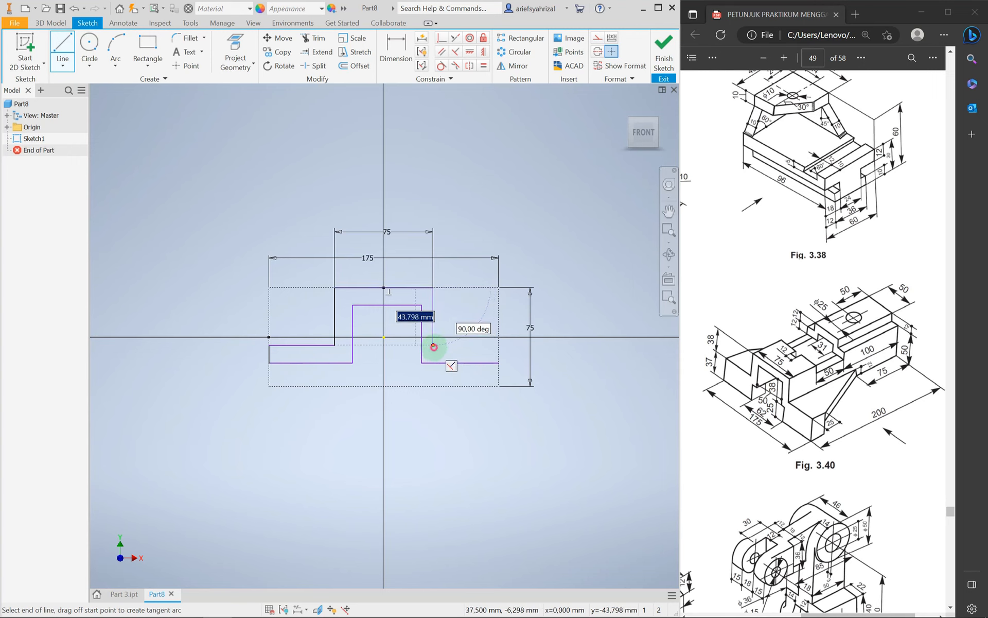
click(433, 345)
double_click(499, 345)
click(498, 345)
double_click(499, 363)
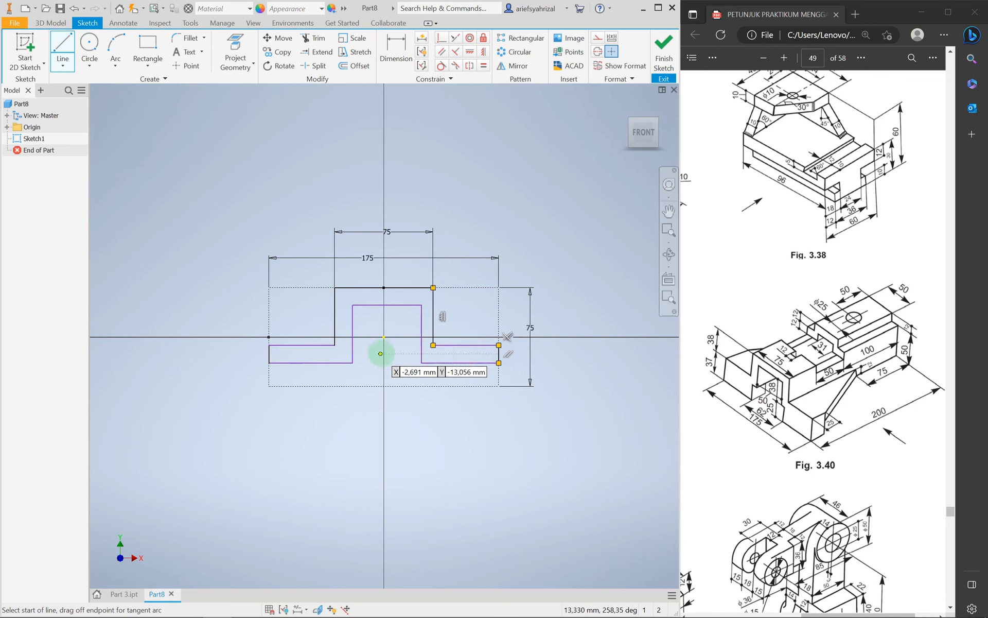
key(Escape)
Step: Set the inner slot's width to 50 mm and align the midpoints of the two lower flange edges horizontally
key(d)
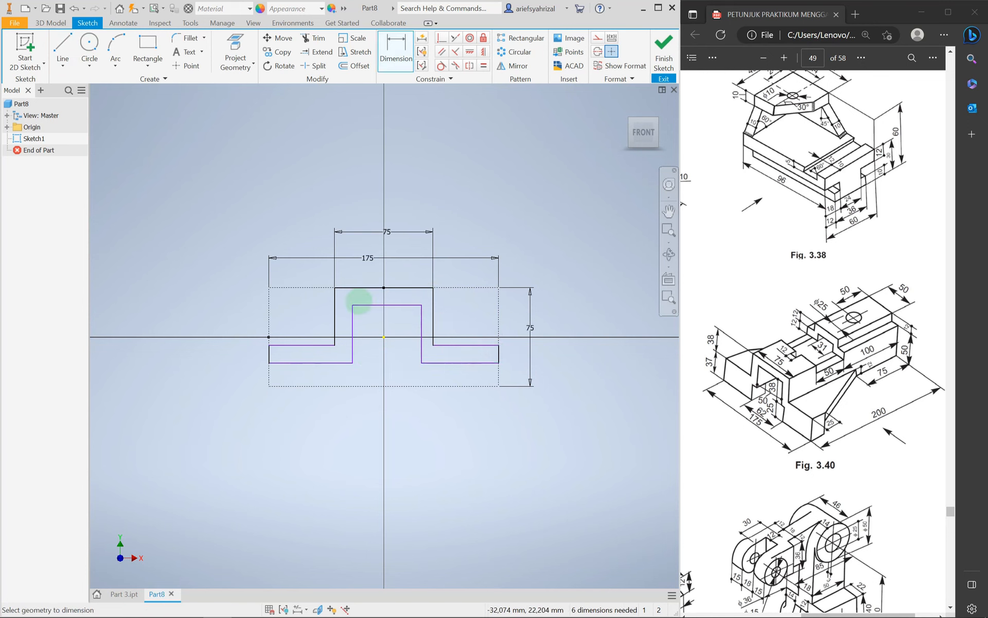
click(397, 305)
click(389, 415)
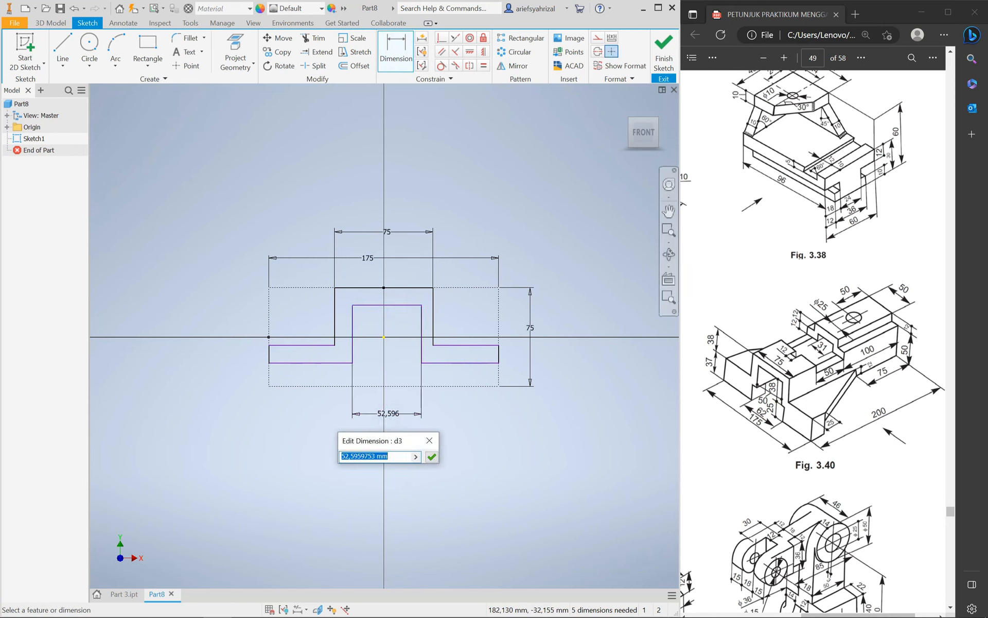
key(Return)
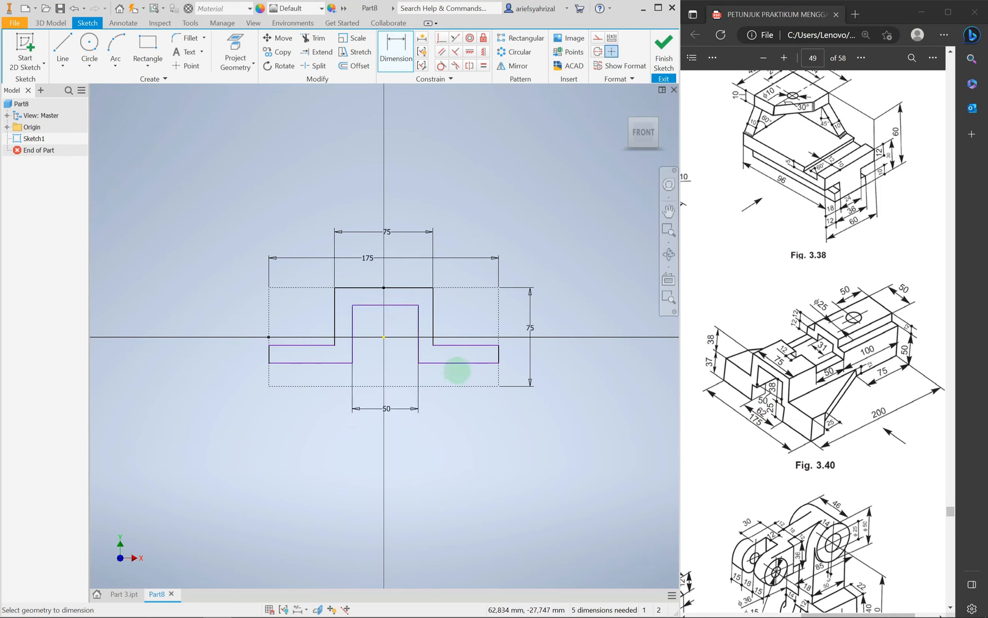
click(311, 363)
click(459, 362)
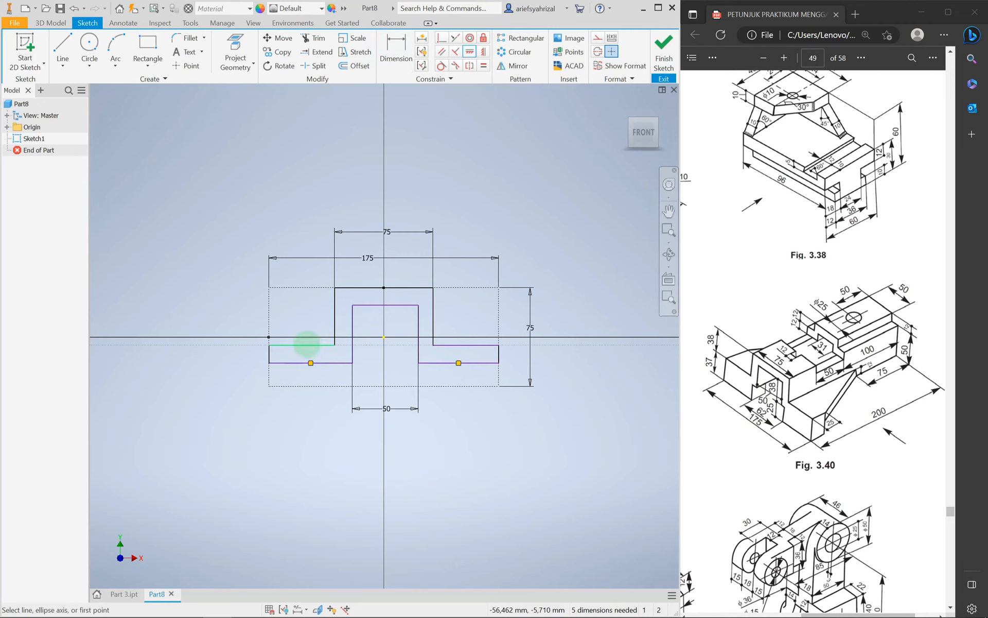
Step: Align the midpoints of the two upper flange edges horizontally and set their distance below the profile's top line to 38 mm
click(301, 344)
click(465, 345)
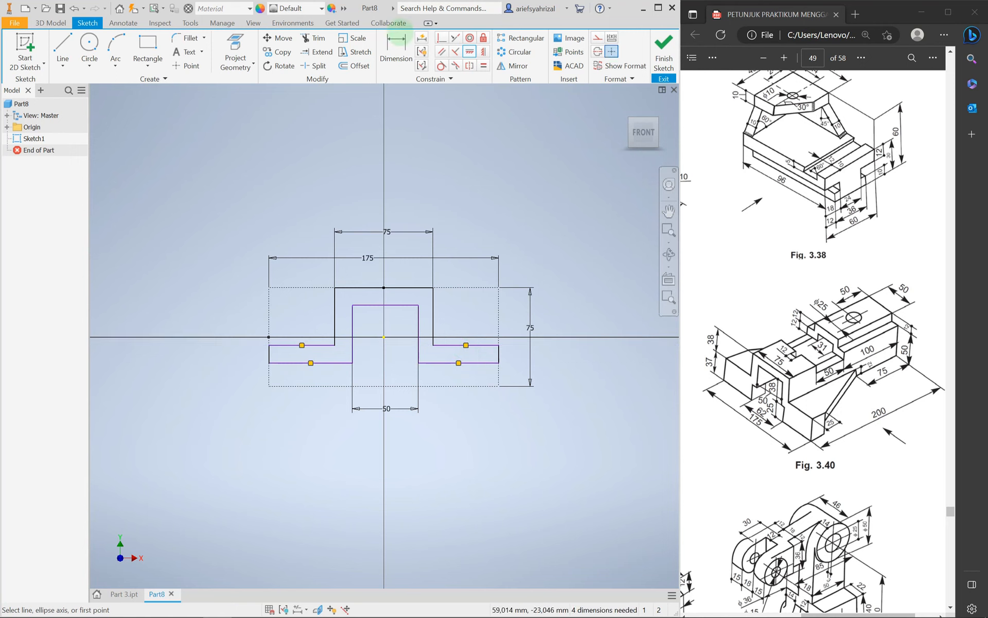
click(396, 52)
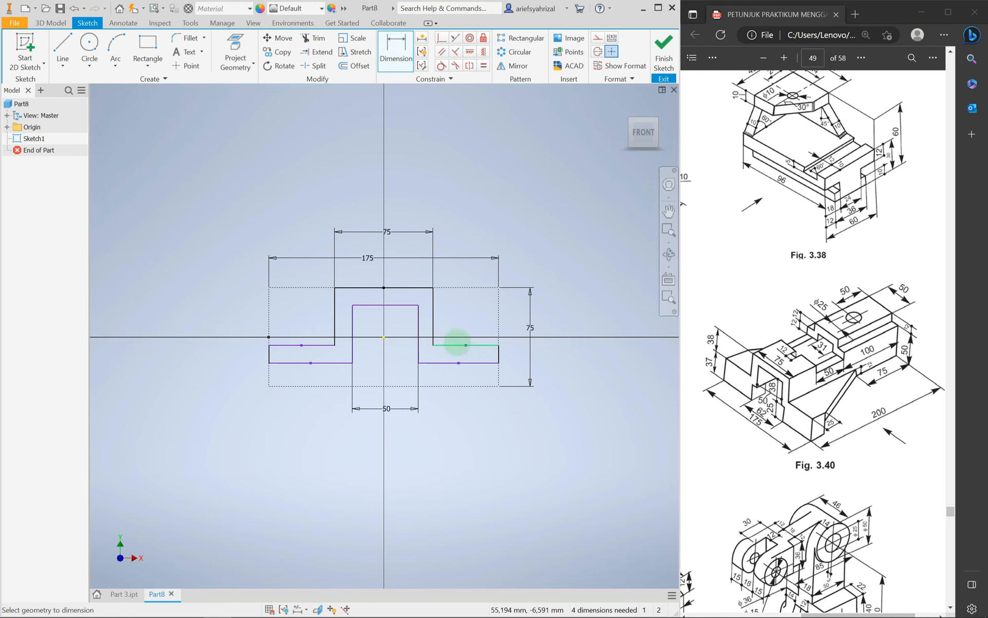
click(476, 346)
click(422, 287)
click(576, 304)
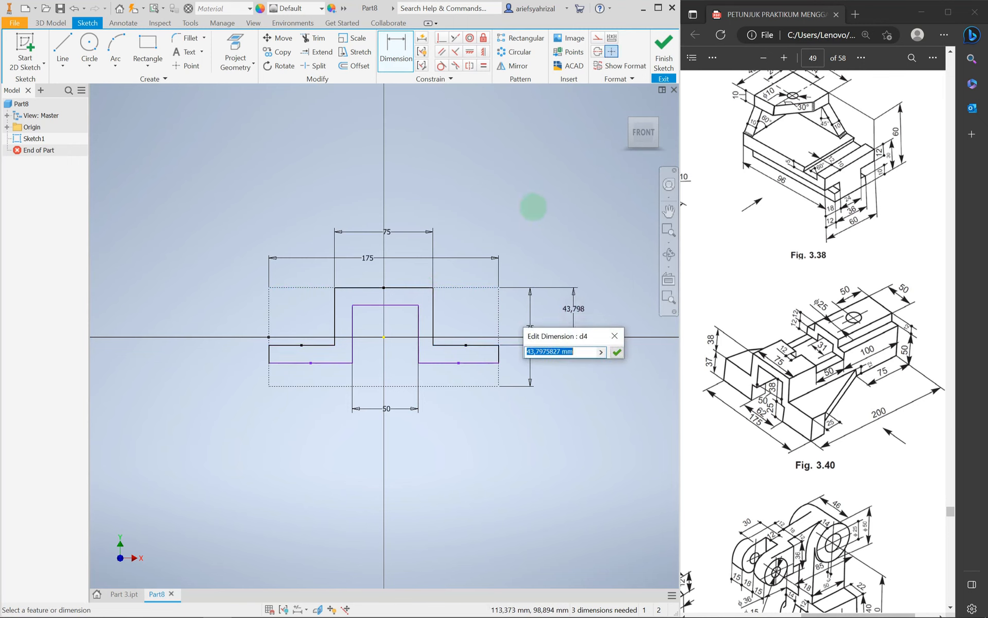
key(Return)
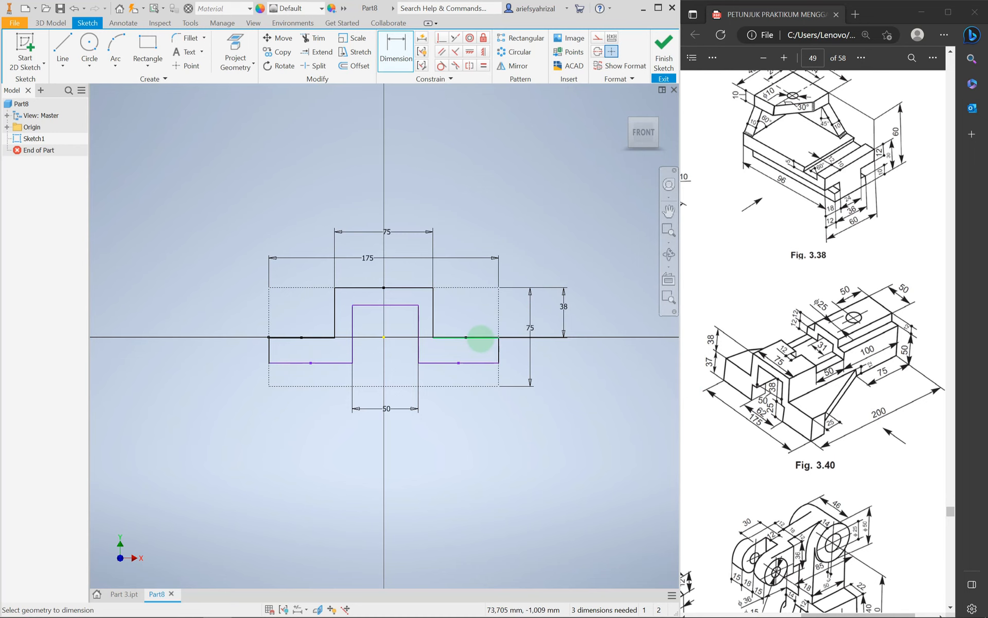
scroll(481, 339, up, 5)
scroll(478, 329, down, 3)
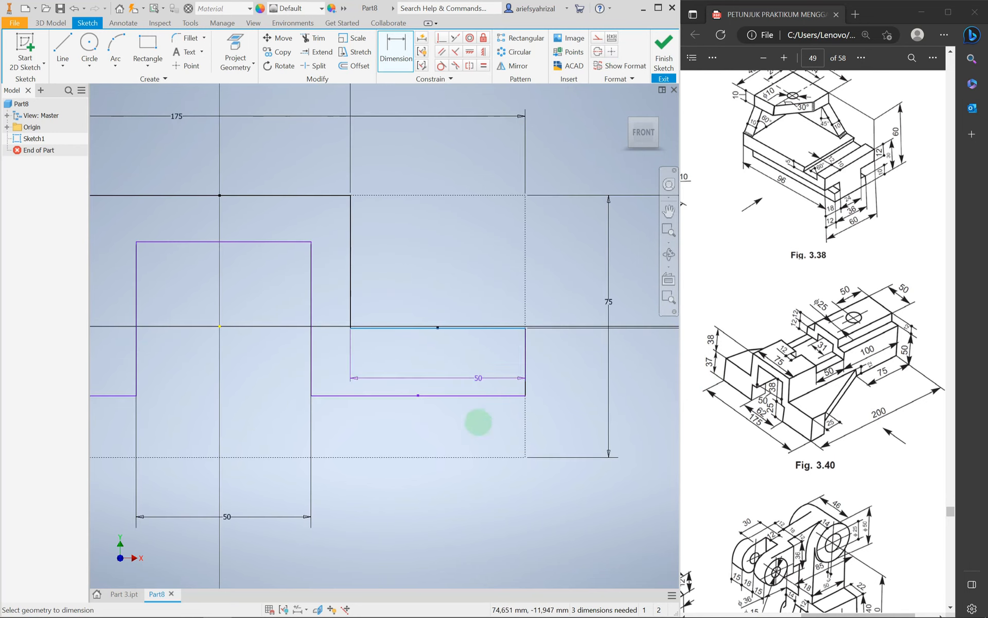
click(468, 443)
scroll(535, 435, down, 2)
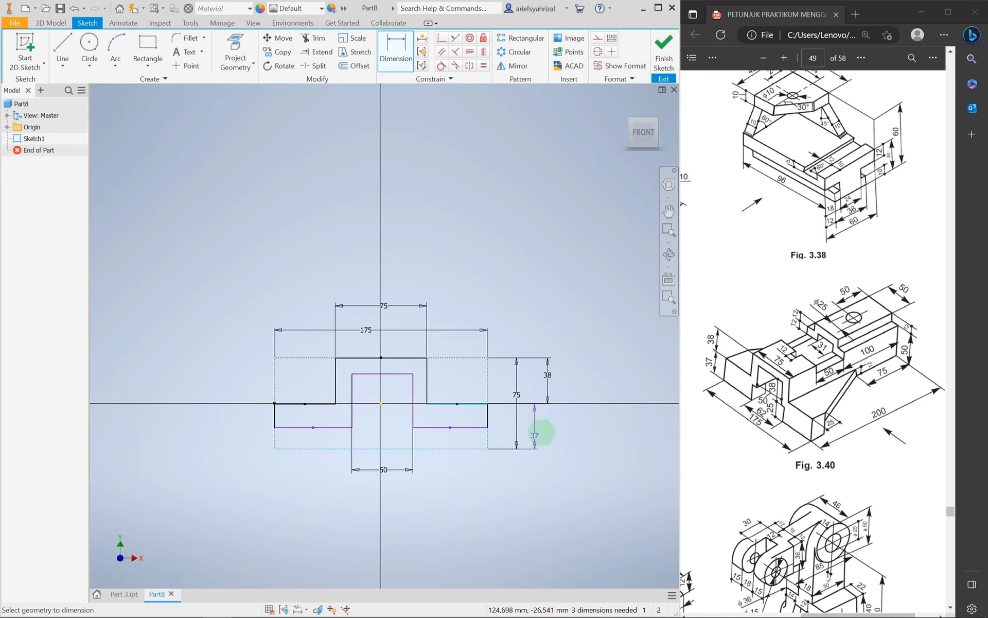
click(544, 430)
click(205, 101)
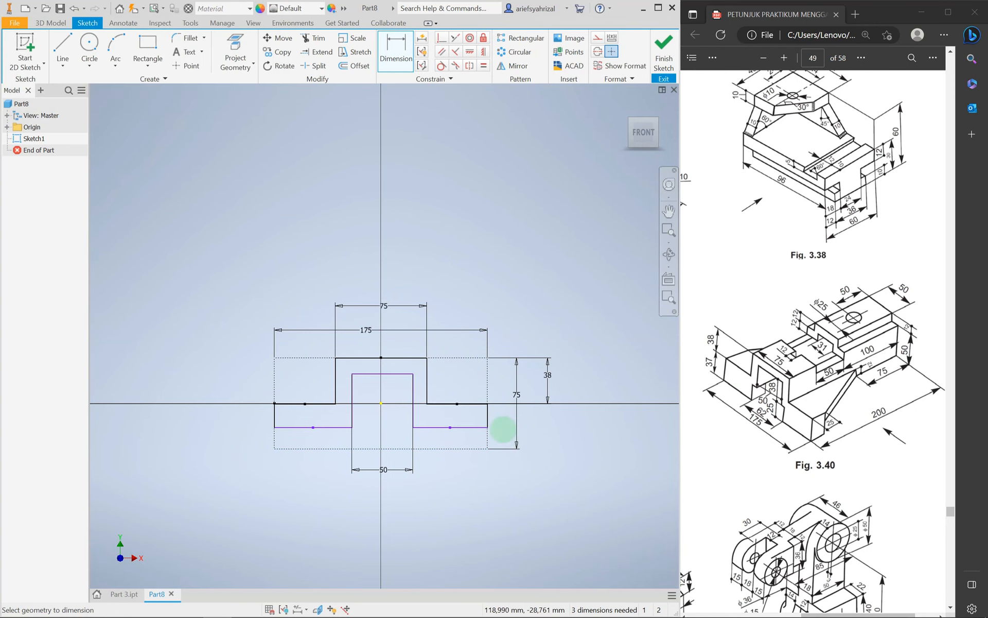
Step: Set the vertical distance from the inner slot's top edge to the flange underside to 38 mm
click(398, 374)
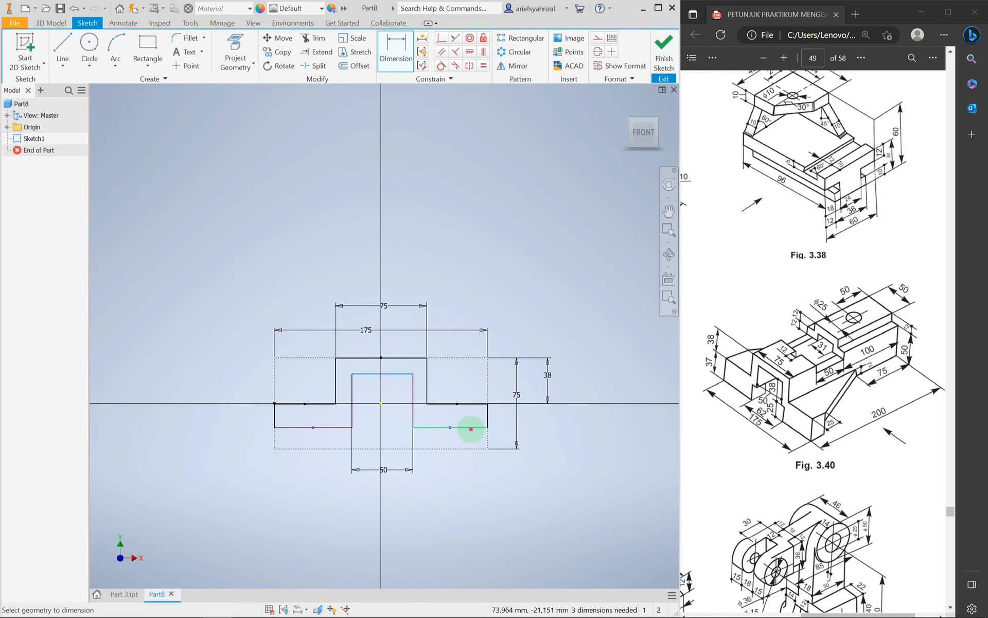
click(471, 429)
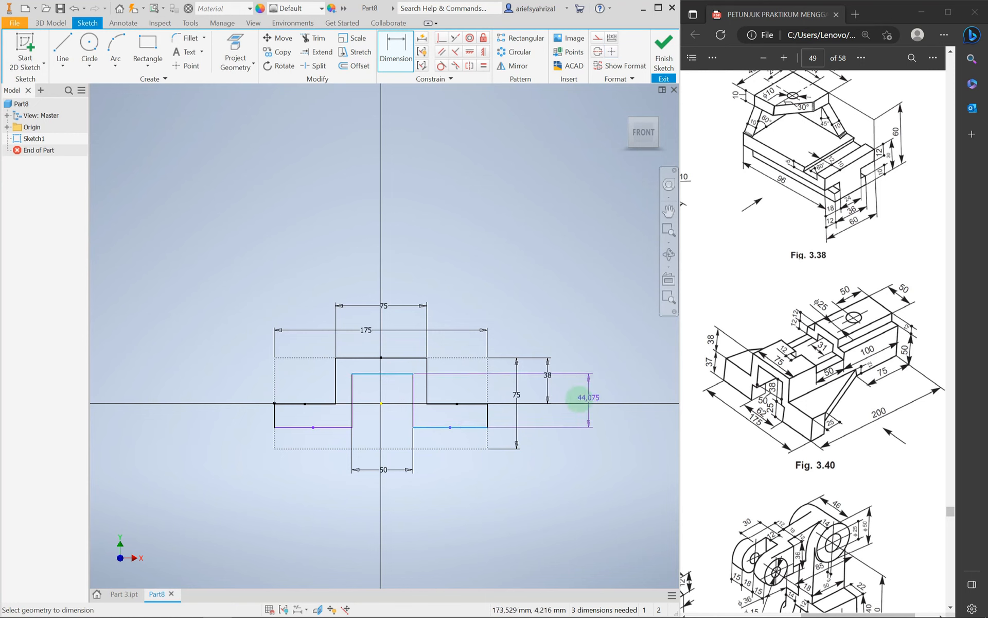
click(586, 398)
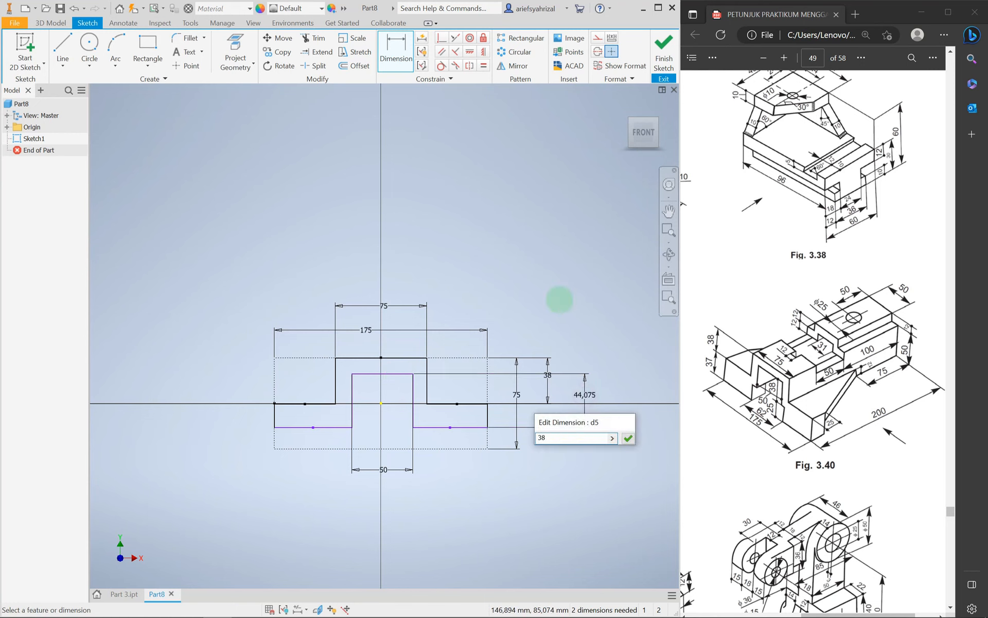
key(Return)
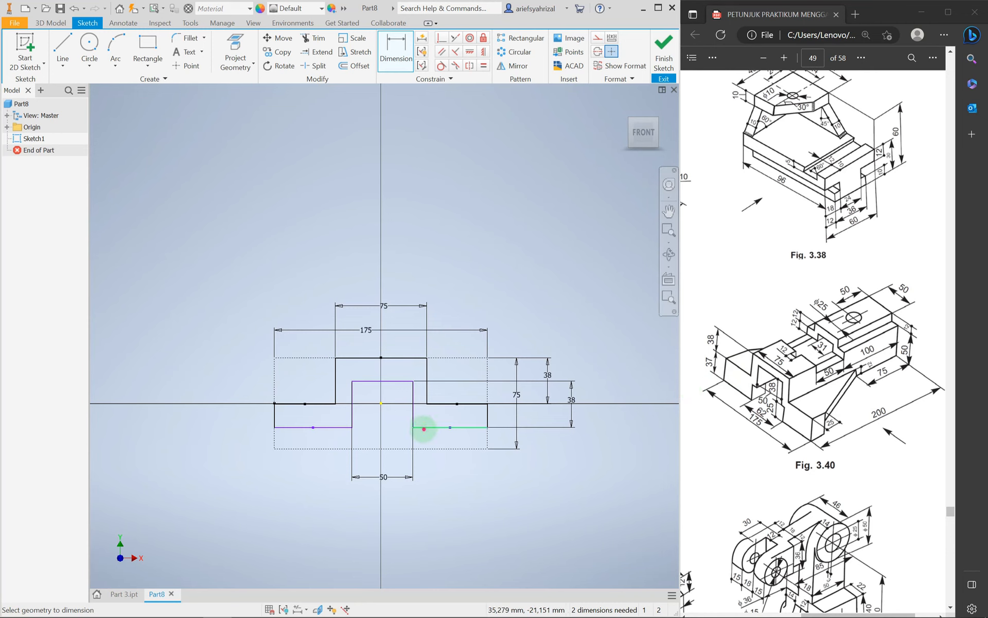
Step: Set the gap between the flange underside and the construction rectangle's lower edge to 25 mm
click(424, 429)
click(429, 446)
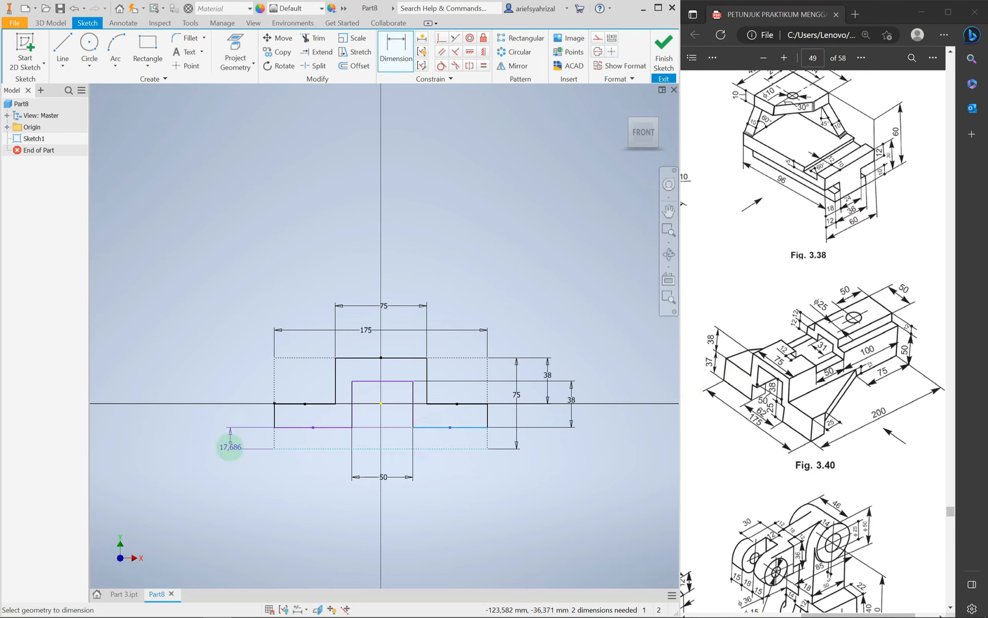
click(226, 438)
text(25)
key(Return)
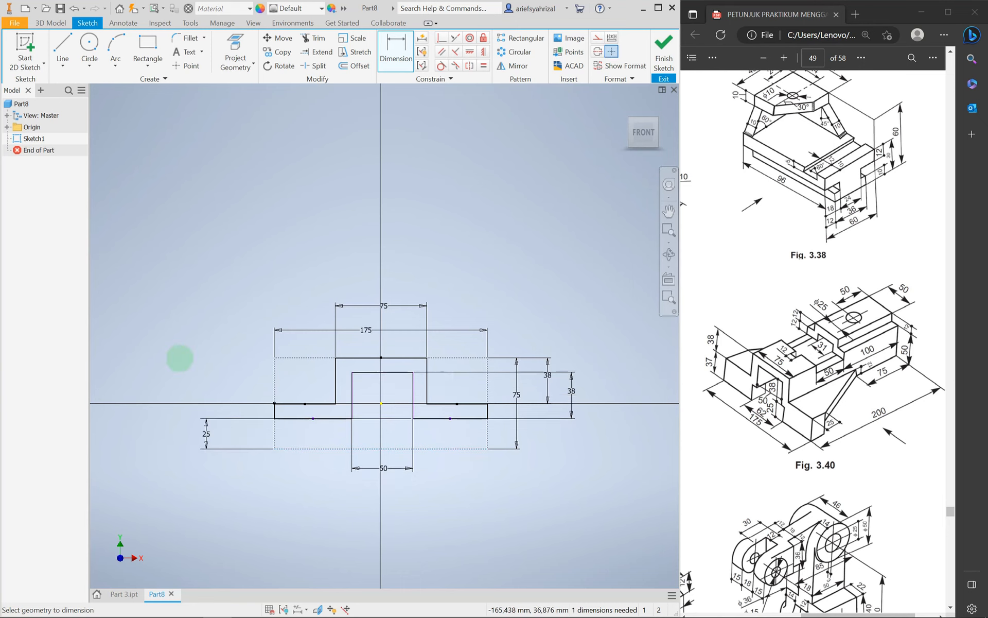
Step: Centre the inner slot by dimensioning its right side from the origin as half the slot width d3, 25 mm
scroll(356, 393, down, 3)
scroll(351, 402, up, 3)
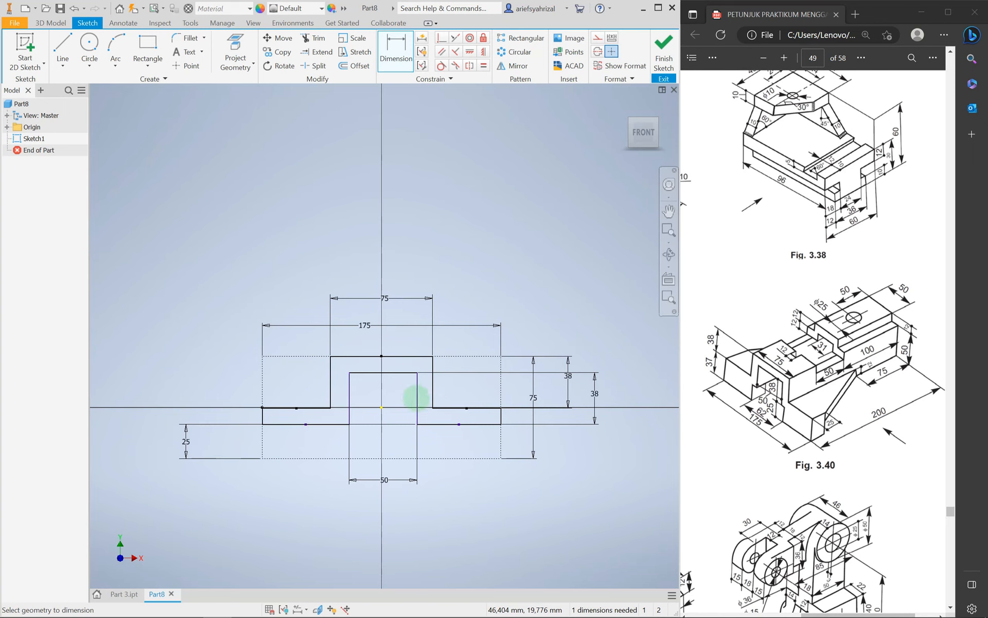
scroll(350, 390, down, 3)
scroll(351, 393, up, 3)
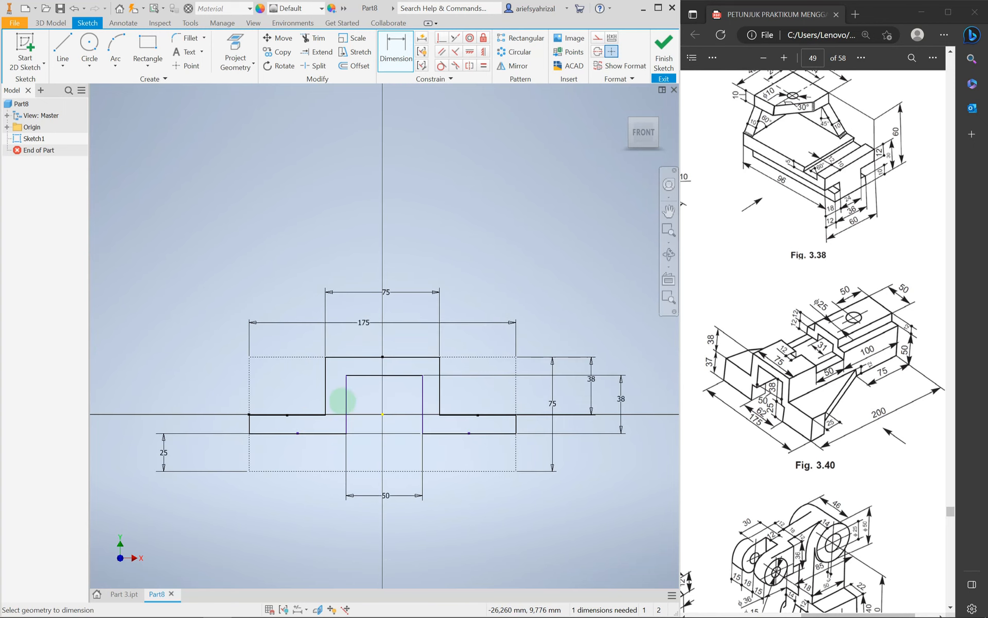
click(422, 408)
click(382, 416)
click(400, 268)
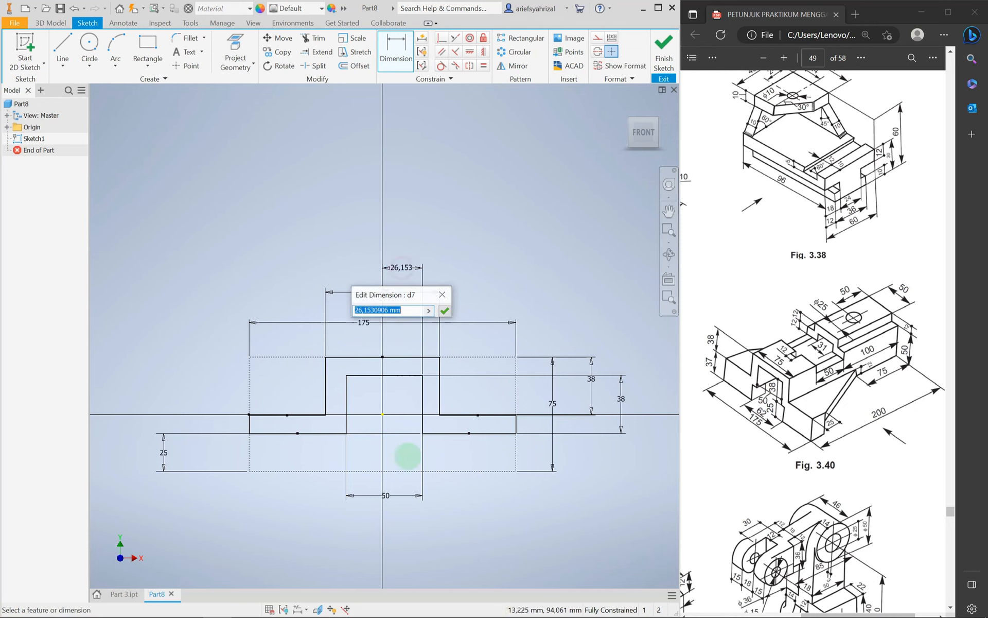
click(387, 495)
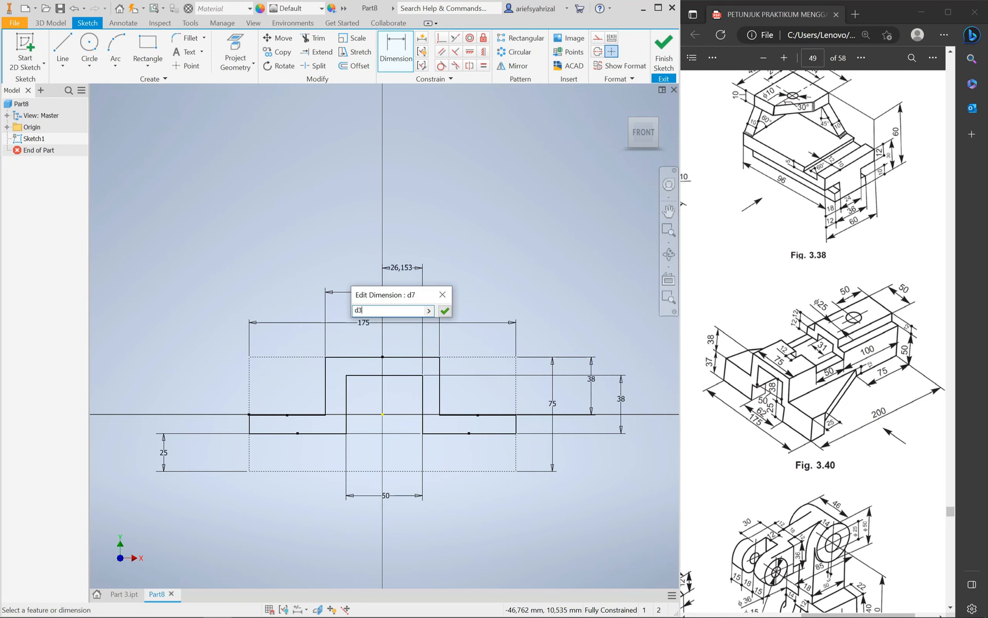
key(Return)
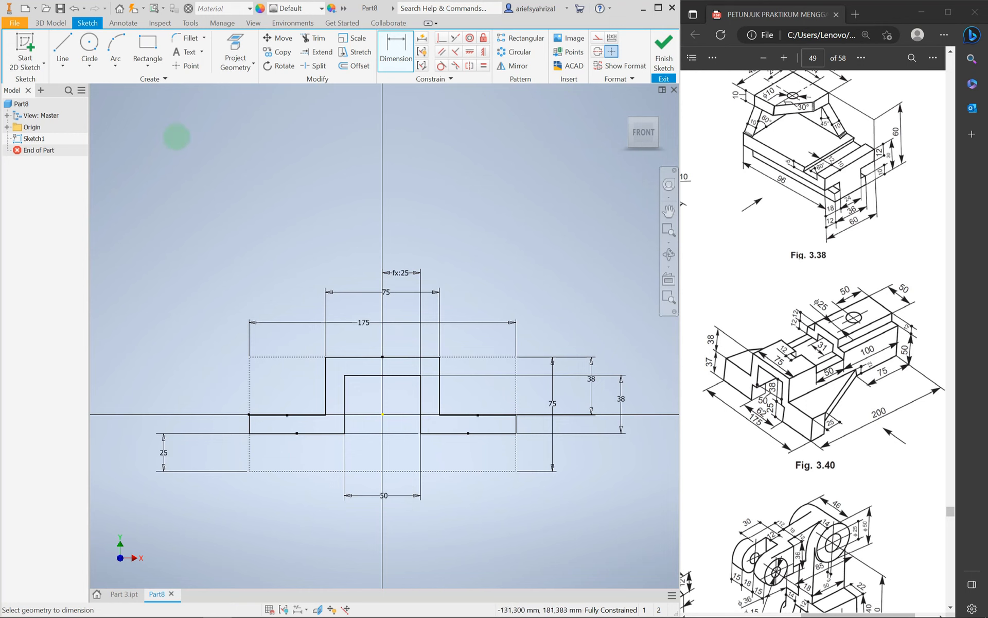
Step: Extrude the stepped profile 100 mm in the flipped direction, backward from the sketch plane
scroll(274, 433, up, 5)
scroll(273, 433, down, 8)
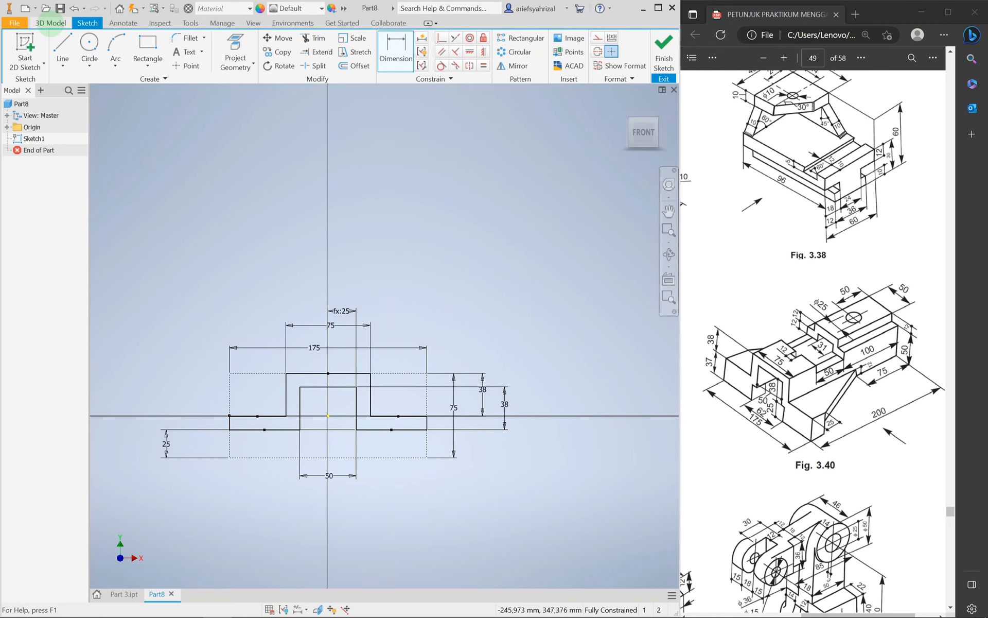
click(50, 23)
click(64, 50)
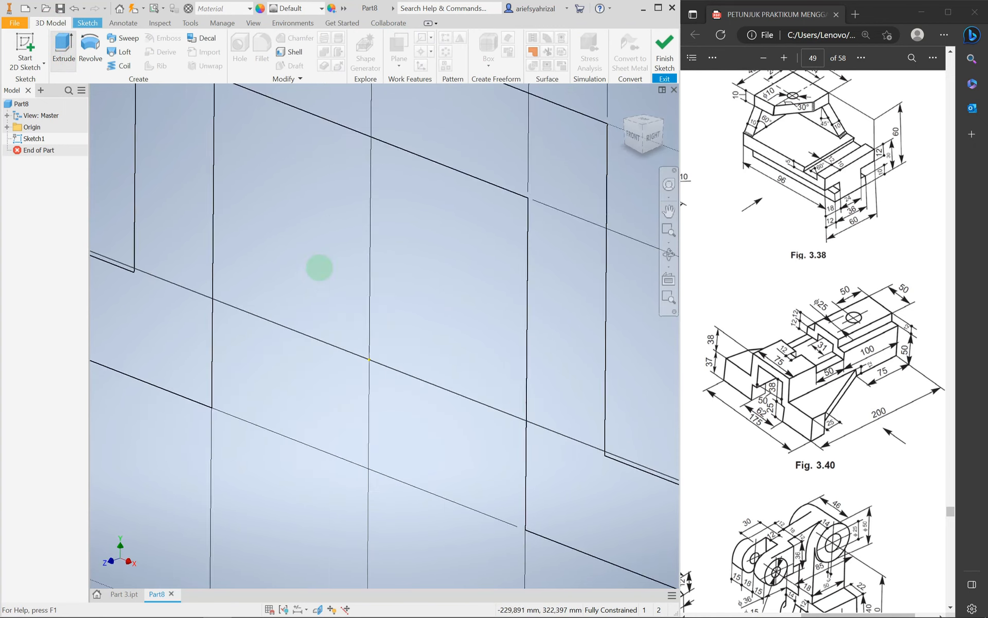
scroll(293, 331, down, 6)
scroll(470, 393, up, 2)
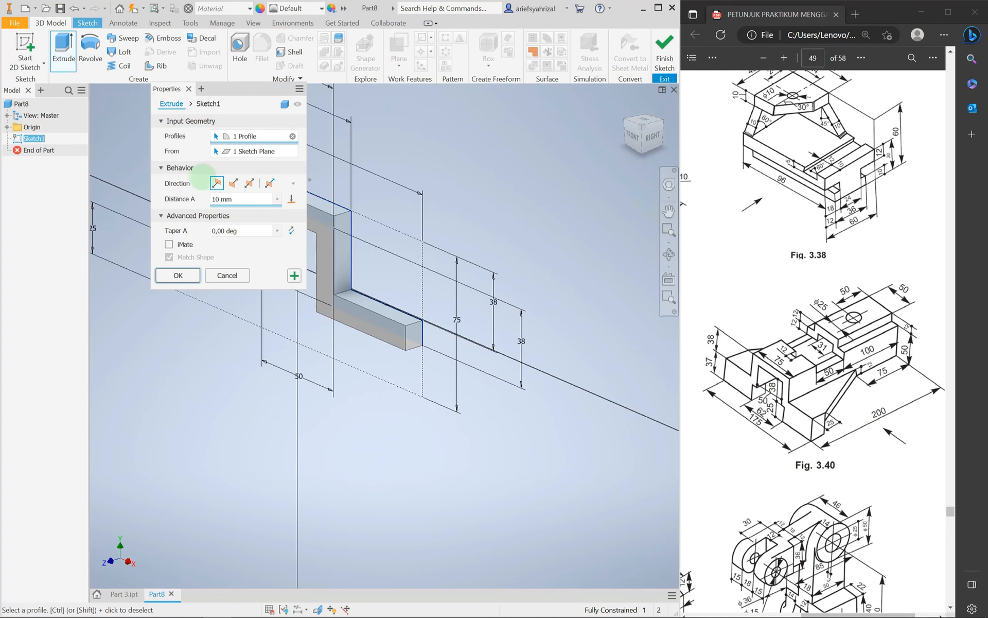
click(233, 183)
scroll(490, 458, down, 5)
scroll(446, 440, up, 3)
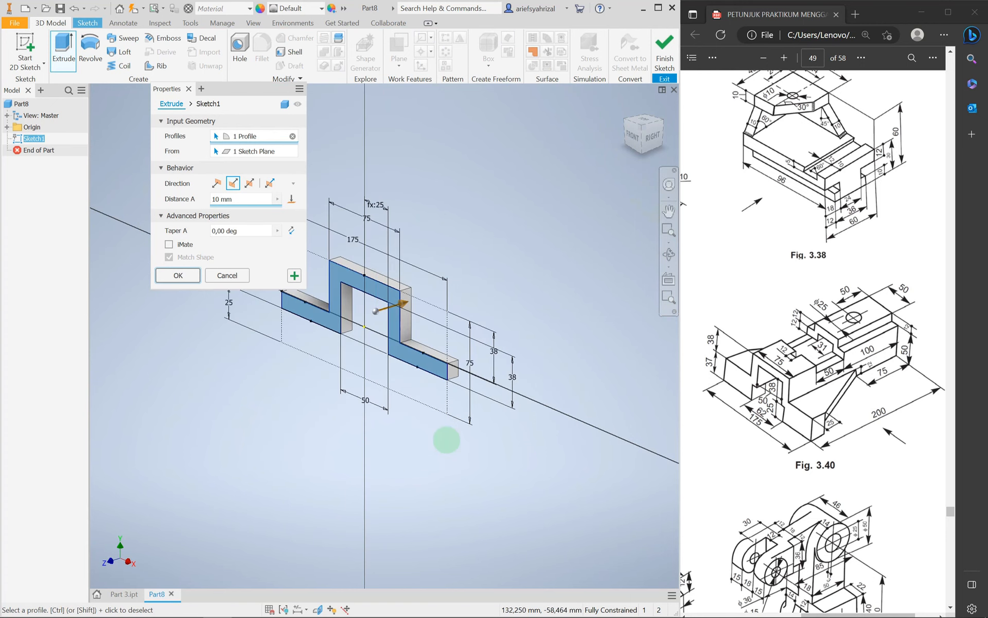
click(216, 181)
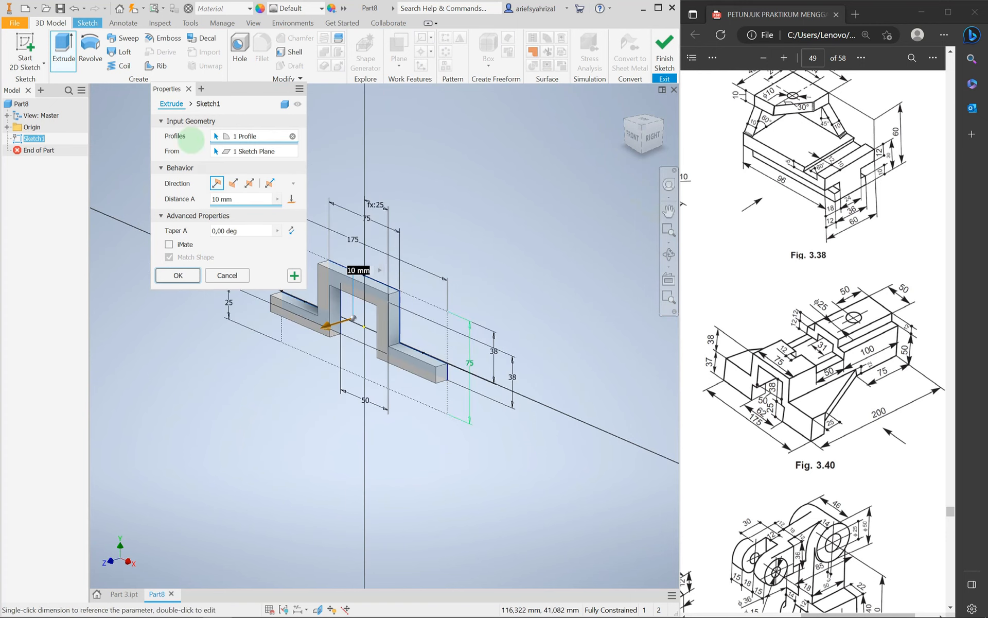
click(233, 183)
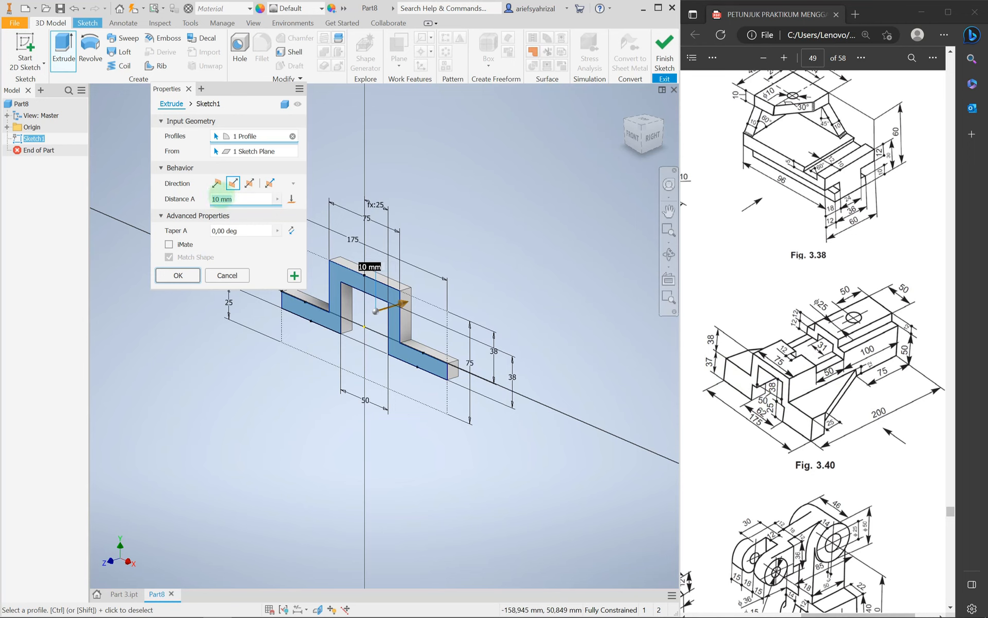
click(219, 198)
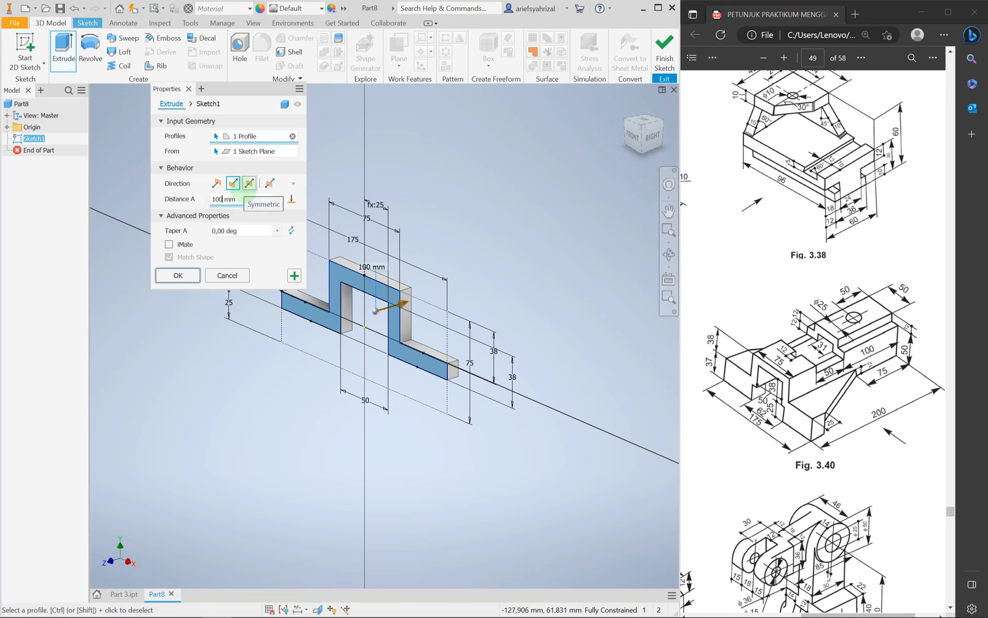
click(249, 183)
click(177, 275)
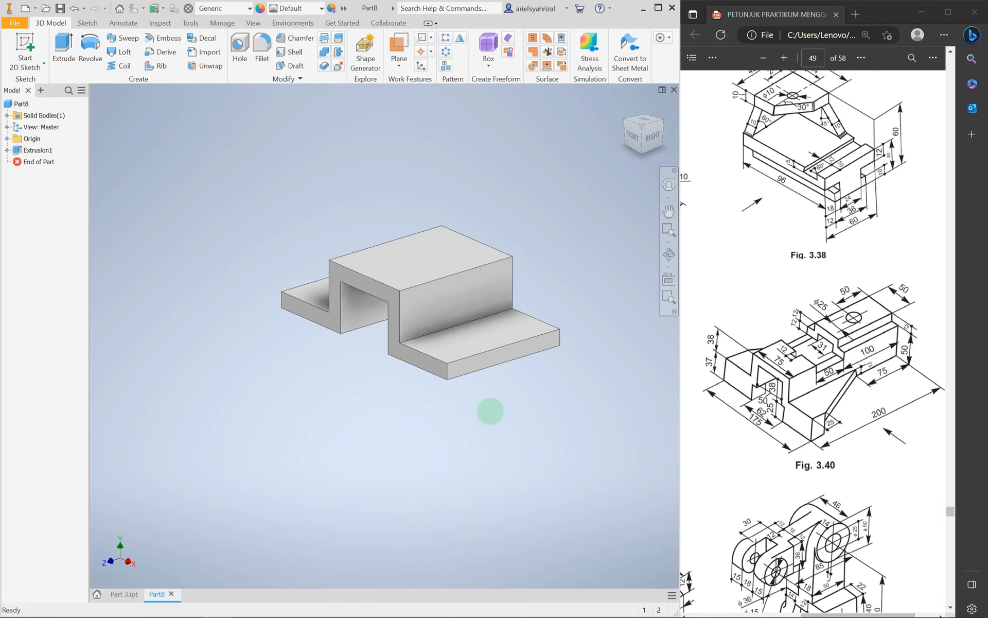
Step: Create a sketch on the back face of the extruded body and project the face's outline into it
shift+middle_drag(470, 434, 442, 411)
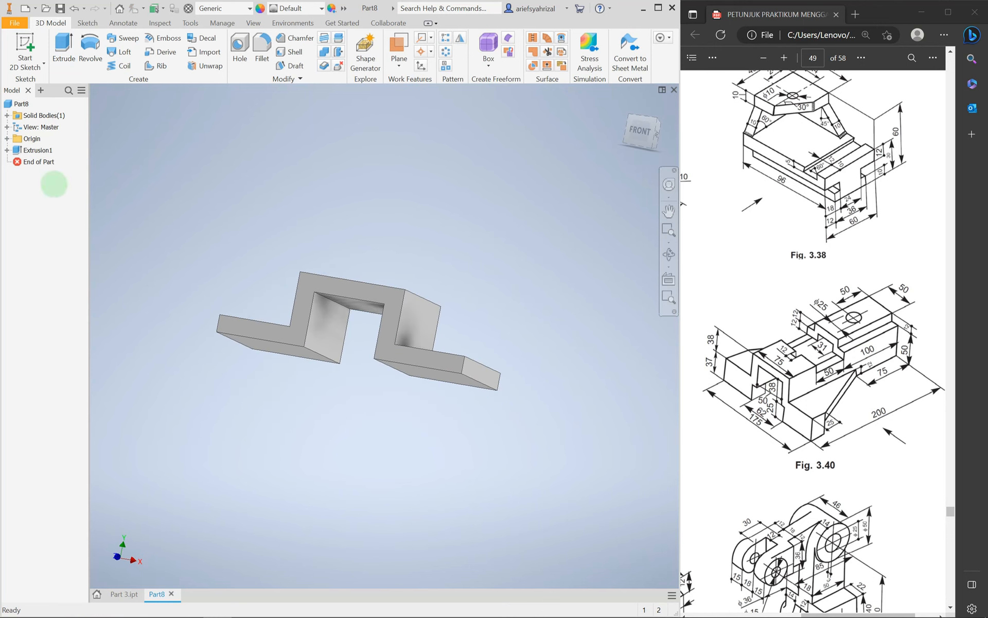
shift+middle_drag(348, 338, 303, 366)
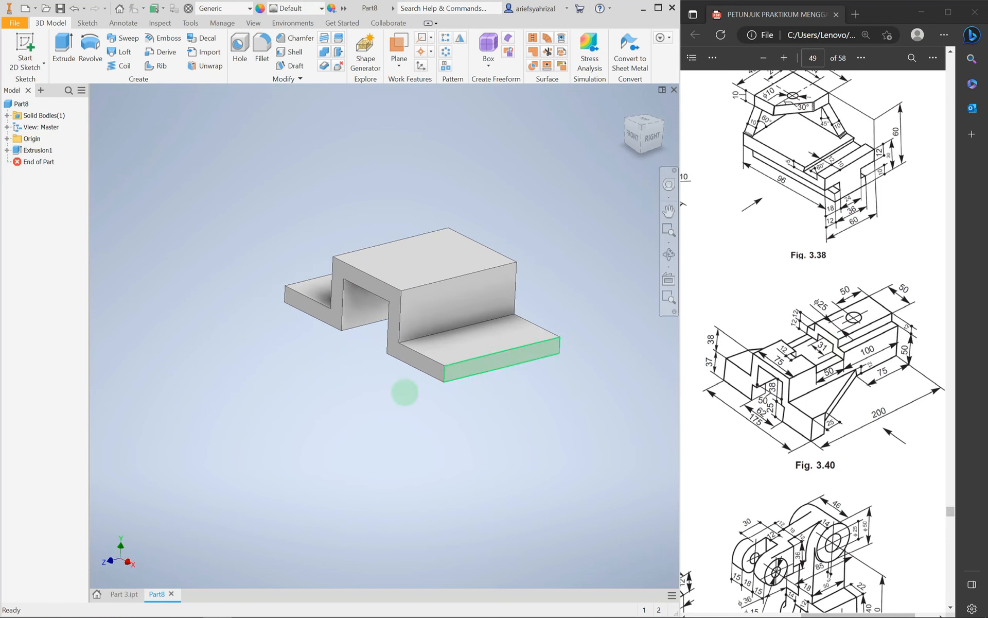
shift+middle_drag(317, 410, 512, 315)
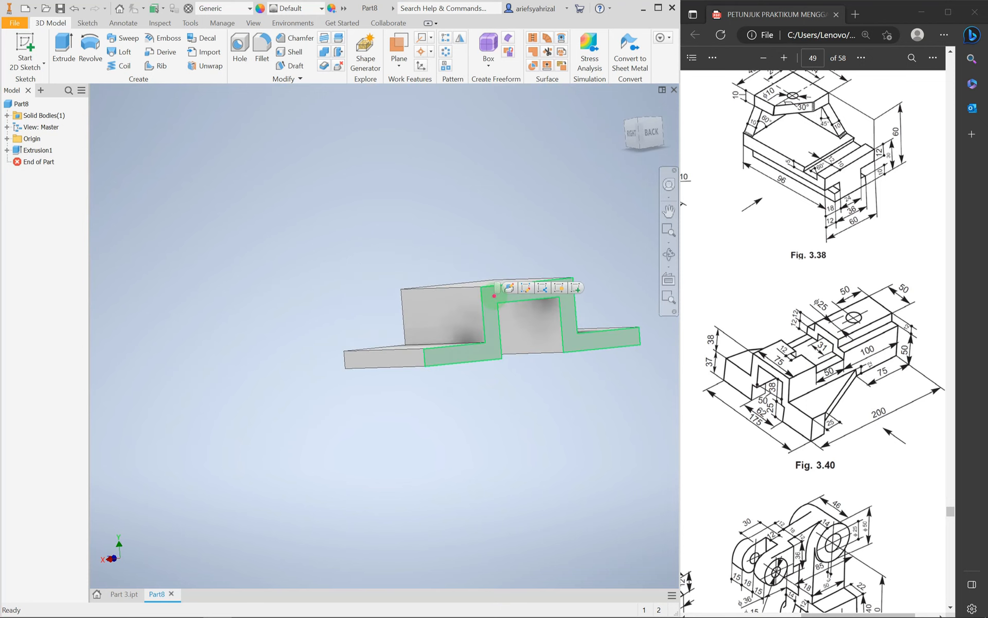
click(512, 314)
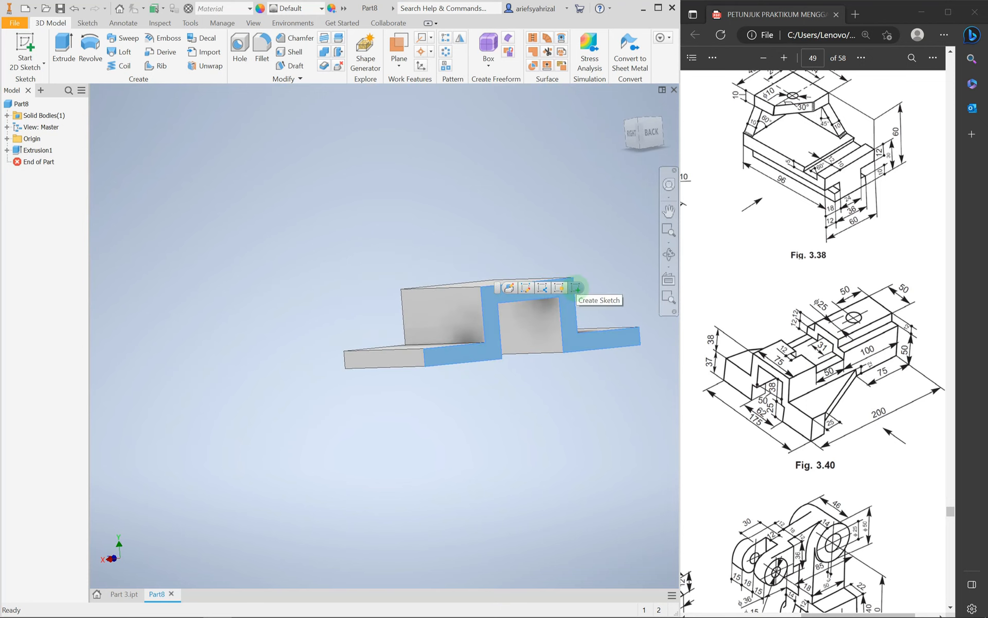
click(575, 288)
click(234, 42)
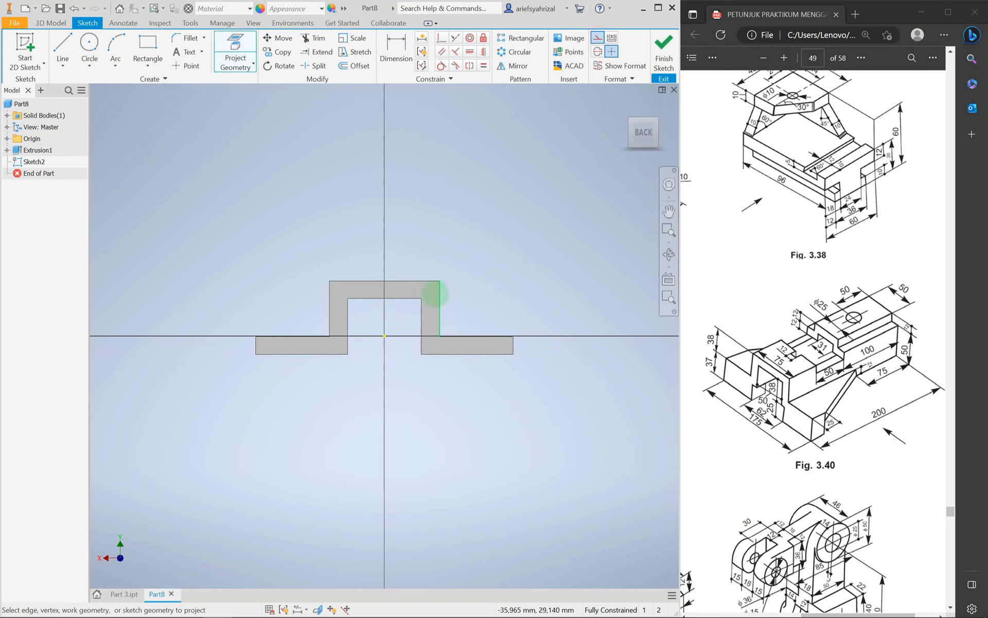
click(430, 286)
scroll(395, 281, down, 3)
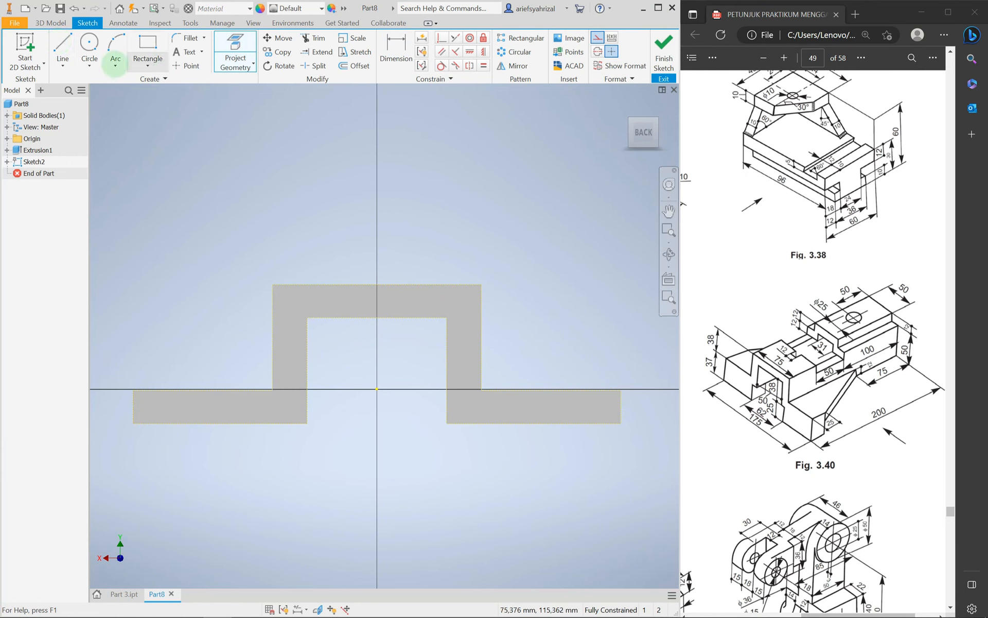
click(56, 55)
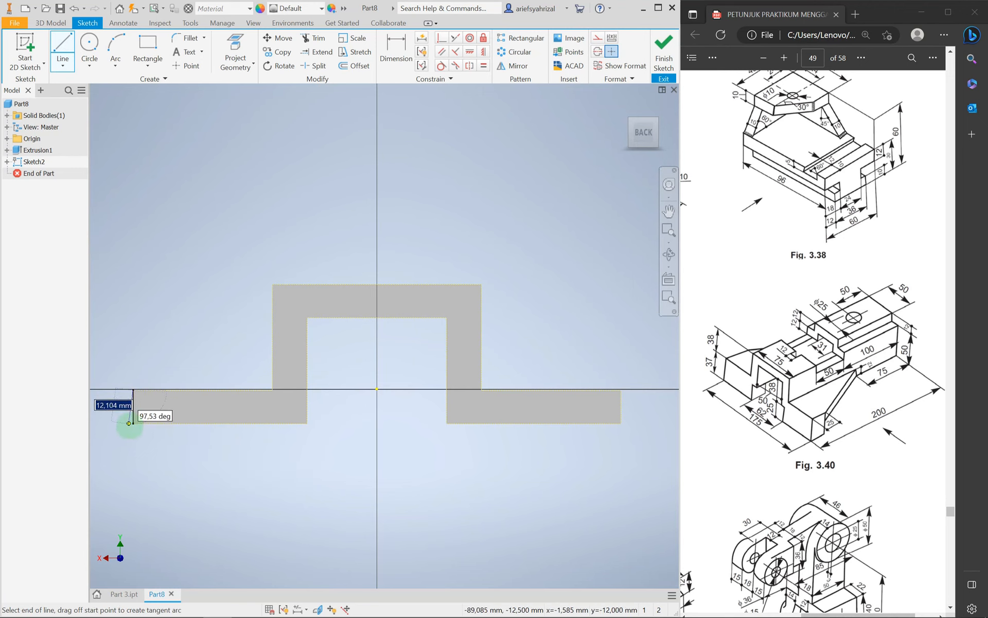
click(133, 423)
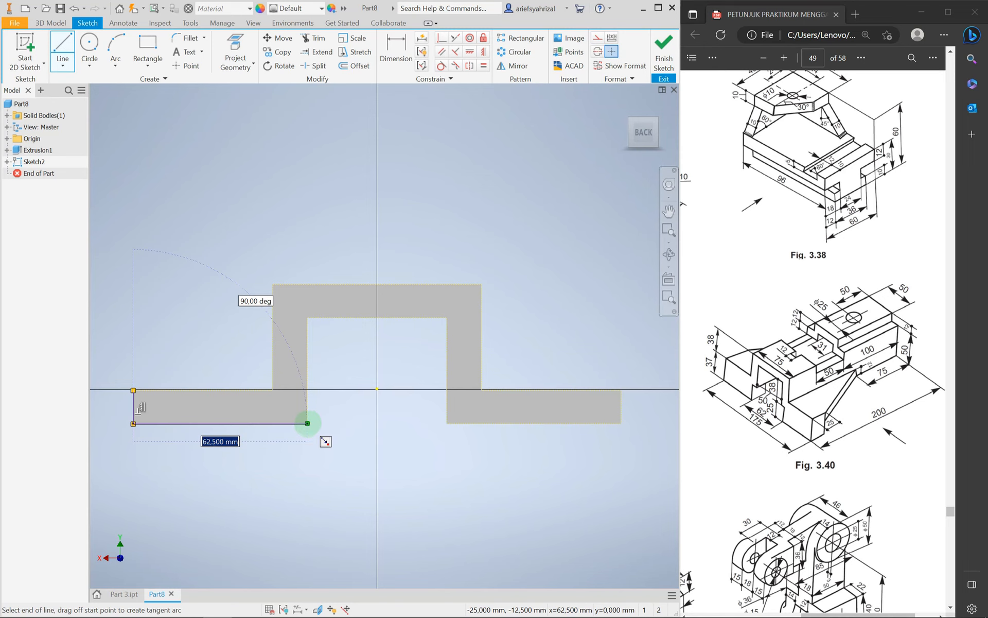
click(307, 423)
key(Escape)
Step: Trace the left leg's outer side with a line from the flange's upper surface to the bridge's upper corner
click(65, 40)
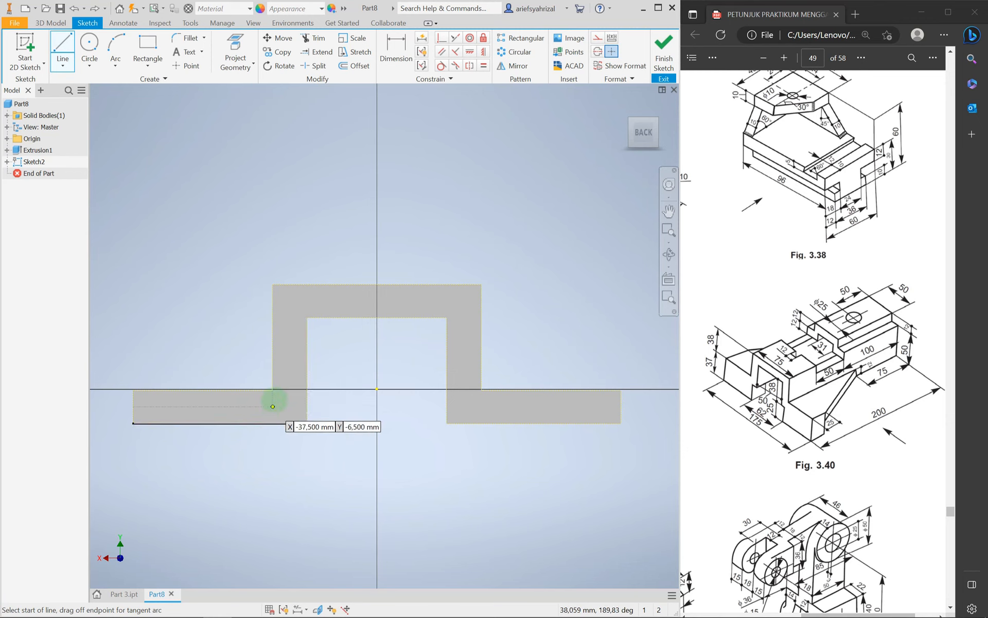
click(273, 389)
click(273, 284)
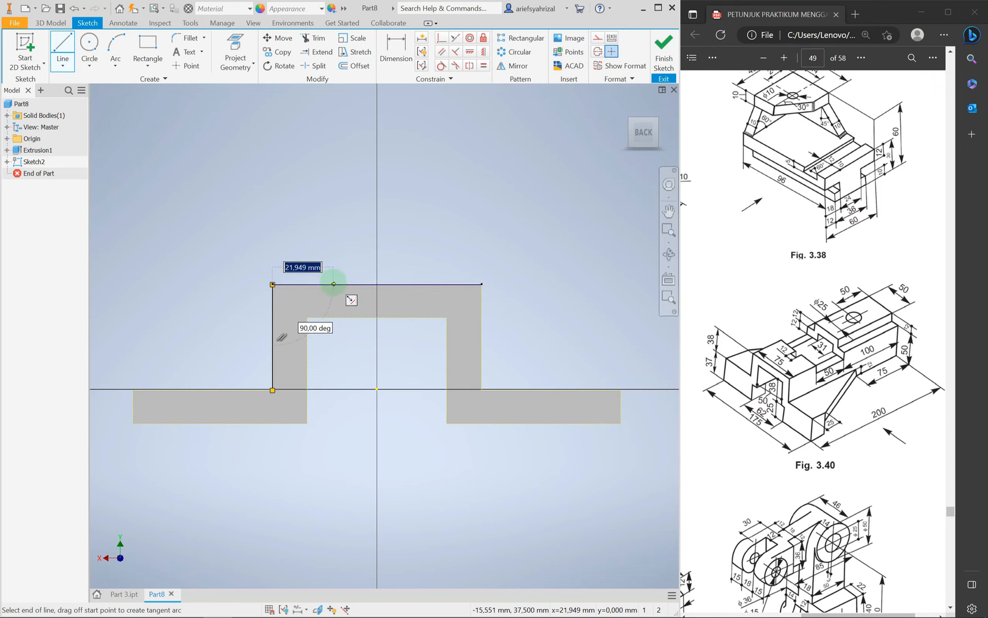
key(Escape)
Step: Trace the left leg's inner side and foot with lines, closing them up to the outer side at the flange's upper surface
click(63, 52)
click(446, 317)
click(308, 317)
click(308, 423)
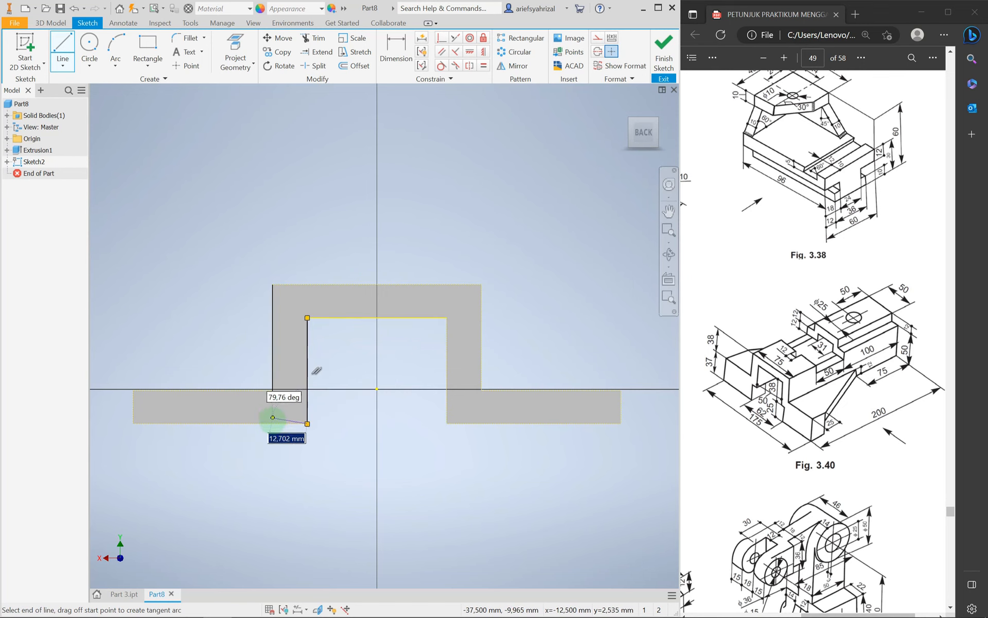
click(273, 423)
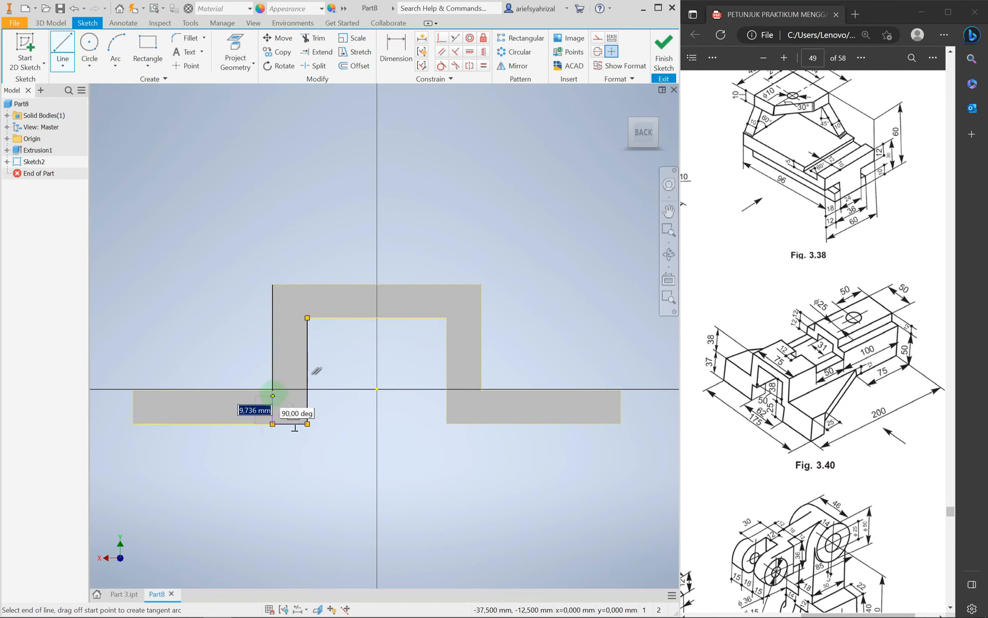
click(273, 391)
key(Escape)
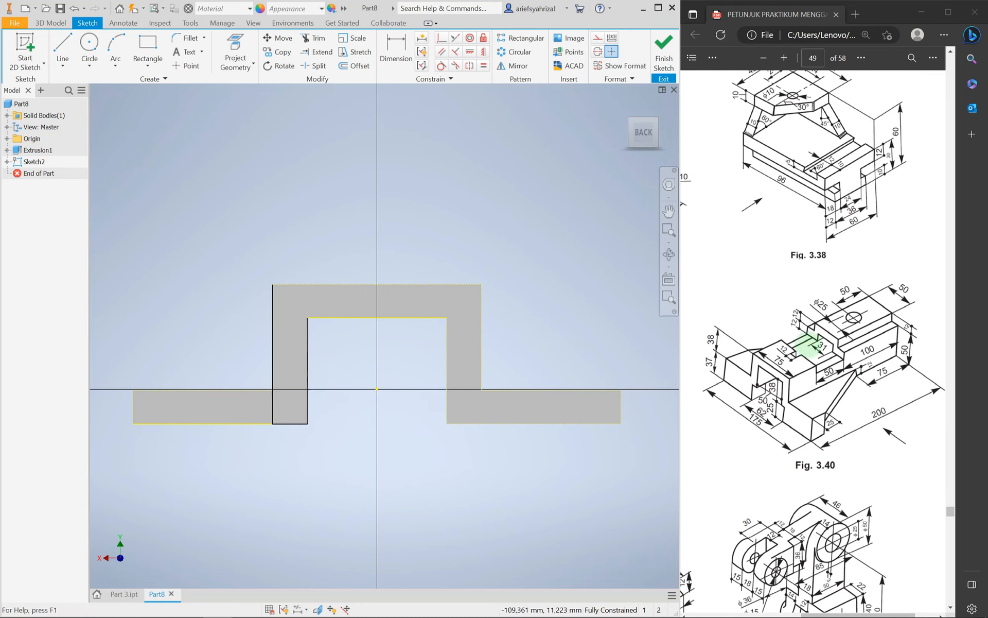
Step: Draw a rectangle about 23 mm wide and 10 mm high standing on the bridge's upper edge
click(147, 42)
click(343, 284)
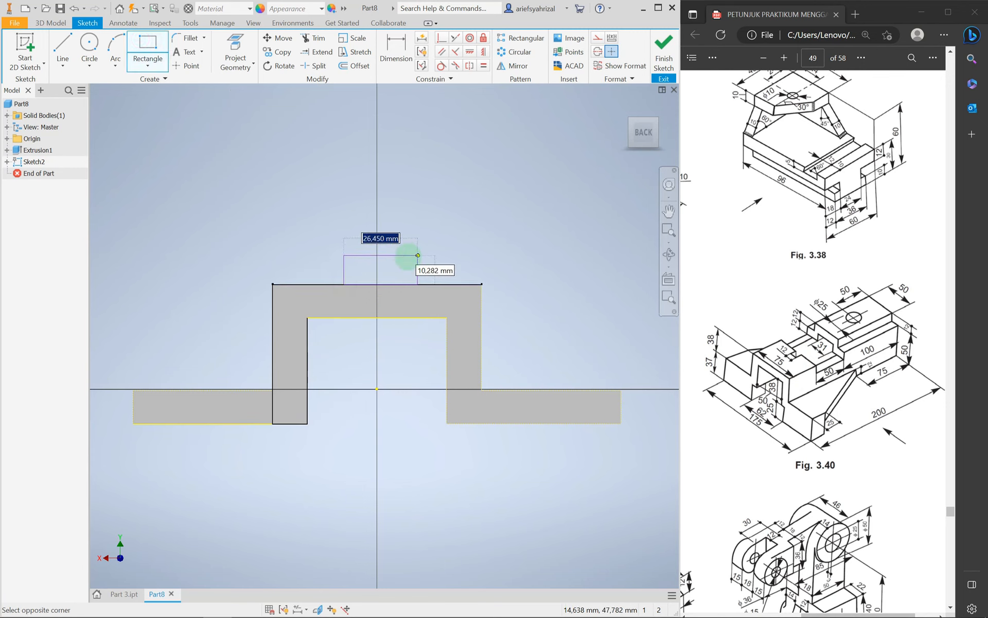
click(408, 257)
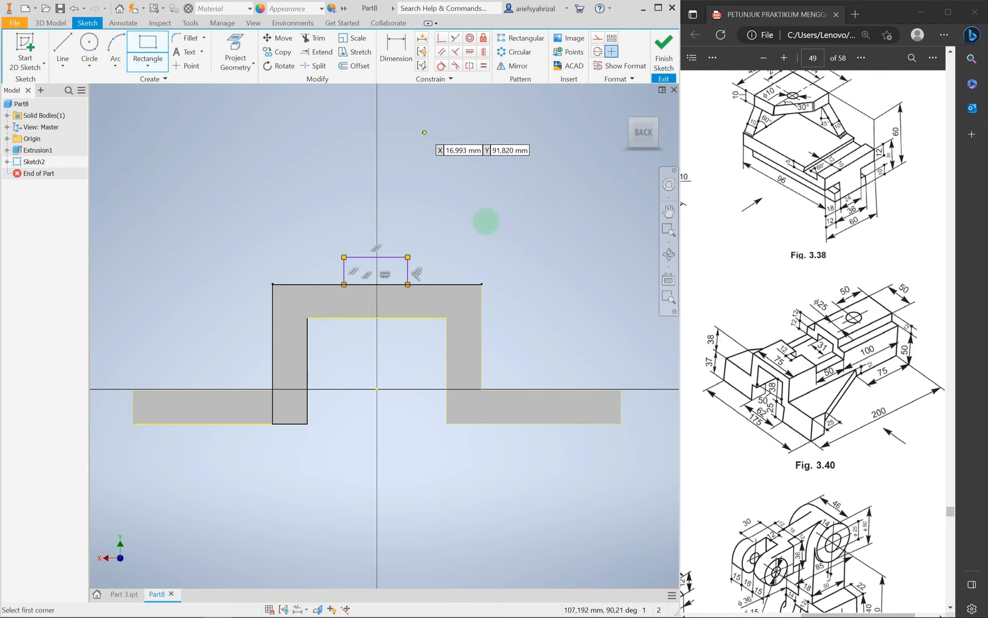
key(Escape)
click(443, 283)
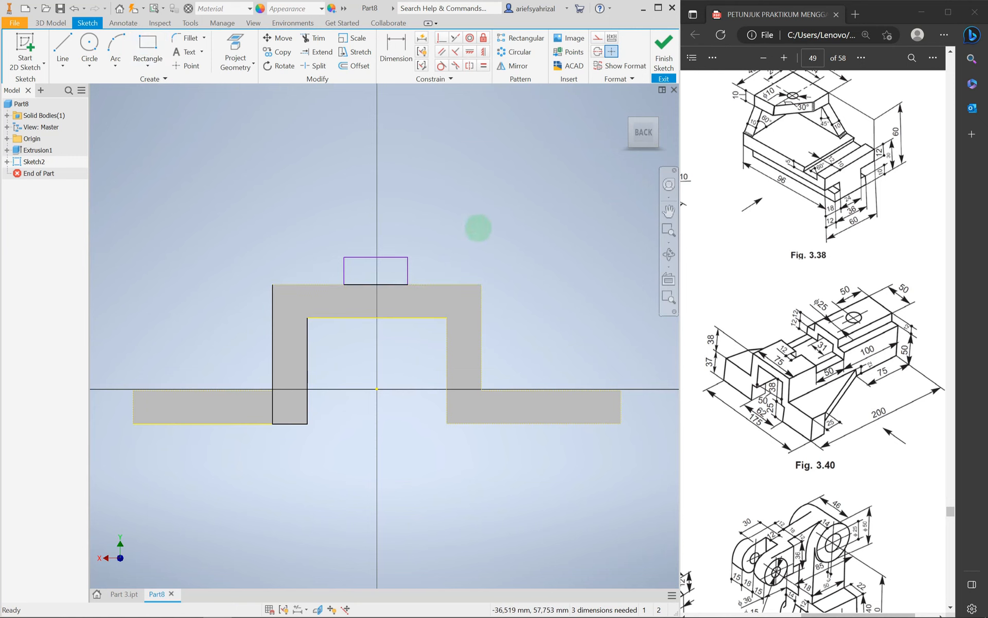
Step: Set the height of the rectangle above the bridge to 12 mm
click(396, 51)
click(437, 284)
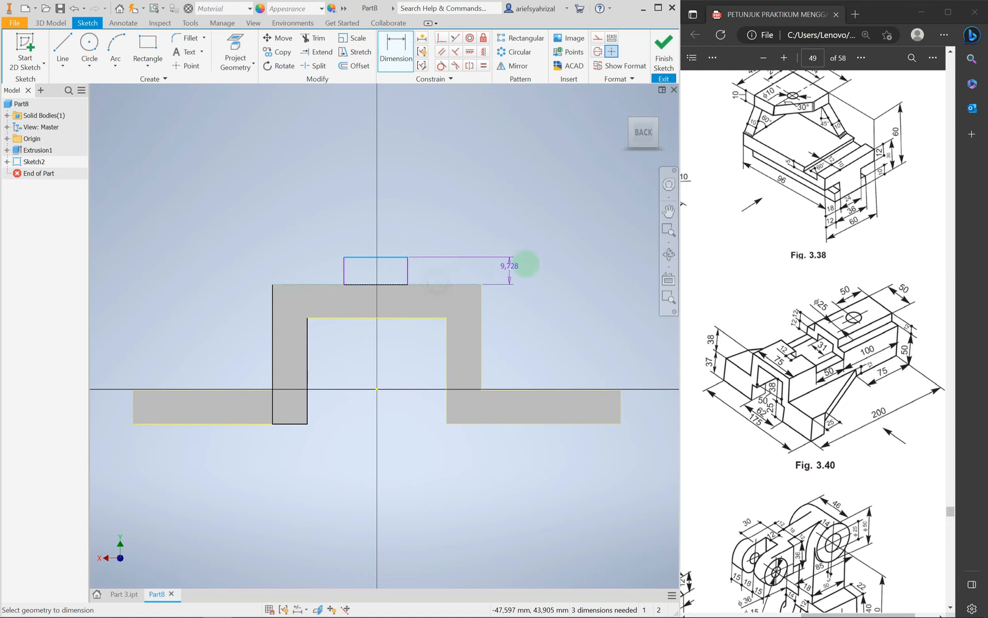
click(536, 271)
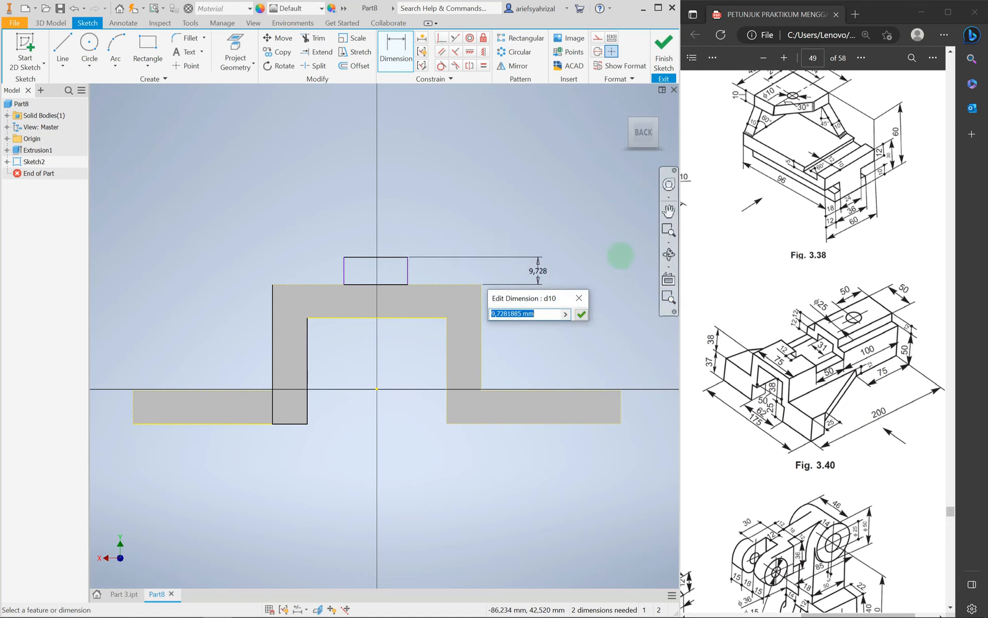
key(Return)
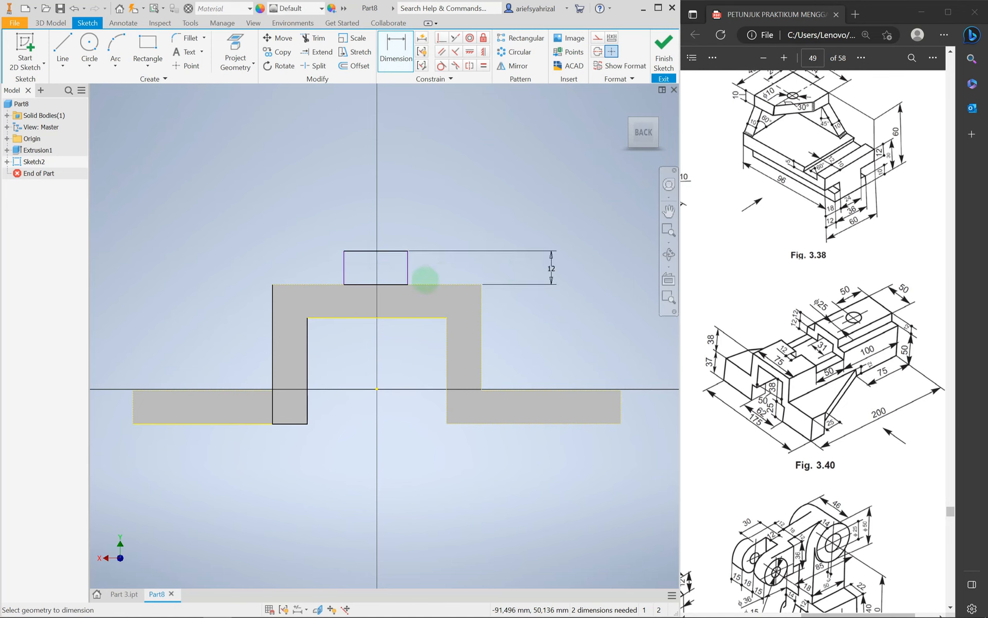
Step: Set the rectangle's width to 50 mm and align the midpoint of its upper edge vertically with the origin
click(393, 216)
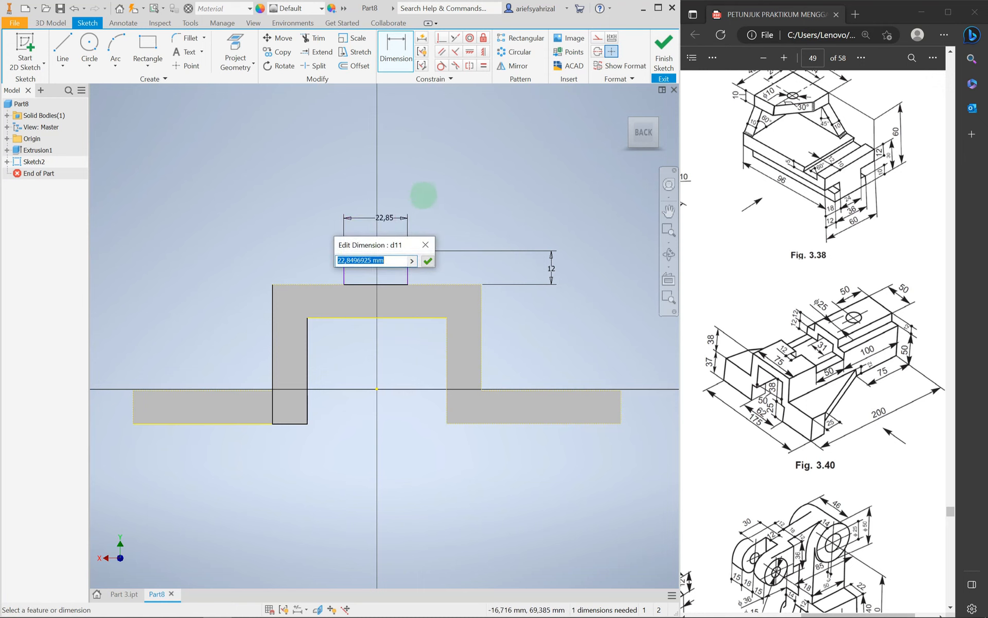
key(Return)
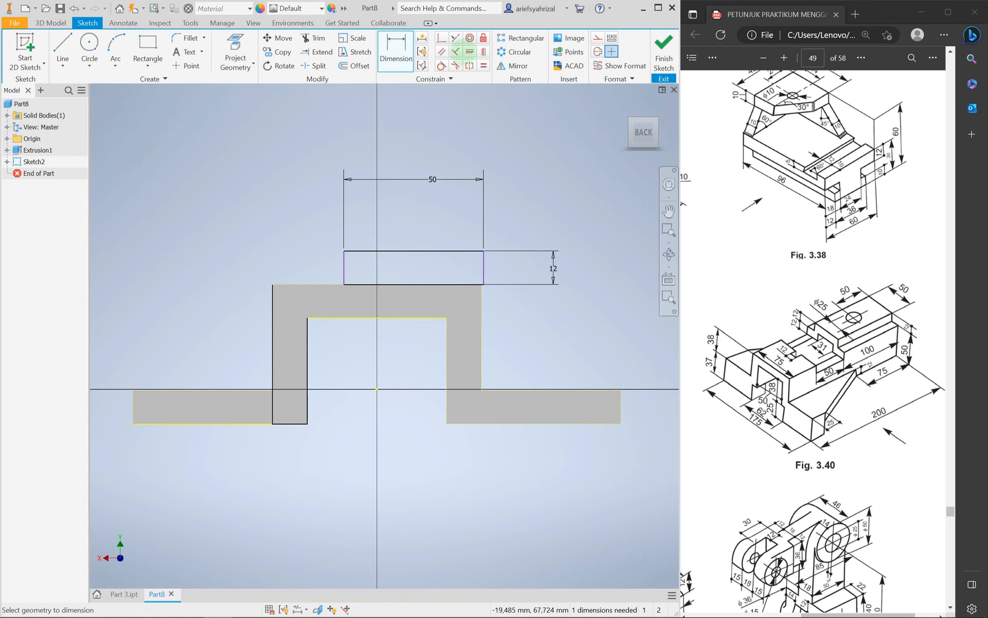
click(484, 51)
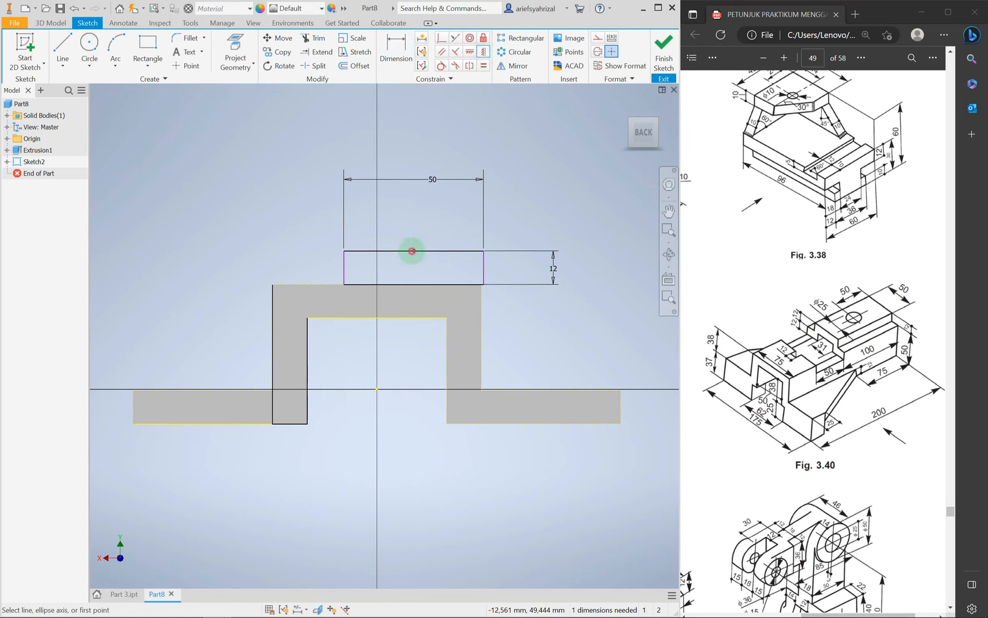
click(376, 388)
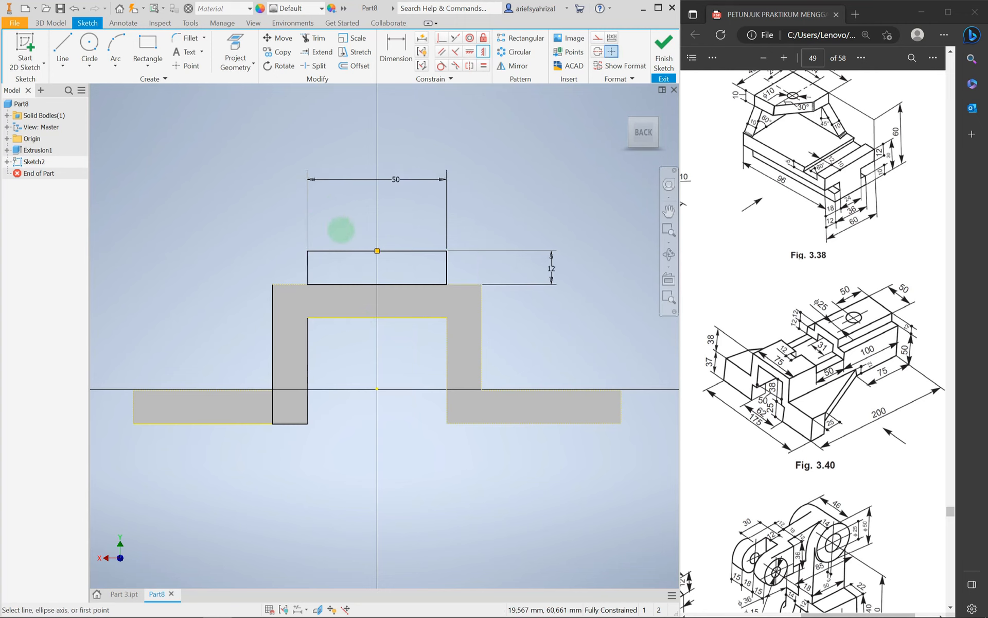
Step: Draw a second rectangle about 25 mm wide inside the bridge, rising from the bridge's underside
click(146, 45)
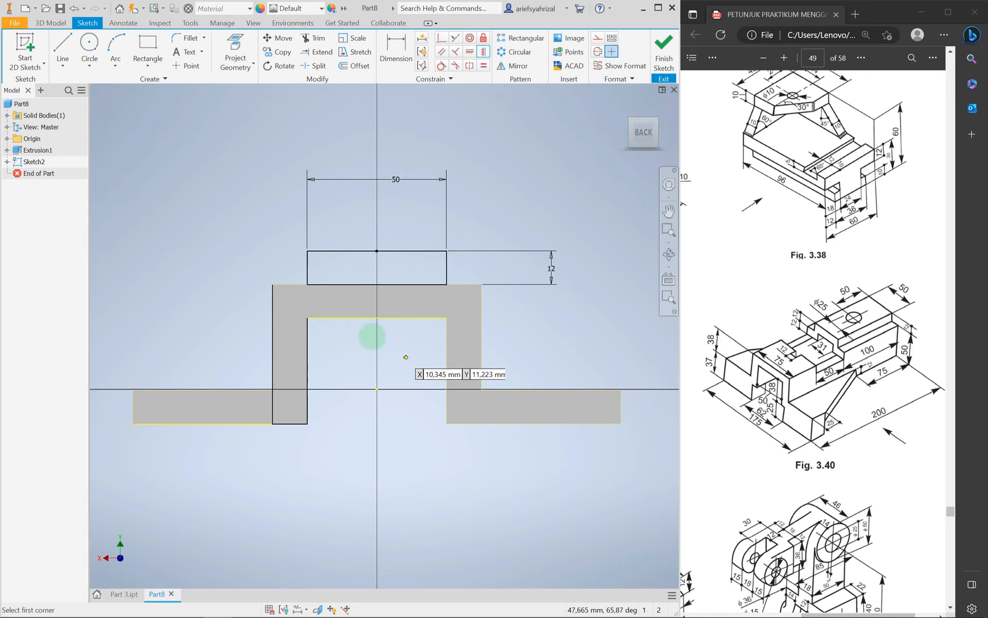
click(344, 317)
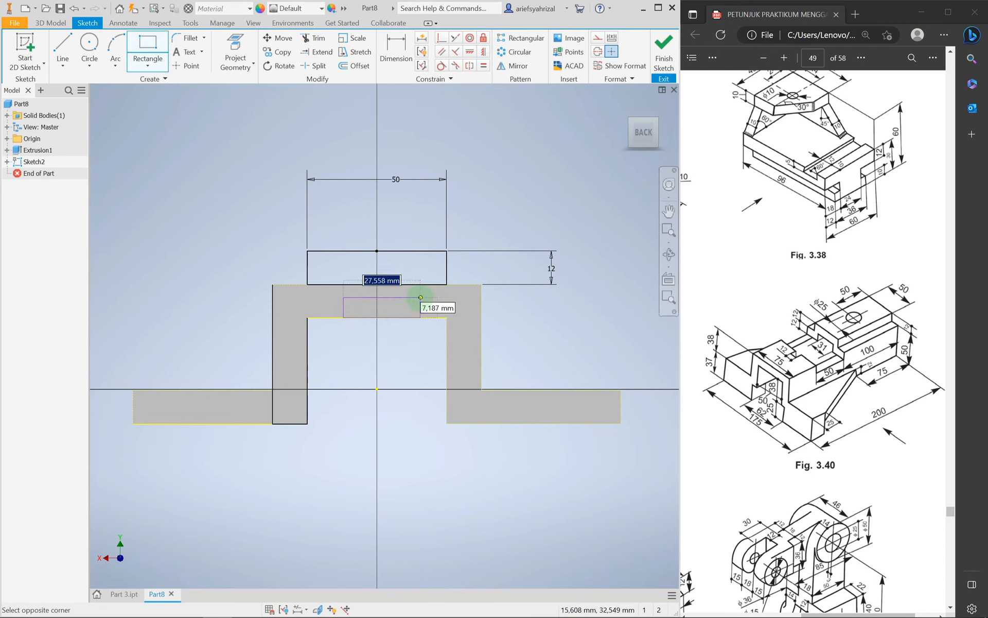
click(413, 296)
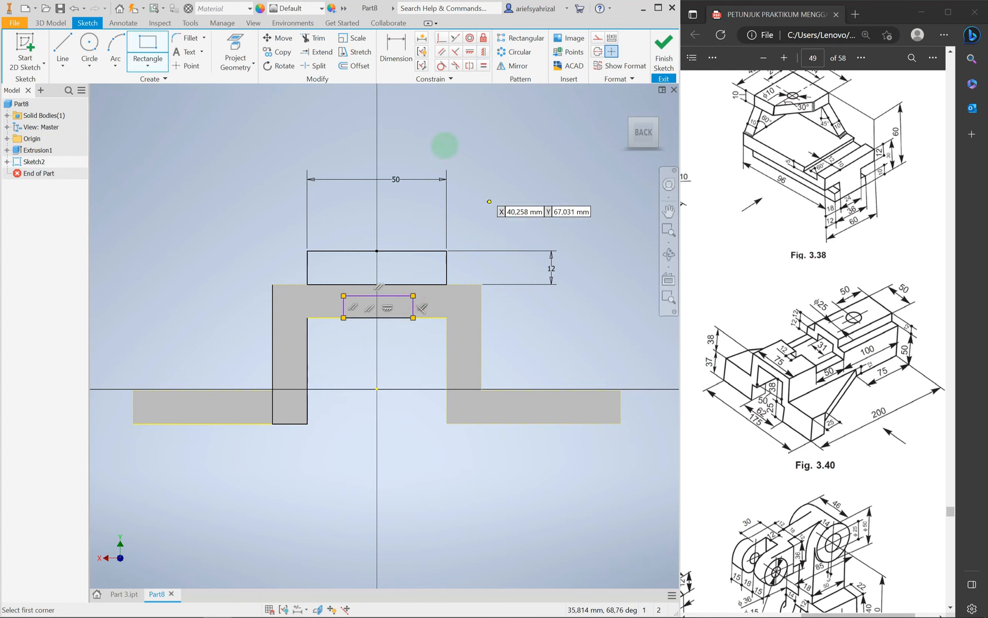
key(Escape)
click(324, 317)
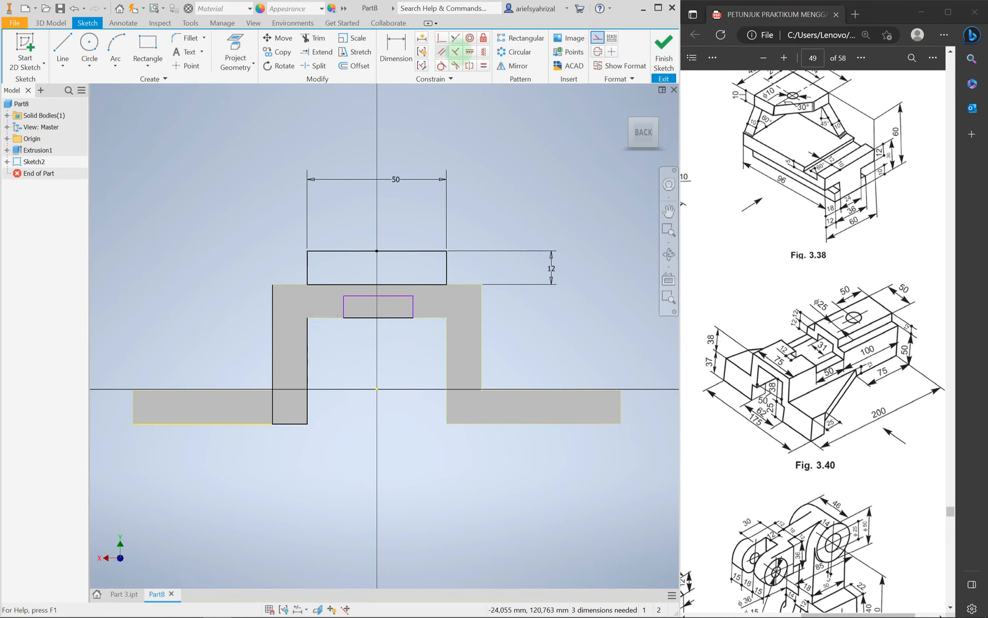
Step: Make the second rectangle's upper edge collinear with the bridge's upper edge
key(d)
click(456, 38)
click(389, 296)
click(379, 285)
key(d)
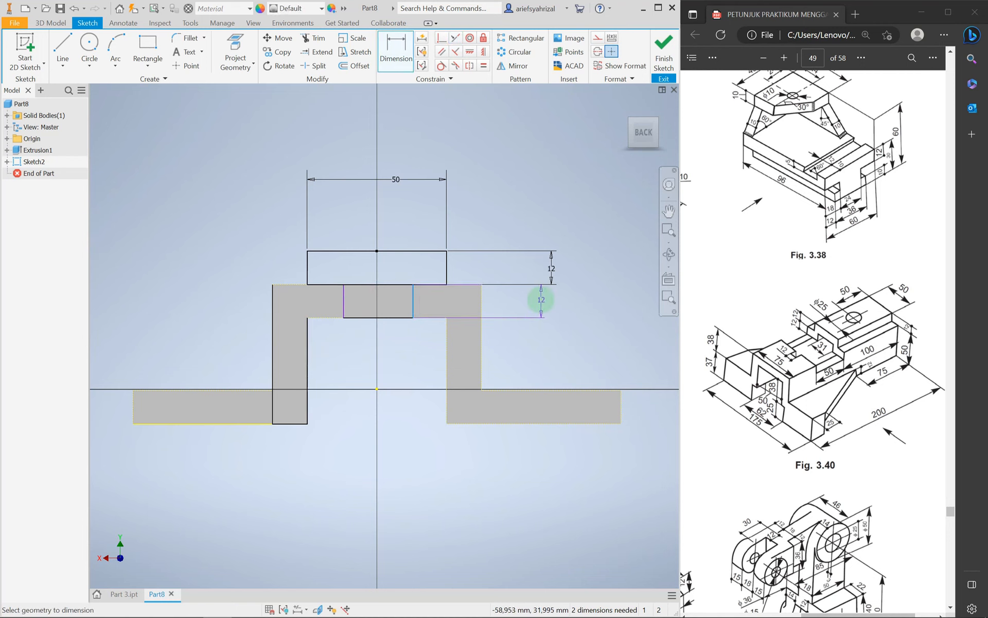
key(Escape)
Step: Set the width of the rectangle inside the bridge to 31 mm
click(388, 317)
click(396, 54)
click(396, 318)
click(393, 345)
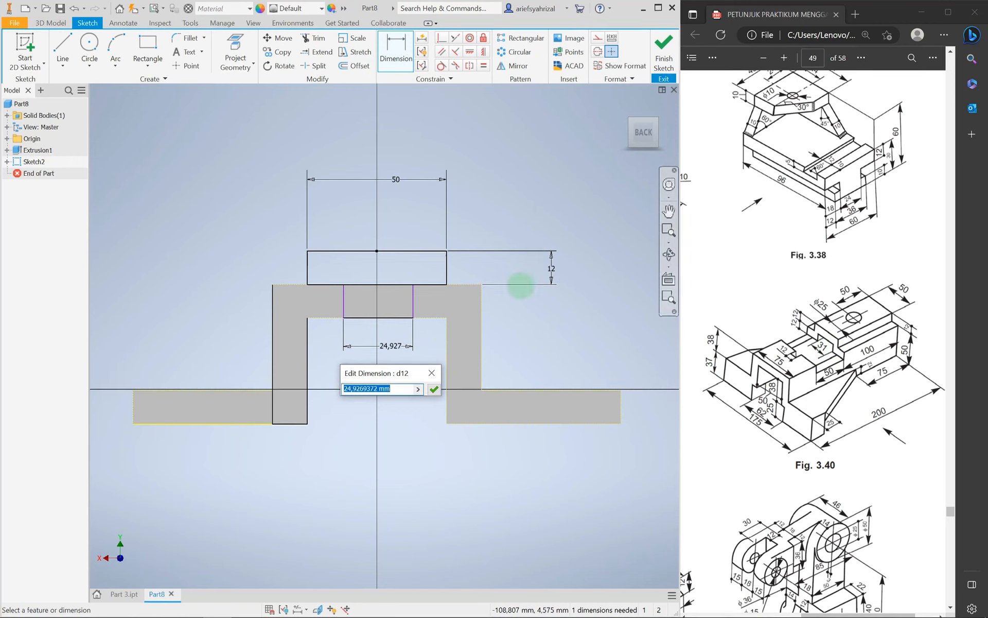
text(31)
key(Return)
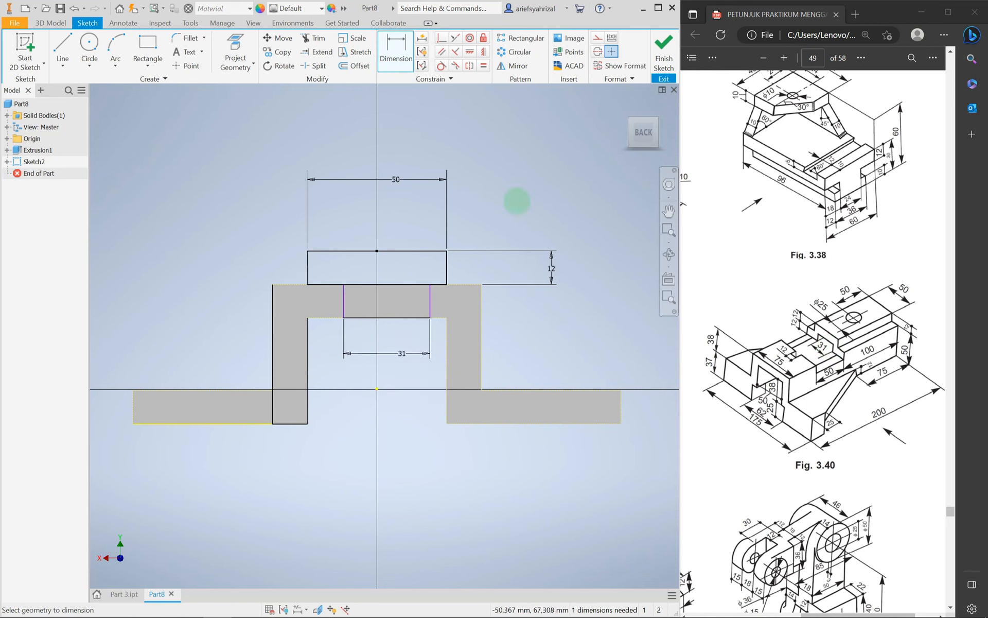
Step: Centre the 31 mm rectangle by aligning the midpoint of its upper edge vertically with the origin
click(482, 52)
click(386, 288)
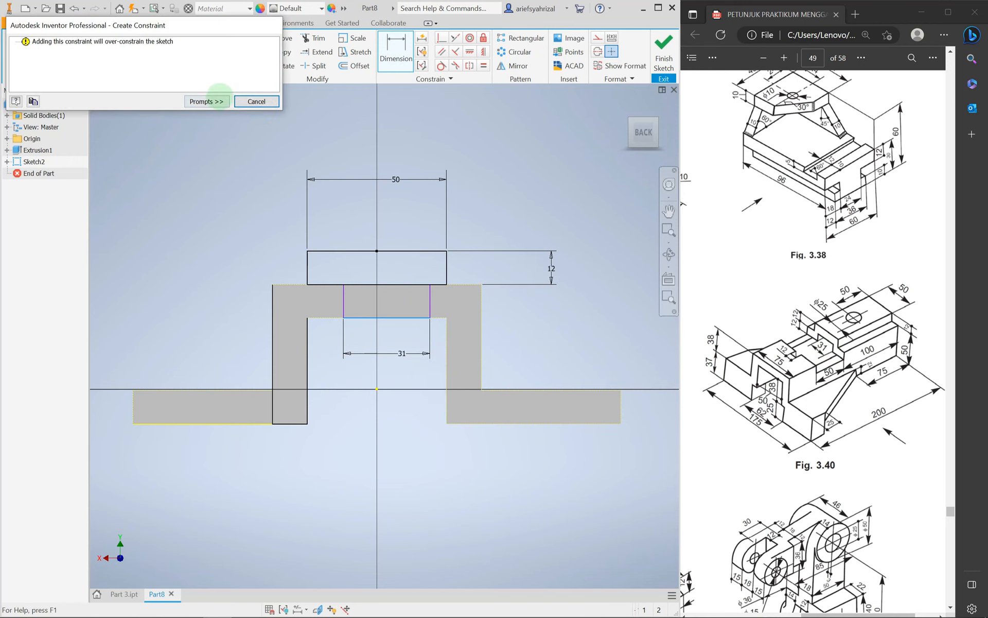
click(252, 101)
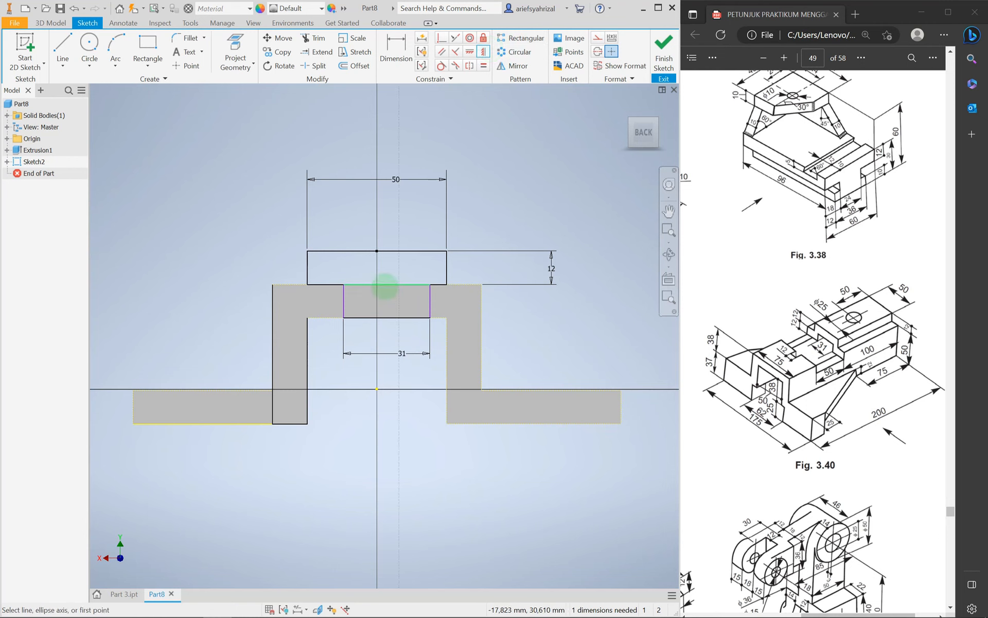
click(375, 389)
Step: Trace the bridge's upper edge left of the 50 mm rectangle and its underside on both sides of the 31 mm rectangle
click(62, 52)
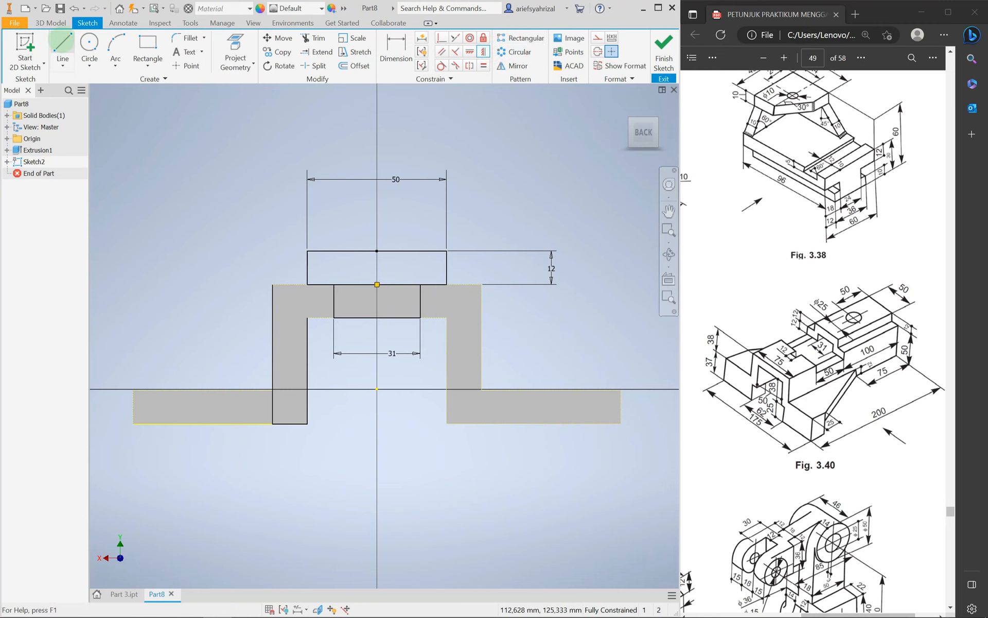
click(273, 284)
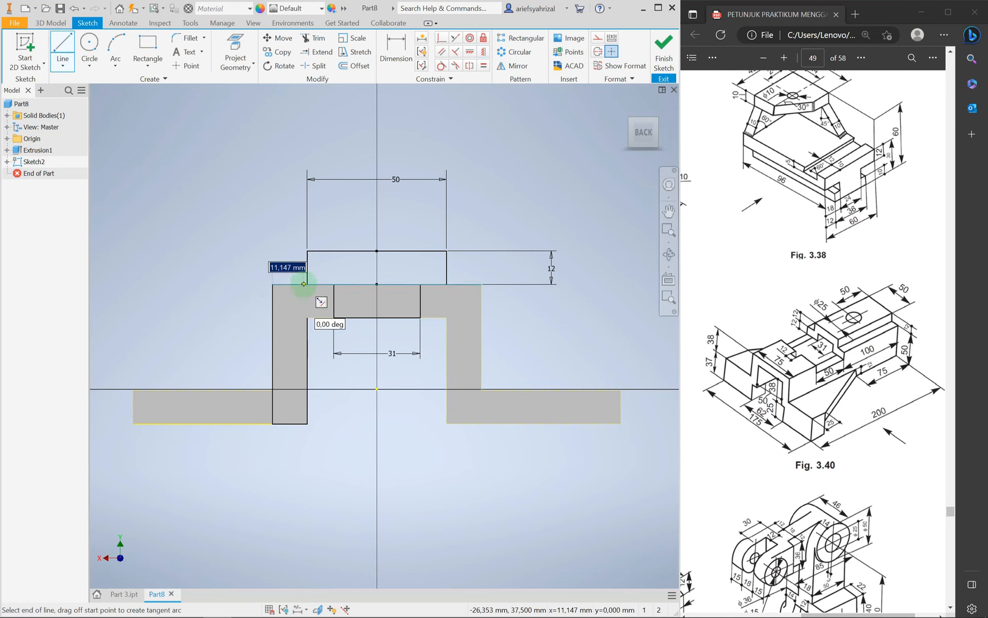
double_click(307, 284)
click(308, 317)
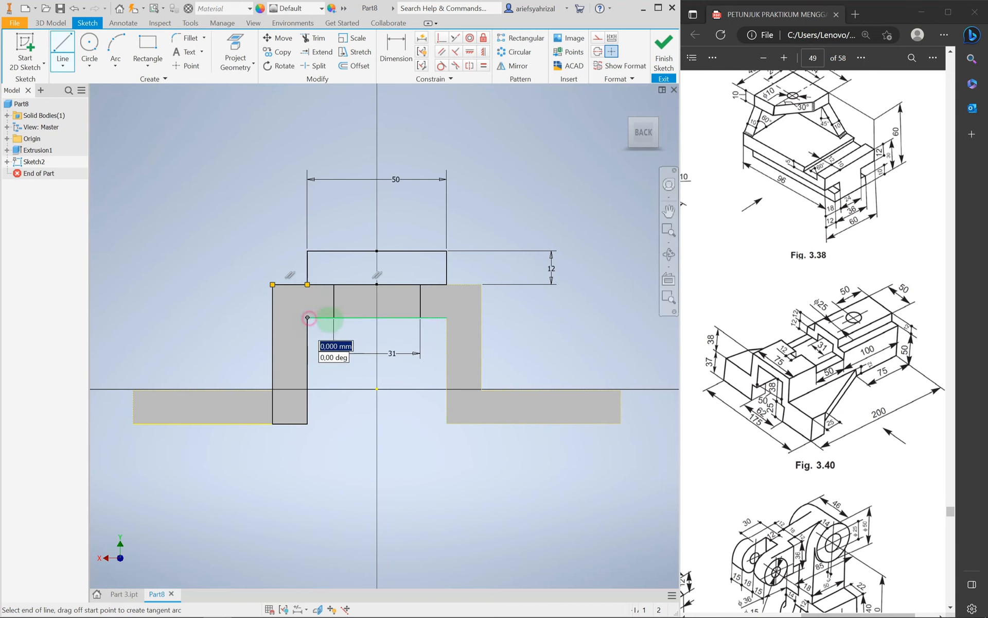
double_click(334, 317)
click(420, 318)
click(447, 318)
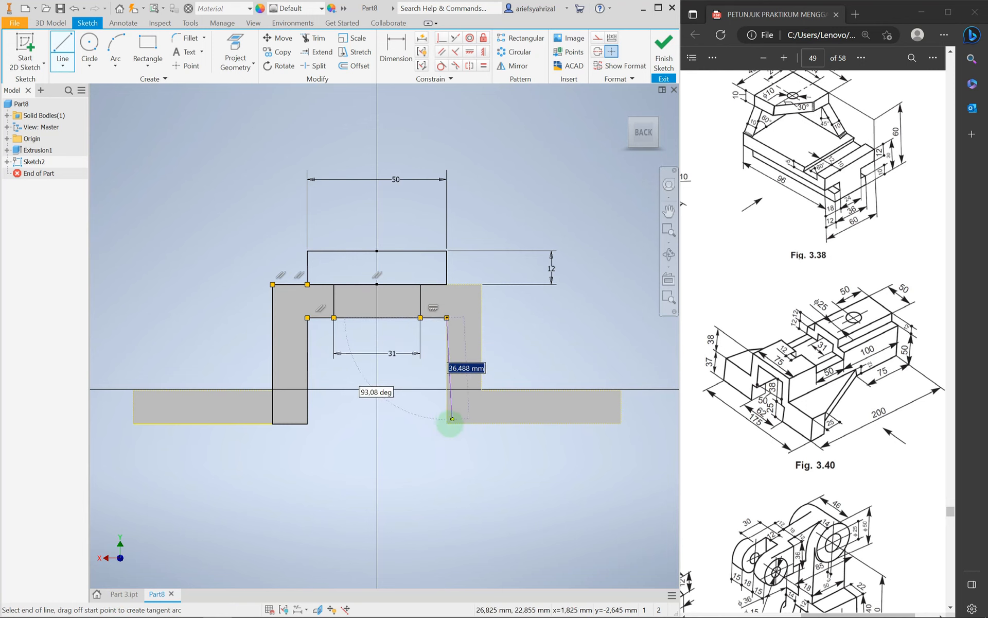
Step: Trace the right leg's inner side, foot and outer side with lines, closing the outline at the 50 mm rectangle's lower corner
click(446, 423)
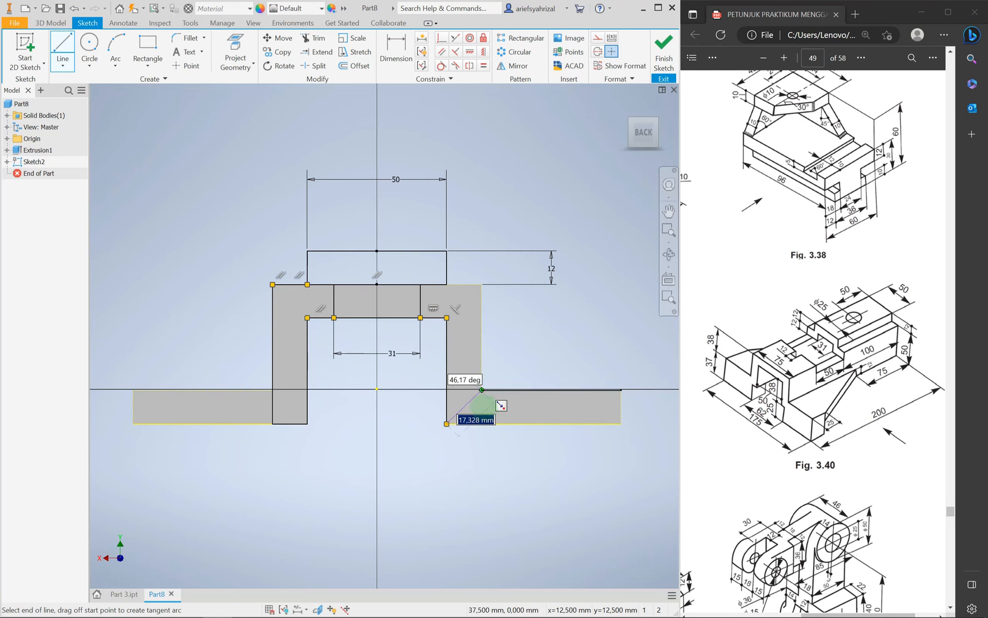
double_click(482, 423)
click(482, 423)
click(482, 285)
click(447, 284)
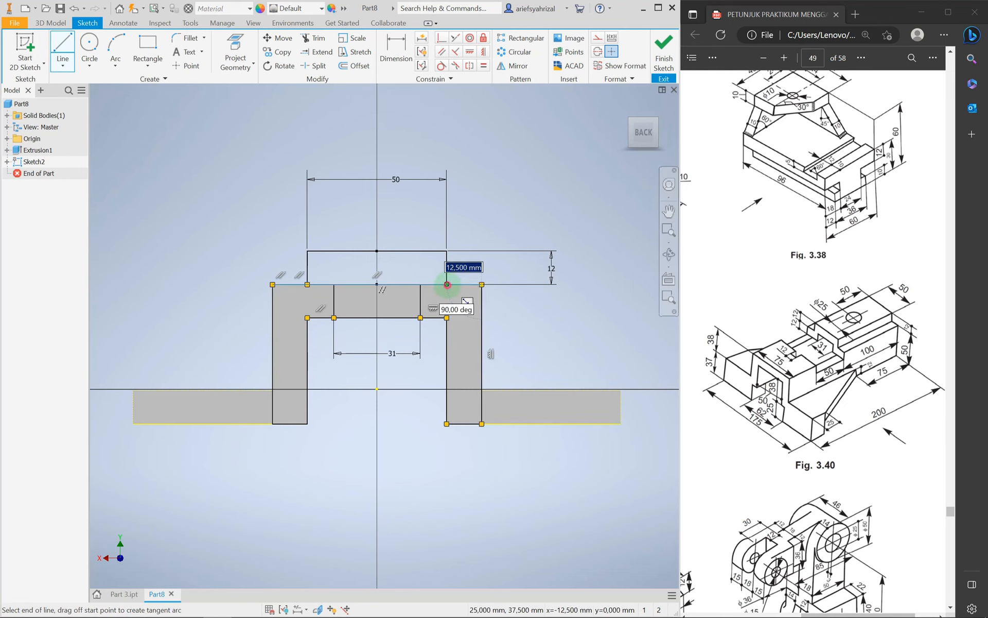
key(Escape)
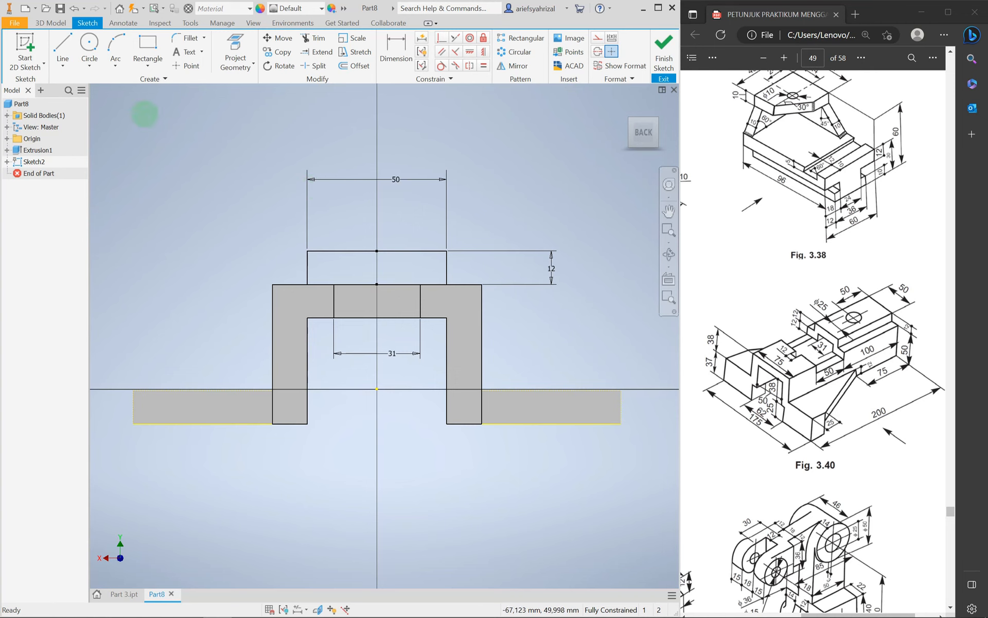
Step: Extrude the raised rectangle and both leg profiles 100 mm outward from the back face, joined to the body
click(47, 23)
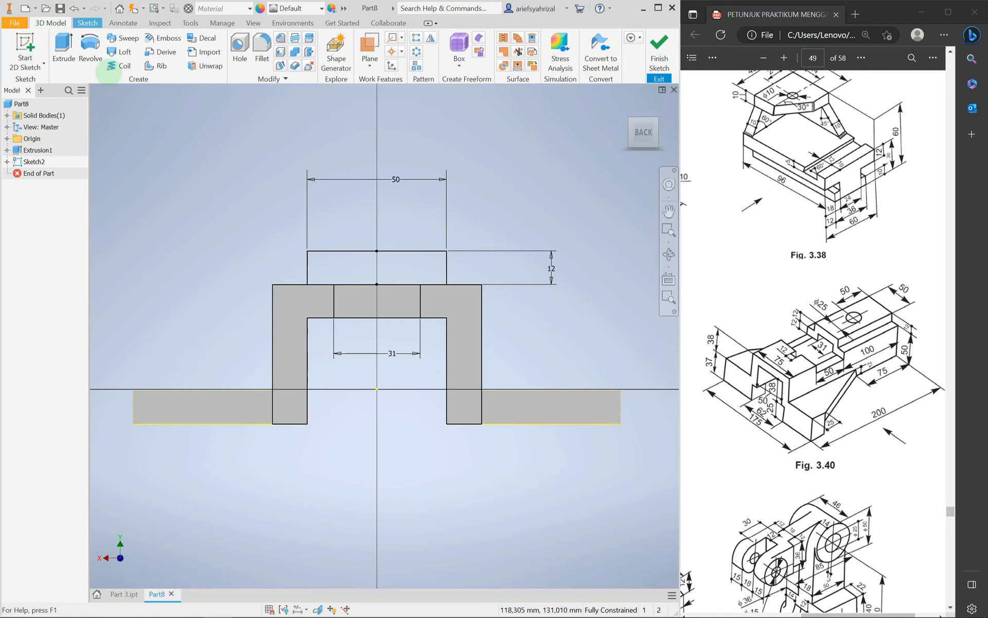
click(62, 47)
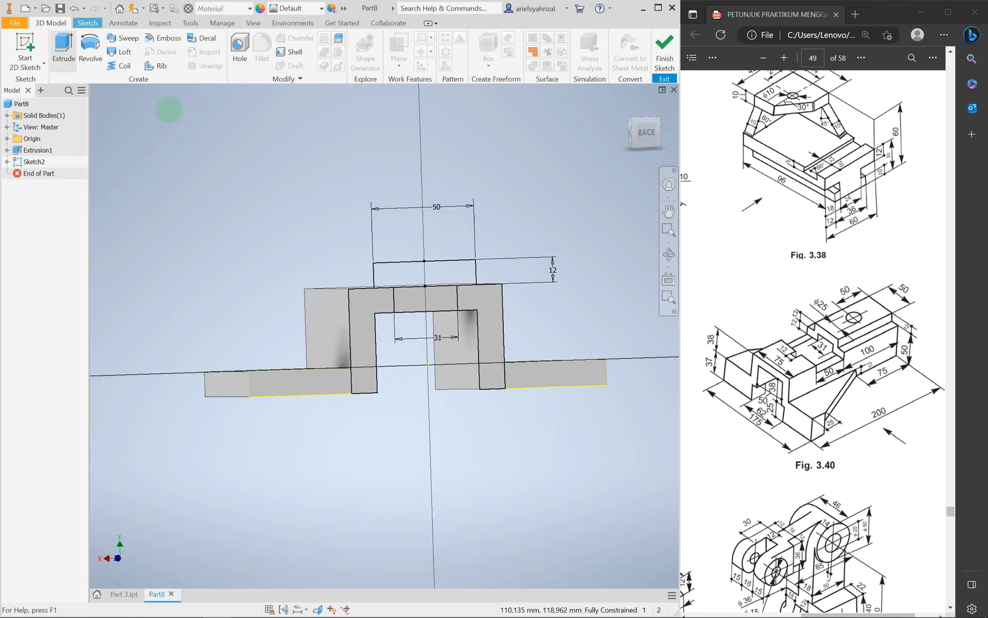
click(517, 276)
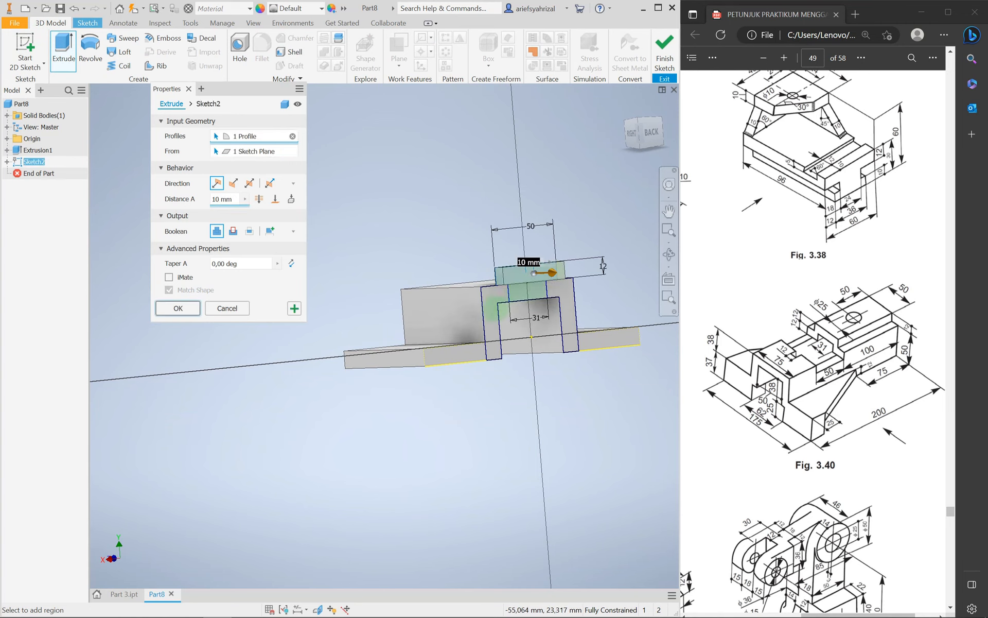
click(495, 329)
click(539, 342)
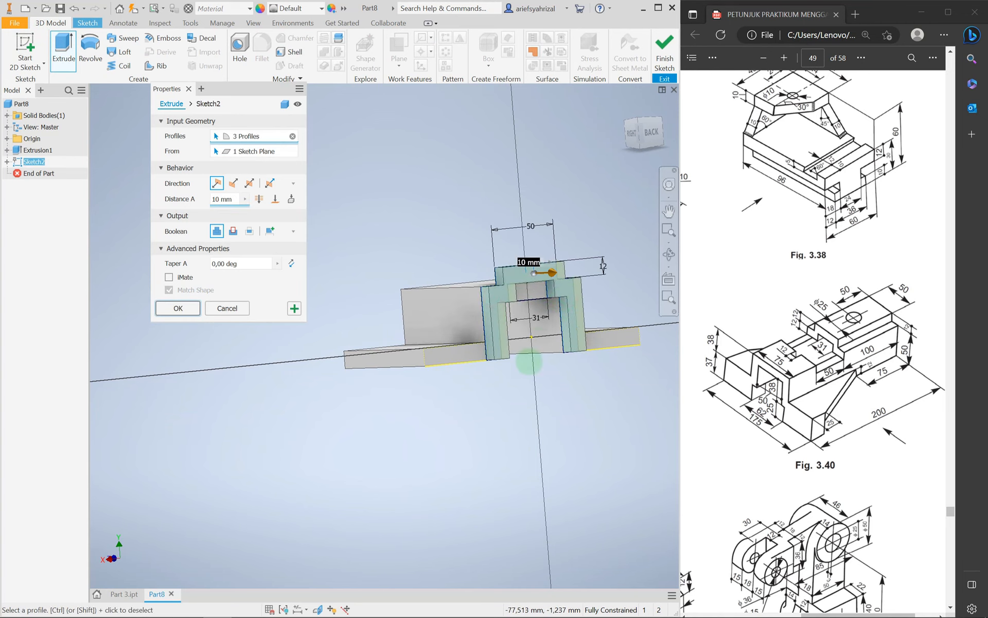
shift+middle_drag(535, 413, 576, 430)
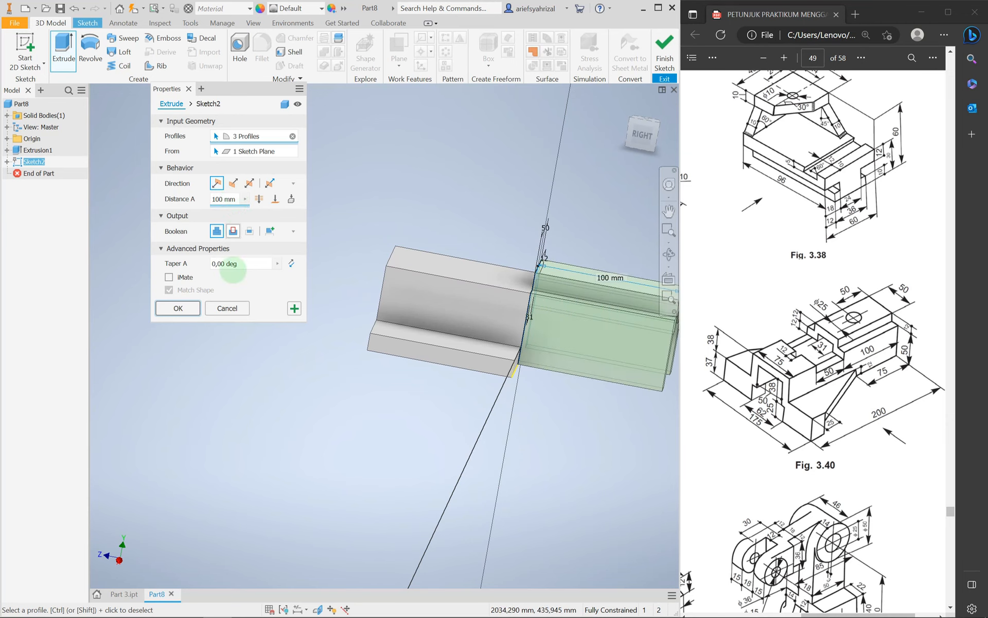
scroll(447, 408, down, 2)
shift+middle_drag(463, 431, 504, 443)
click(185, 308)
Step: Start a sketch on the bridge's upper face and project the face's outline into it
shift+middle_drag(562, 424, 446, 530)
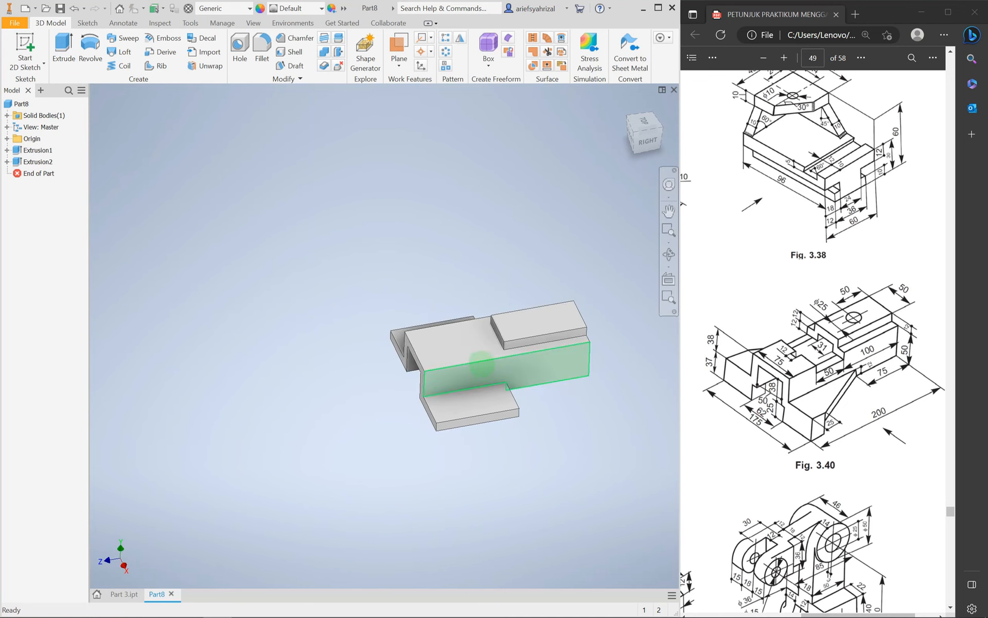
click(465, 344)
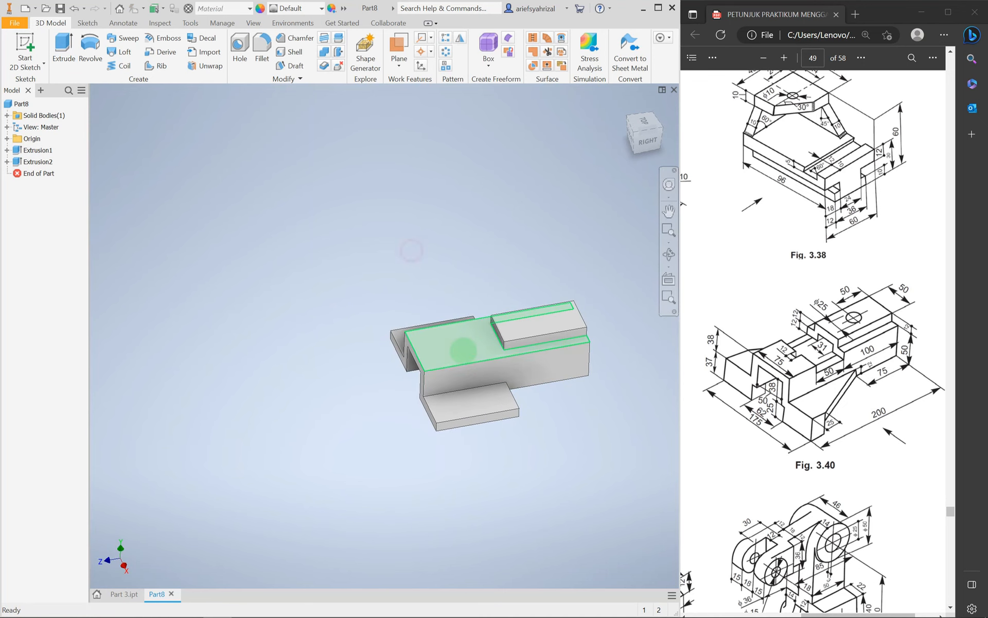
click(546, 342)
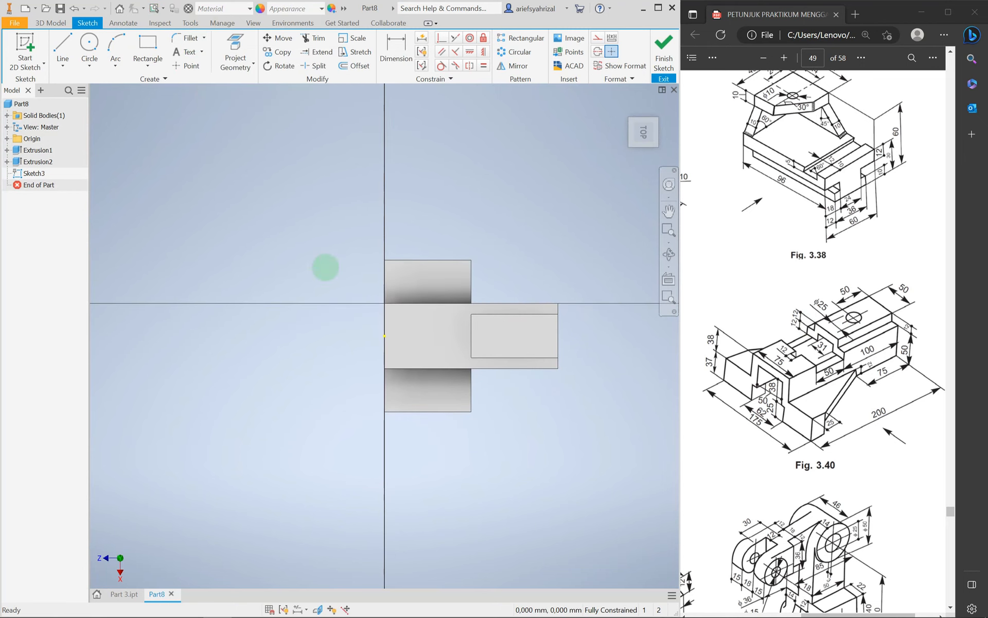
click(236, 46)
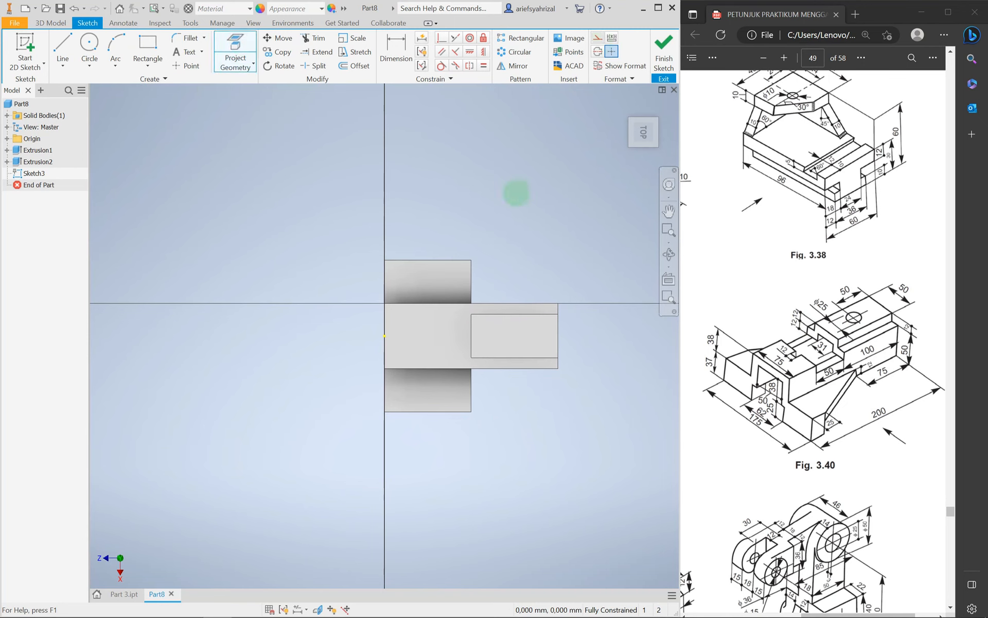
click(434, 336)
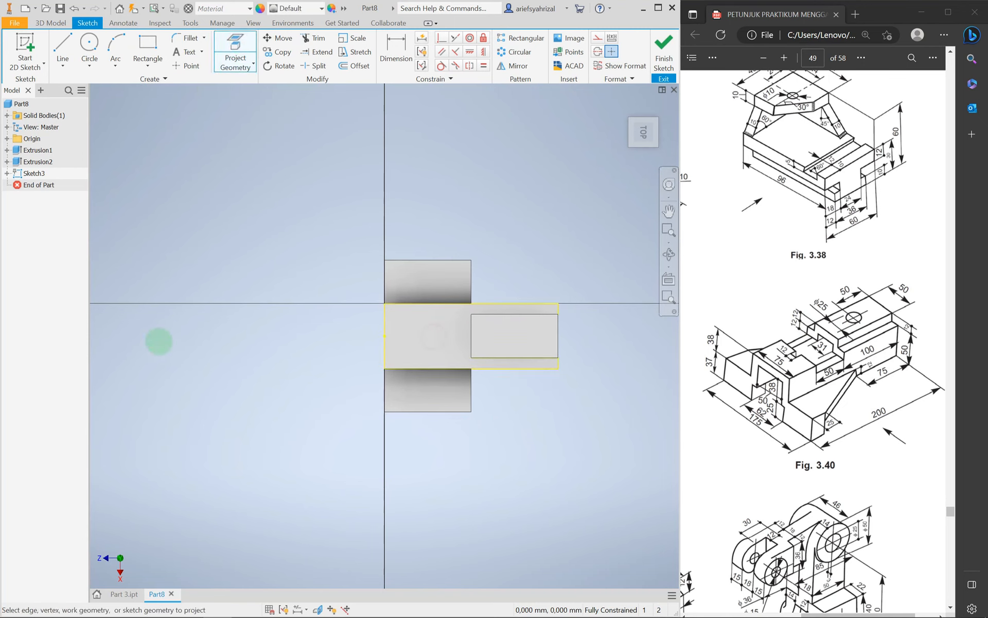
Step: Sketch a full-width rectangle about 61.5 by 75 mm against the raised block and a smaller one, about 15 by 23.5 mm, on its front edge
click(148, 49)
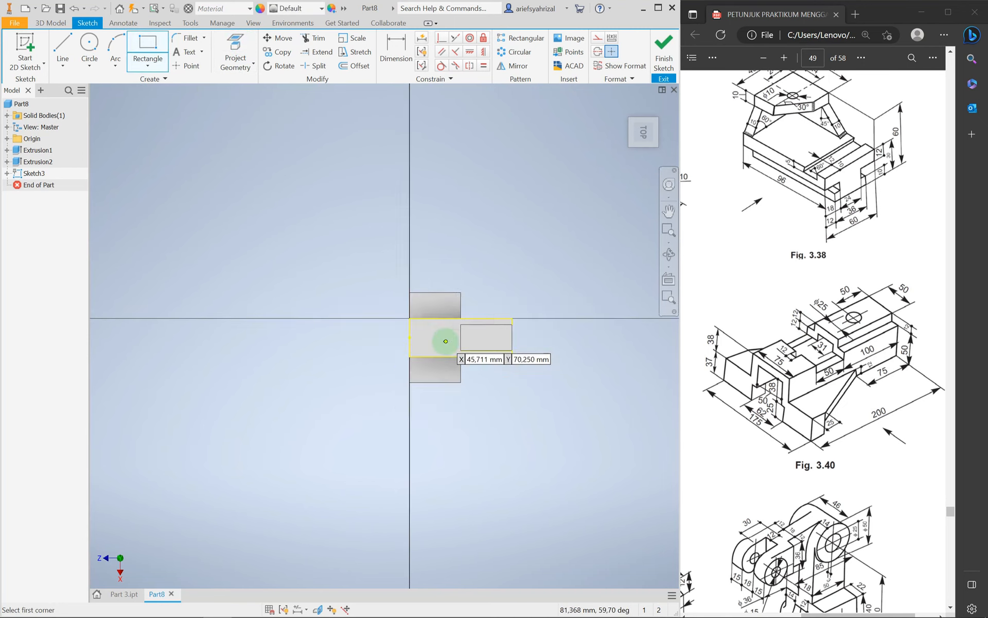
scroll(442, 342, down, 3)
click(385, 255)
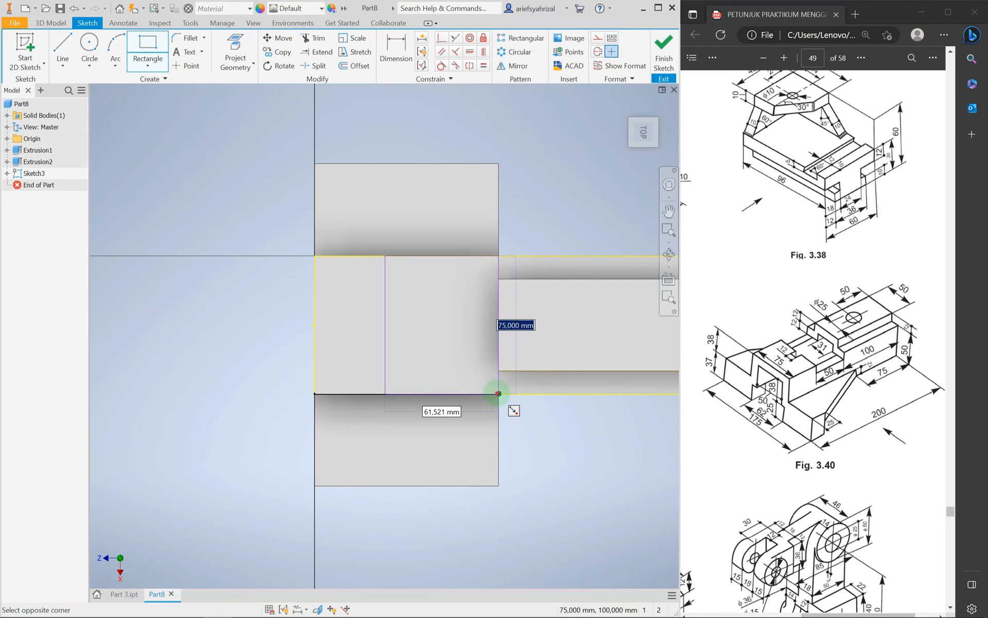
click(499, 394)
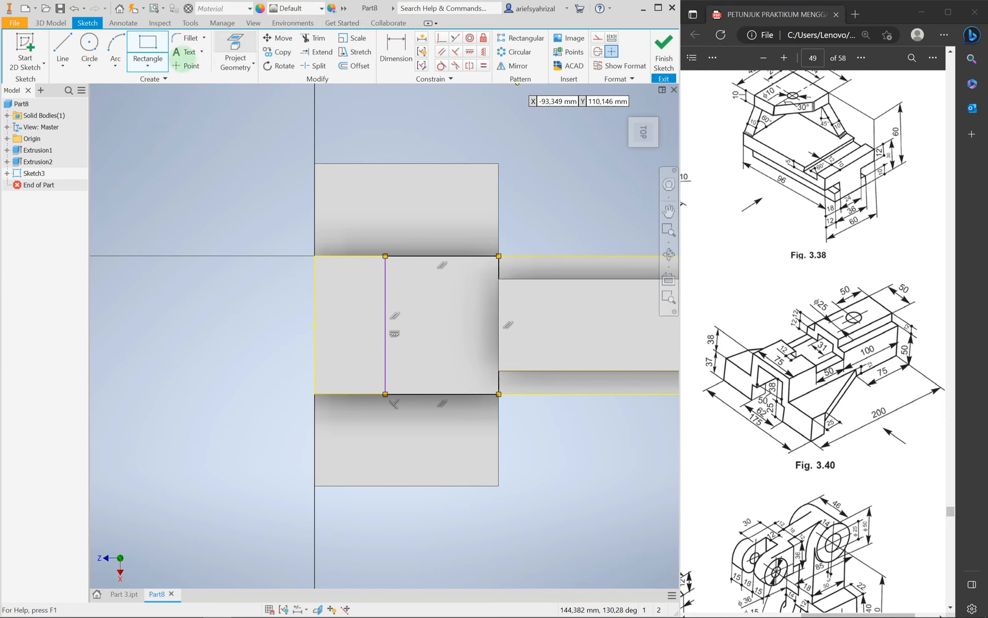
click(385, 305)
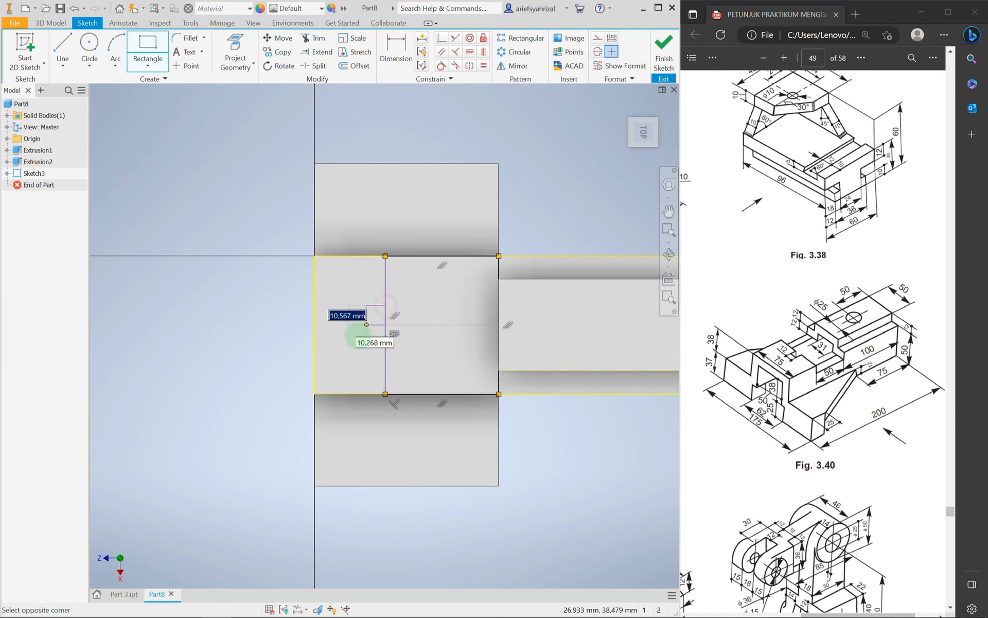
click(357, 349)
Step: Dimension the small rectangle 12 by 12 mm and align its midpoint with the midpoint of the bridge's front edge
click(396, 52)
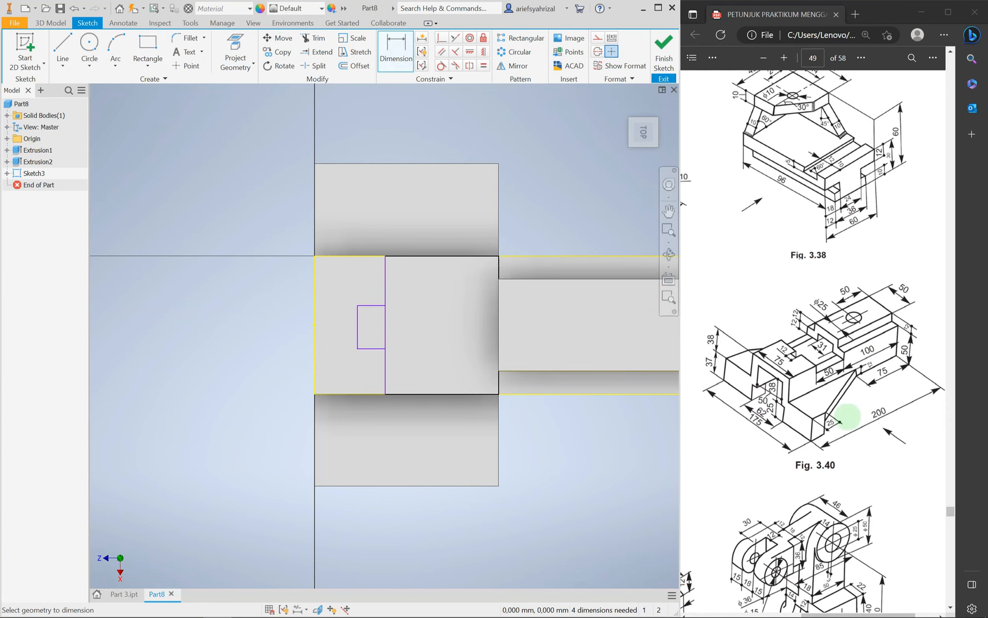
click(357, 326)
click(320, 315)
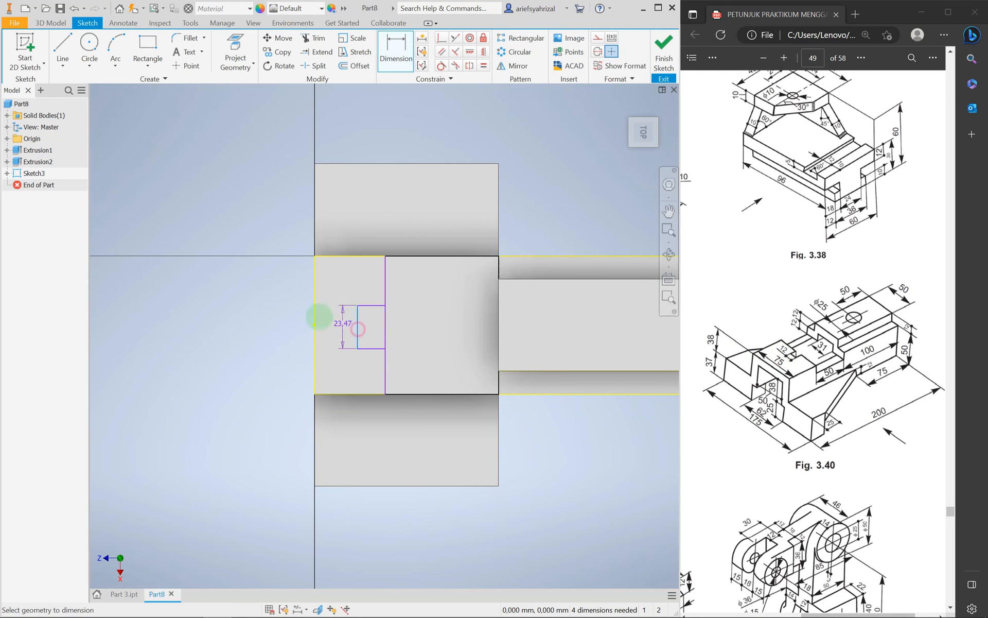
click(345, 286)
text(12)
key(Return)
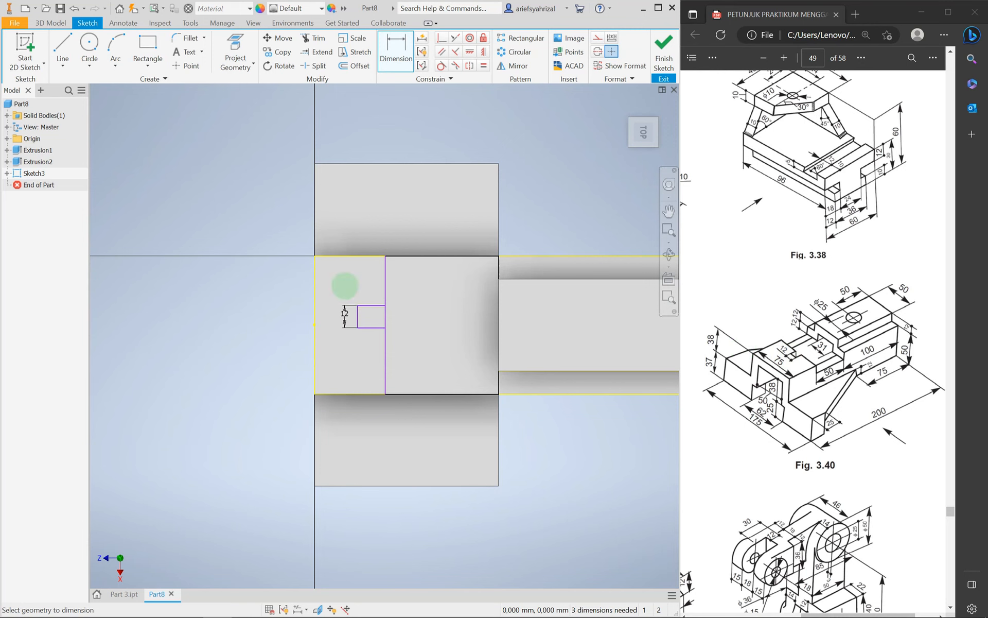
click(373, 289)
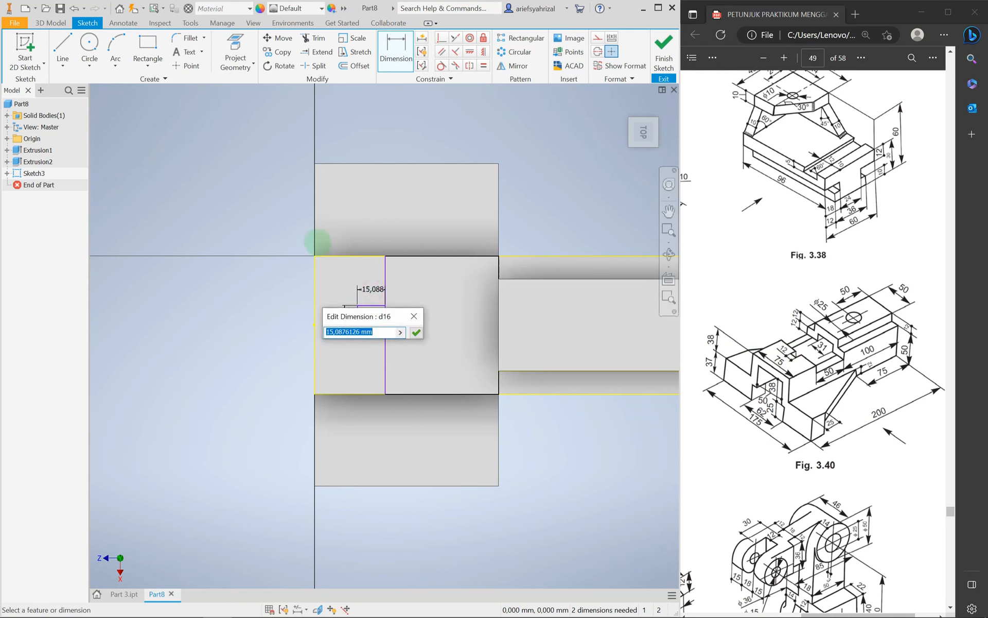
key(Return)
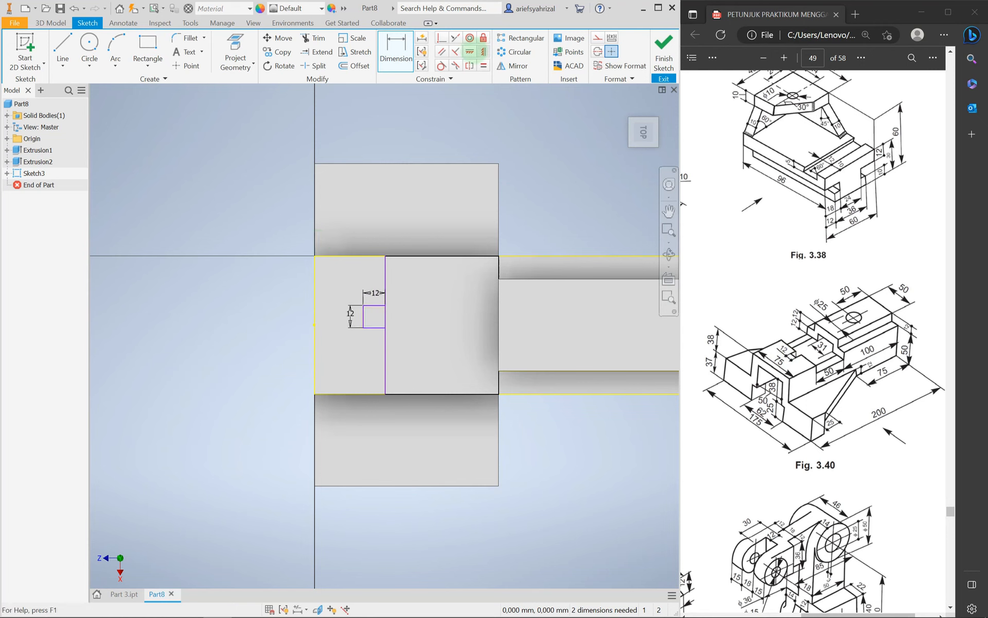
click(363, 317)
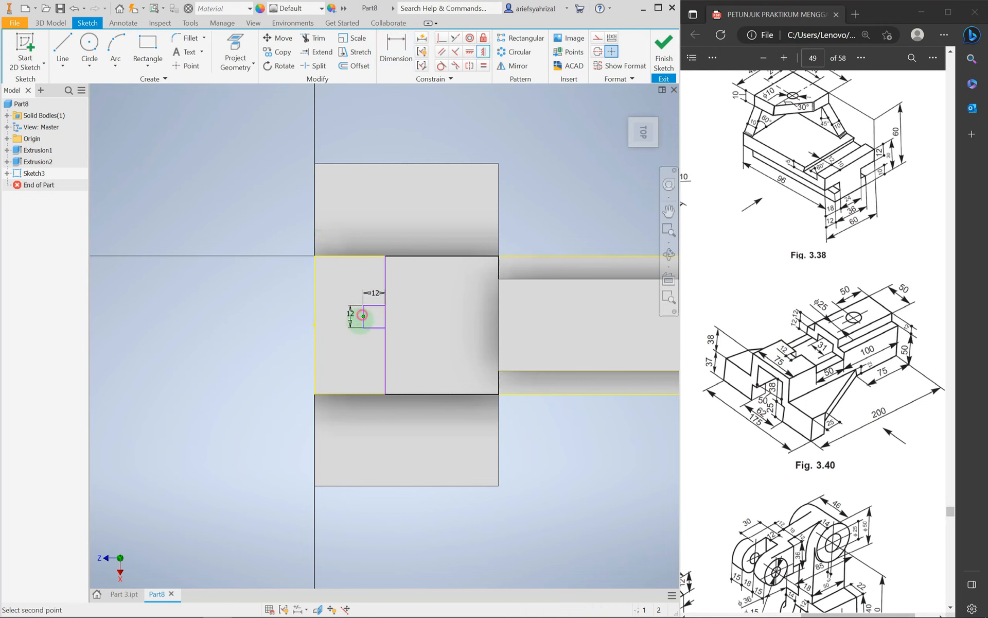
click(314, 325)
Step: Set the length of the full-width rectangle in front of the raised block to 50 mm
click(396, 52)
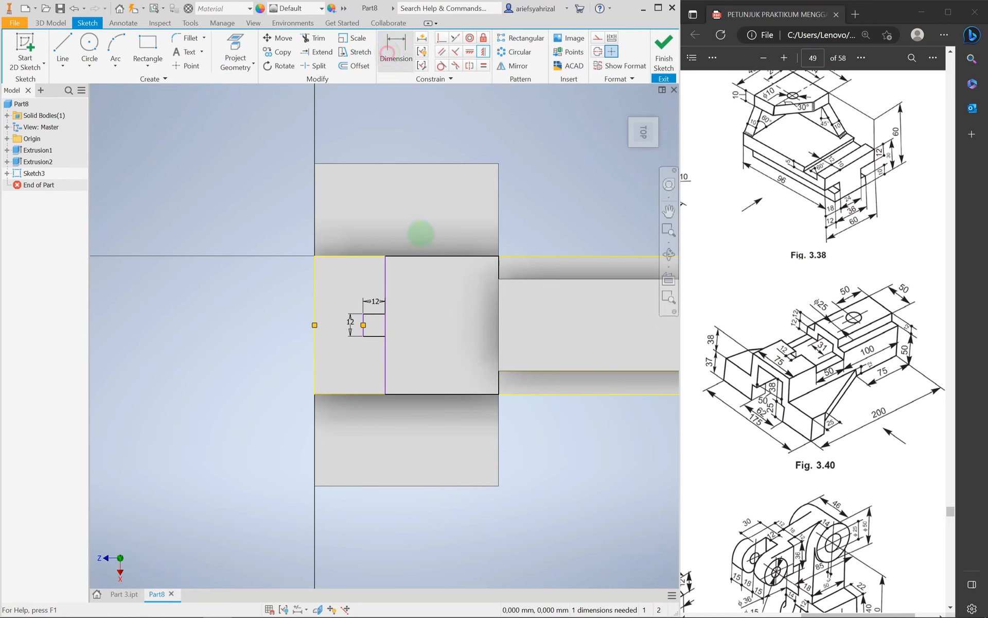
click(453, 114)
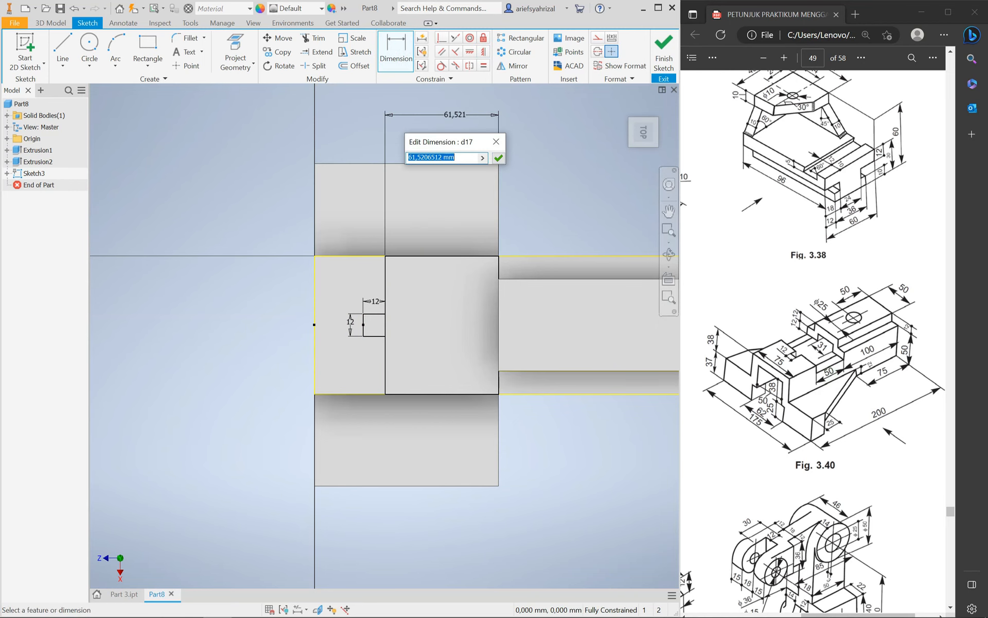
key(Return)
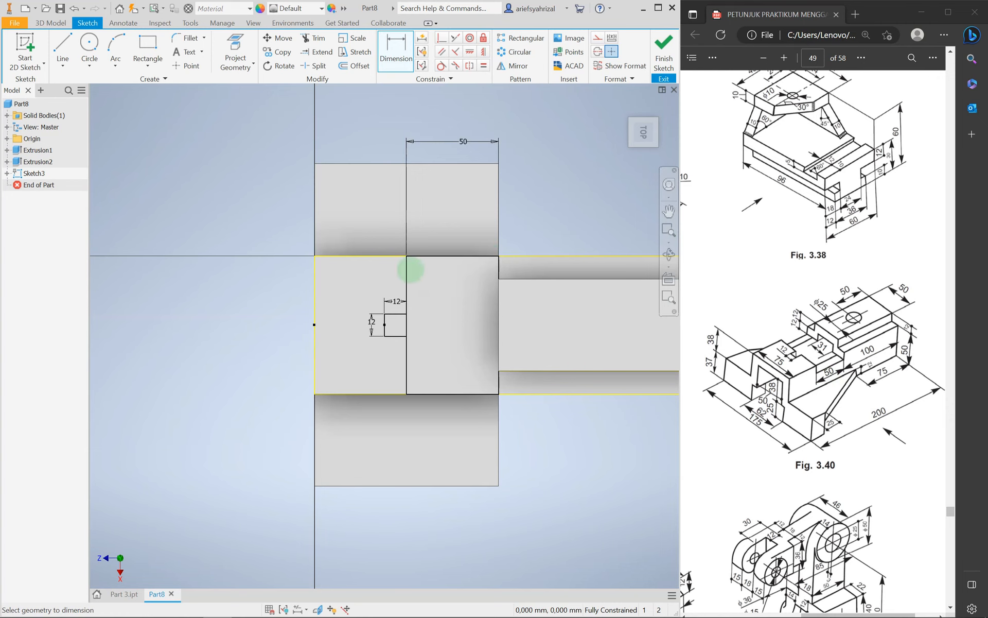
Step: Cut the full-width rectangle and the 12 mm square 12 mm deep into the bridge with Extrude
click(50, 23)
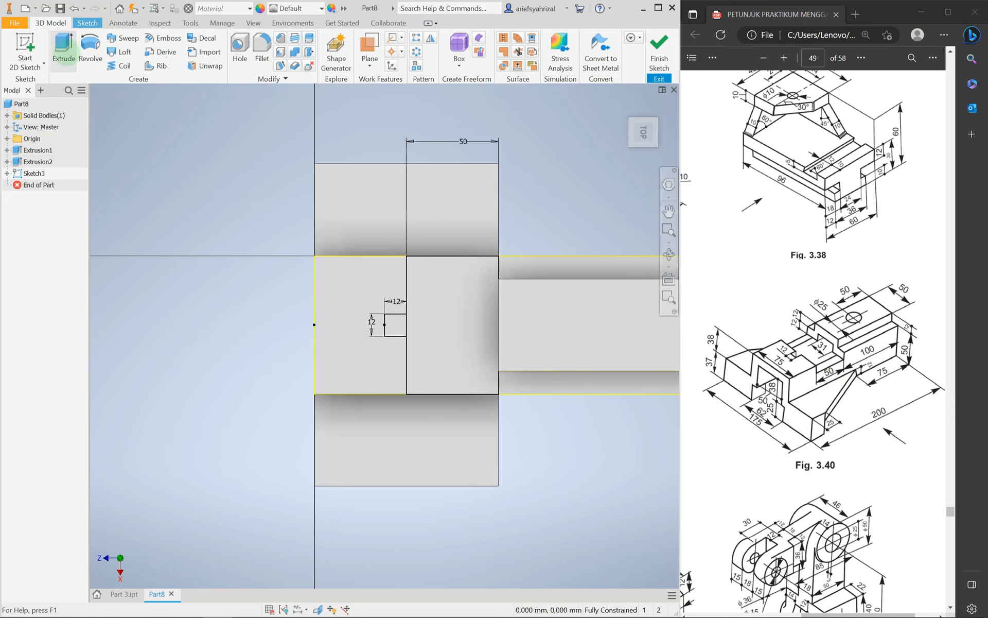
click(63, 49)
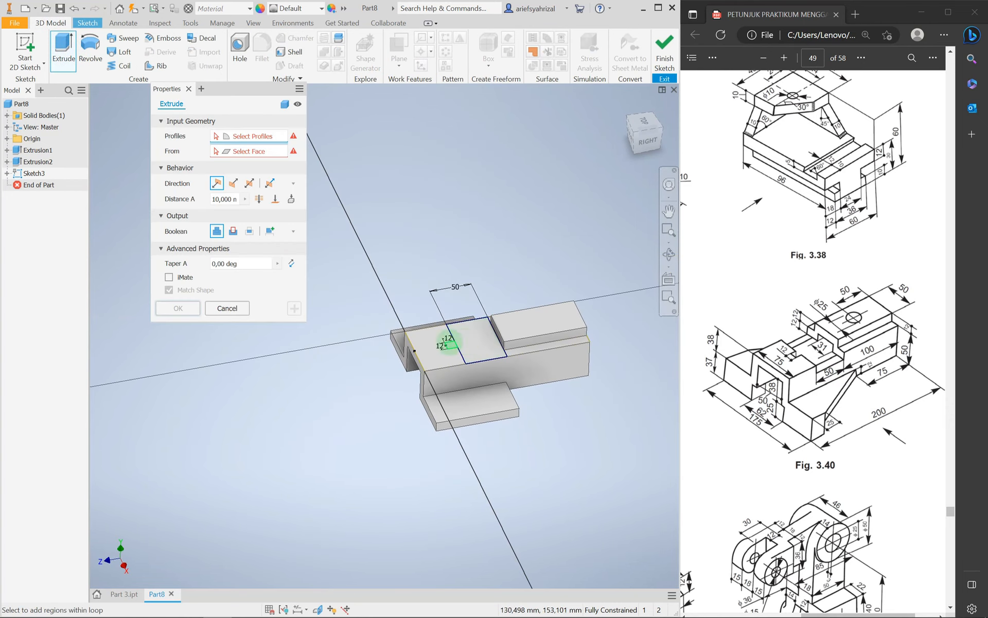
click(474, 343)
click(484, 349)
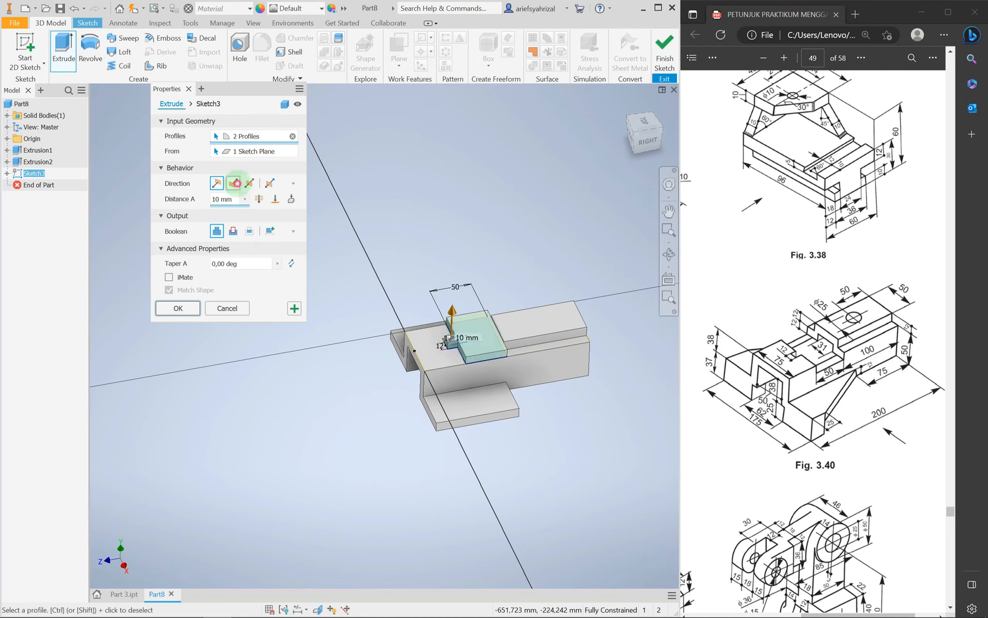
click(234, 183)
click(233, 231)
click(236, 199)
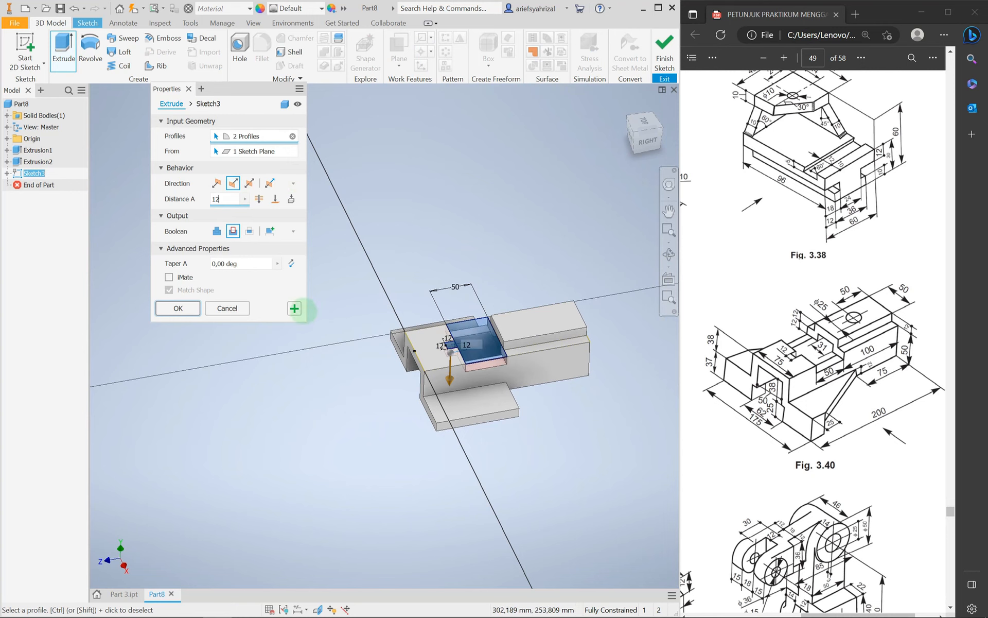
click(178, 308)
Step: Start a sketch on the part's front face and project its bridge-and-feet outline
mouse_move(426, 426)
shift+middle_down()
mouse_move(523, 412)
mouse_move(483, 445)
mouse_move(439, 430)
mouse_move(461, 458)
mouse_move(447, 442)
mouse_move(463, 399)
shift+middle_up()
scroll(463, 399, up, 5)
scroll(360, 394, down, 7)
scroll(360, 390, up, 5)
scroll(355, 407, down, 5)
shift+middle_drag(410, 368, 348, 452)
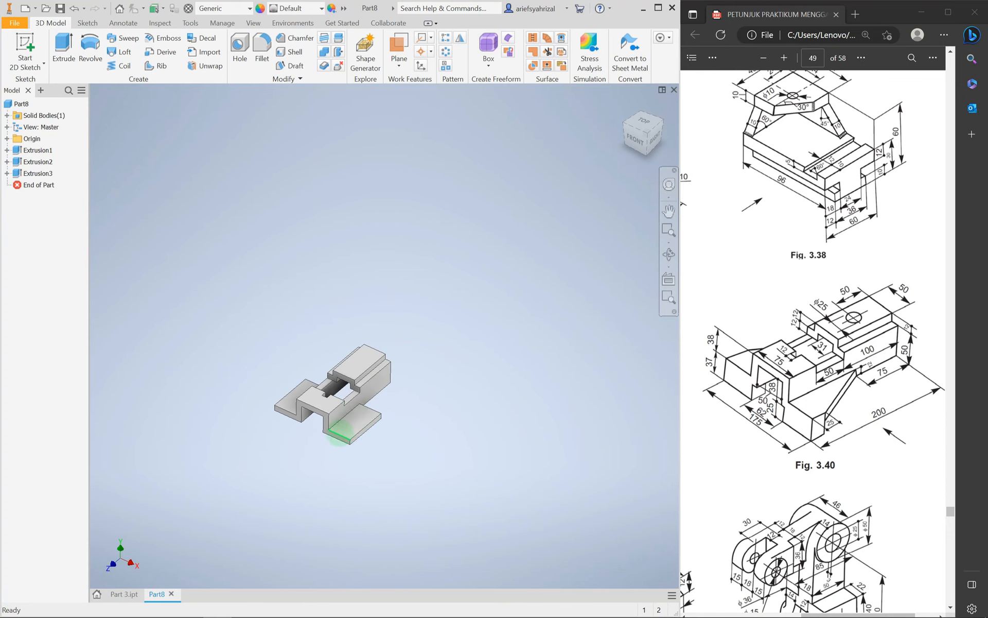
scroll(307, 440, up, 5)
click(373, 407)
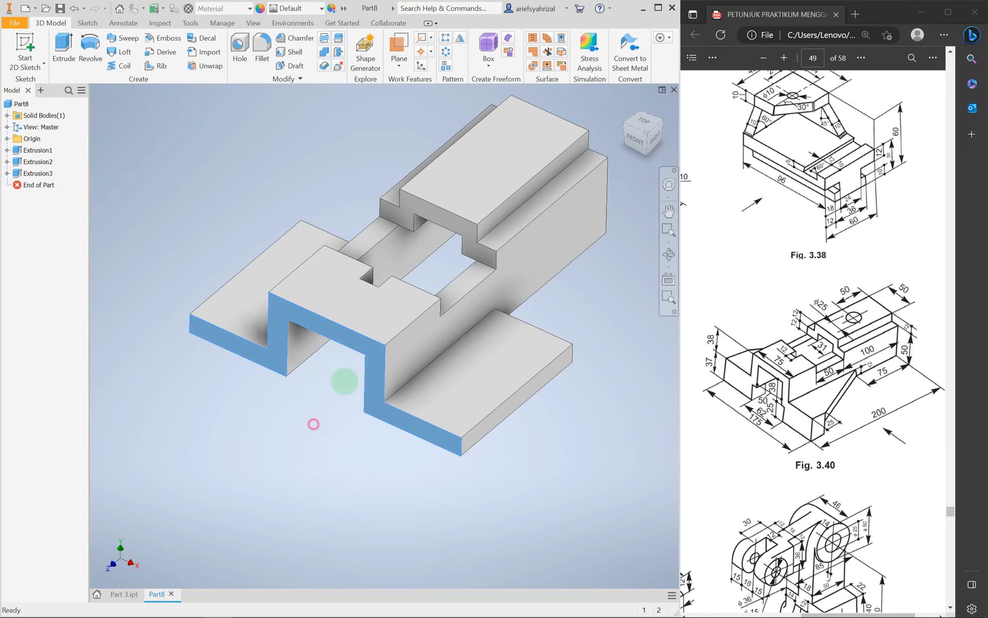
click(373, 344)
click(455, 340)
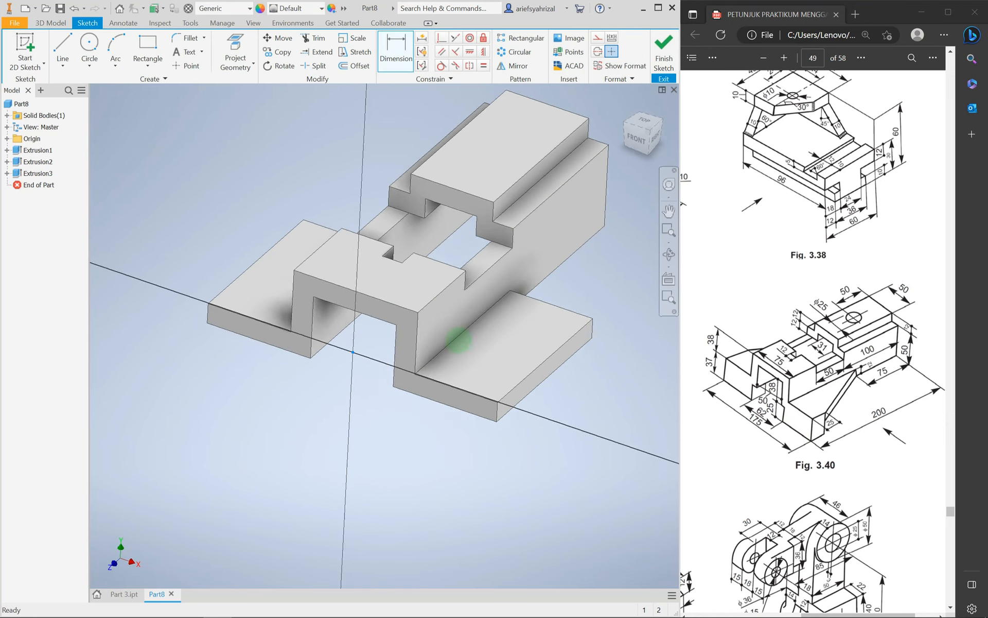
click(236, 54)
click(441, 315)
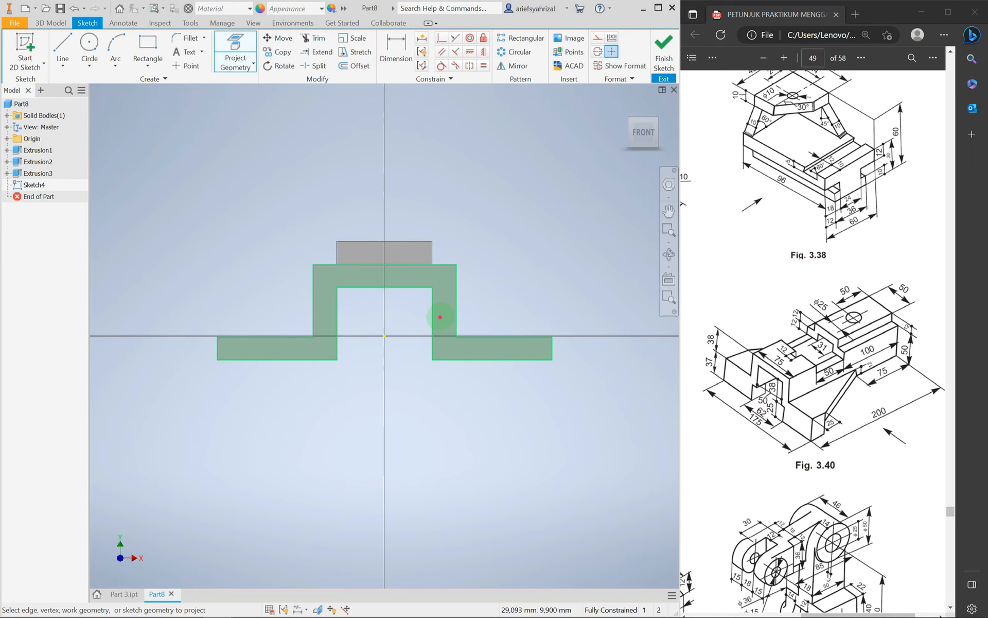
key(Escape)
Step: Sketch a rectangle beneath the right foot, spanning from the leg's outer side to the foot's outer end
key(r)
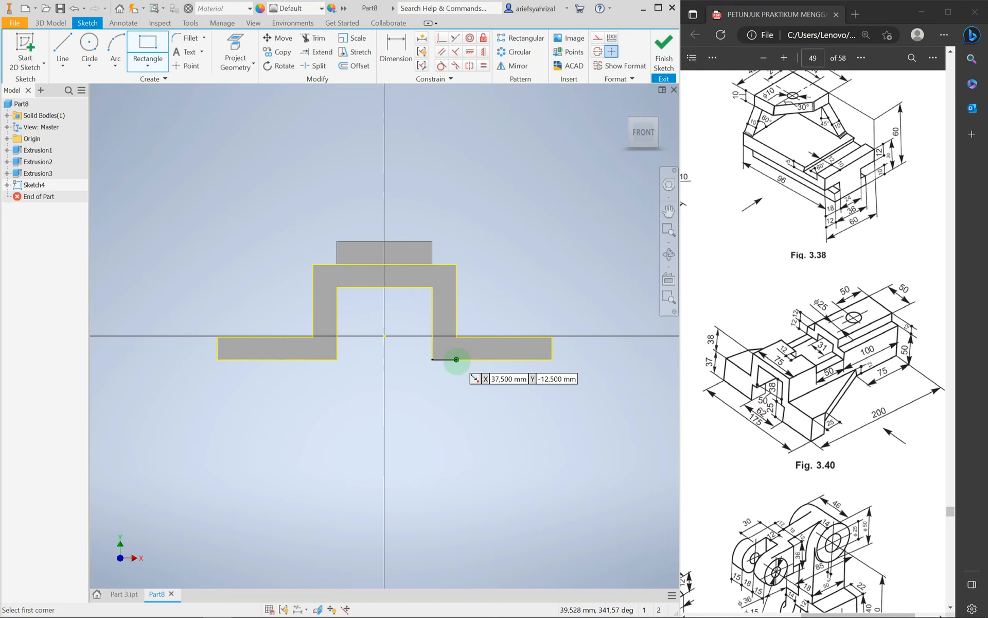
click(456, 359)
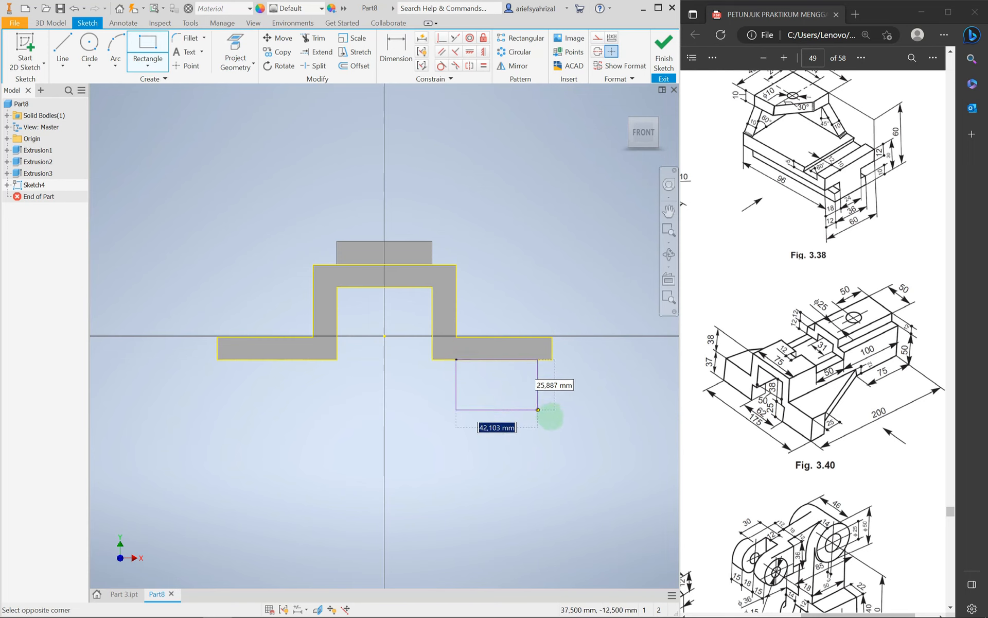
click(552, 419)
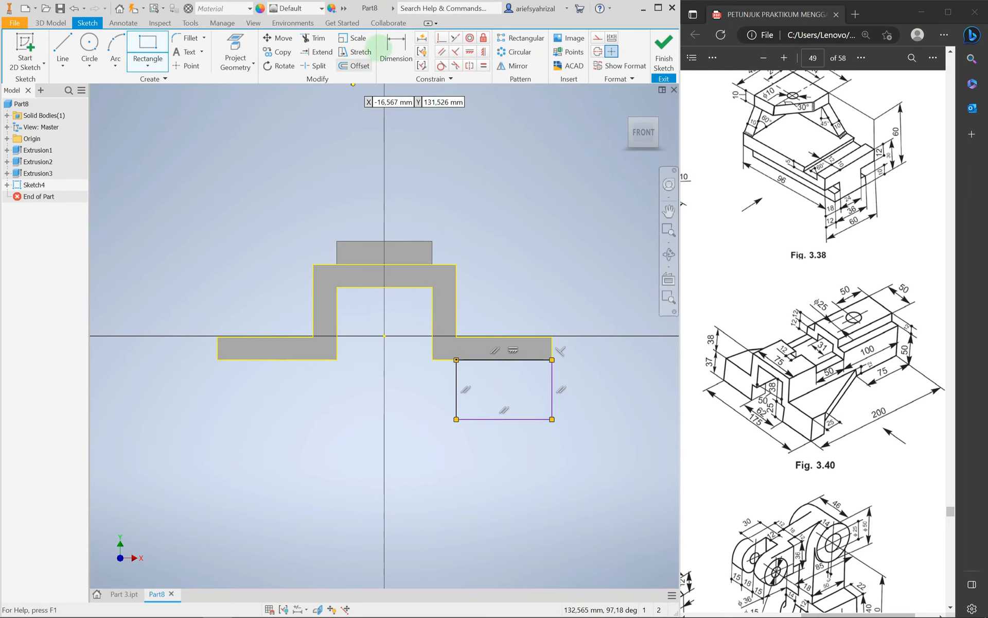
Step: Set the height of the rectangle beneath the right foot to 25 mm and its width to (175-62)/2 mm
click(396, 49)
click(513, 420)
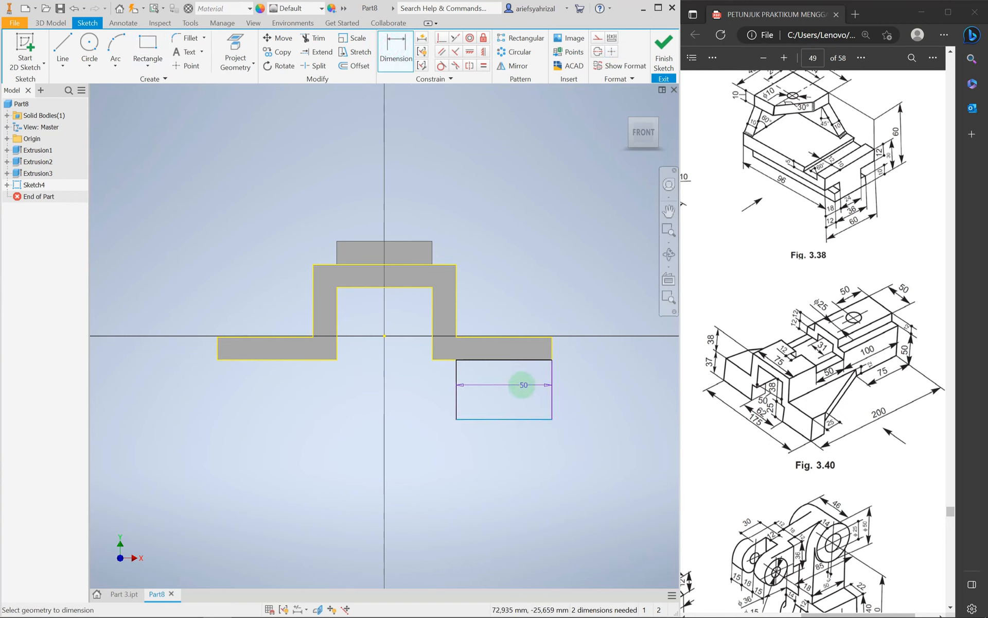
click(505, 360)
click(598, 387)
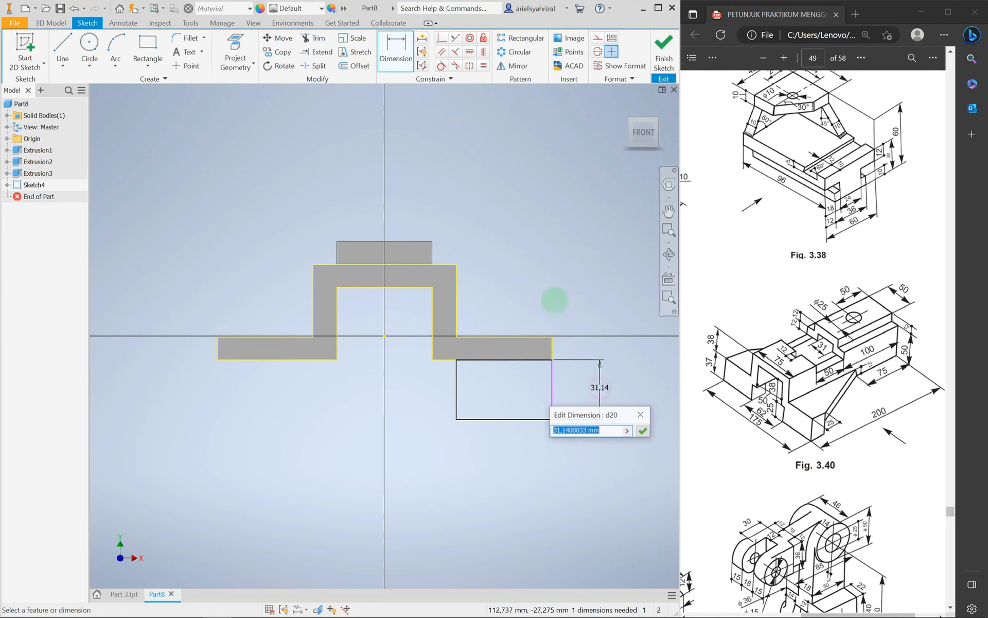
key(Return)
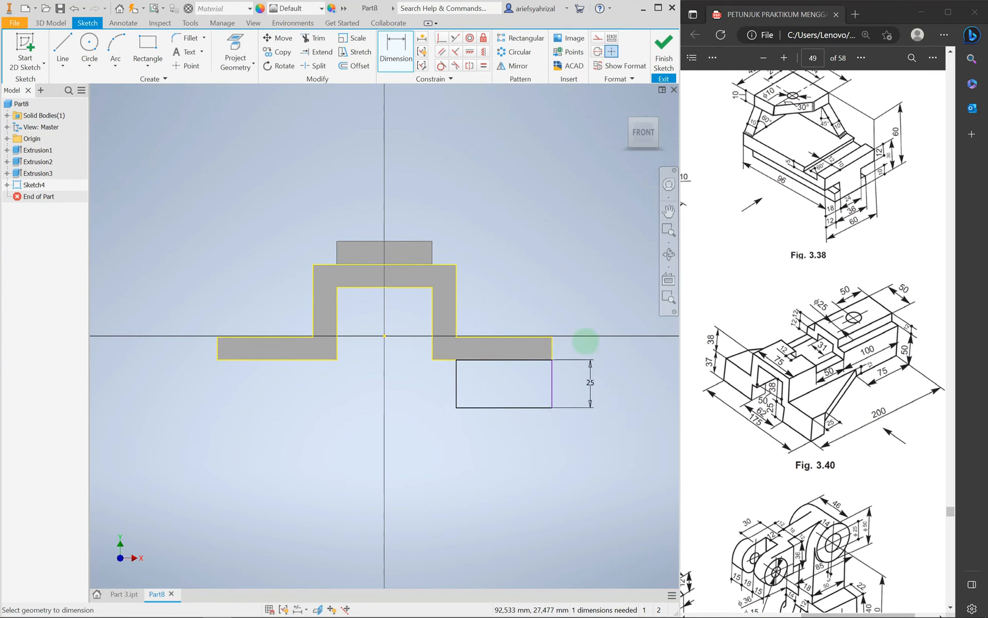
click(552, 383)
click(457, 381)
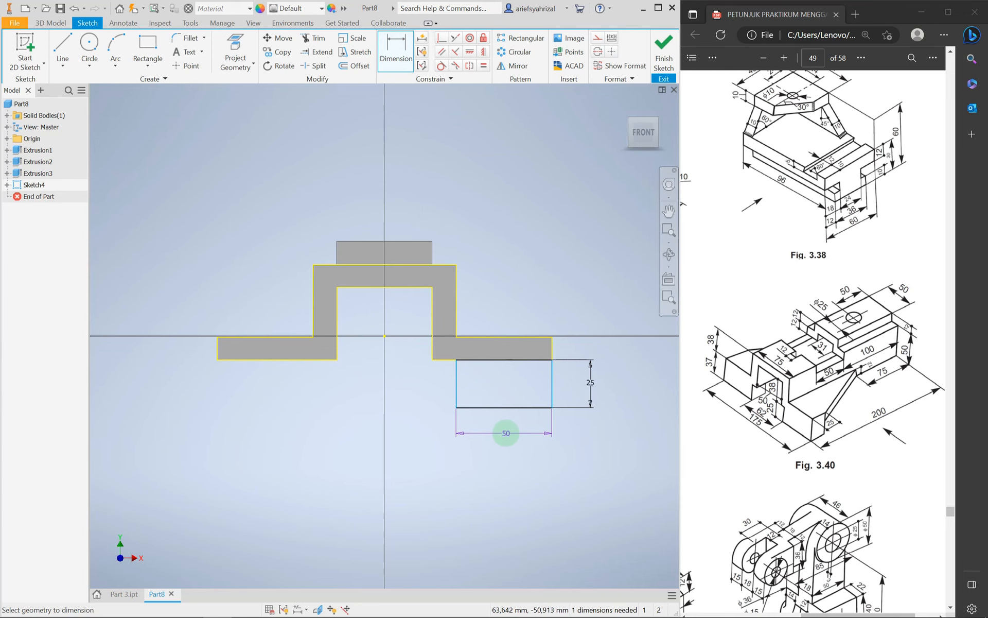
click(506, 432)
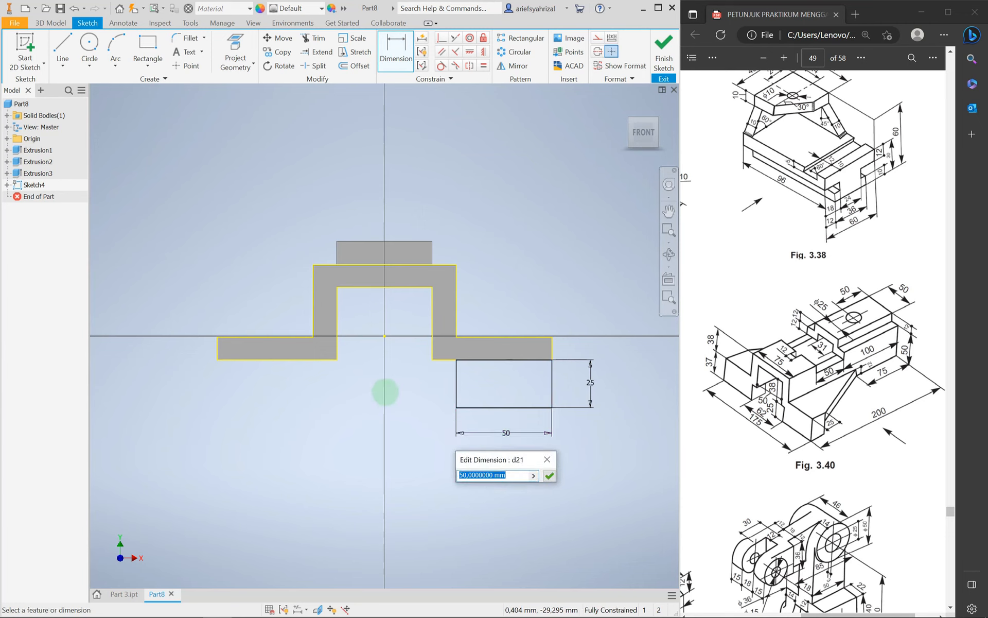
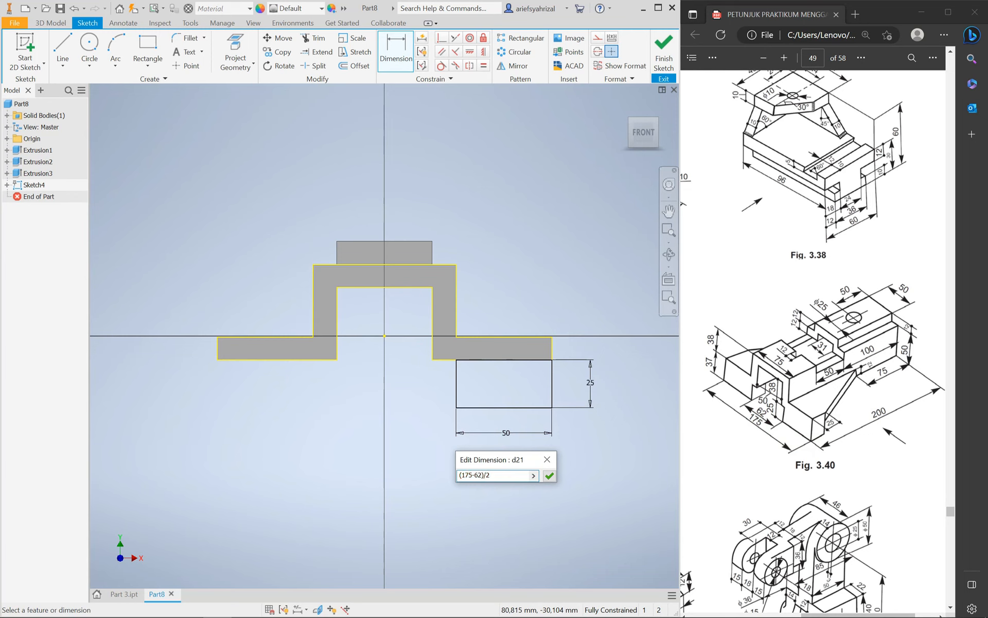
key(Return)
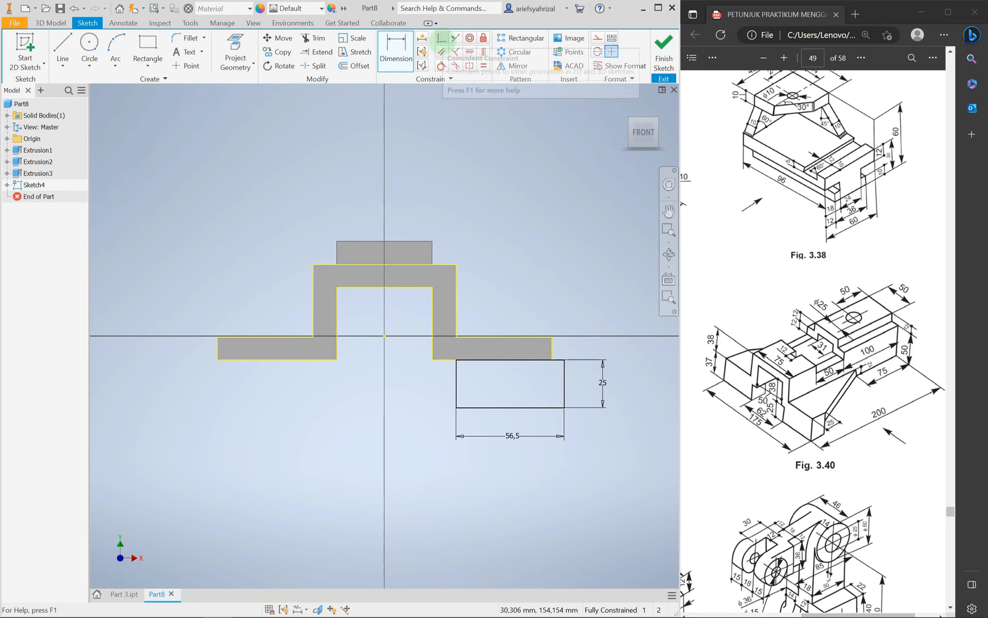
Step: Try to tie the rectangle's outer side to the foot's outer lower corner with coincident and vertical constraints, and undo the last width change
click(441, 38)
click(552, 359)
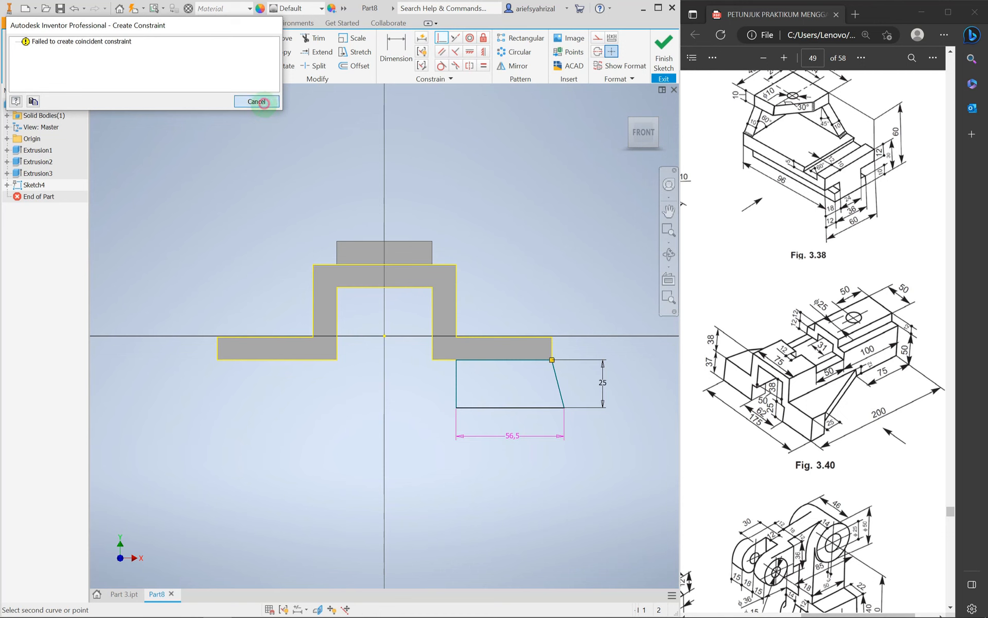
click(258, 102)
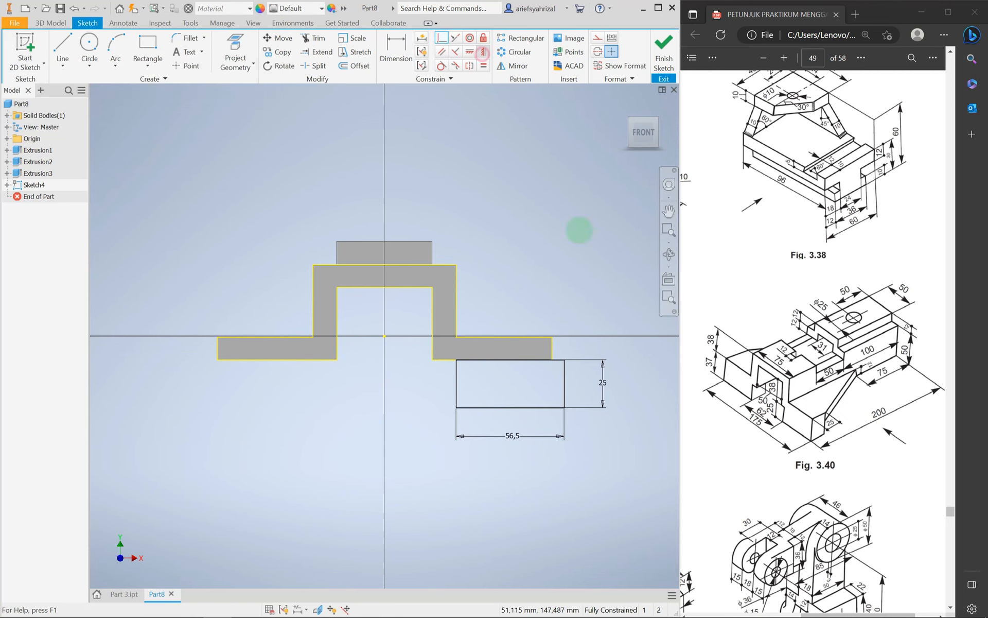
click(550, 360)
click(564, 384)
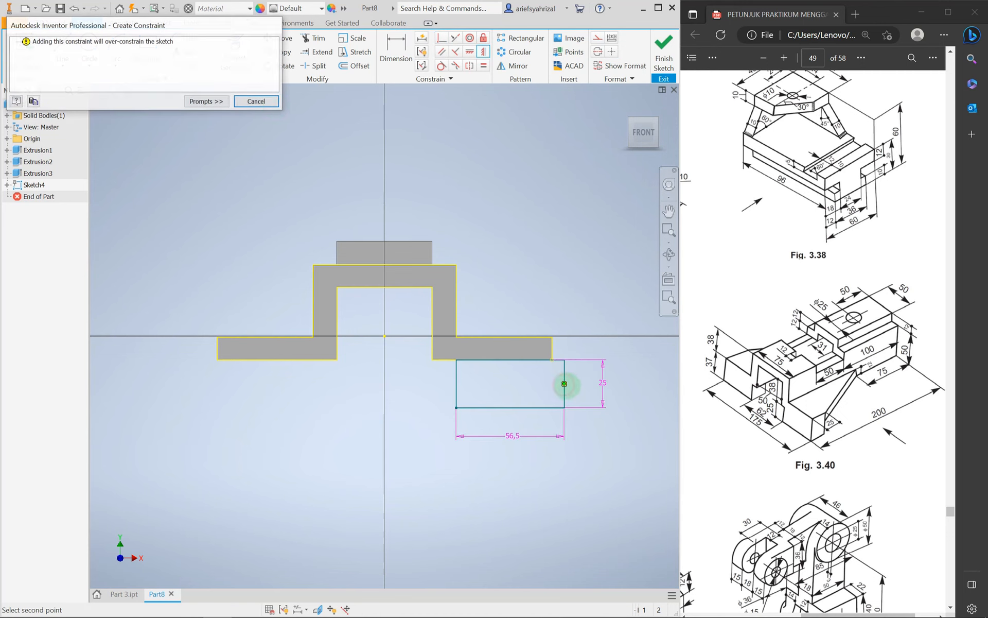
click(265, 101)
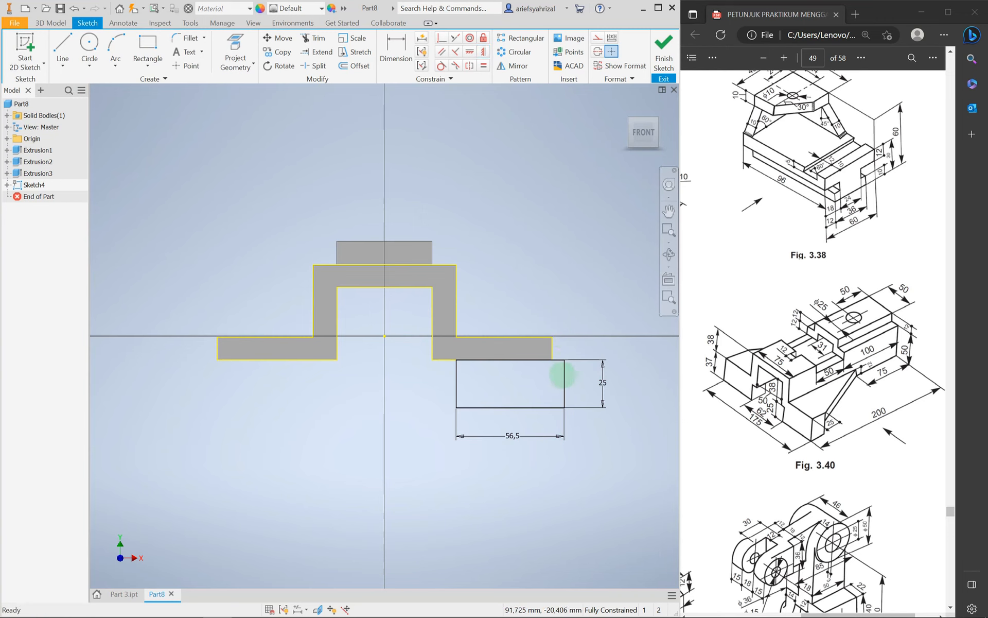
click(563, 375)
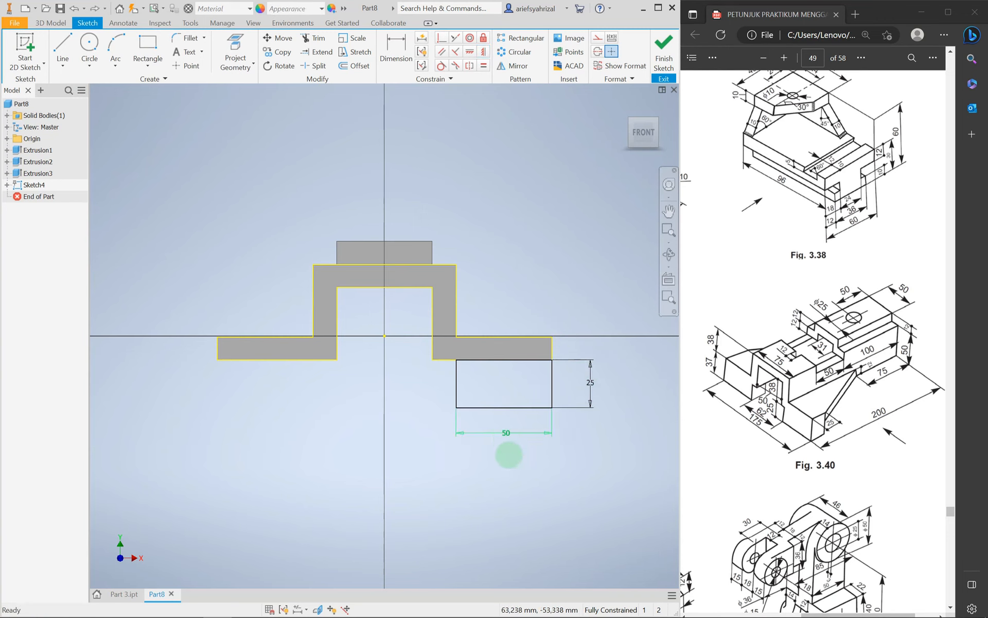
Step: Delete the rectangle's width dimension and align its outer side vertically with the foot's outer end
click(504, 432)
key(Delete)
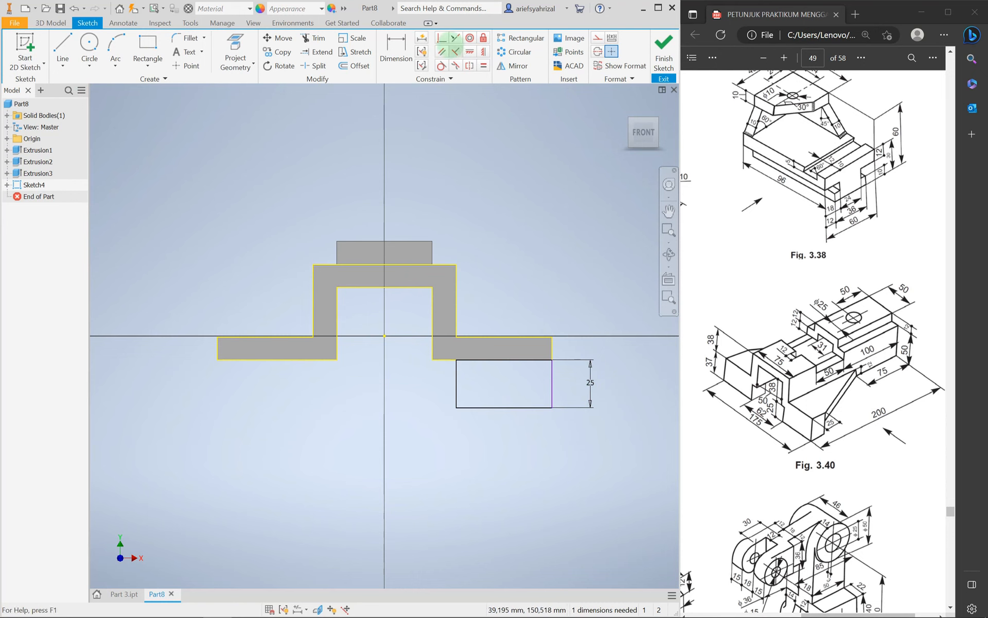
click(484, 52)
click(552, 347)
click(553, 383)
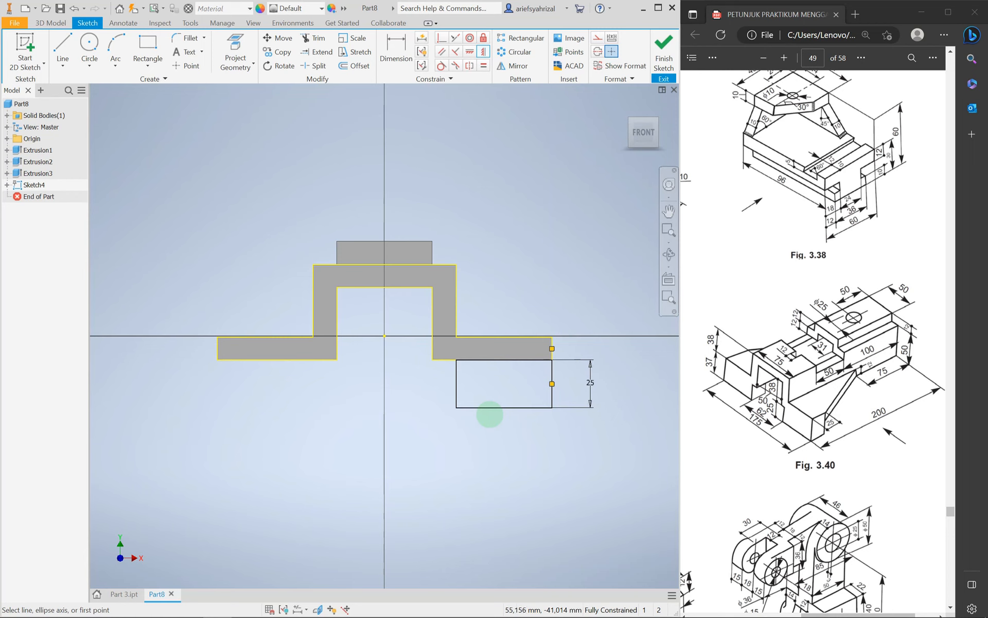
click(455, 382)
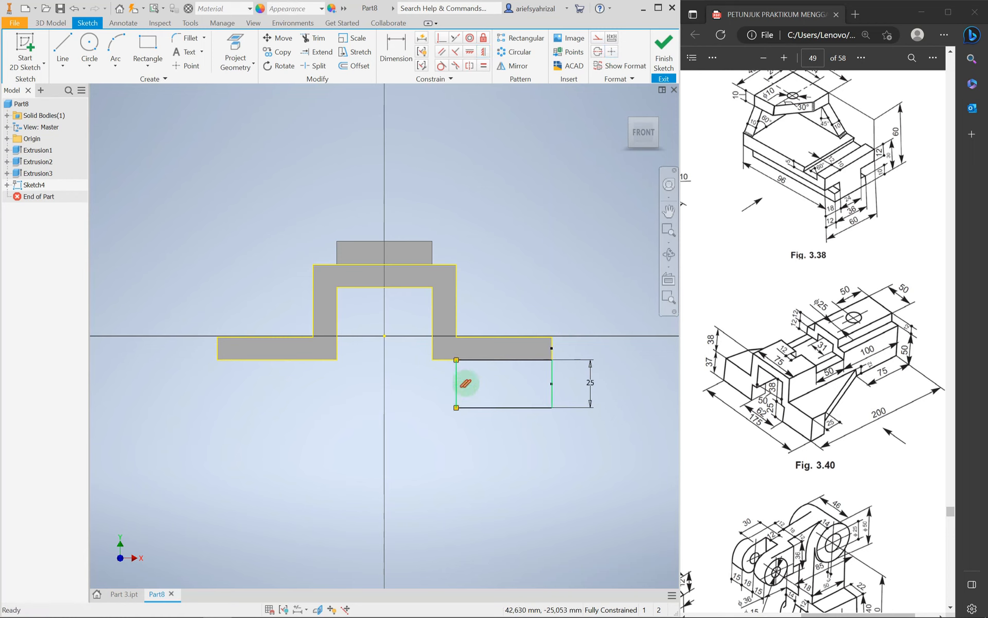
Step: Try to dimension the width between the rectangle's inner and outer sides
click(395, 50)
click(455, 383)
click(552, 397)
click(508, 445)
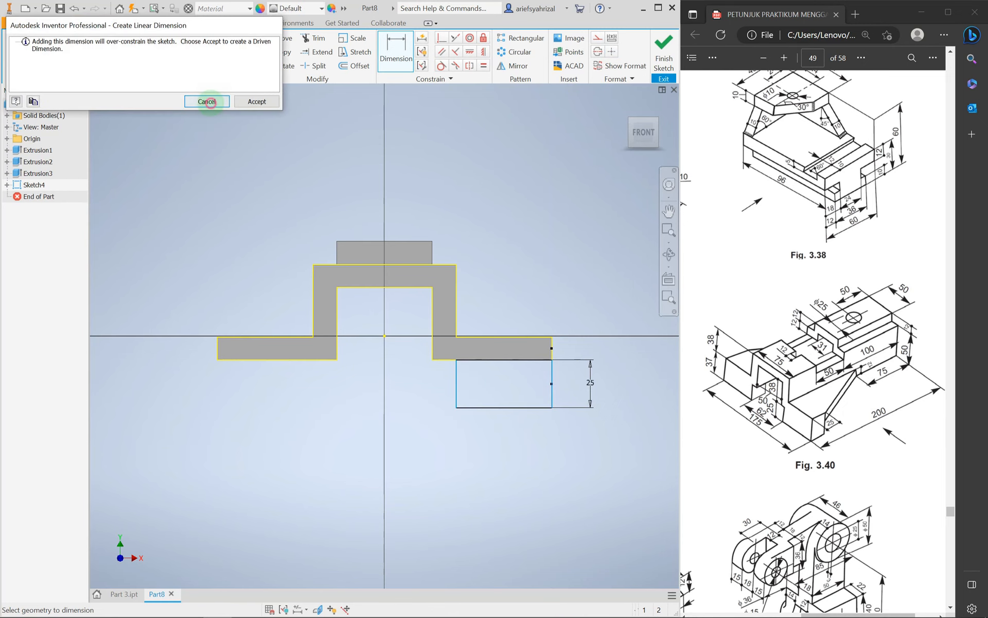
click(208, 102)
key(Escape)
Step: Delete the rectangle's inner side and try to replace it with a new line between the open corners
click(456, 385)
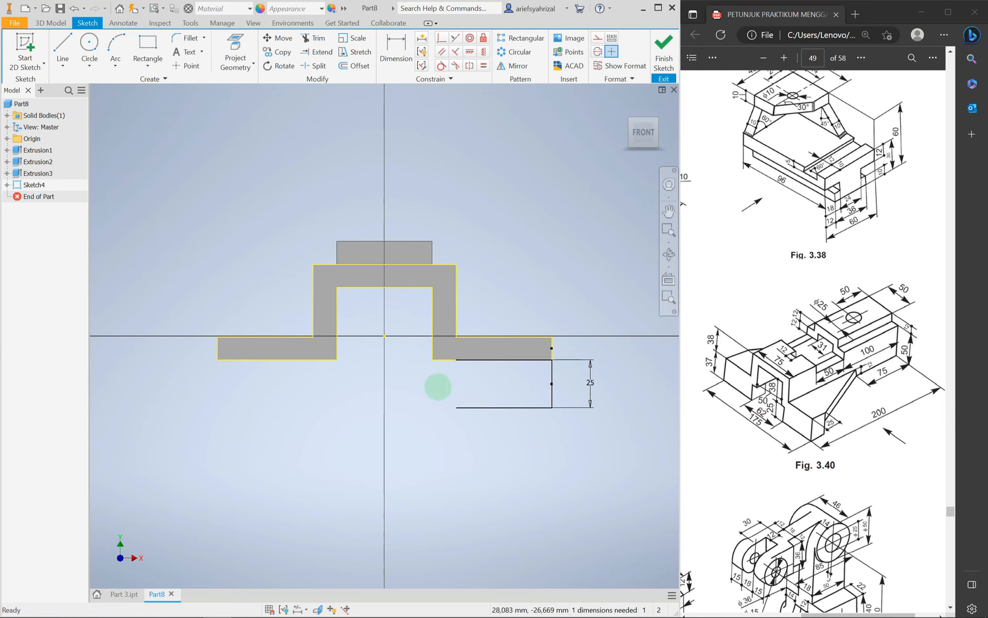
click(62, 50)
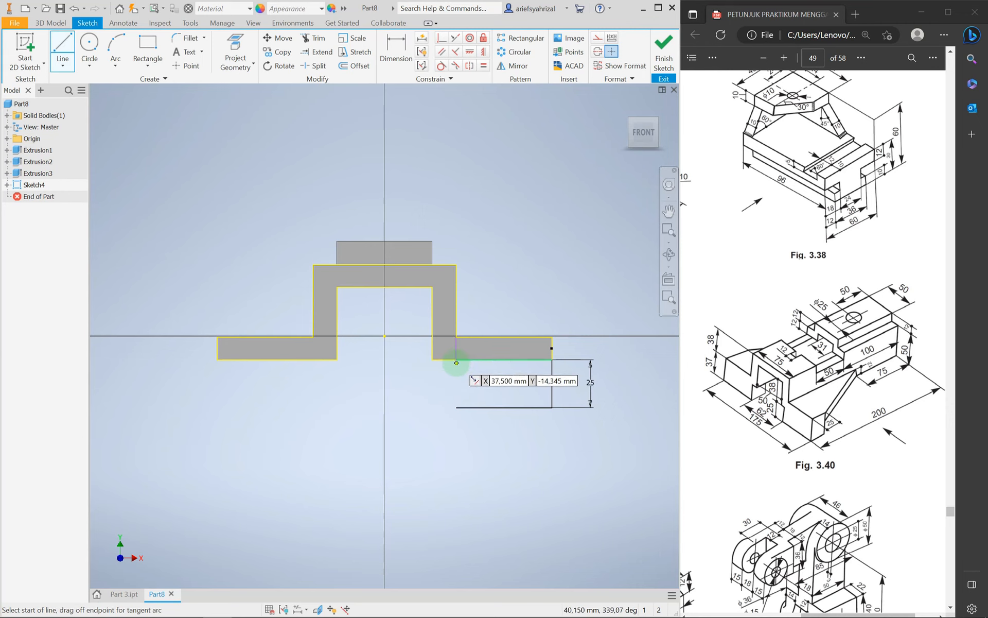
click(456, 407)
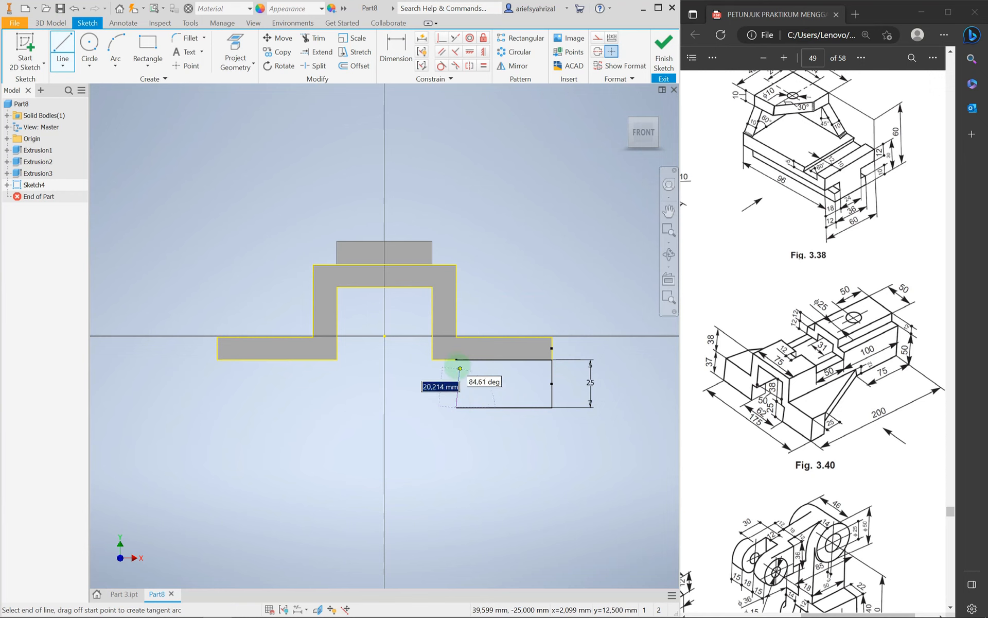
click(456, 359)
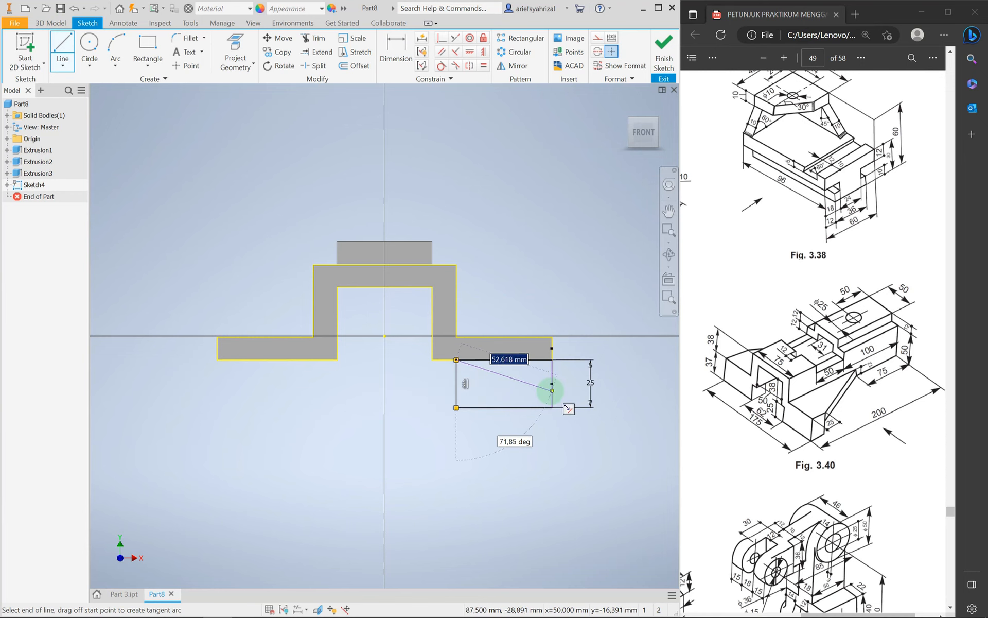
key(Escape)
drag(488, 408, 484, 436)
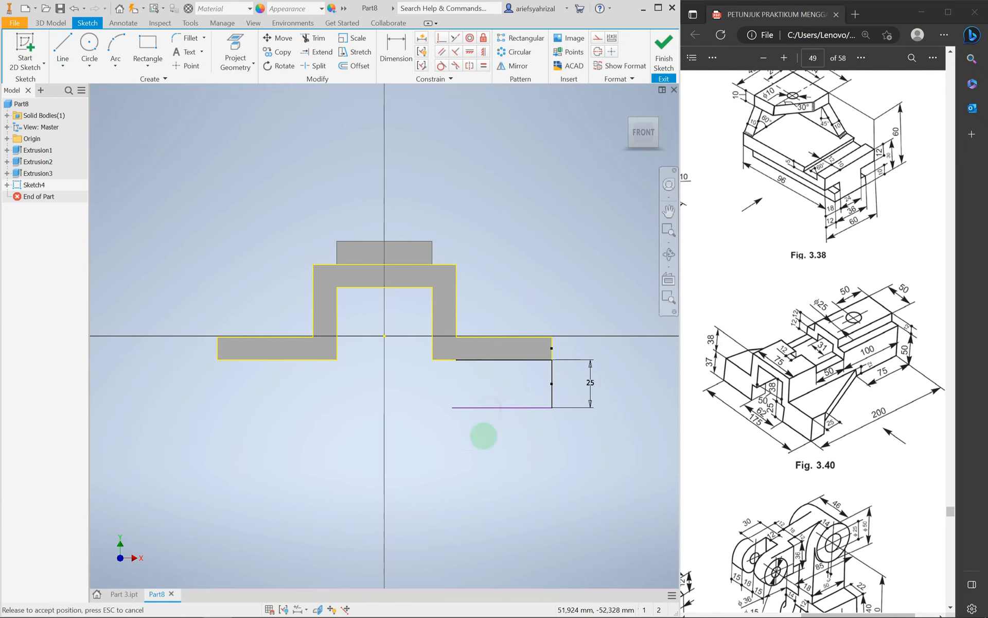
click(446, 431)
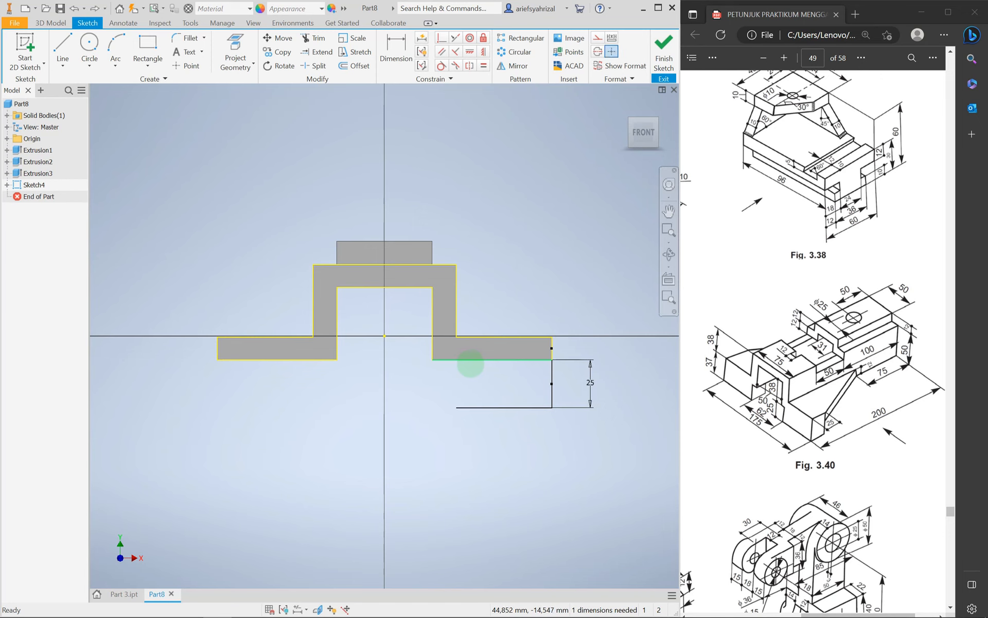
Step: Undo the edits back to before the rectangle beneath the right foot was drawn
key(ctrl+z)
key(ctrl+z)
key(ctrl+z)
key(ctrl+z)
key(ctrl+z)
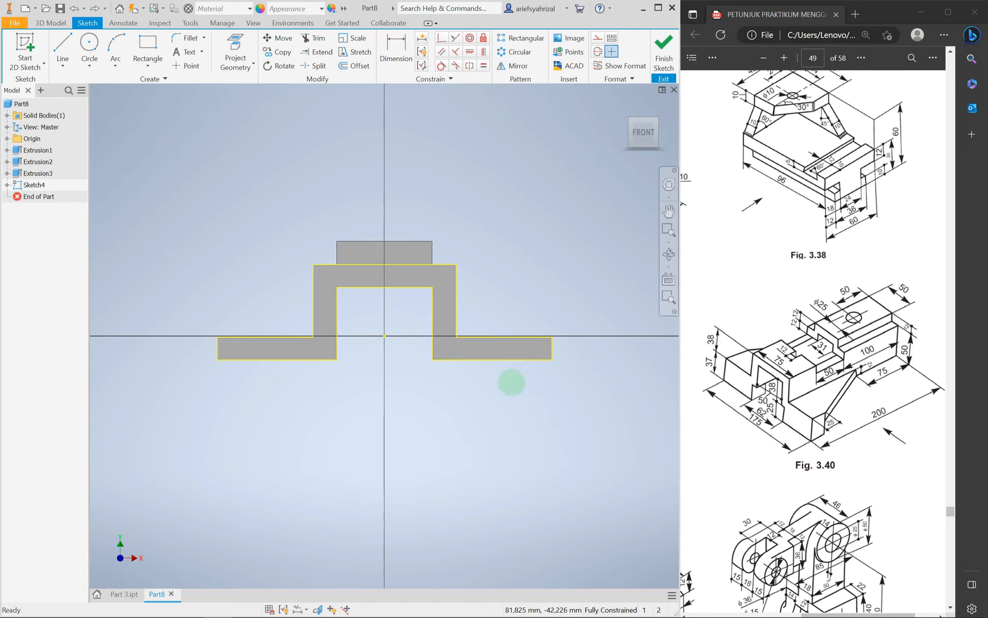
Step: Sketch a rectangle against the right foot's underside, starting below the leg, and align its outer side vertically with the foot's outer end
click(147, 46)
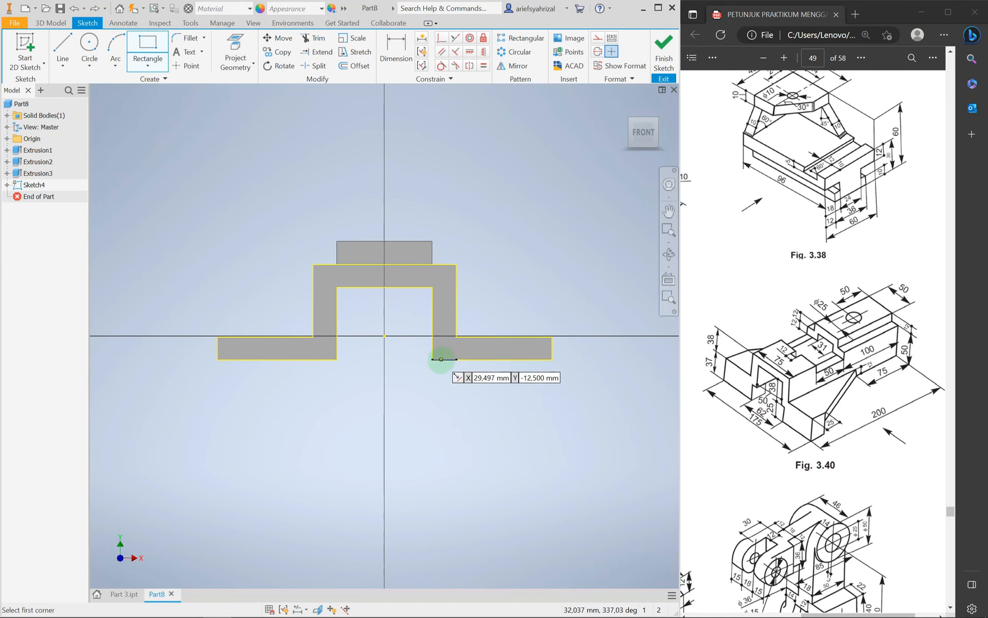
click(444, 359)
click(552, 406)
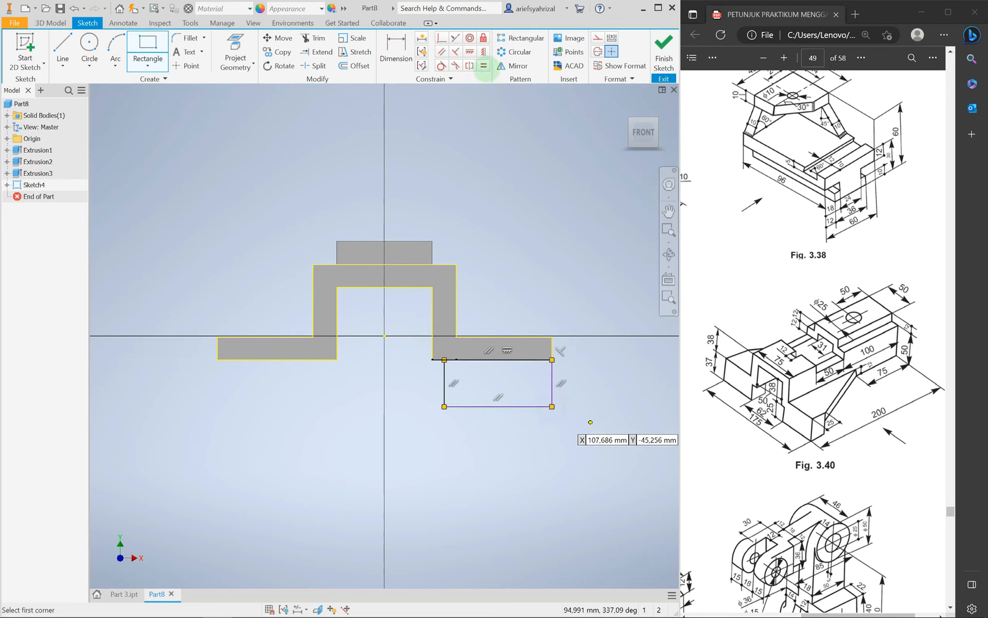
click(483, 52)
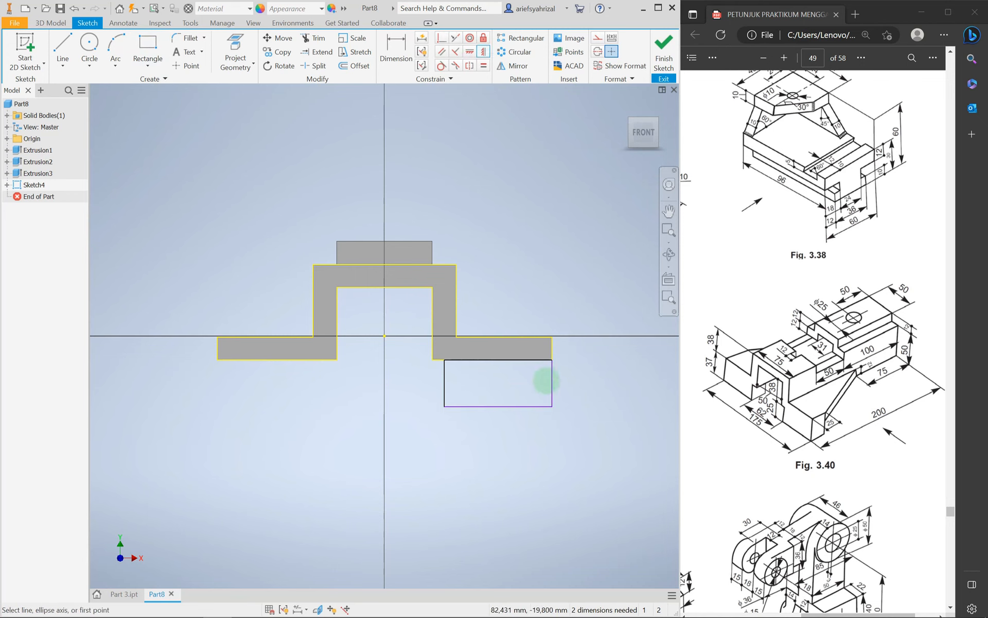
click(551, 382)
click(551, 348)
key(Escape)
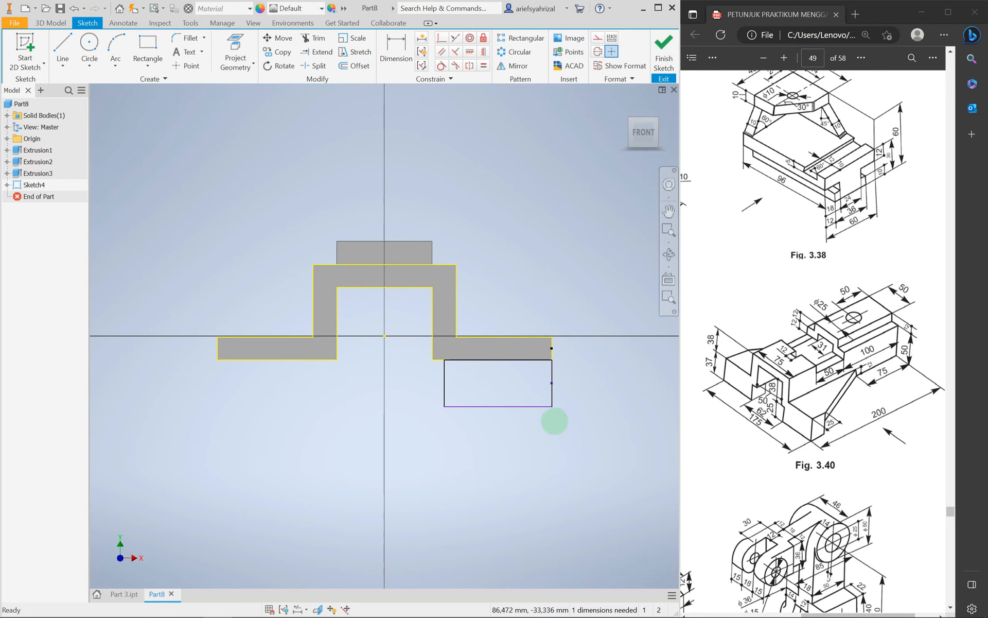
Step: Try to dimension the rectangle's width between its upright sides, and undo the rectangle
click(397, 52)
click(445, 386)
click(551, 394)
key(Escape)
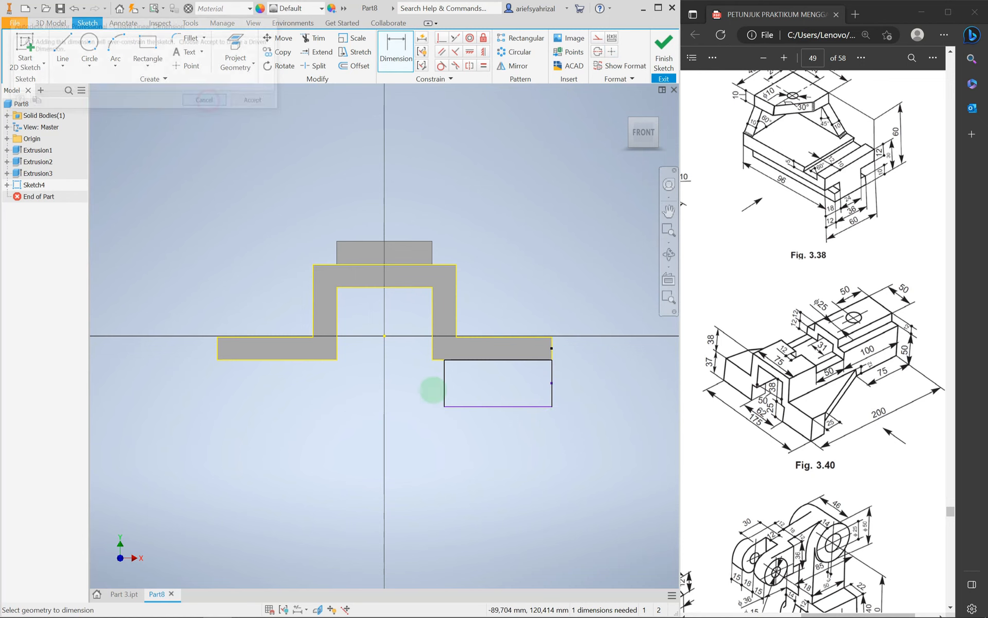
key(ctrl+z)
Step: Sketch a rectangle about 50 mm wide with a gap below the right foot and align its outer side vertically with the foot's outer end
click(148, 49)
click(456, 371)
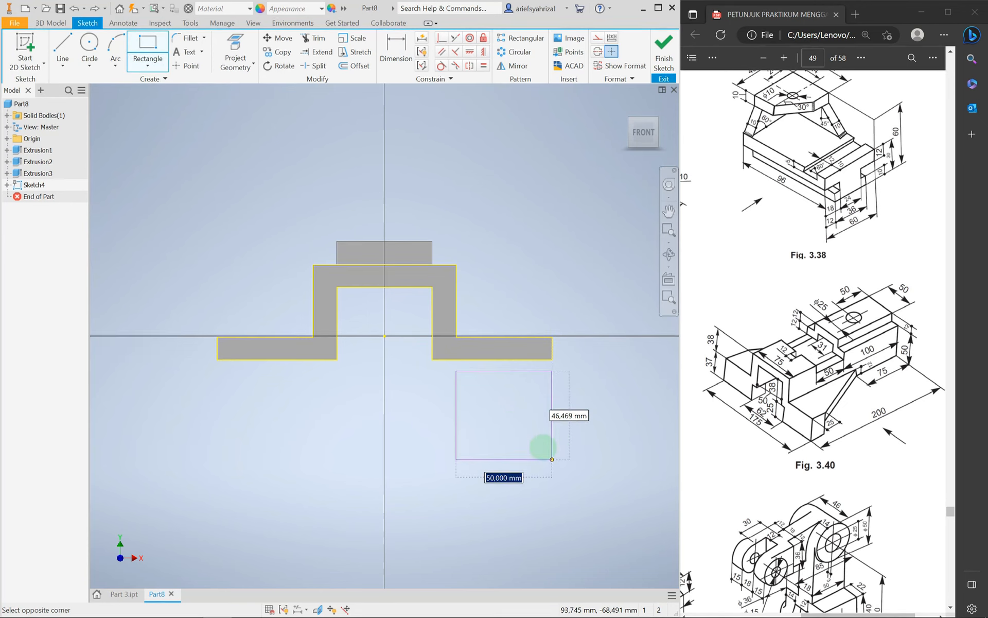
click(552, 431)
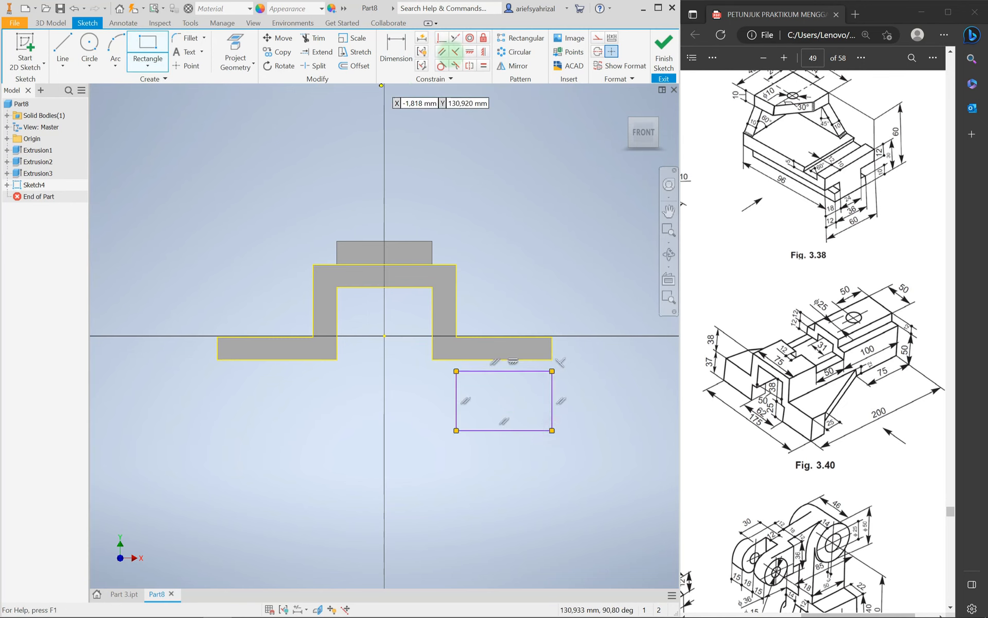
click(484, 51)
click(552, 401)
click(551, 349)
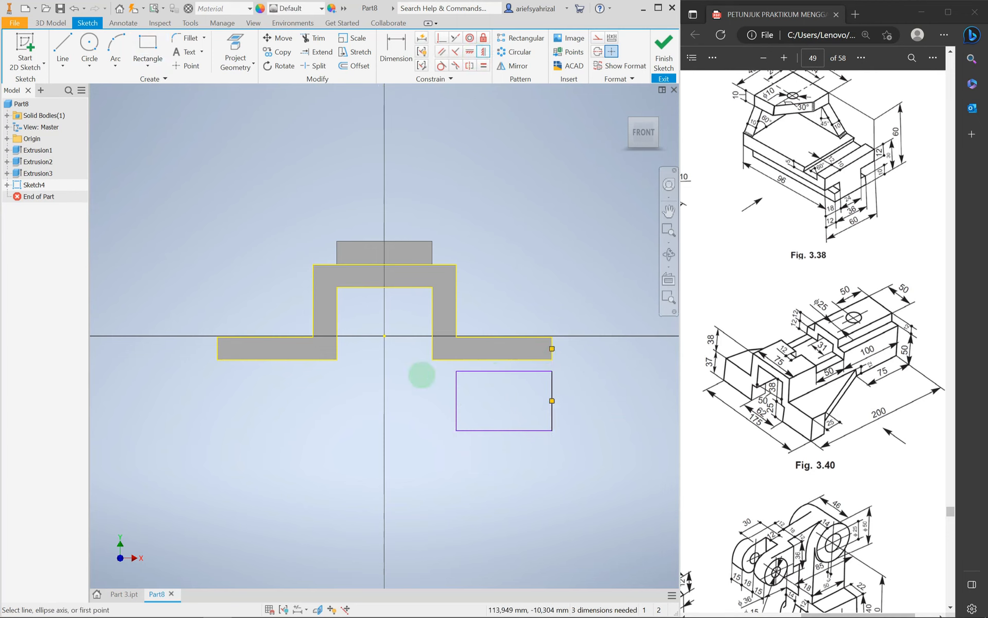
Step: Set the rectangle's width to (175-62)/2 mm and make its upper side collinear with the foot's underside
click(396, 49)
click(502, 430)
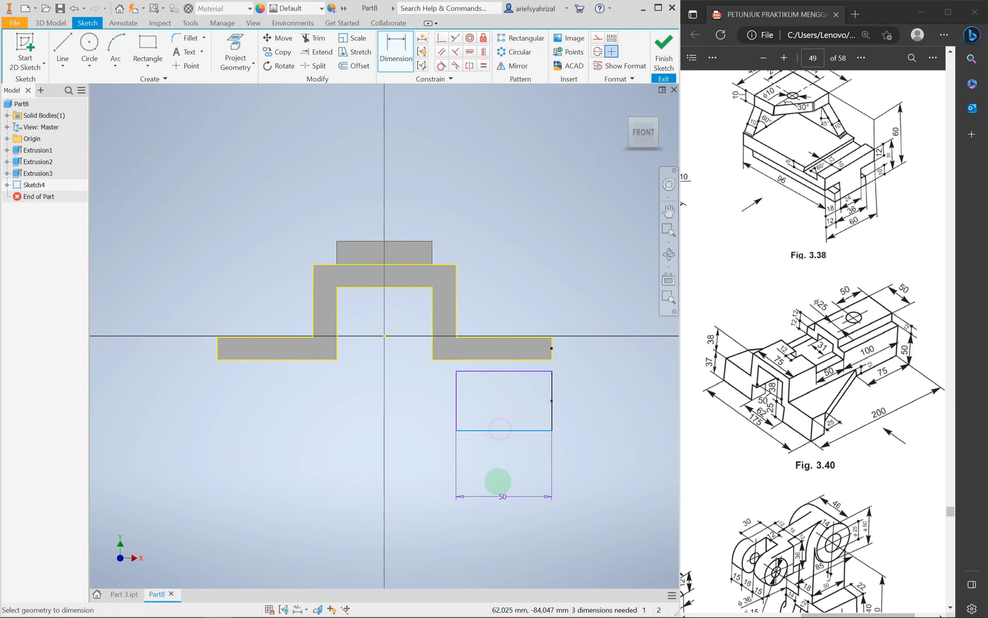
click(496, 466)
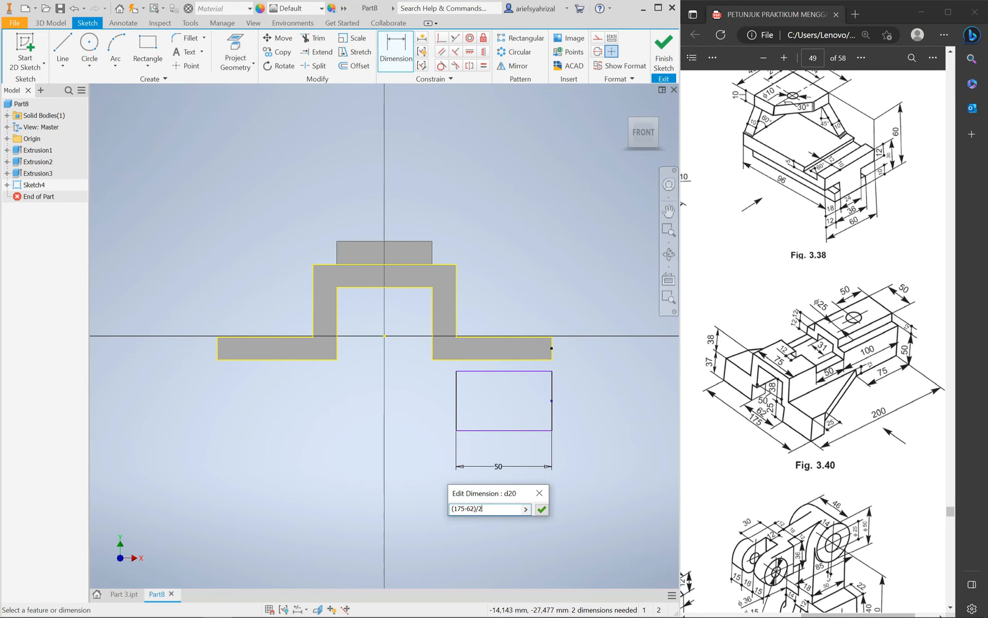
key(Return)
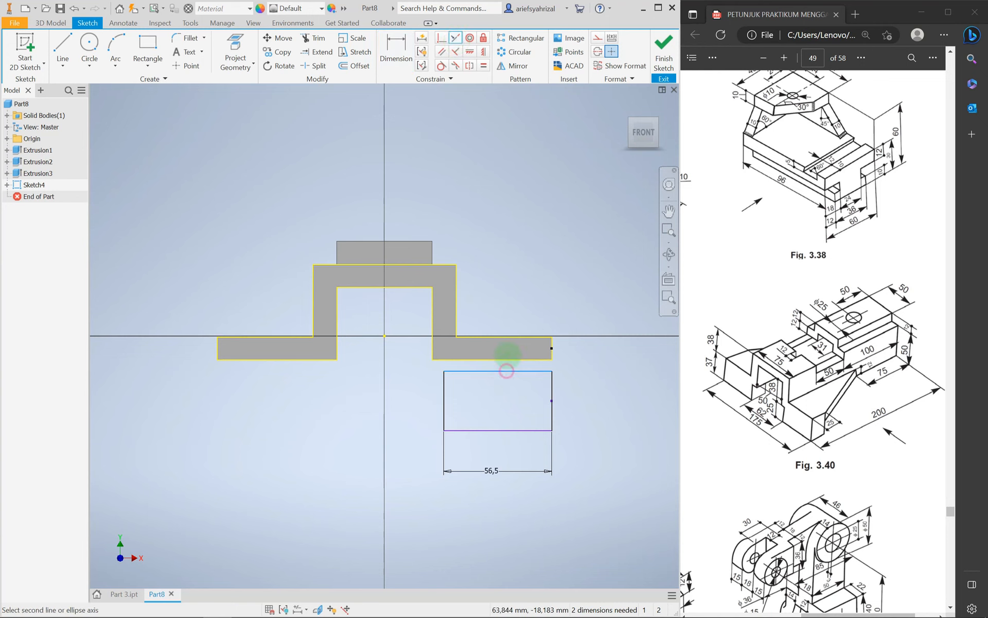
click(506, 370)
key(d)
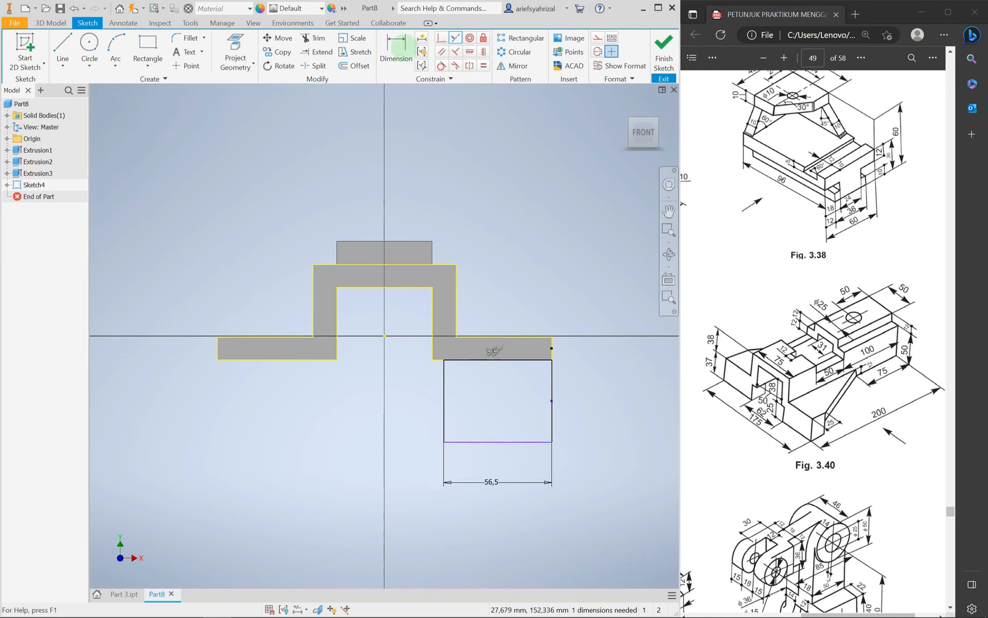
Step: Set the height of the rectangle below the right foot to 25 mm
click(515, 441)
click(508, 362)
click(594, 394)
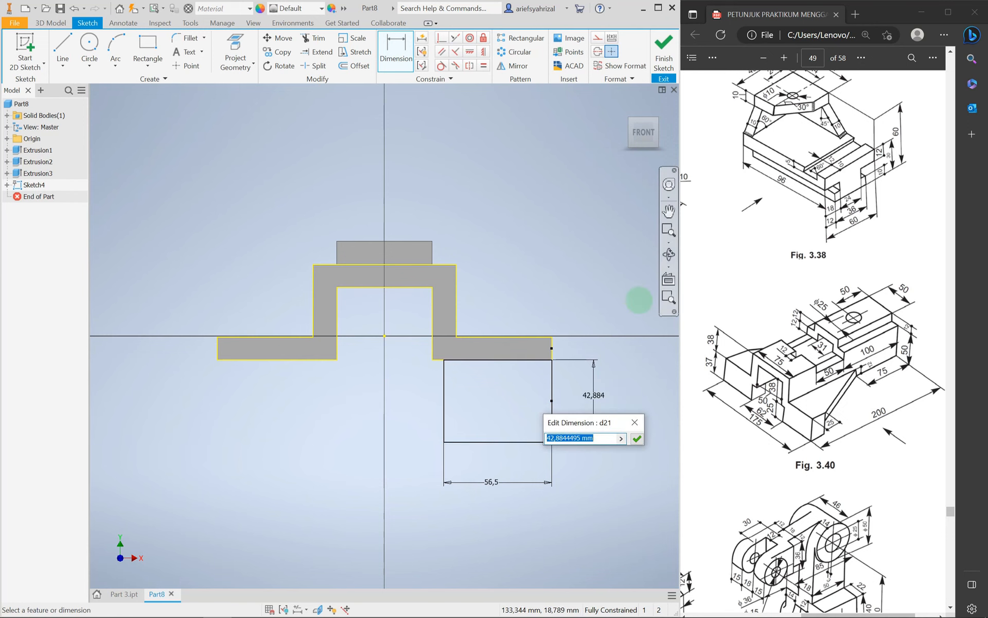
text(25)
key(Return)
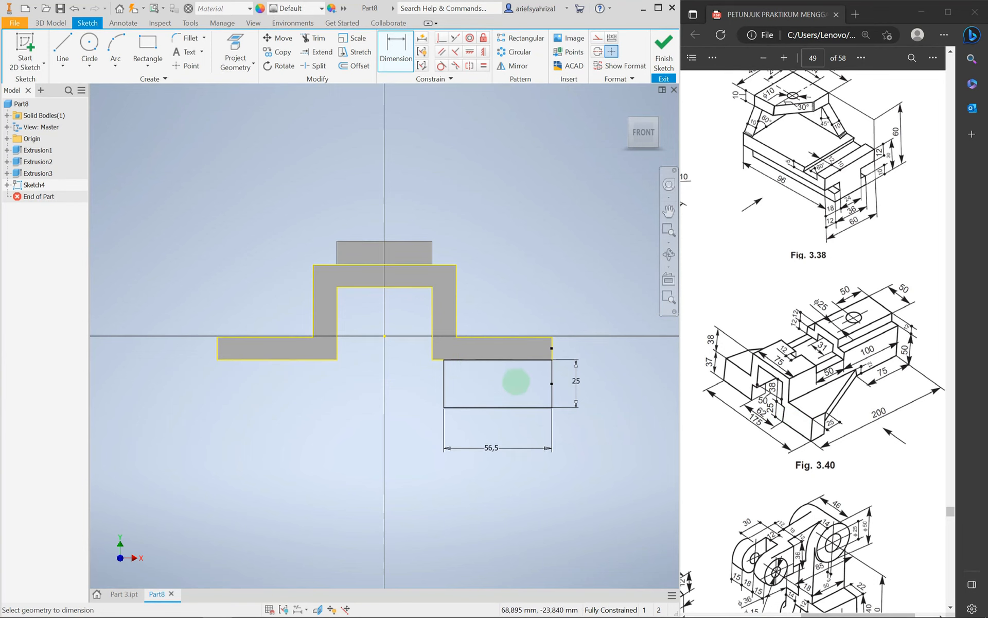
Step: Sketch a vertical line through the middle of the opening between the legs, running from inside it to below the feet
click(63, 49)
click(384, 293)
click(384, 426)
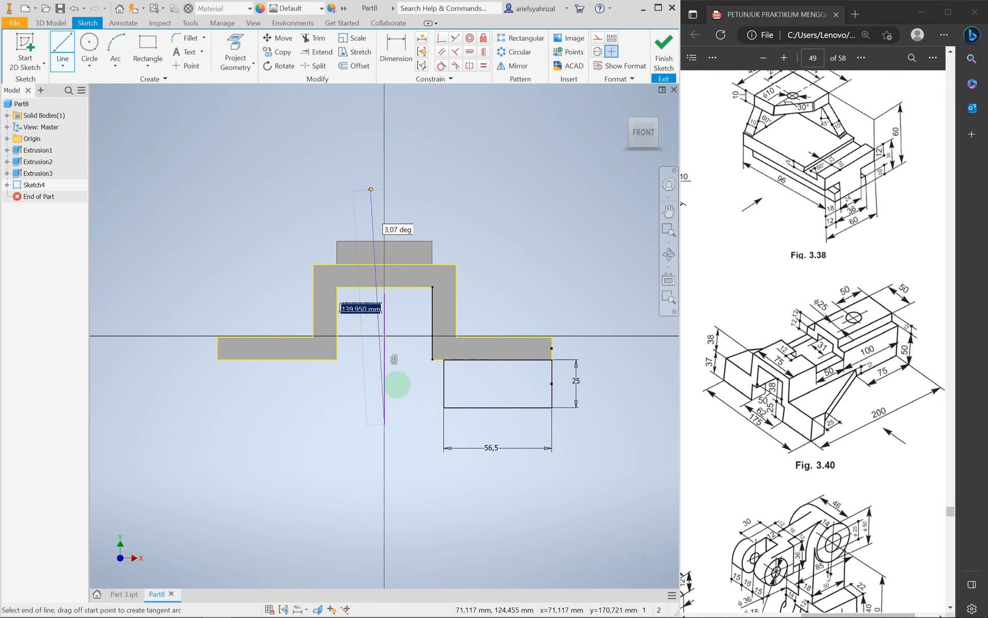
key(Escape)
scroll(391, 394, up, 4)
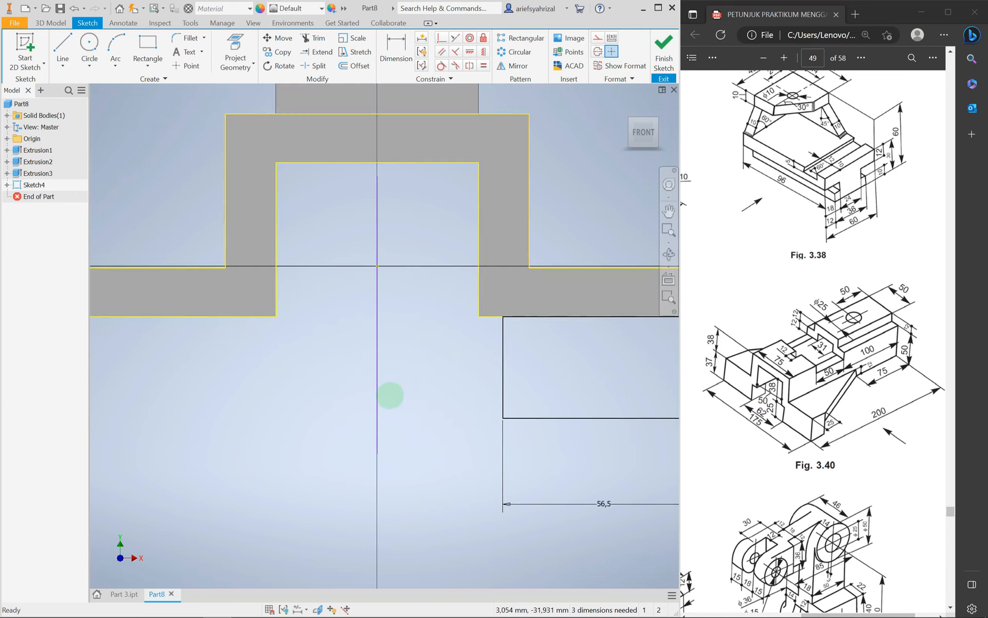
Step: Constrain the vertical line's midpoint to the sketch origin and convert the line to construction geometry
click(441, 37)
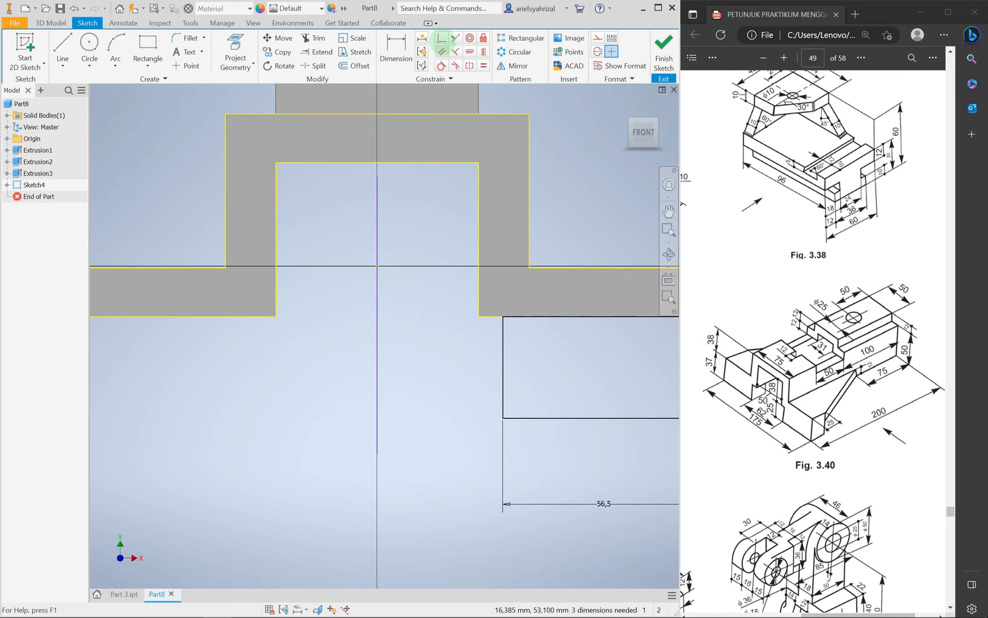
click(376, 306)
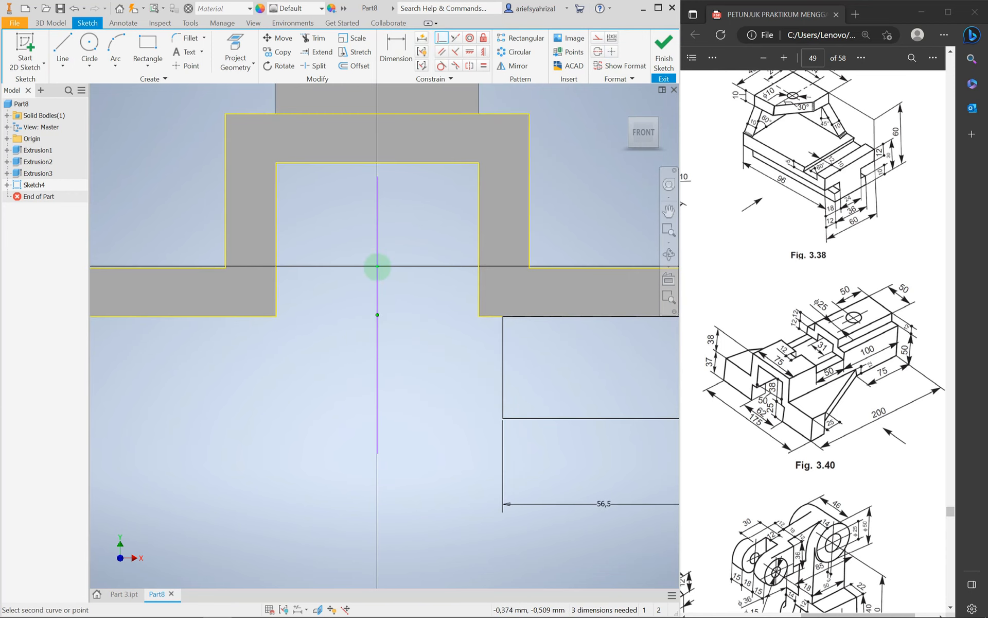
click(377, 266)
key(Escape)
click(378, 229)
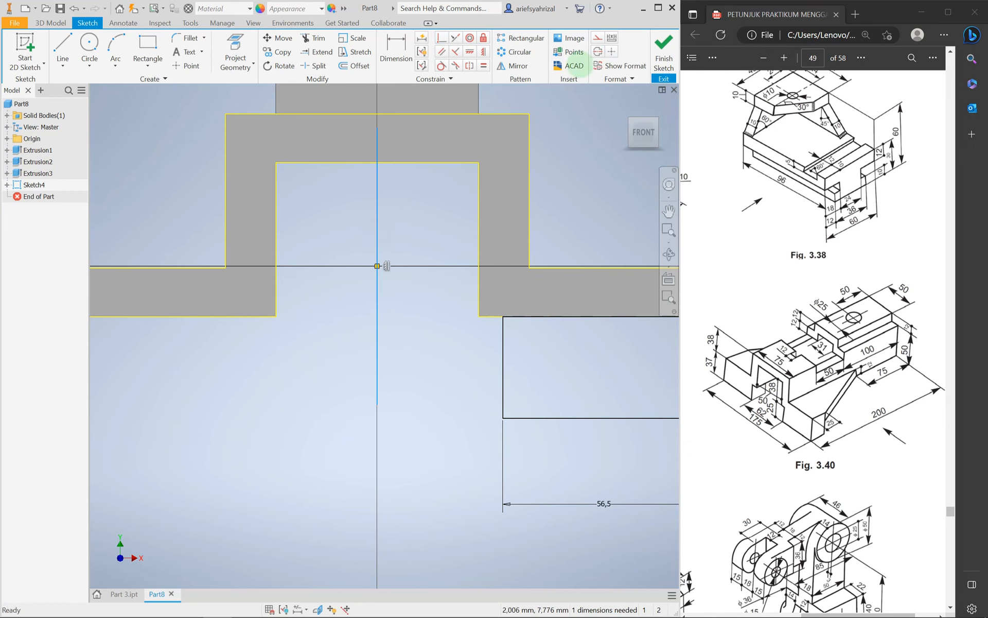
click(596, 37)
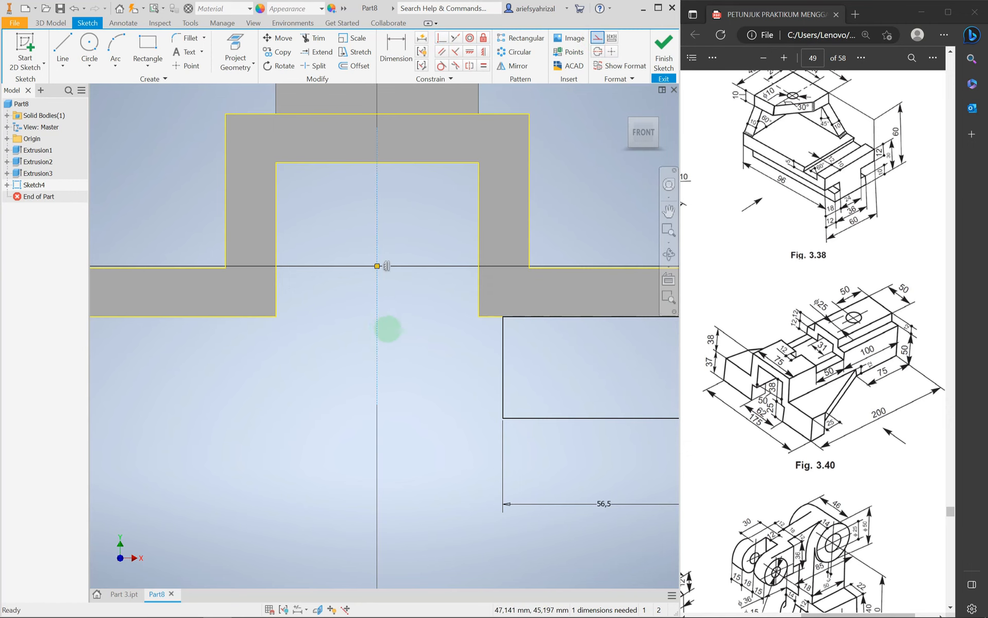
Step: Mirror the right foot's rectangle about the vertical construction line to place a copy below the left foot
scroll(341, 386, down, 3)
click(513, 65)
drag(386, 351, 474, 406)
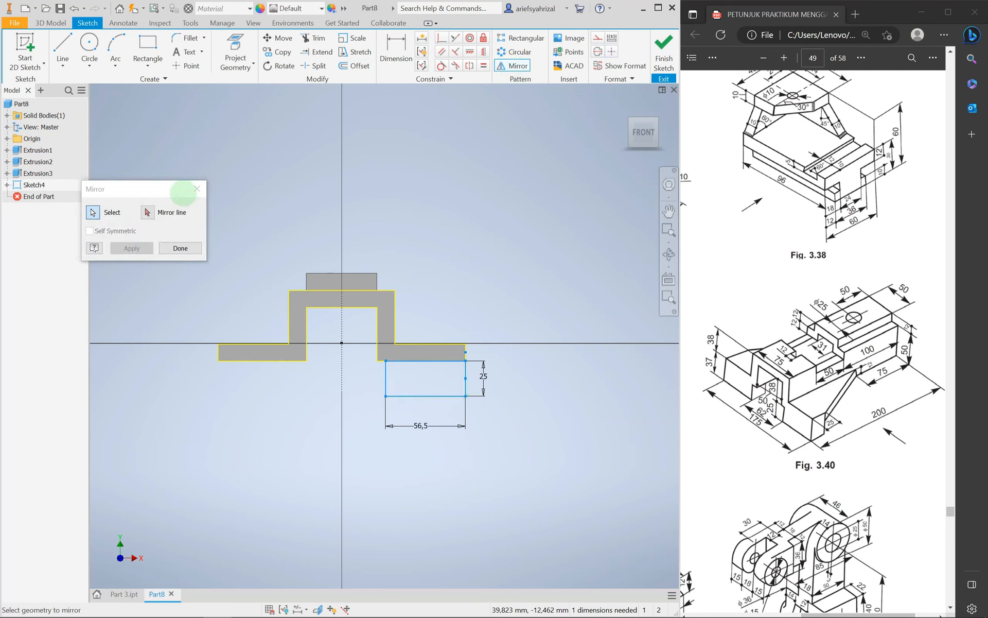
click(148, 212)
click(342, 324)
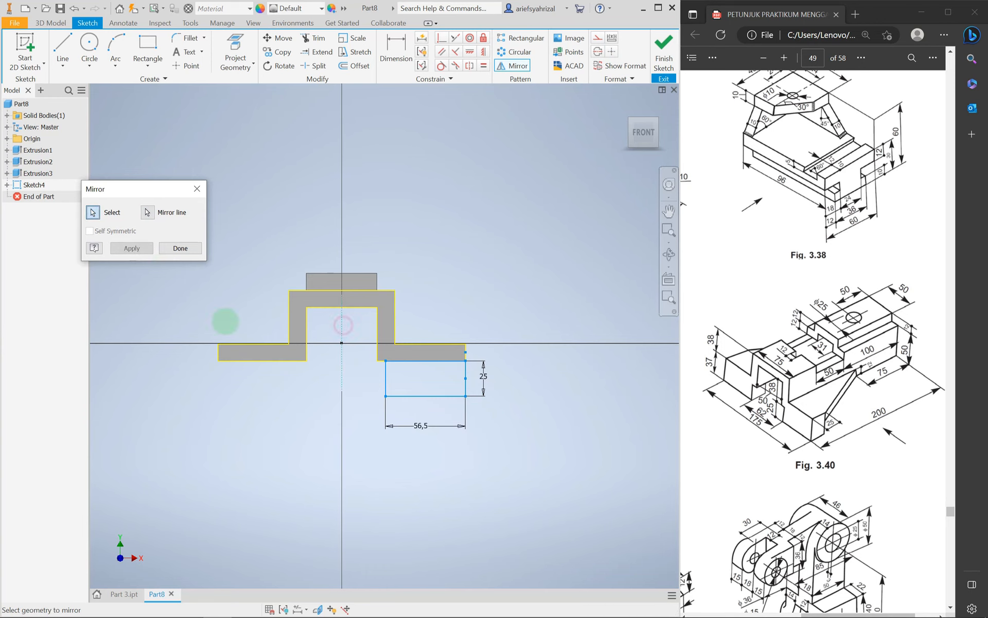
click(180, 247)
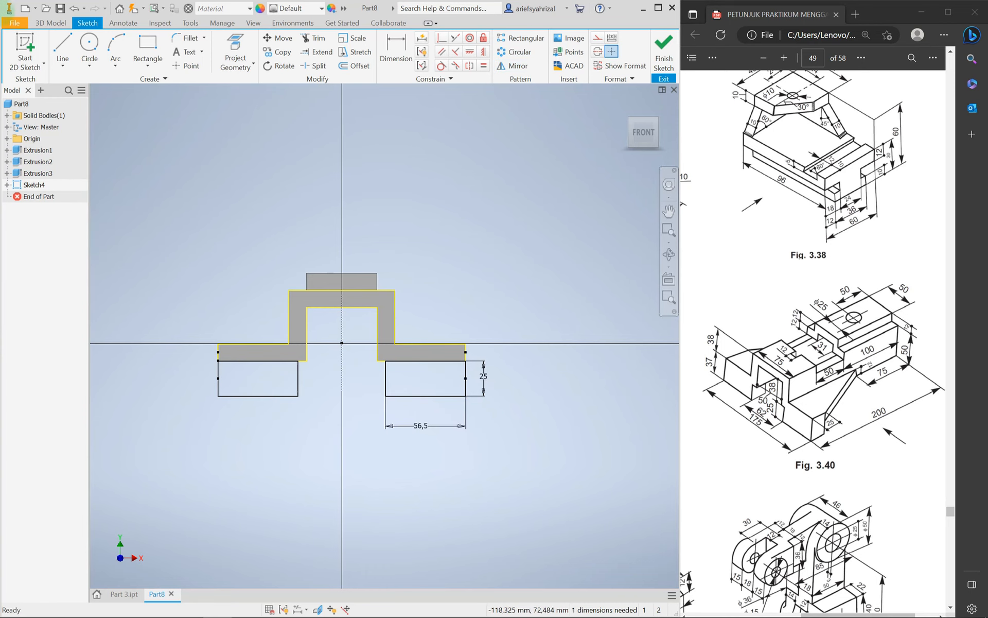
Step: Extrude both rectangles 25 mm backwards under the feet, with the direction flipped and joined to the body
click(50, 23)
click(66, 54)
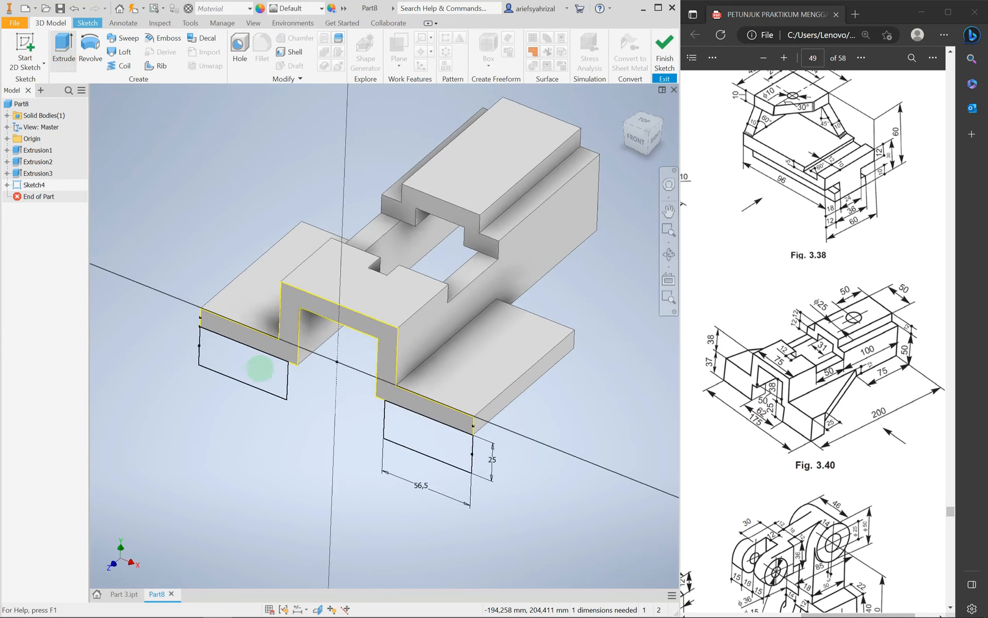
click(232, 380)
click(390, 441)
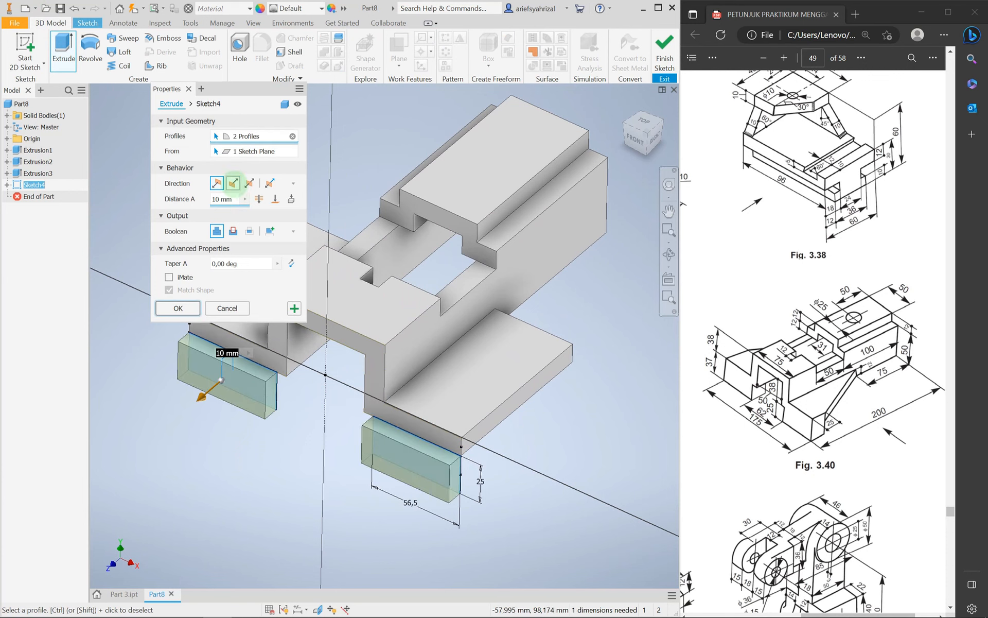
click(233, 182)
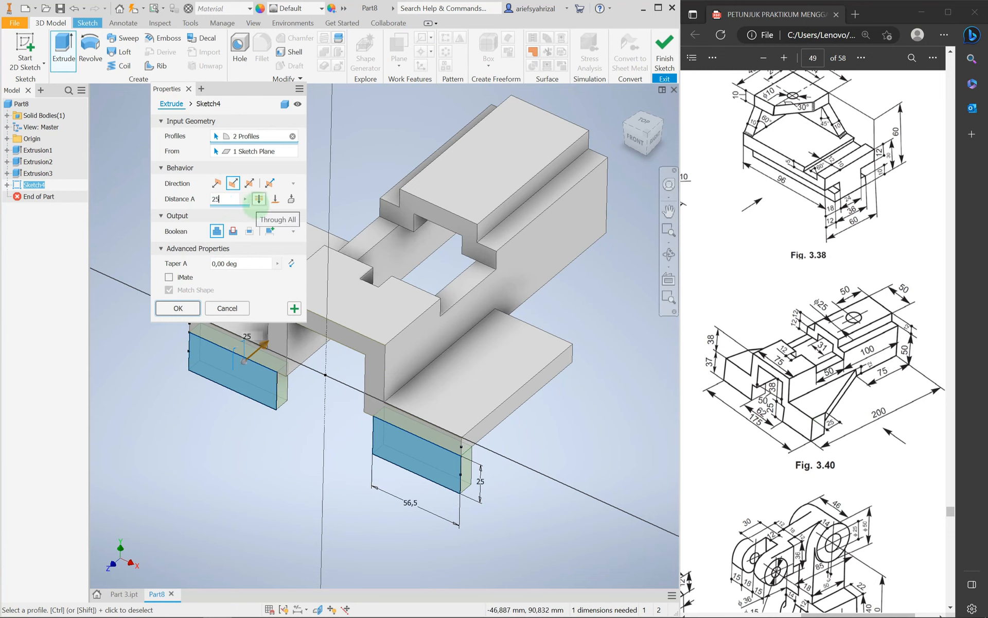
click(179, 308)
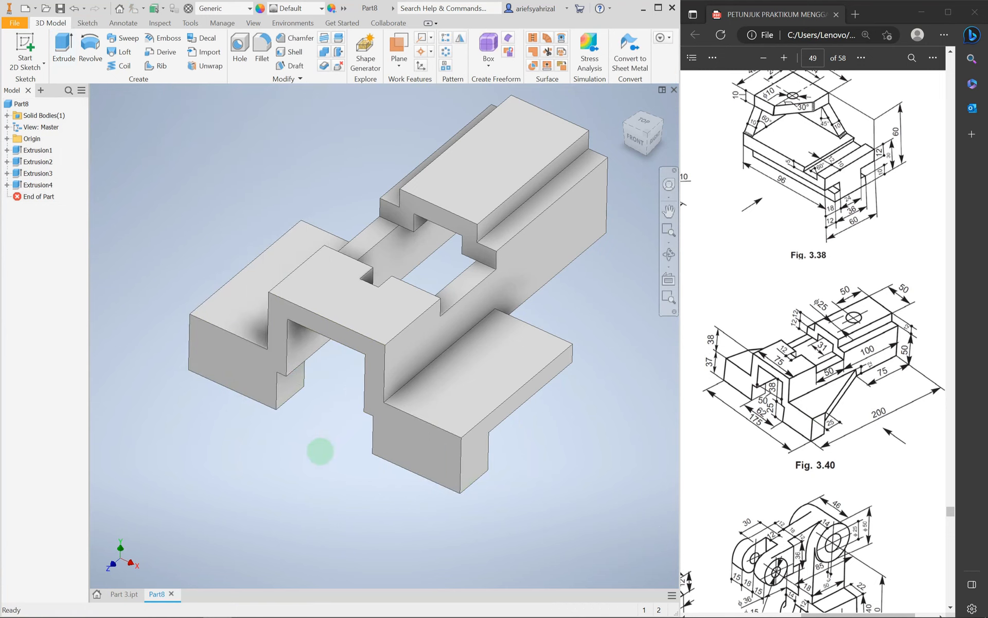
Step: Create a new sketch on the top face of the raised block at the rear of the part
mouse_move(426, 493)
shift+middle_down()
mouse_move(432, 468)
mouse_move(324, 472)
mouse_move(395, 485)
mouse_move(408, 503)
shift+middle_up()
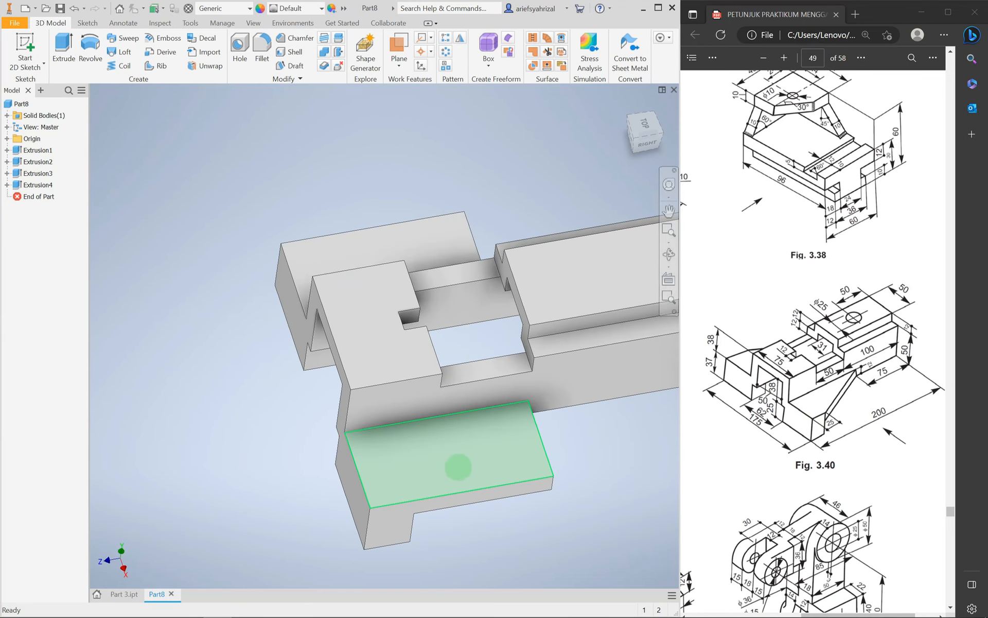
scroll(439, 444, down, 3)
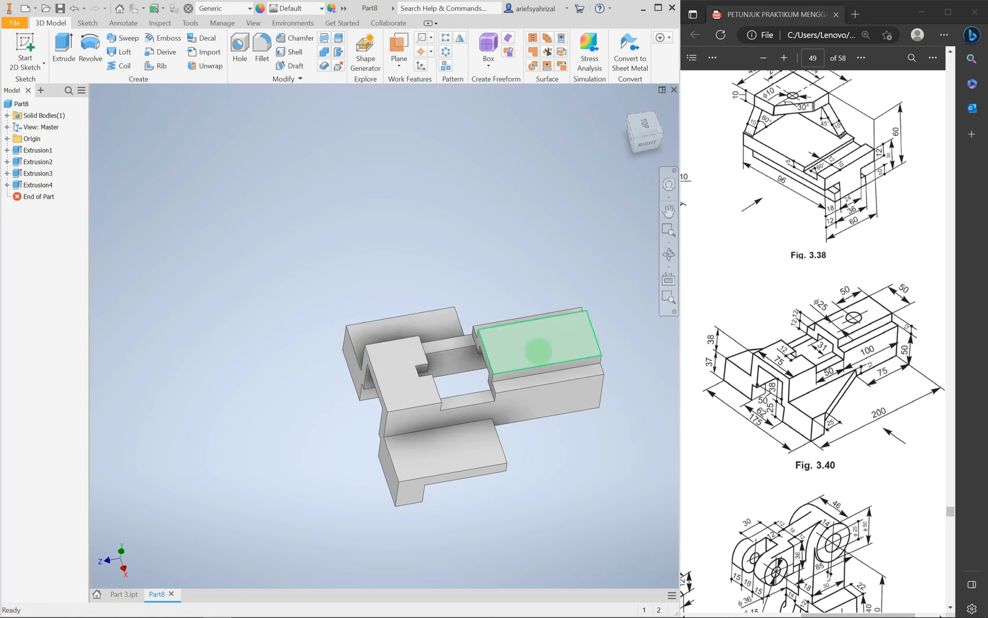
click(538, 351)
click(533, 259)
click(538, 352)
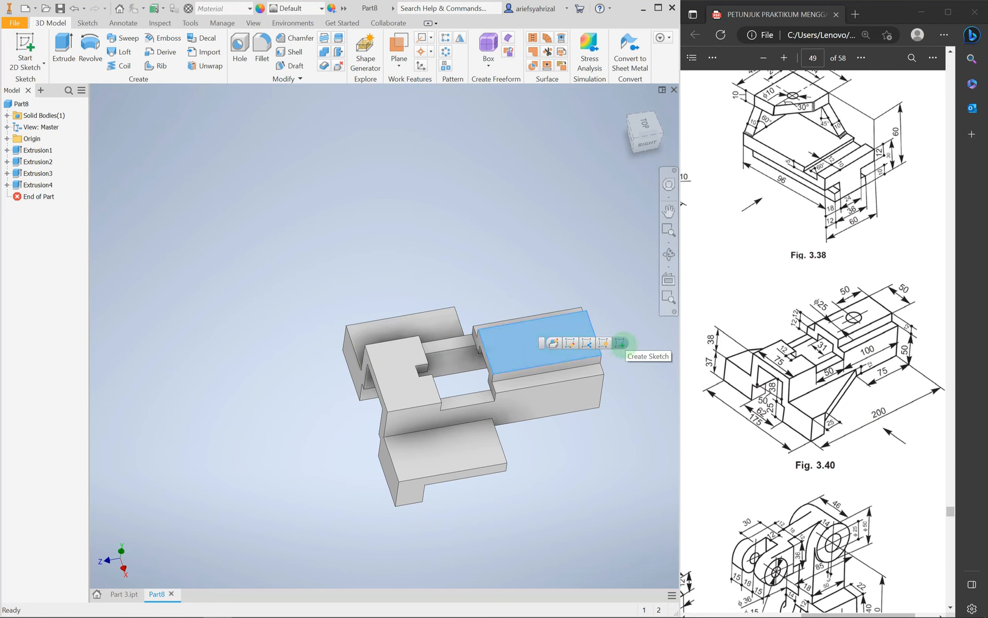
click(621, 343)
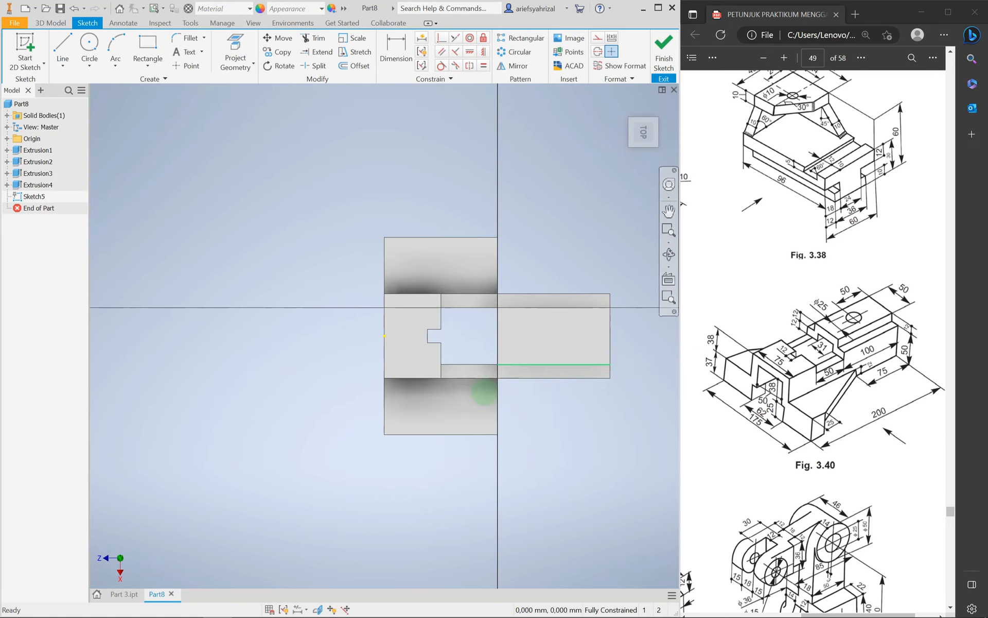
Step: Project the outlines of the raised block's top face and the undersides on both sides of the body into the sketch
scroll(410, 389, down, 5)
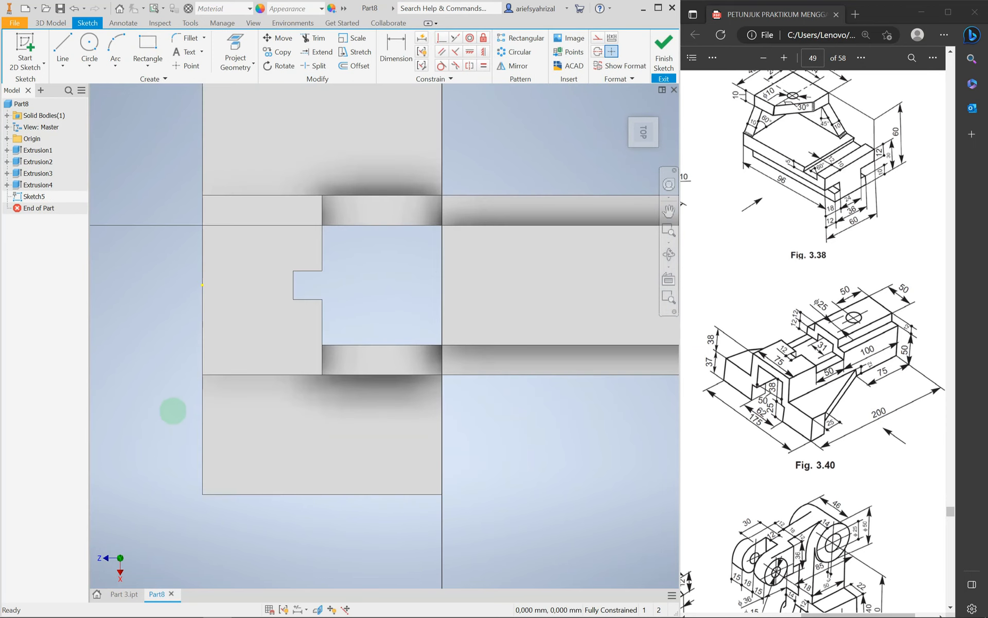
scroll(173, 410, up, 5)
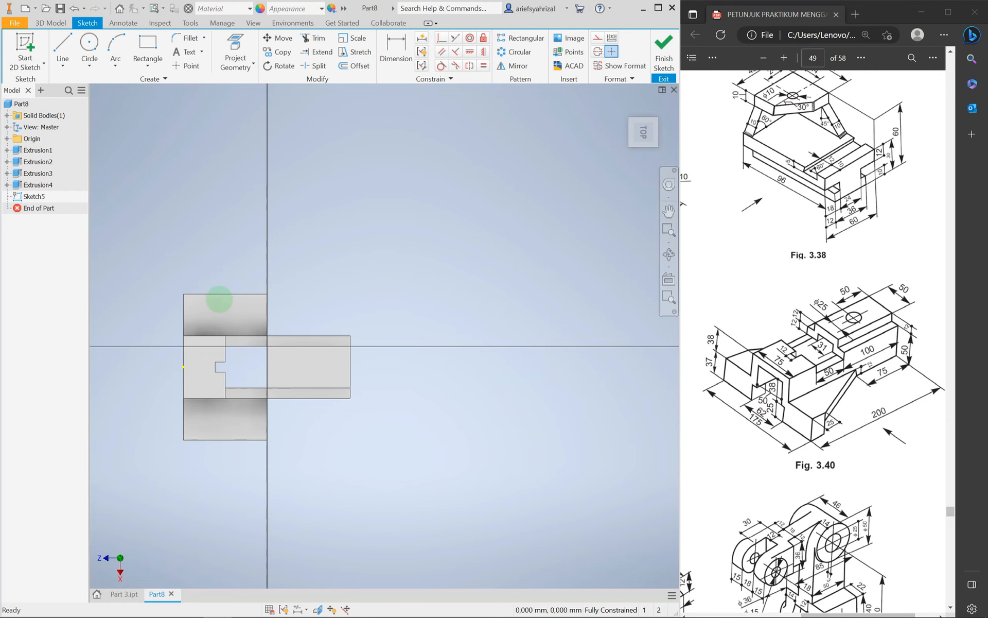
click(89, 46)
scroll(301, 364, down, 5)
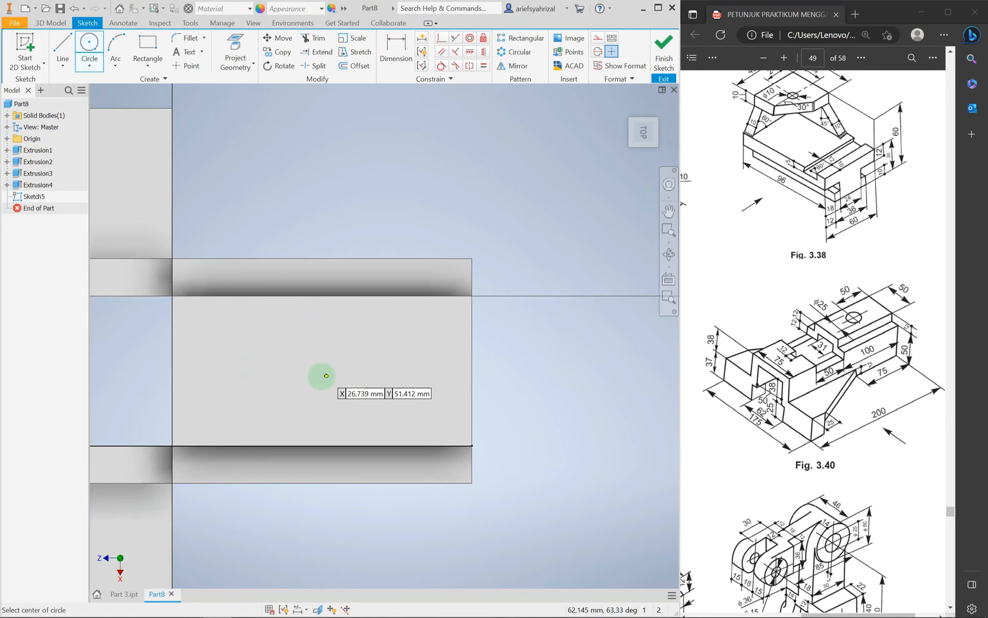
scroll(355, 376, up, 4)
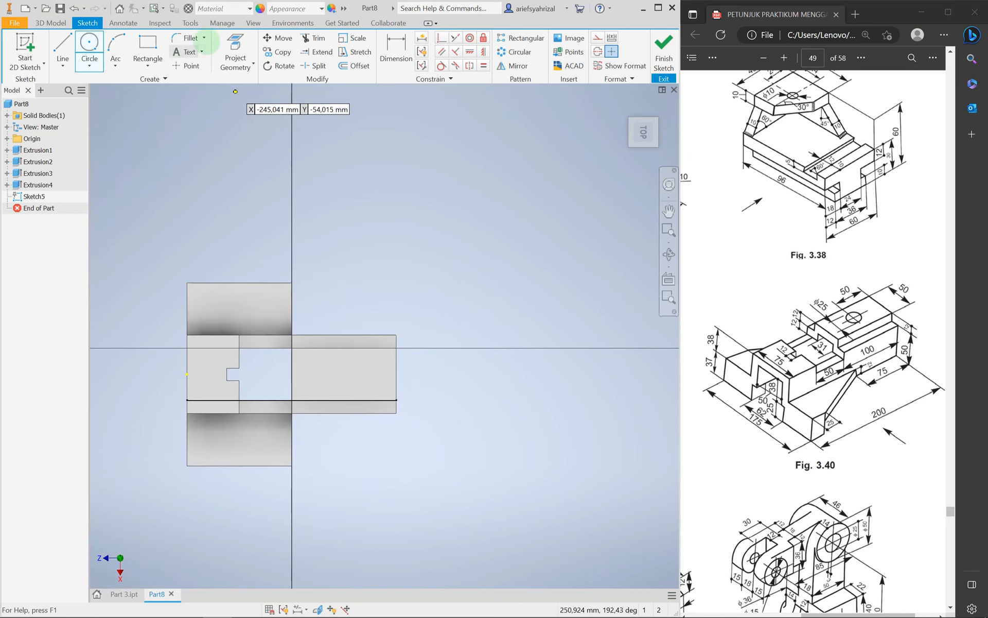
click(235, 51)
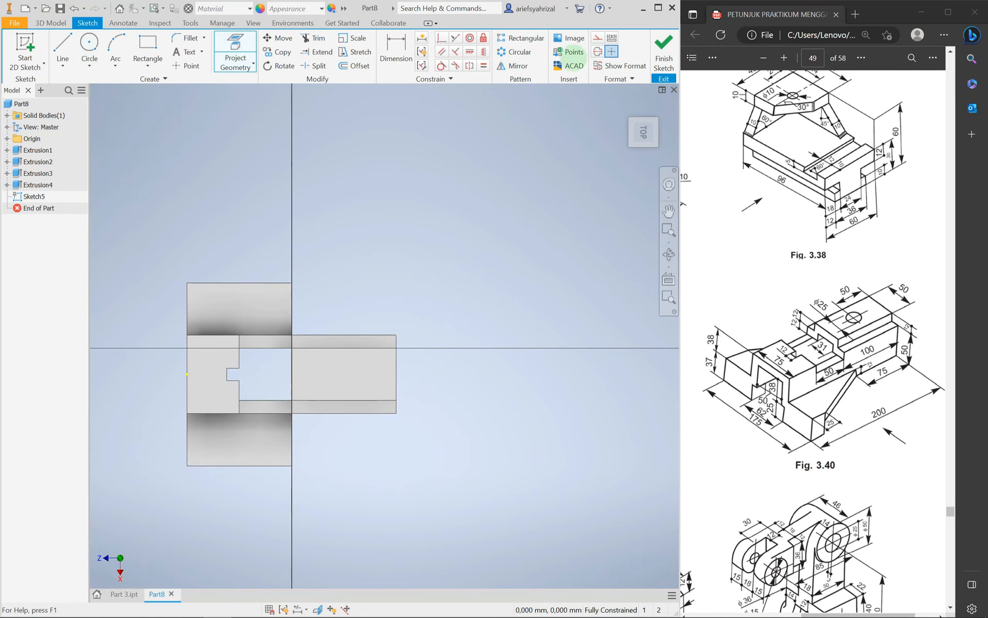
click(342, 370)
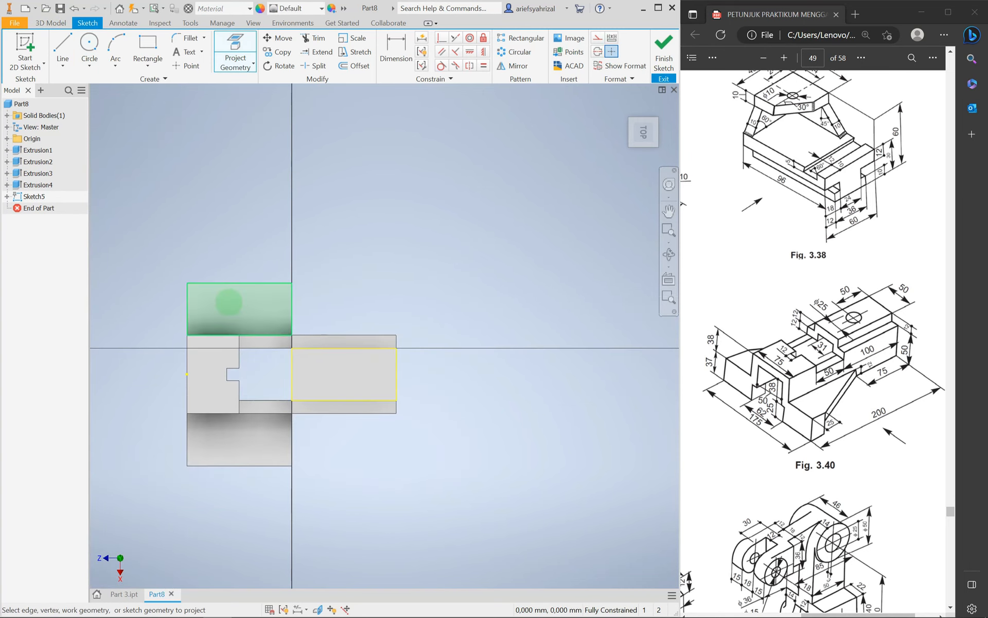
mouse_move(358, 443)
shift+middle_down()
mouse_move(357, 302)
mouse_move(264, 430)
shift+middle_up()
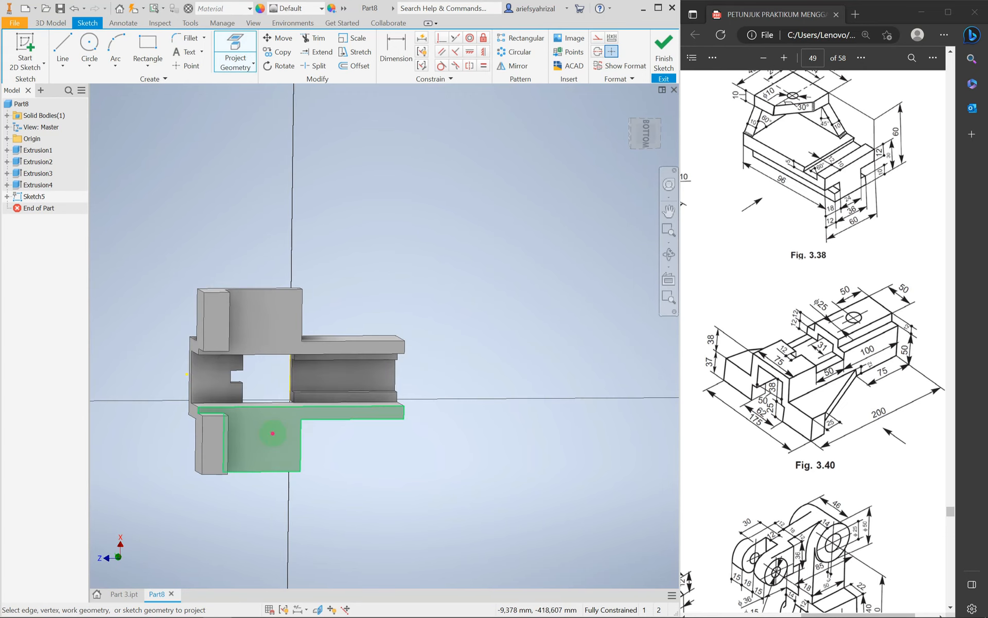
shift+middle_drag(263, 323, 664, 242)
click(652, 132)
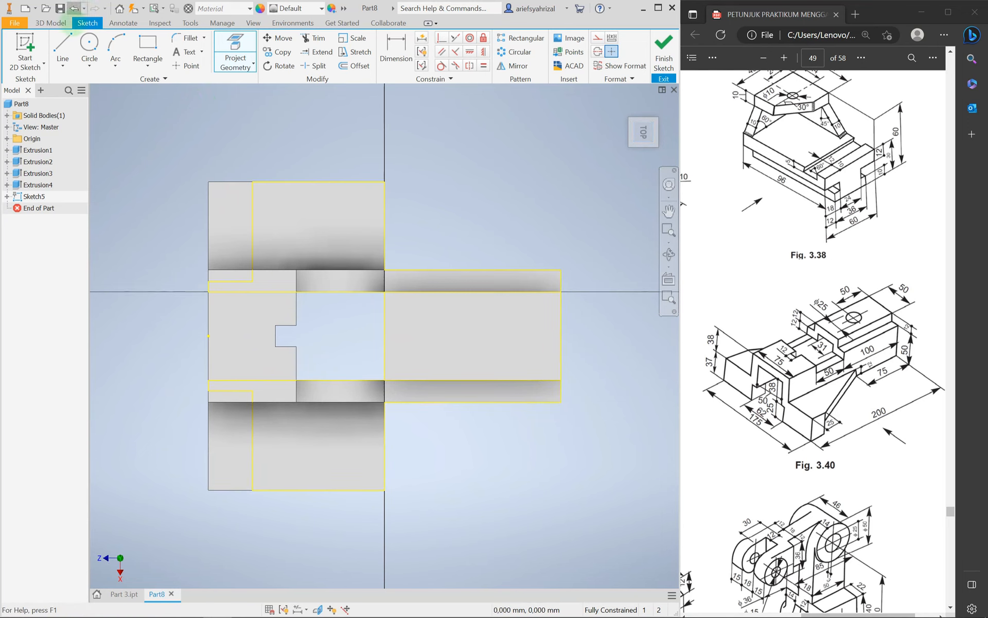
Step: Sketch a circle in the middle of the raised block's top face and set its diameter to 25 mm
click(89, 41)
click(471, 336)
click(500, 331)
click(394, 66)
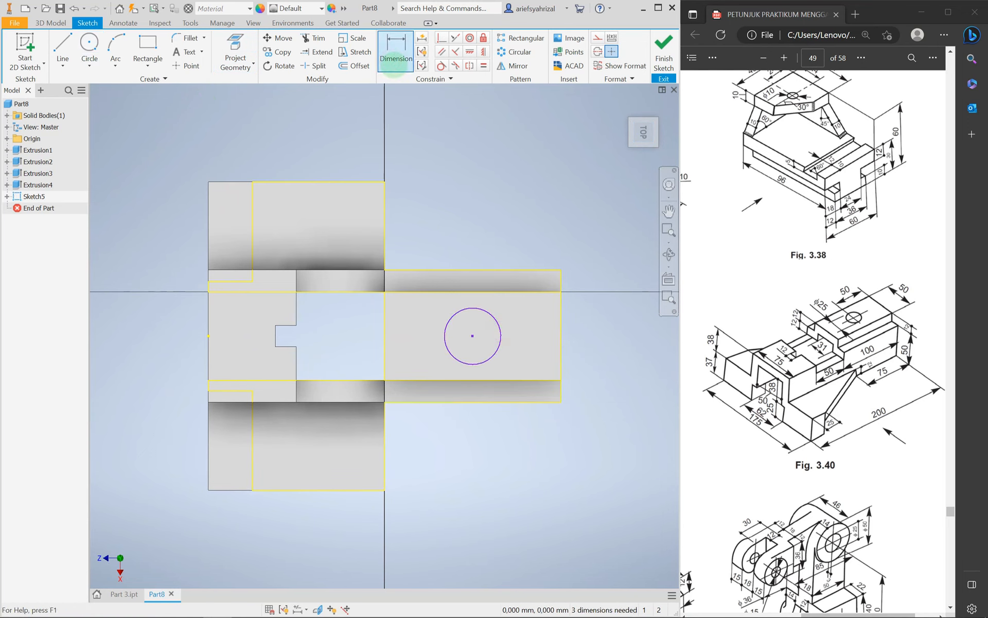
click(512, 326)
click(481, 217)
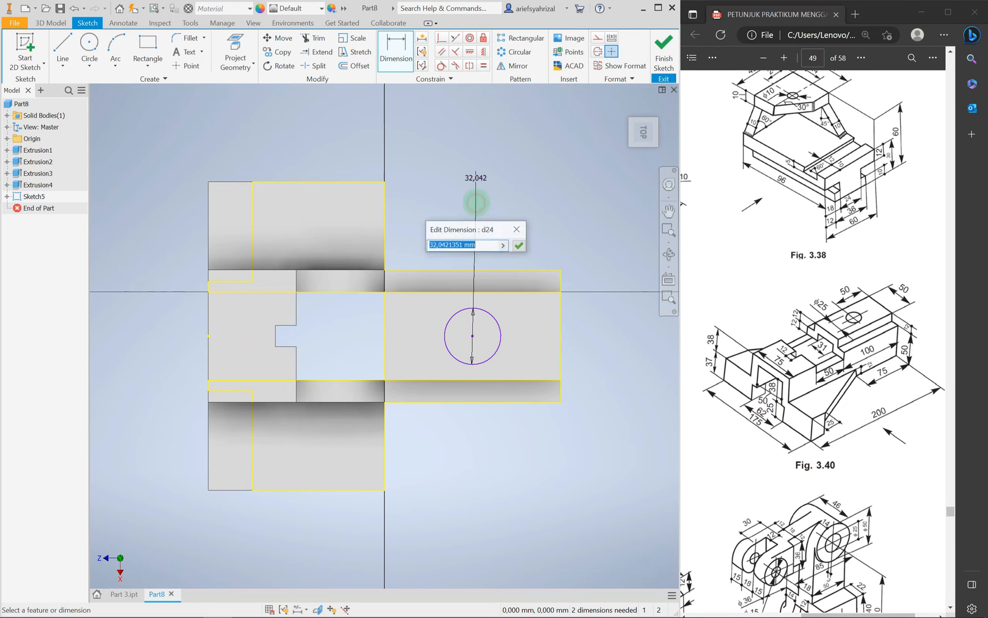
key(Return)
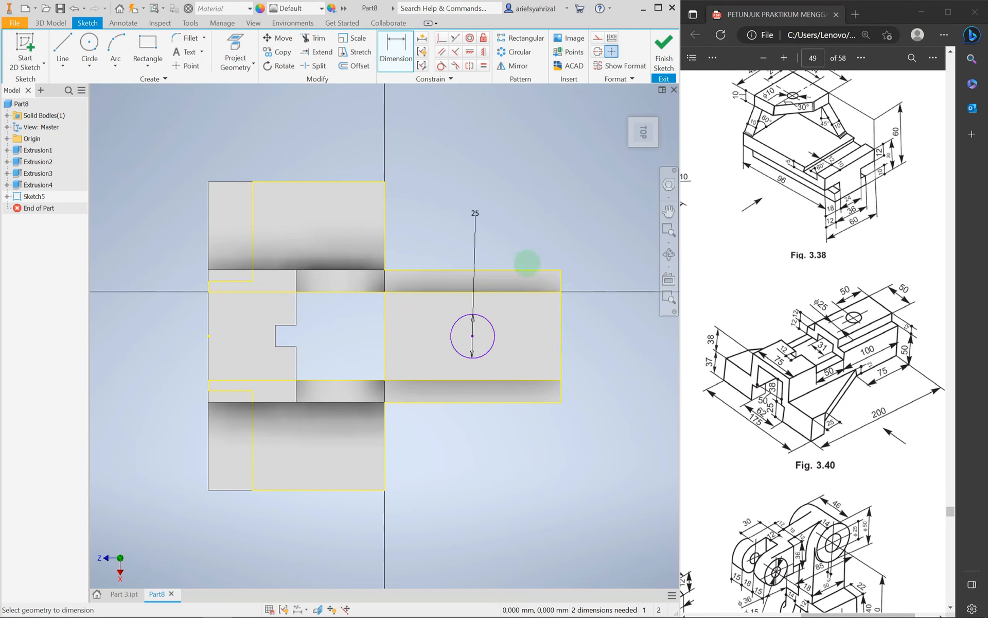
Step: Set the circle's centre 50 mm from the block's rear edge and align it with the midpoint of the front edge
click(490, 324)
click(561, 320)
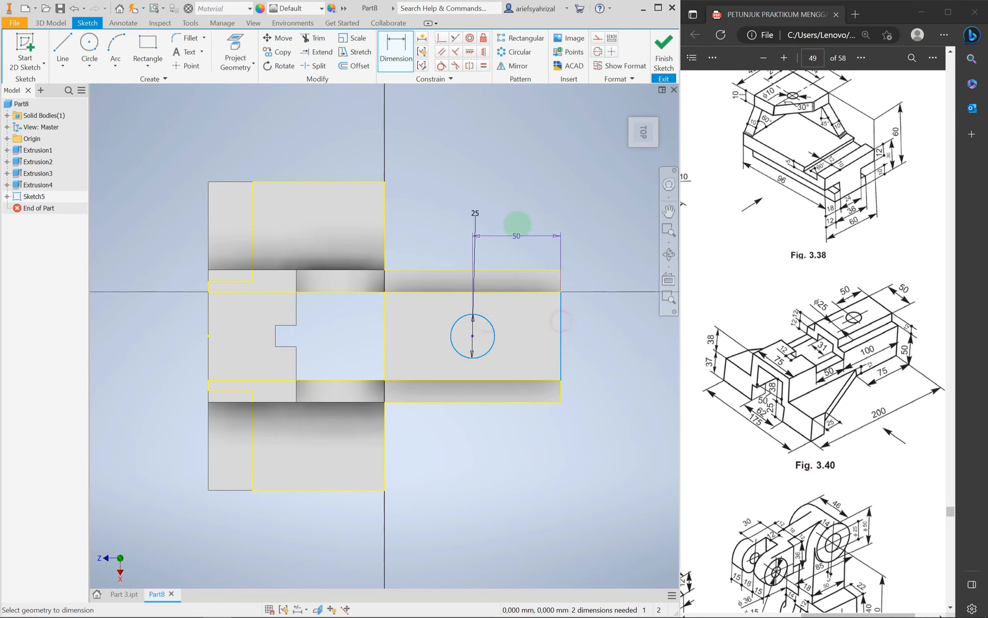
click(519, 223)
key(Return)
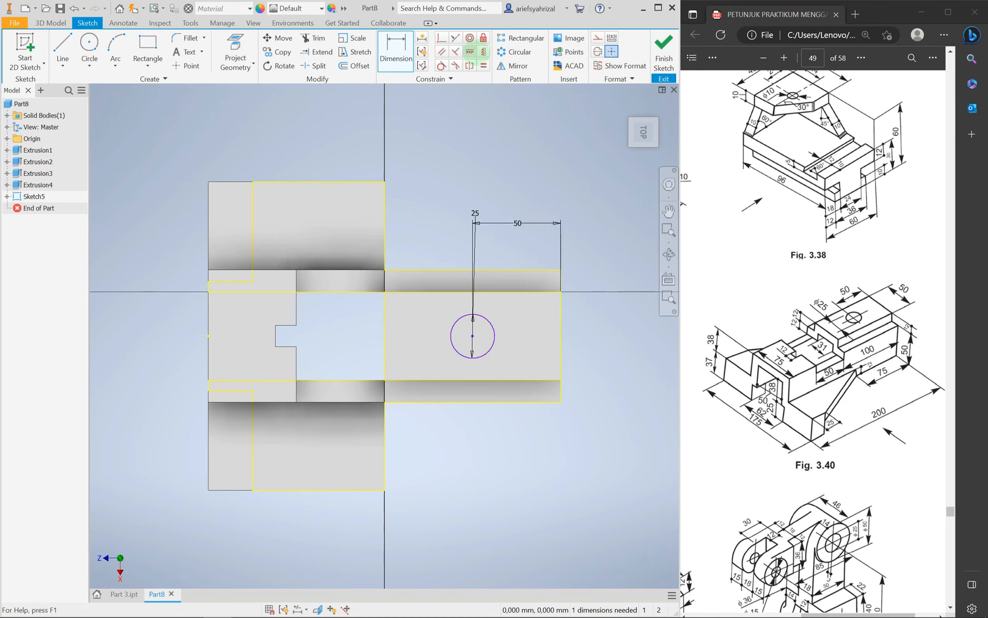
click(483, 51)
click(384, 336)
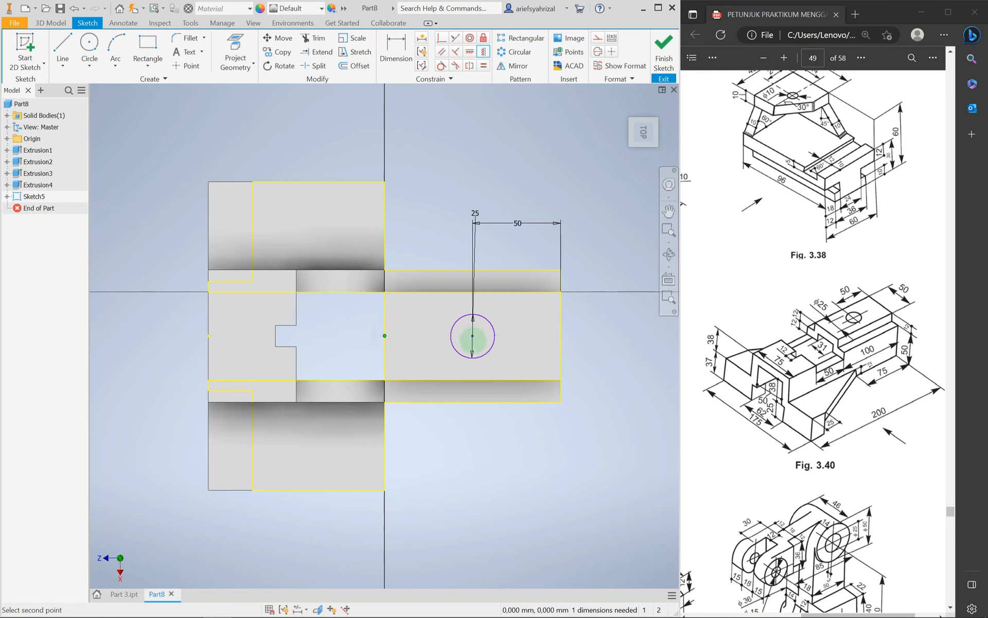
click(472, 335)
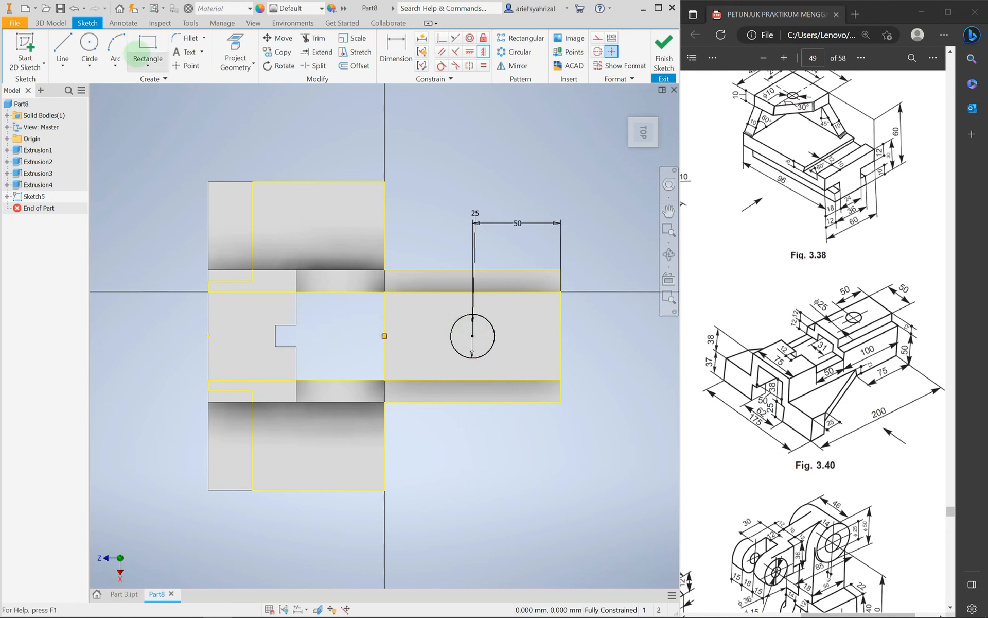
Step: Project the outlines of the top faces of both front side feet into the hole sketch
click(63, 46)
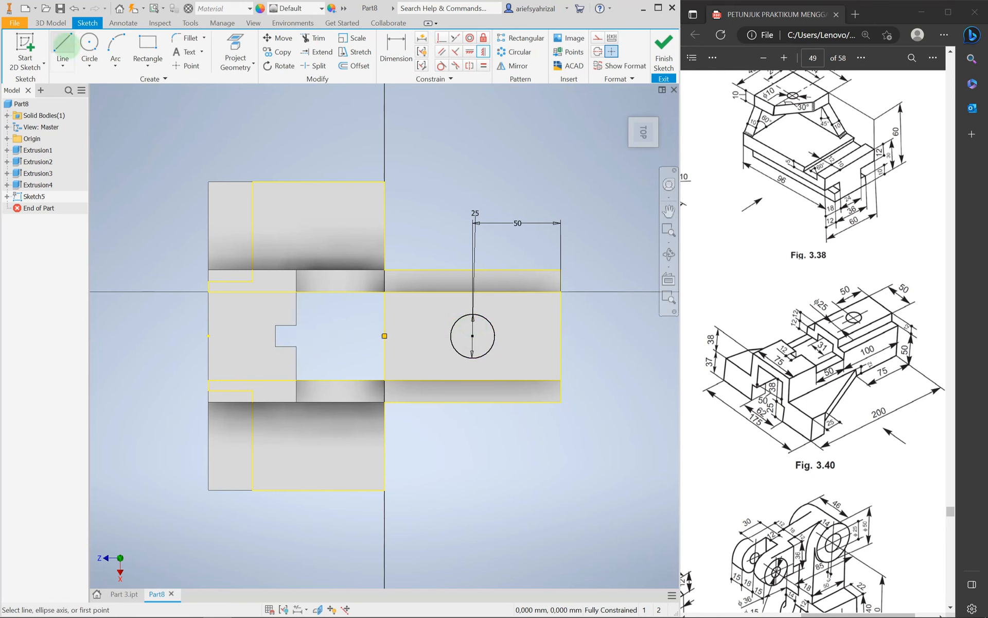
key(Escape)
click(232, 45)
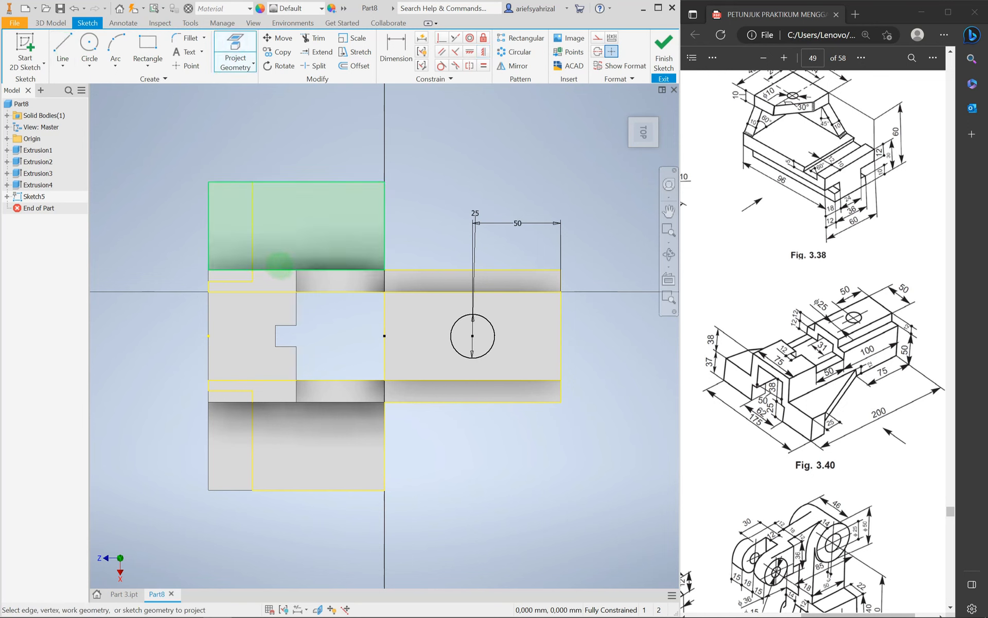
click(267, 251)
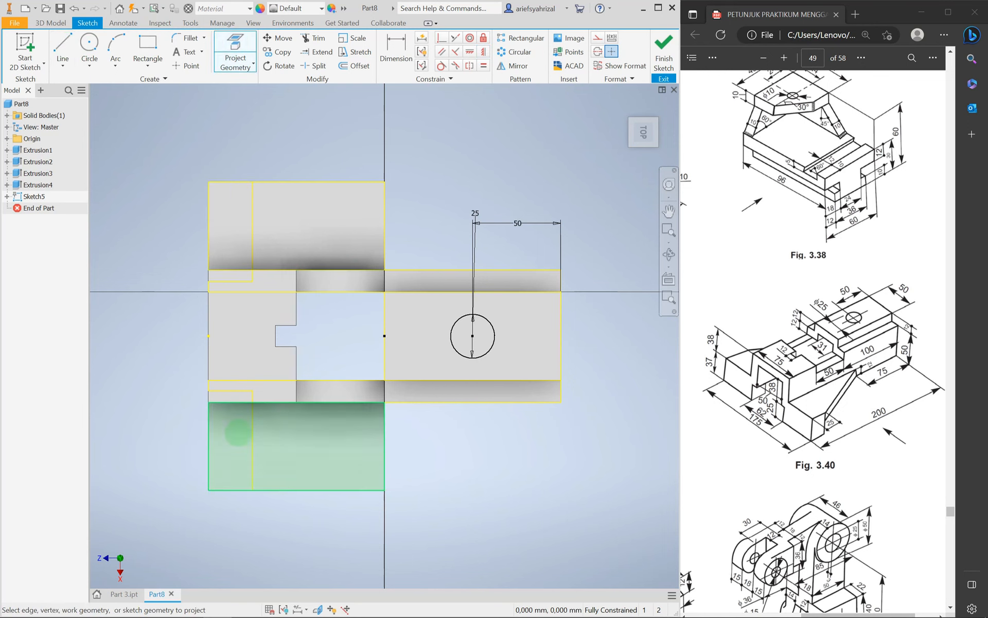
click(237, 432)
Step: Try to cut the circle and the two regions behind the front feet downward through all of the body
click(50, 23)
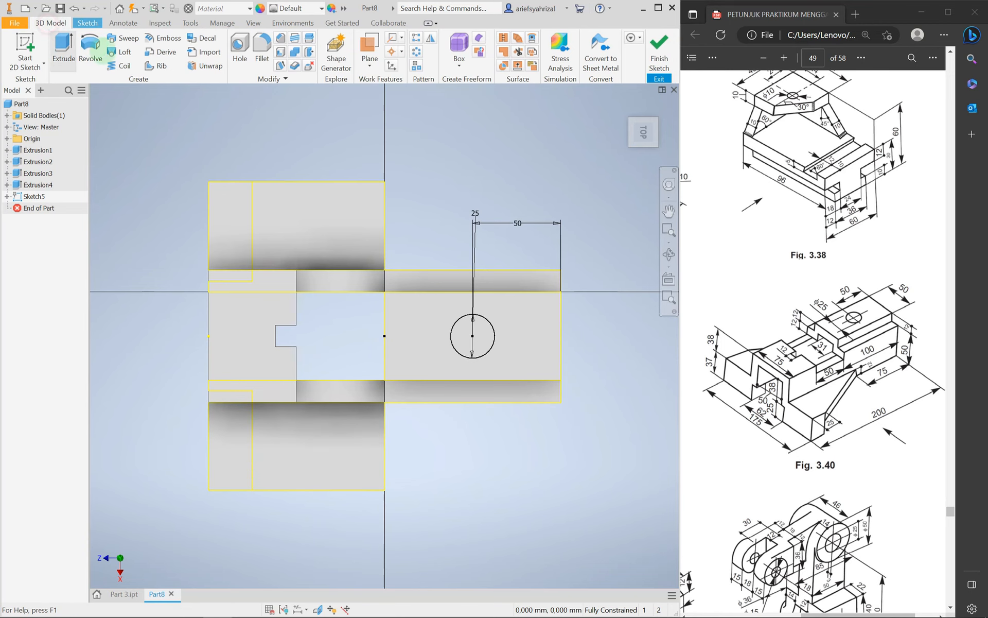
click(64, 52)
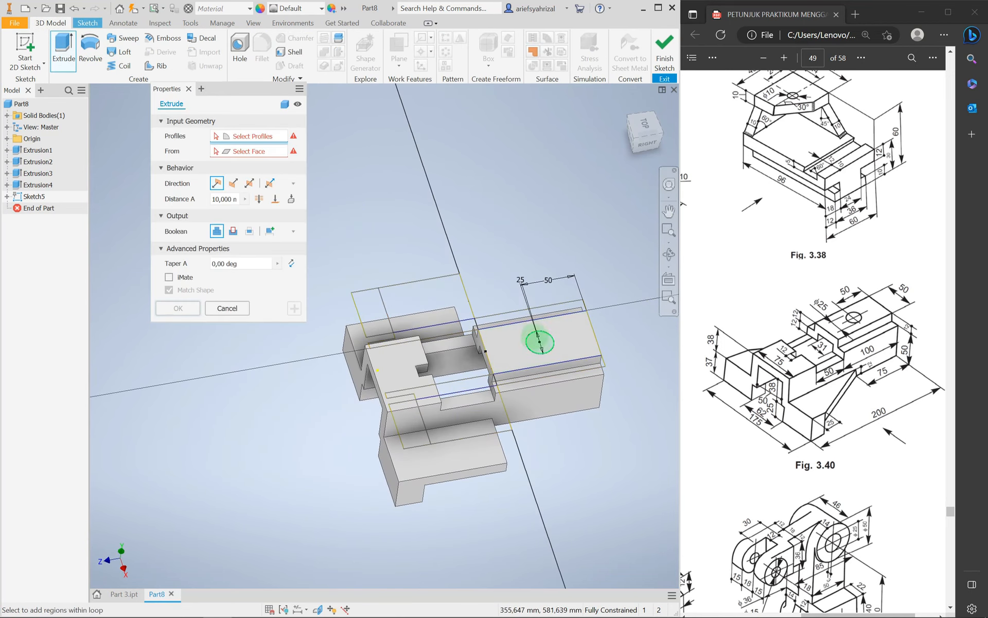
click(539, 342)
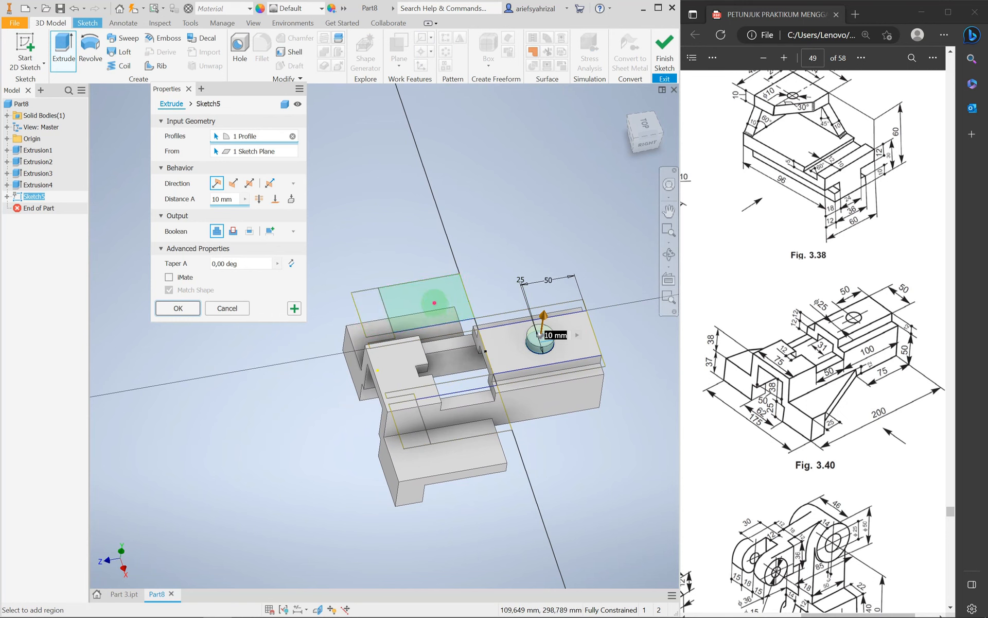
click(437, 310)
click(457, 424)
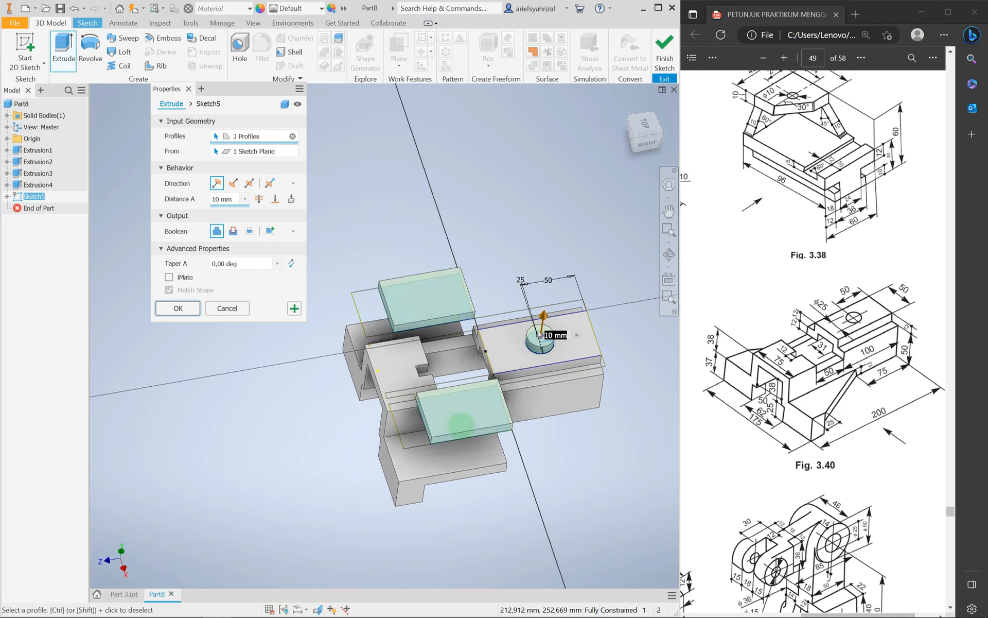
click(232, 182)
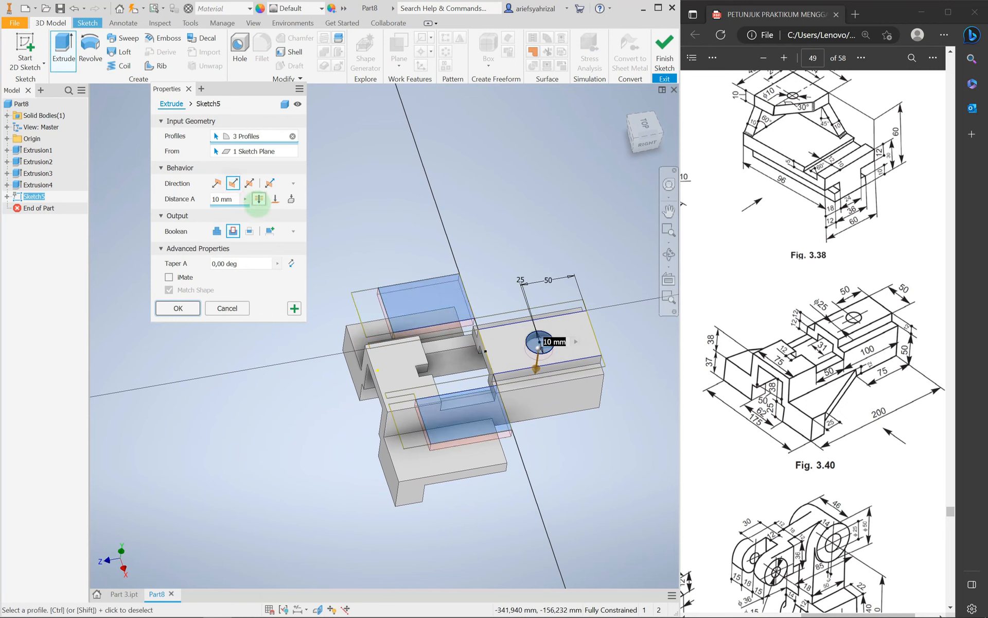
click(259, 199)
click(177, 307)
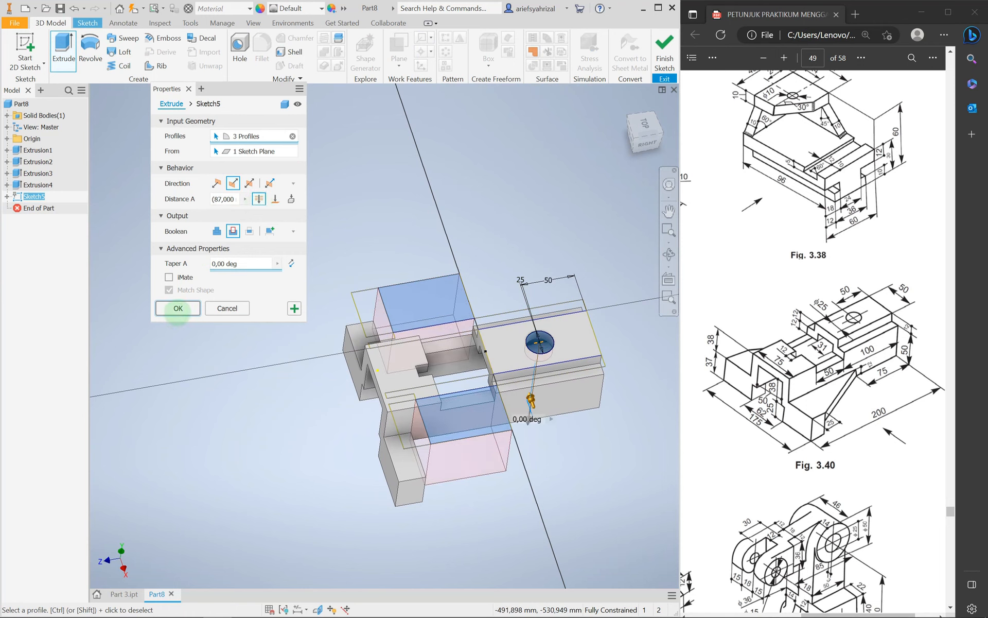
click(177, 308)
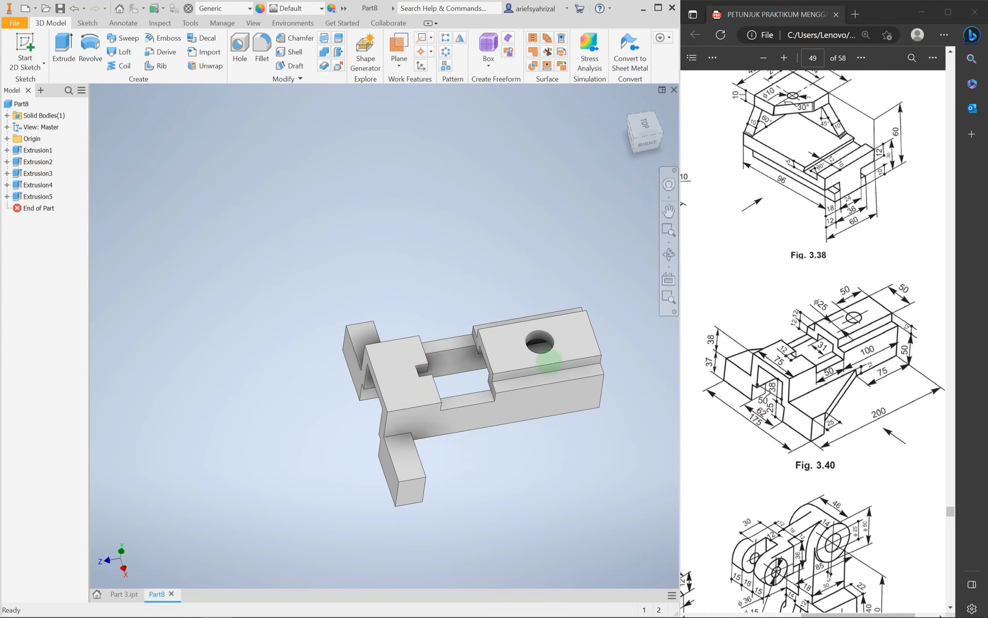
shift+middle_drag(474, 483, 444, 468)
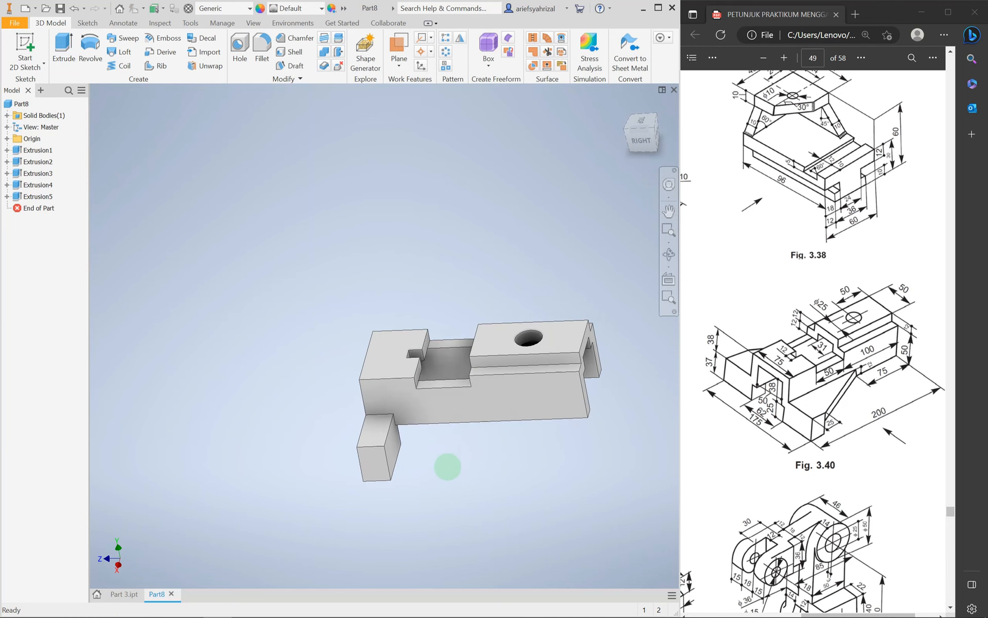
key(ctrl+z)
Step: Extrude-cut the 25 mm circle and both side regions behind the 25 mm deep front feet down through the entire part
shift+middle_drag(467, 508, 456, 442)
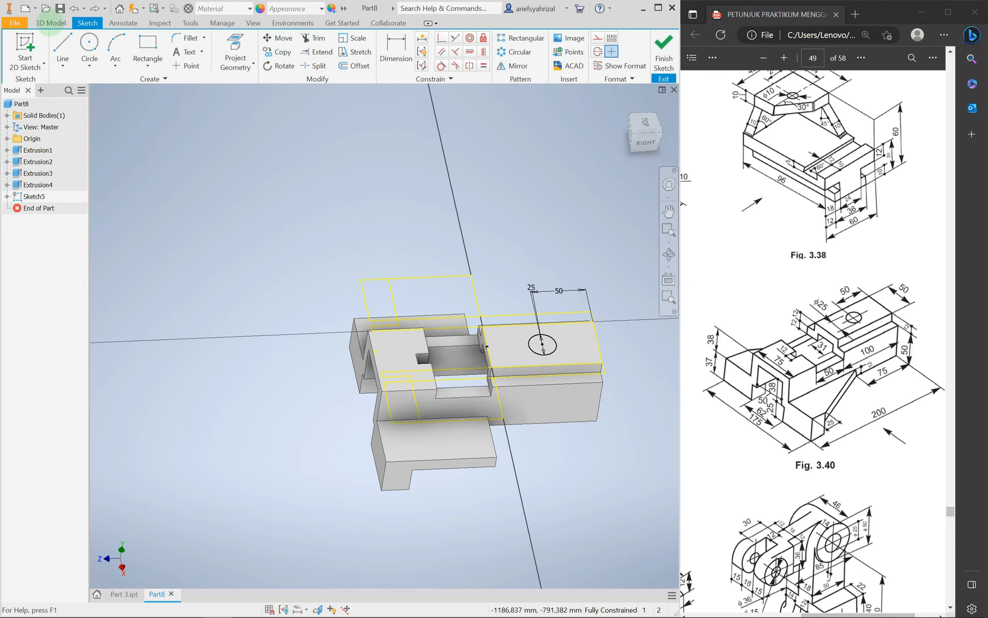
click(50, 23)
click(63, 47)
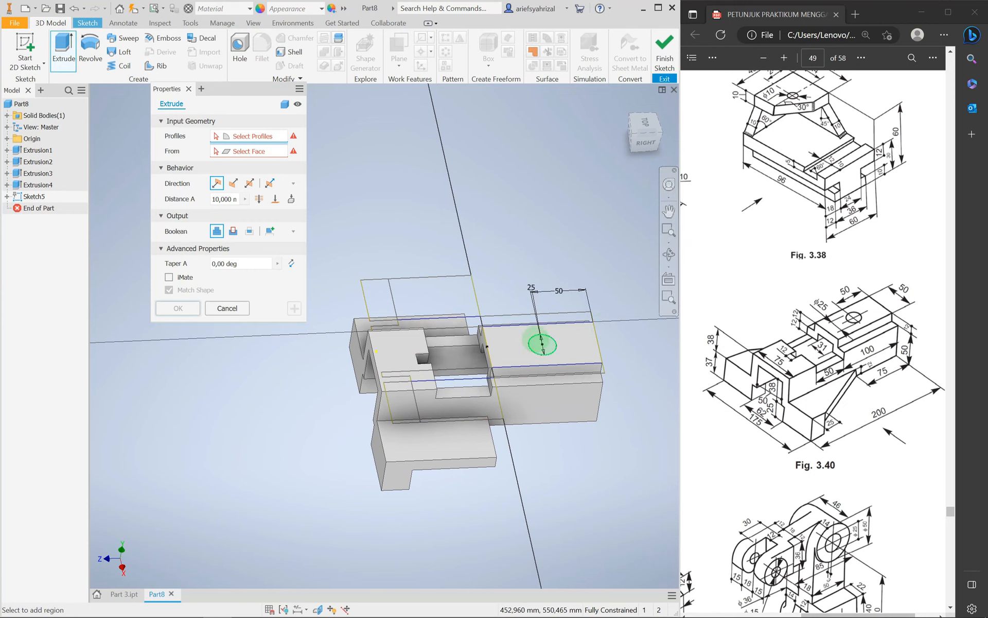
click(540, 343)
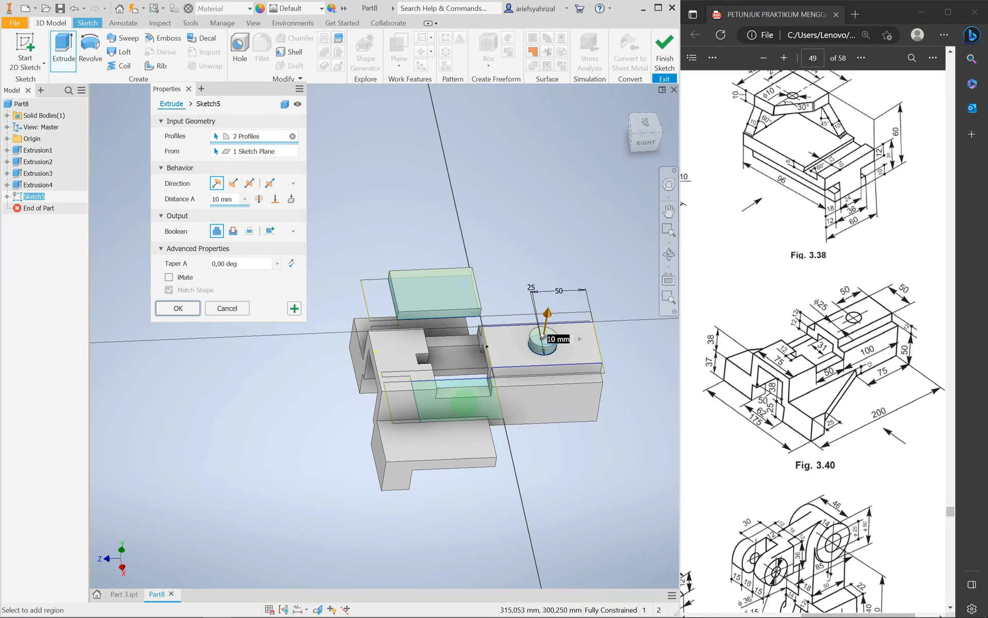
click(463, 401)
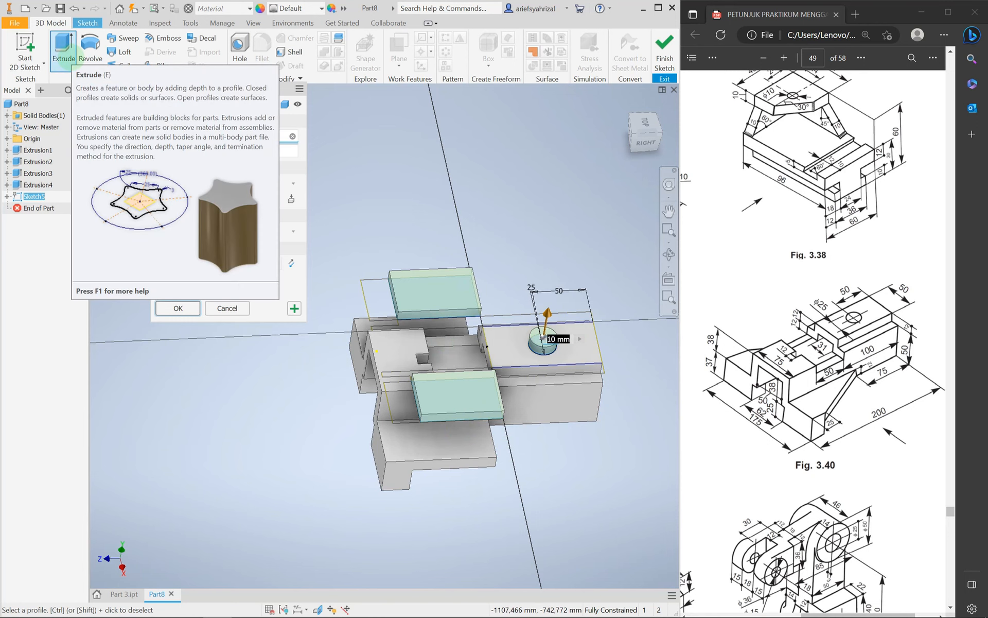
click(233, 232)
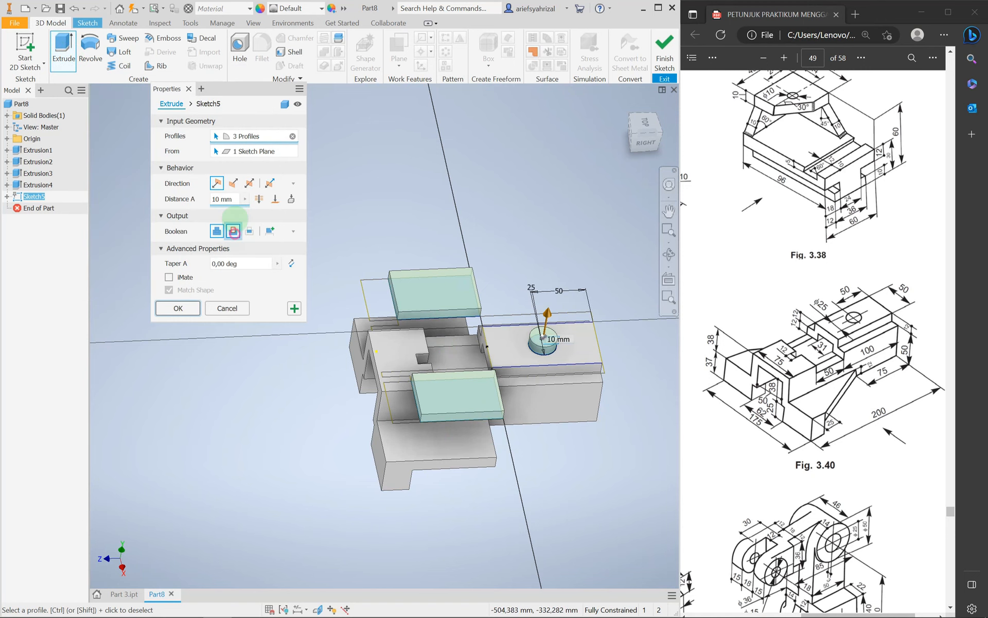
click(259, 199)
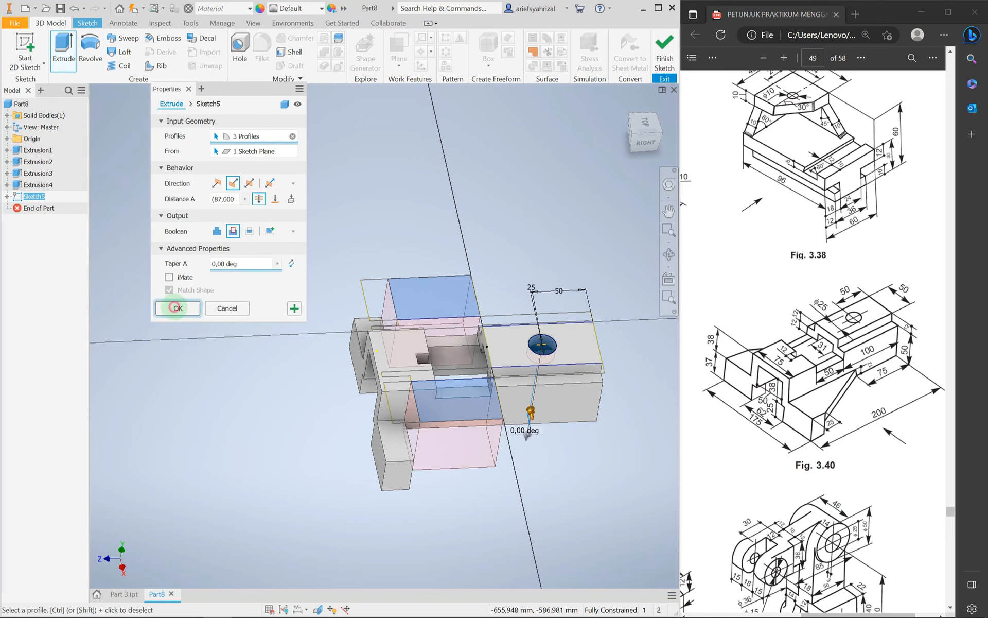
click(177, 307)
shift+middle_drag(324, 461, 234, 416)
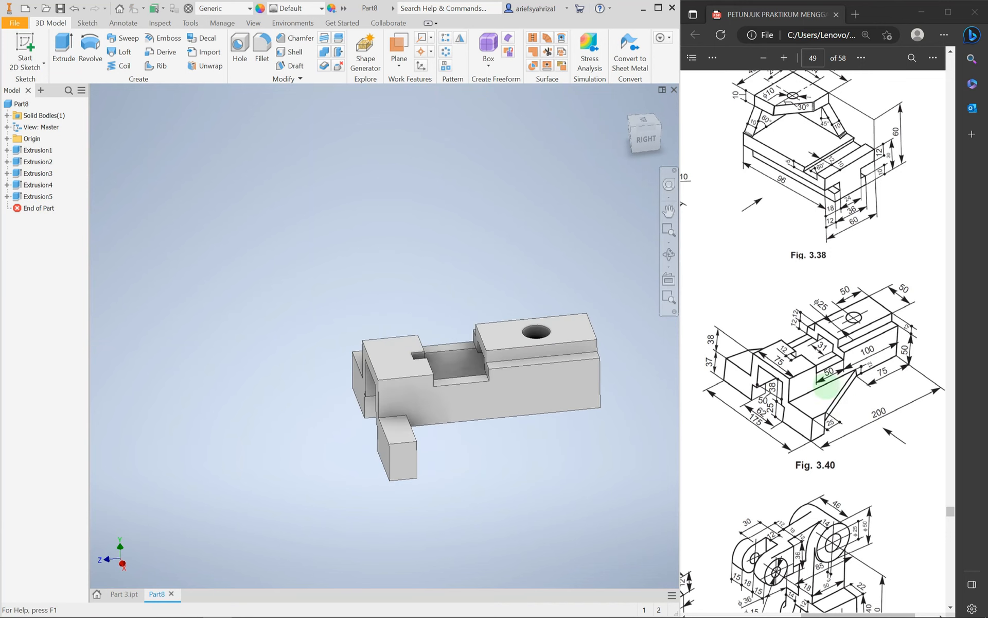
Step: Create a new sketch on the top face of a front side foot and slice the model display at the sketch plane
shift+middle_drag(502, 412, 438, 474)
shift+middle_drag(504, 479, 399, 453)
mouse_move(484, 497)
shift+middle_down()
mouse_move(542, 512)
mouse_move(474, 481)
mouse_move(469, 488)
shift+middle_up()
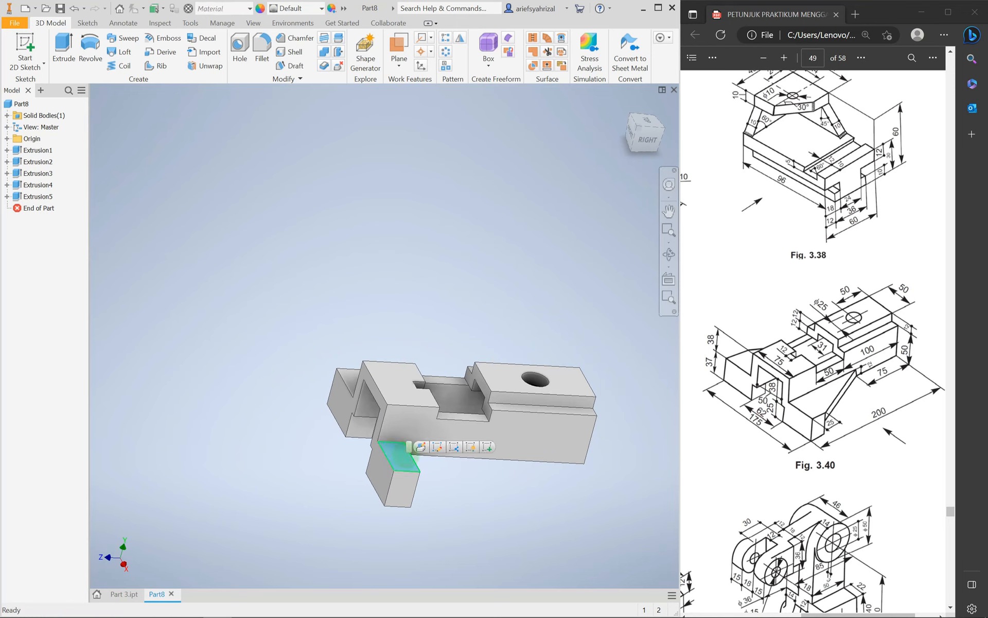
shift+middle_drag(454, 520, 399, 455)
shift+middle_drag(472, 503, 404, 461)
click(404, 461)
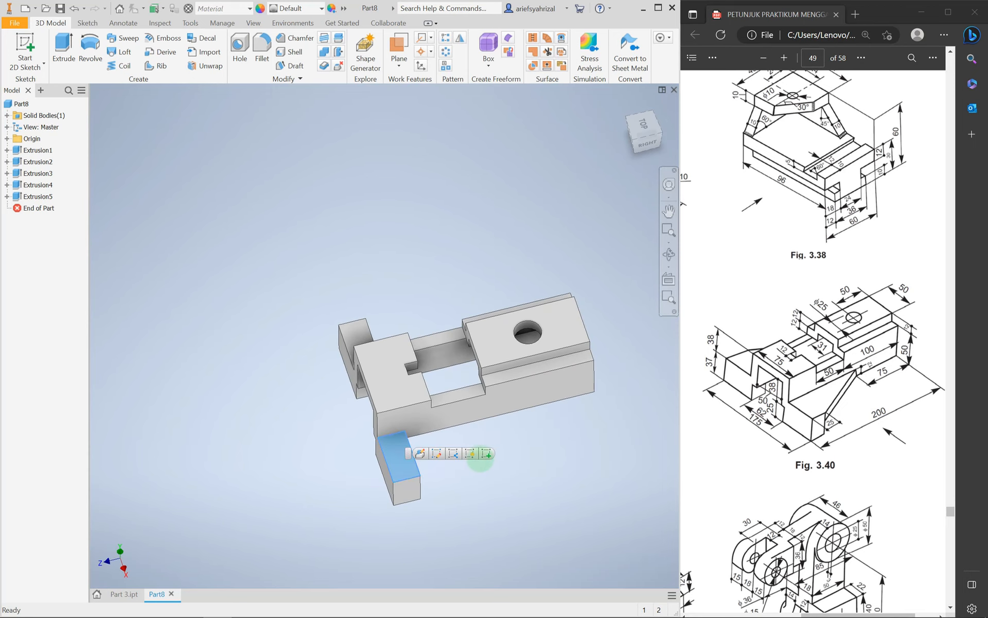
click(486, 453)
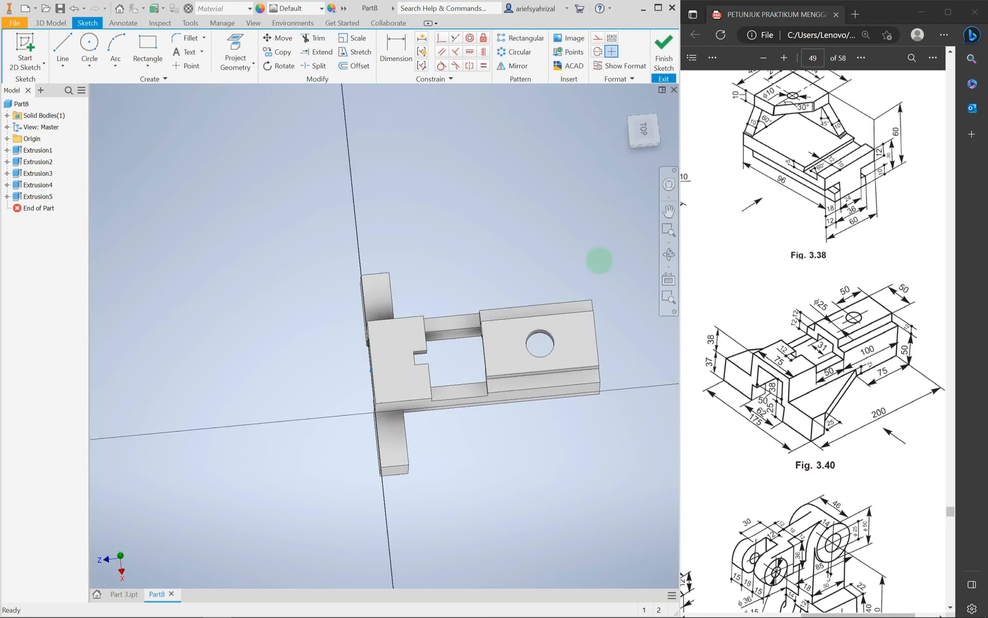
click(659, 103)
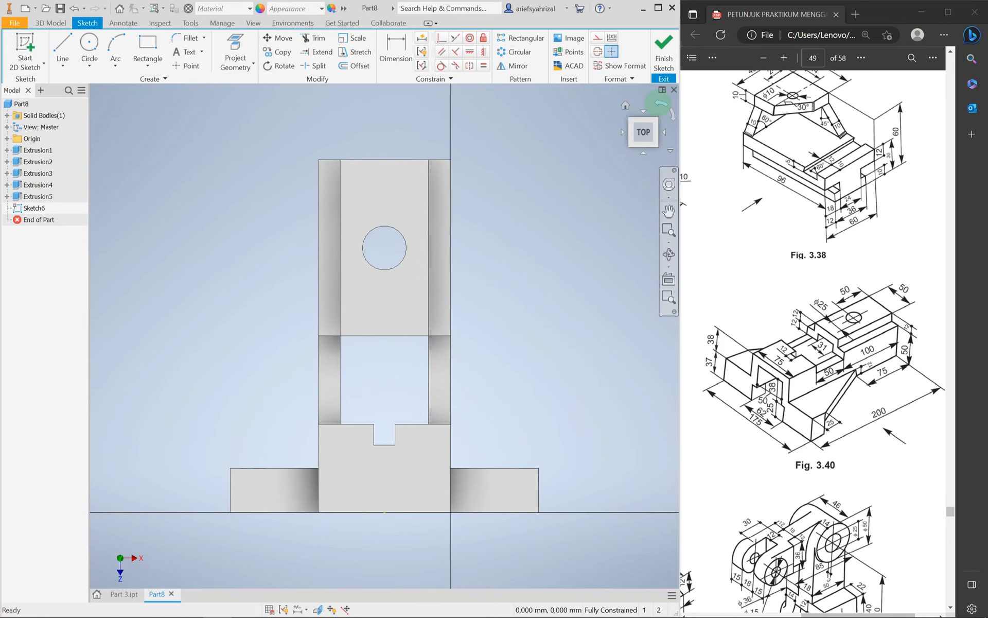
key(F7)
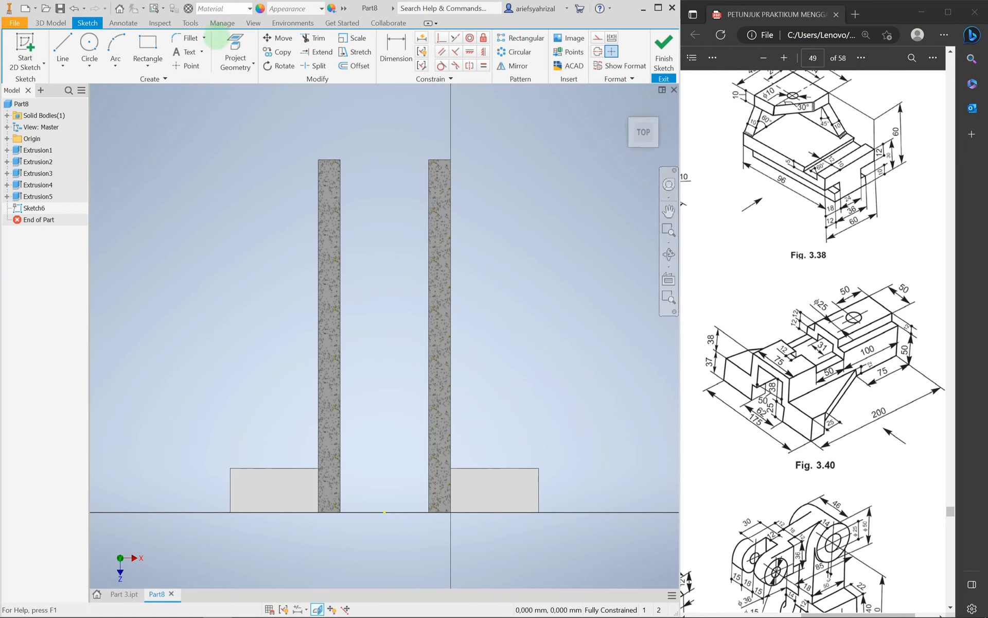
Step: Project the outlines of both feet's top faces and the sliced sections of both long side walls into the sketch
click(236, 48)
click(274, 493)
click(470, 490)
click(62, 51)
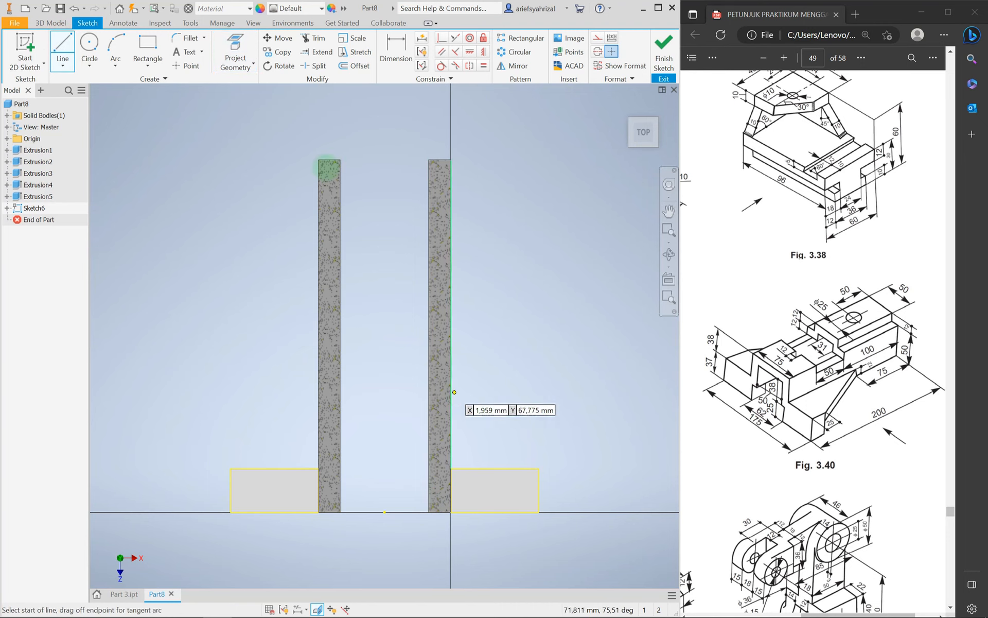
click(236, 48)
click(328, 355)
click(440, 377)
Step: Draw slanted lines from both feet's outer rear corners to the walls' outer edges, ending about 56 mm and 51 mm from the rear end
click(61, 45)
click(539, 468)
double_click(451, 258)
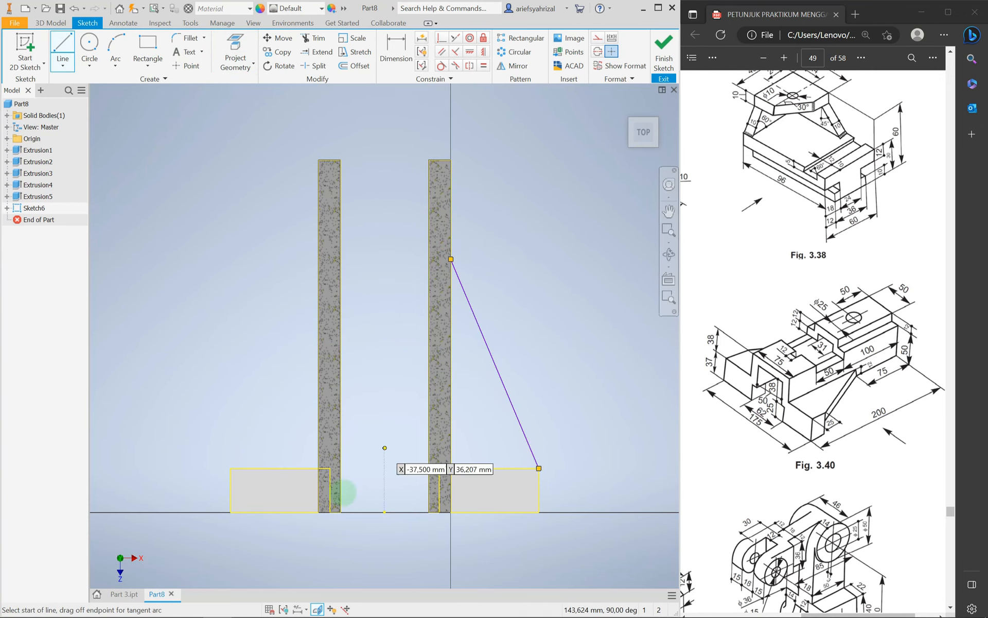
click(230, 468)
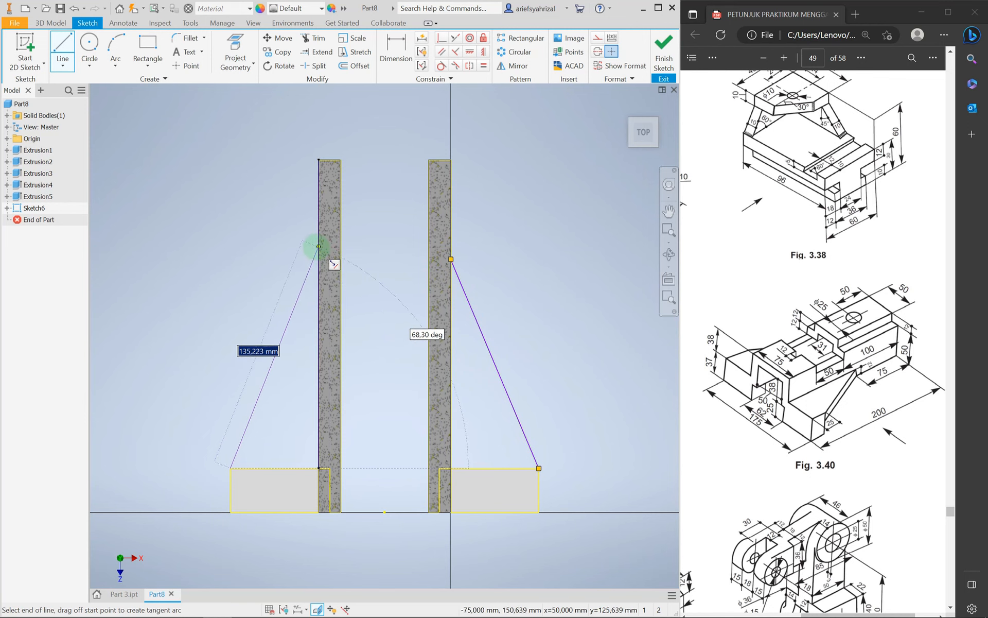
double_click(319, 251)
Step: Set the first slanted line's wall endpoint 75 mm from the rear edge and link the other line's distance to that dimension
key(d)
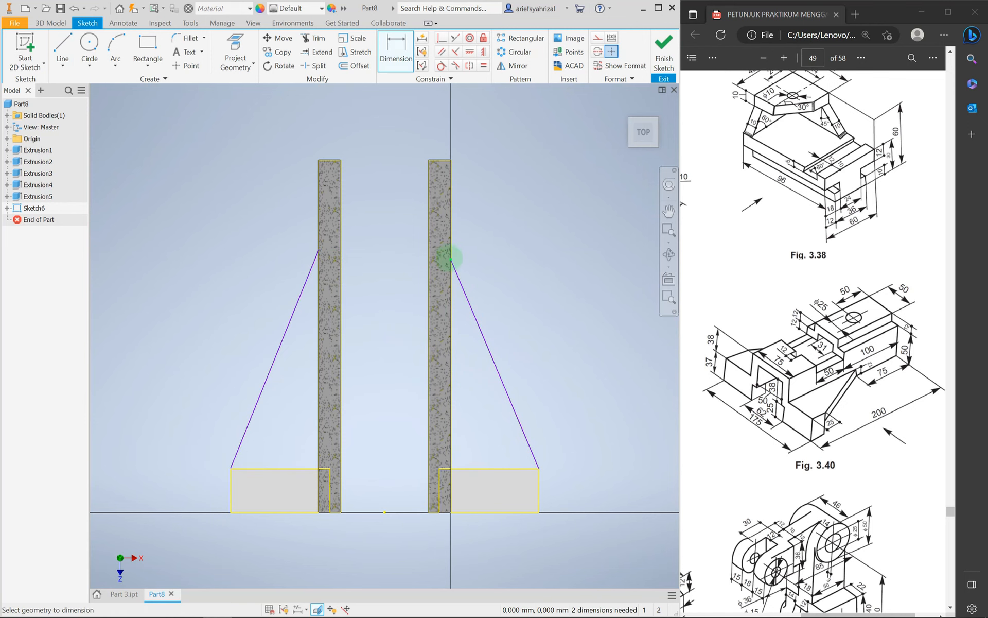
click(496, 215)
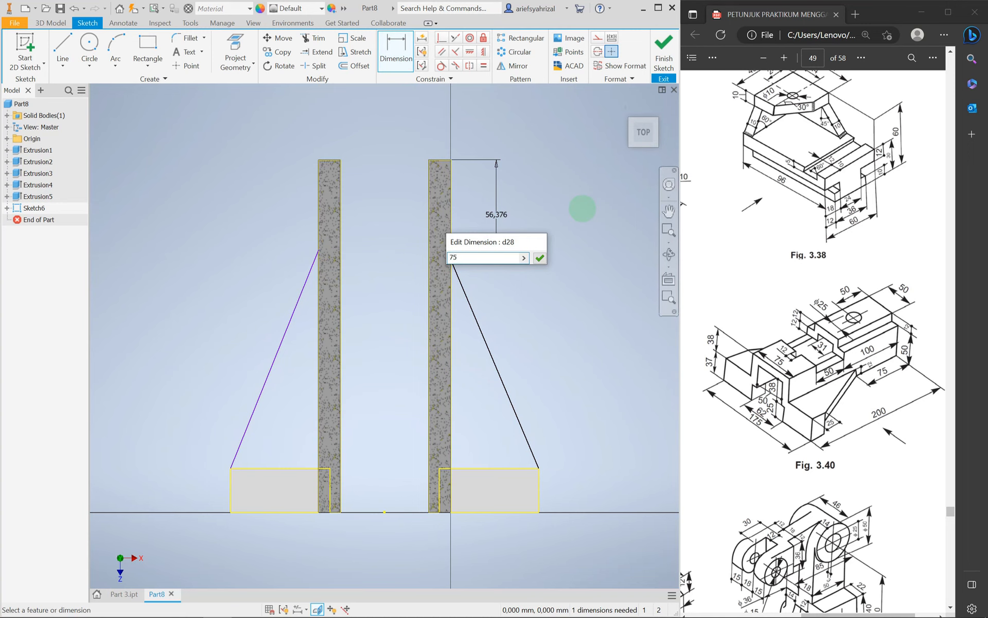
key(Return)
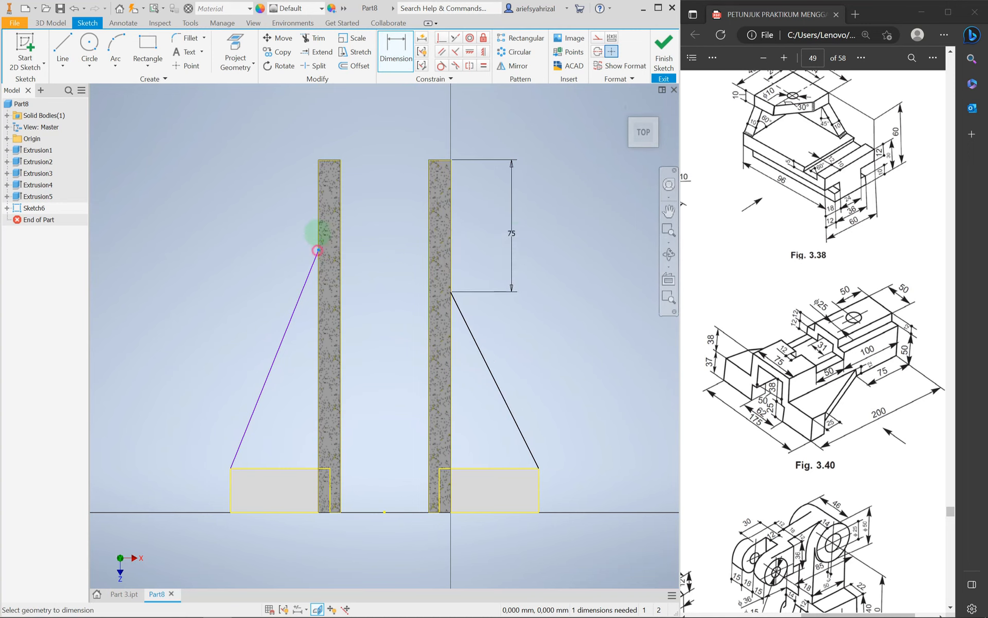
click(274, 201)
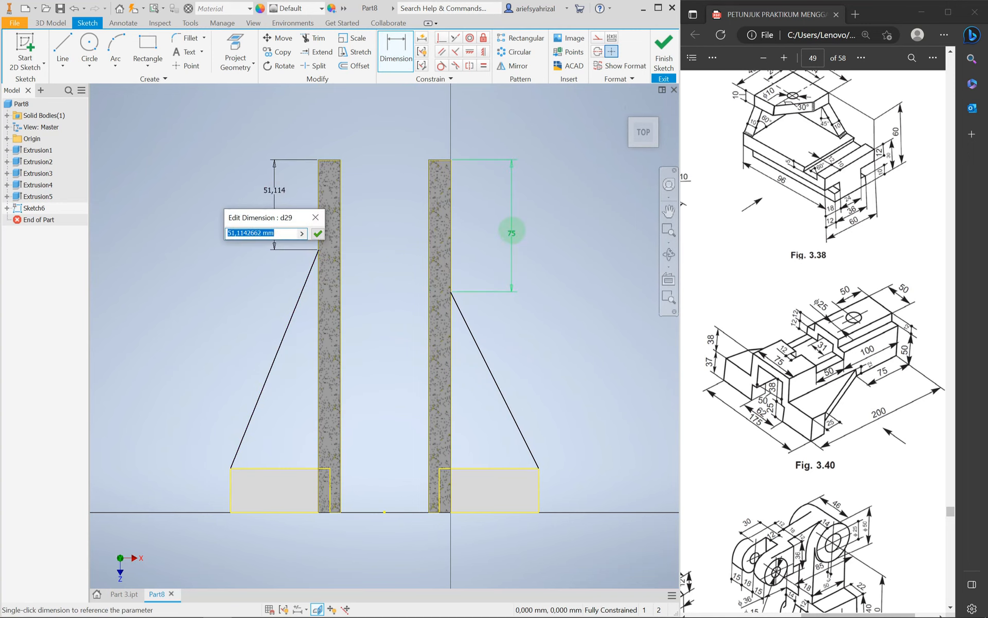
click(512, 230)
click(319, 234)
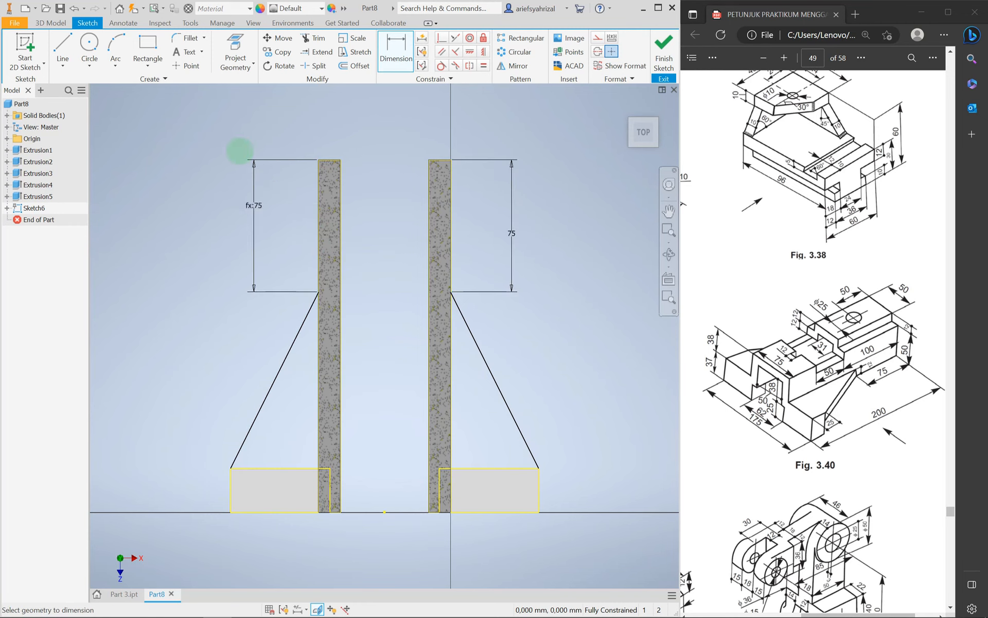
Step: Extrude the two triangular rib profiles 12 mm downward, joining them to the body
click(51, 22)
click(64, 52)
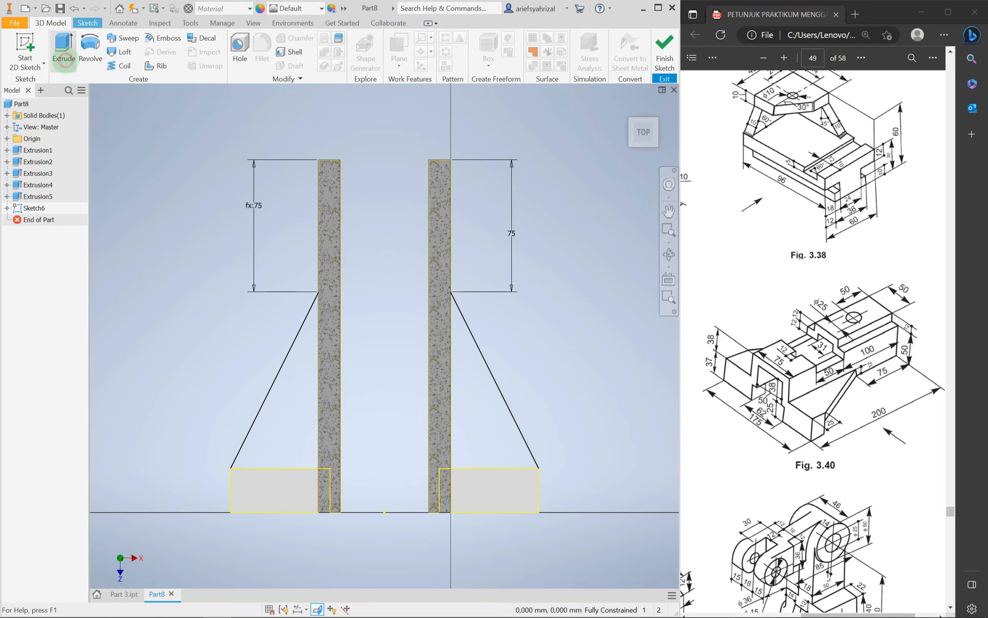
click(399, 336)
click(449, 436)
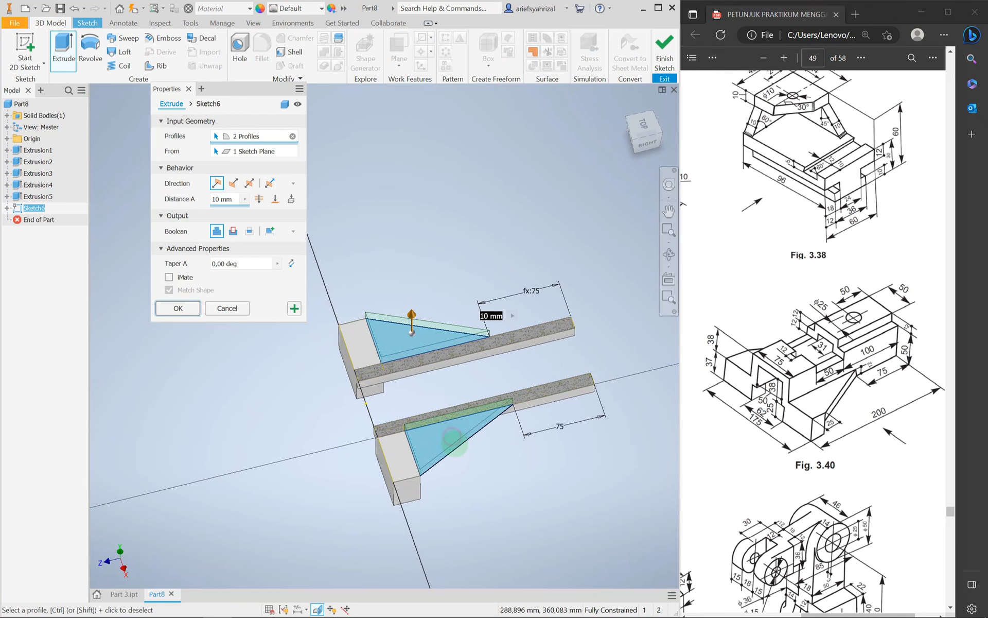
shift+middle_drag(459, 497, 458, 442)
click(233, 182)
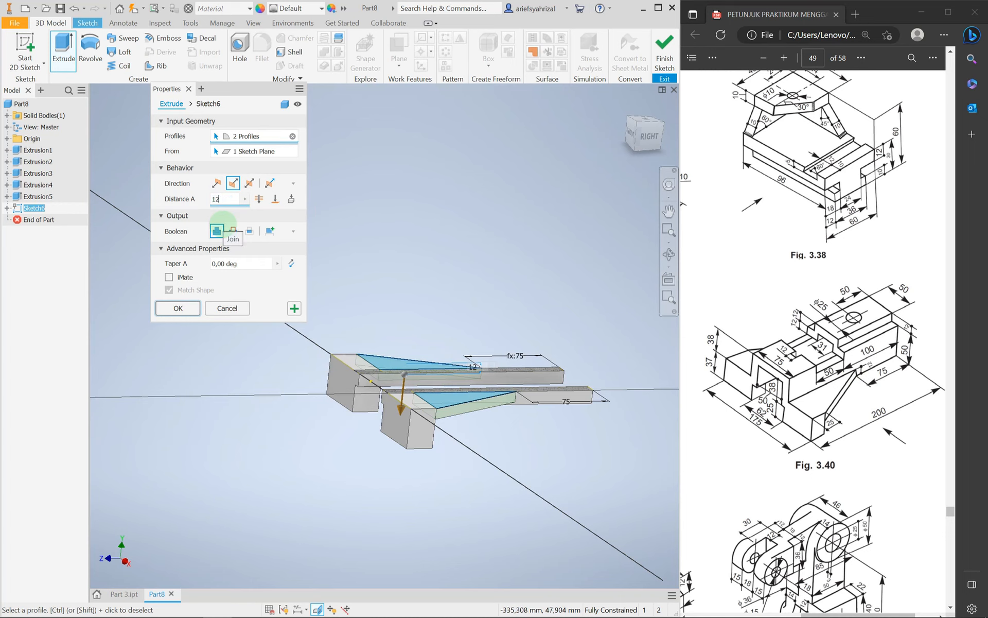
click(168, 307)
shift+middle_drag(470, 479, 483, 500)
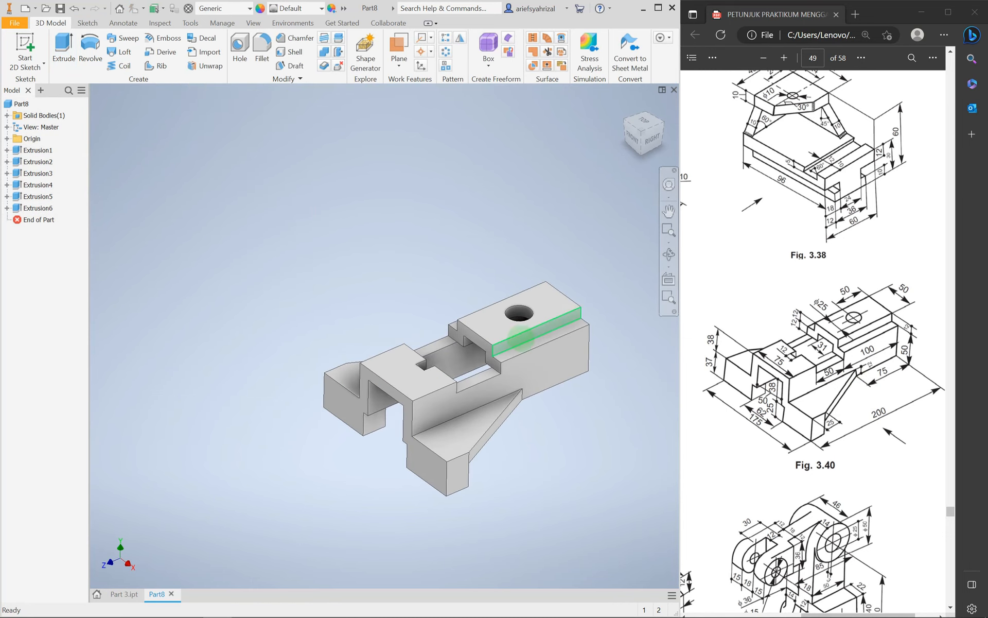